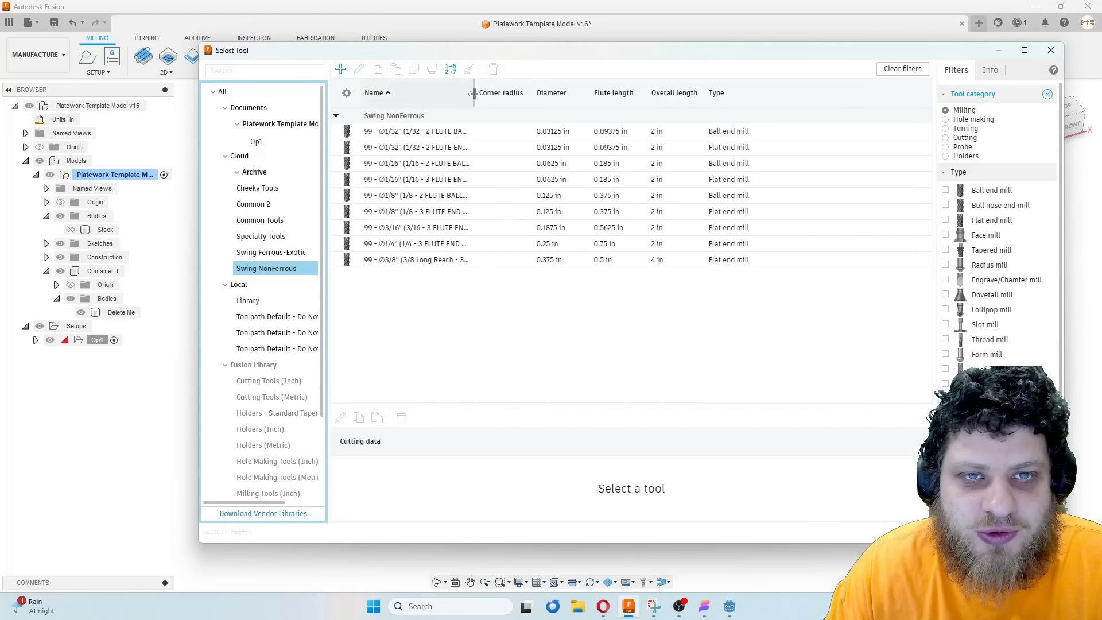
Assign the Swing NonFerrous 1/32" 2-flute flat end mill with the Aluminum Wall Finishing preset to the bore operation
drag(474, 93, 572, 93)
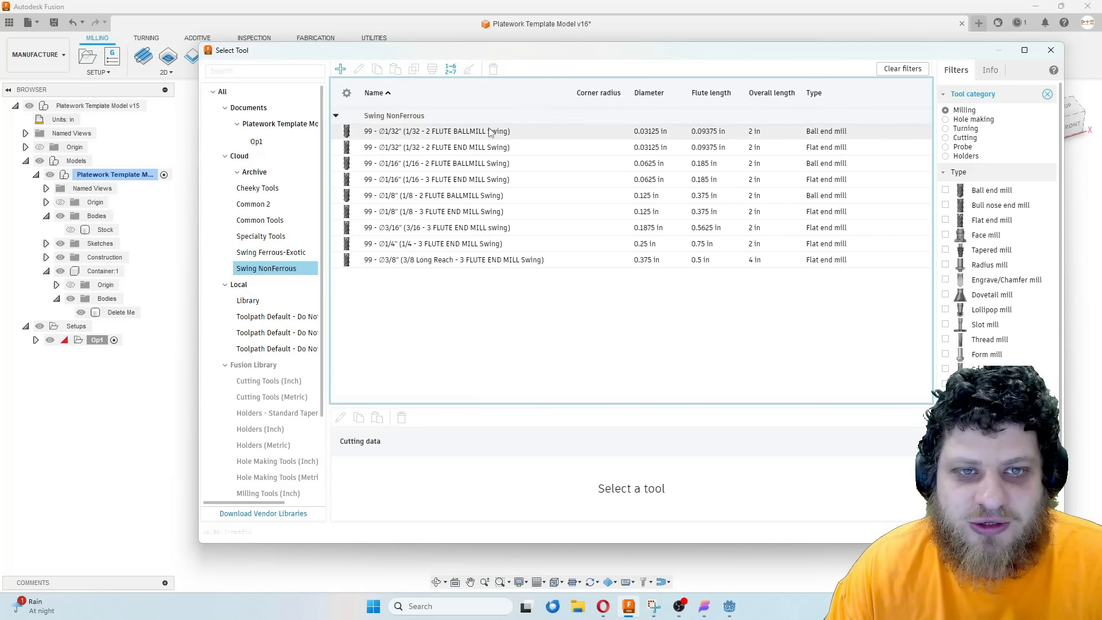
click(507, 151)
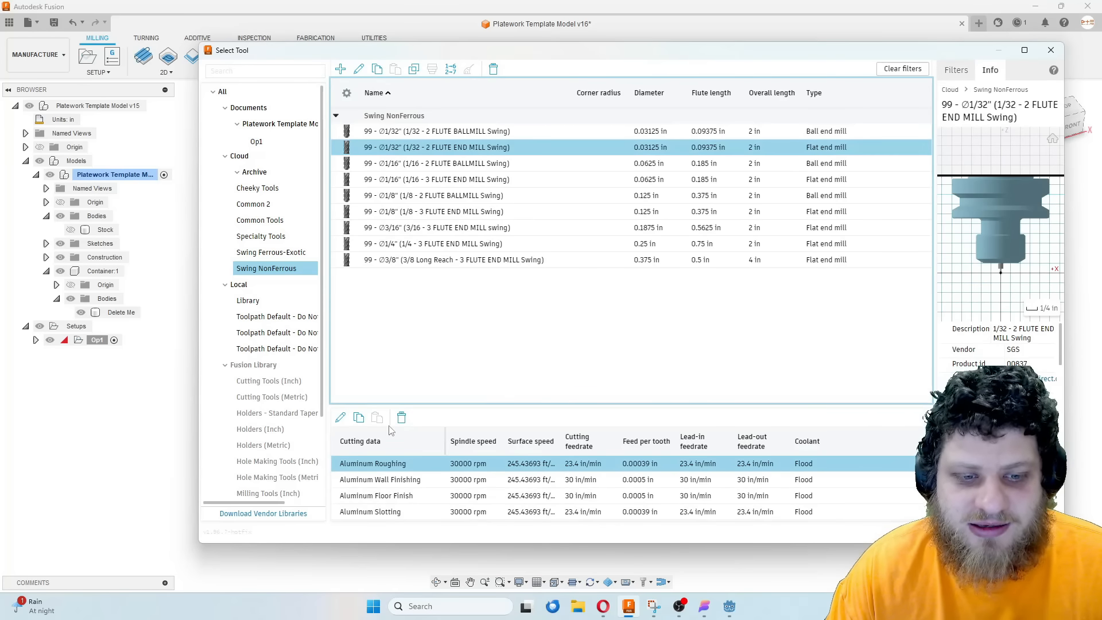
click(398, 486)
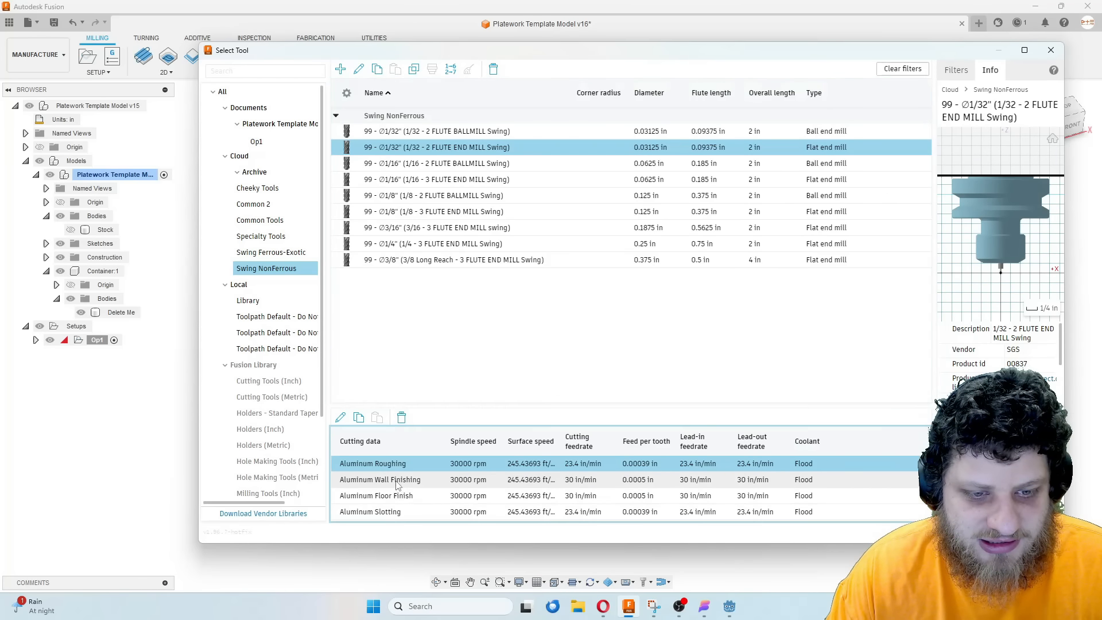
click(397, 485)
click(1003, 531)
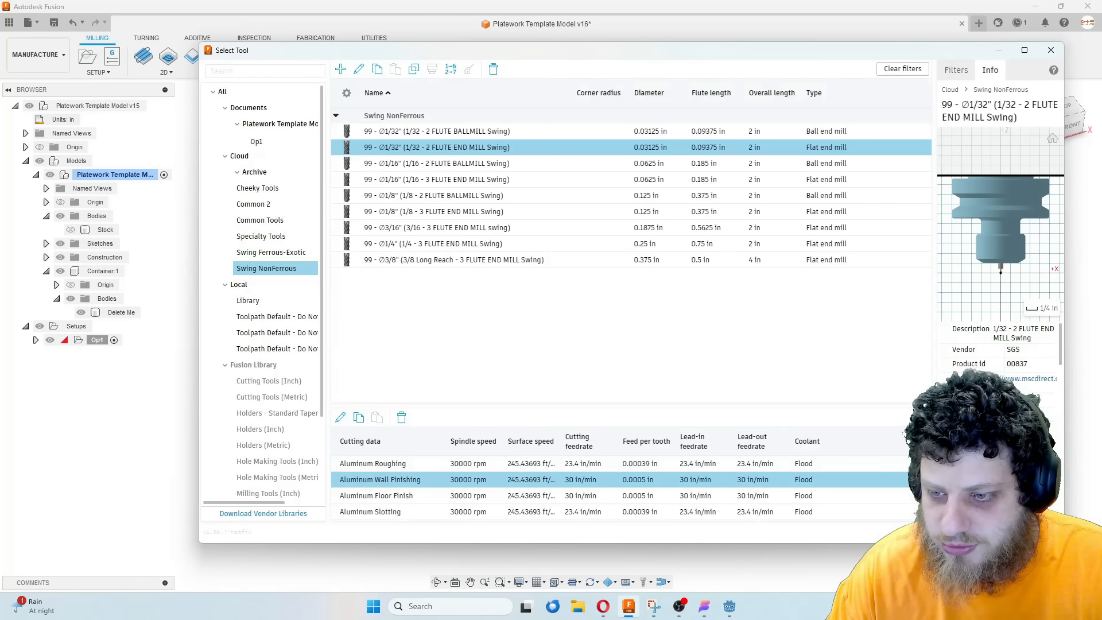
Set the bore's selection mode to Diameter range and its minimum diameter to a tool_diameter multiple equal to 0.0375 in
click(787, 128)
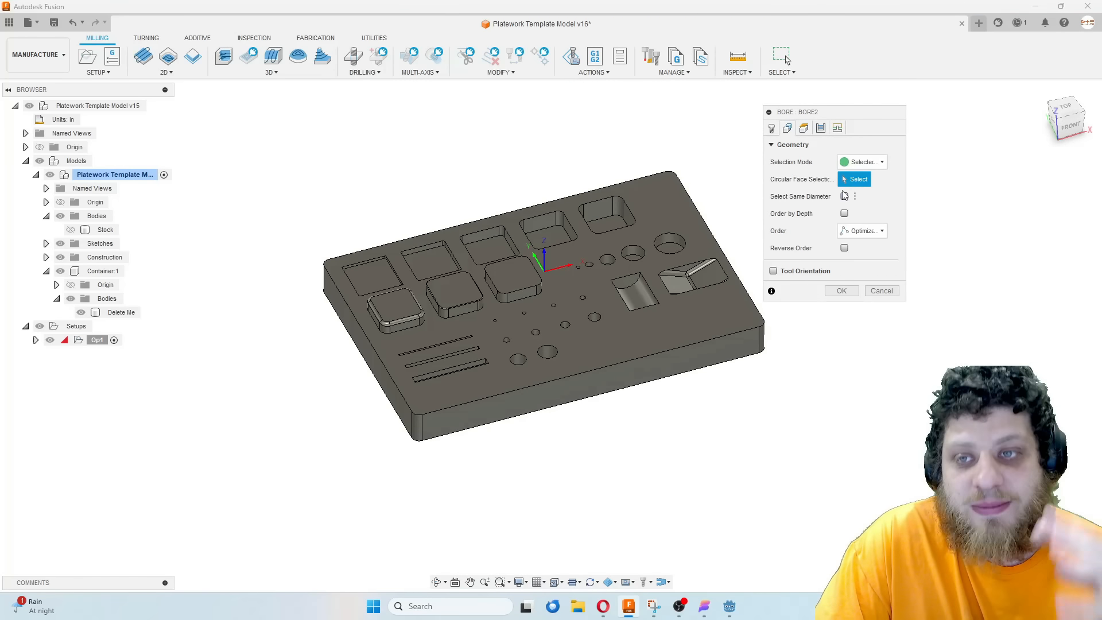
click(863, 162)
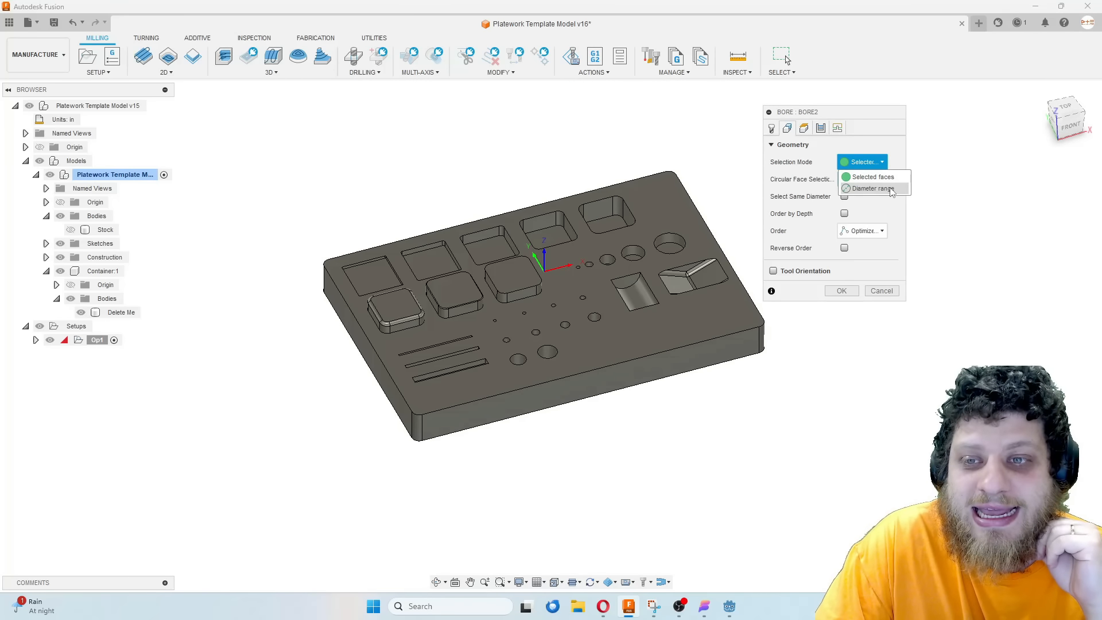
click(873, 189)
click(863, 196)
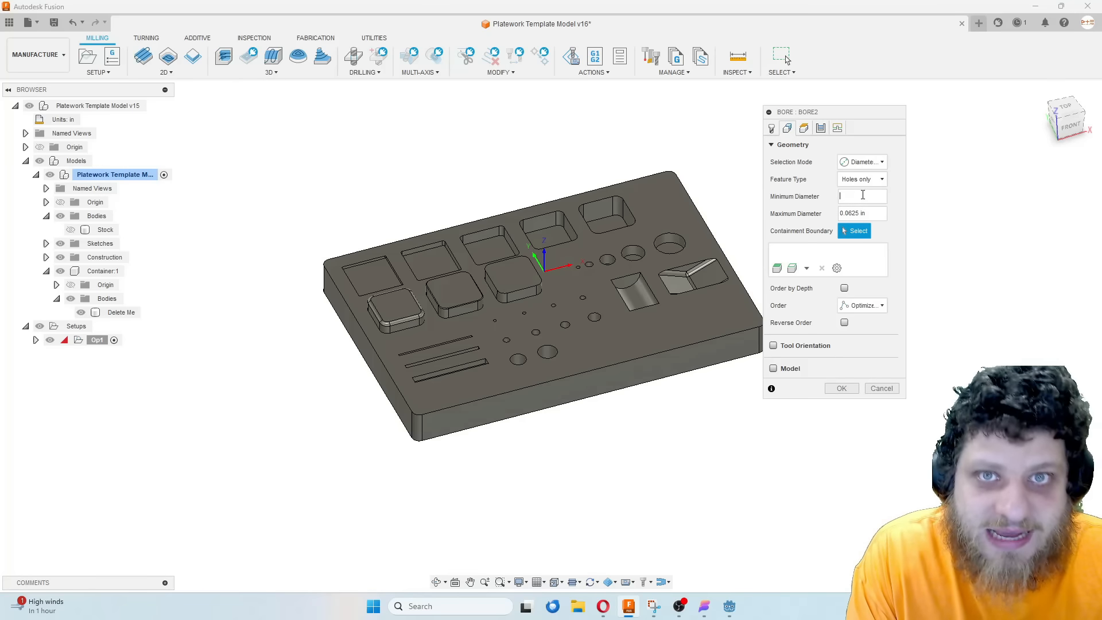
text(tool)
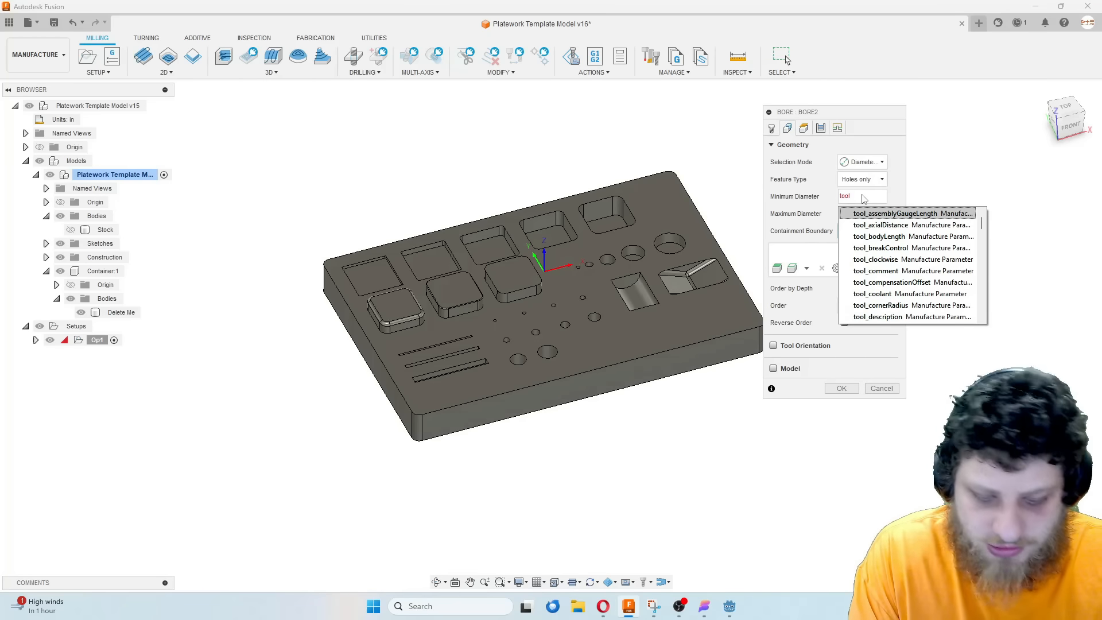
text(_diam)
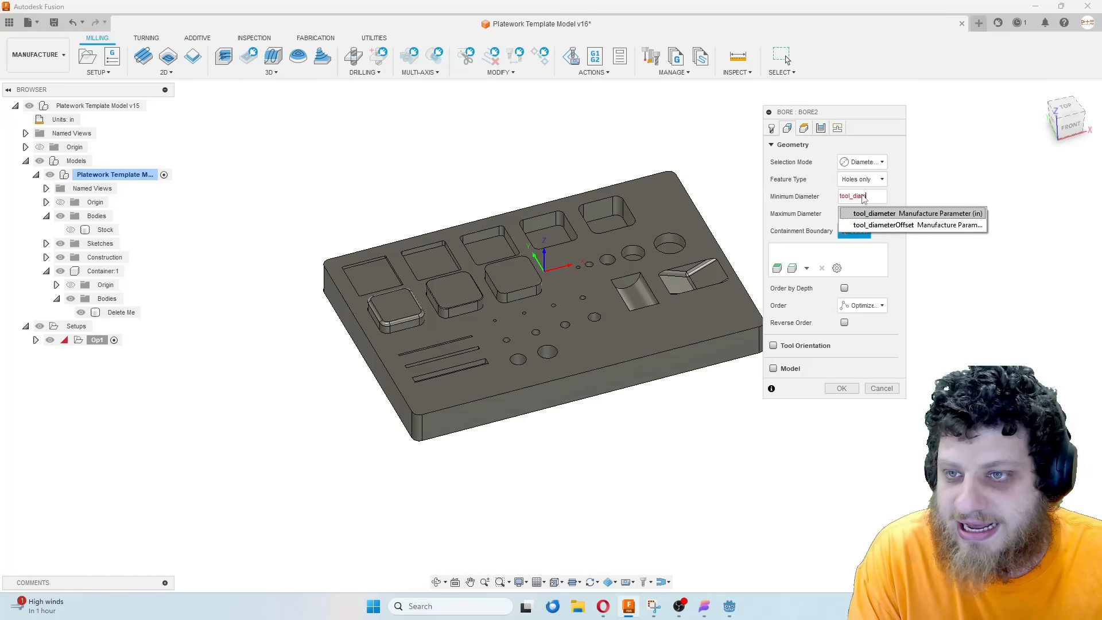
text(eter*)
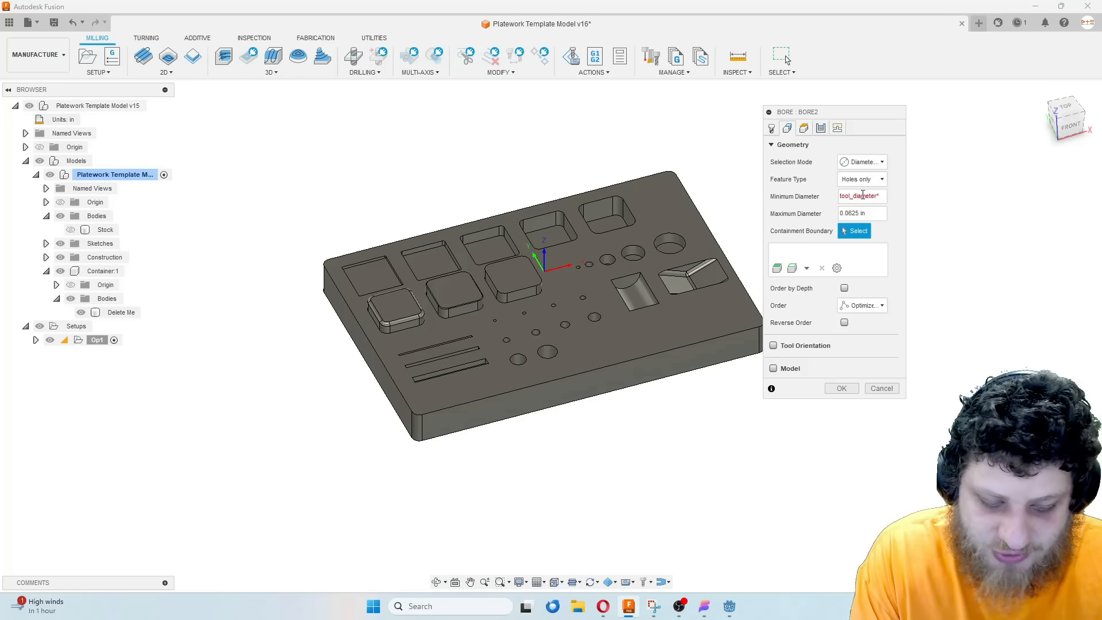
text(1.5)
Set the bore's maximum diameter to tool_diameter*2
click(876, 215)
key(BackSpace)
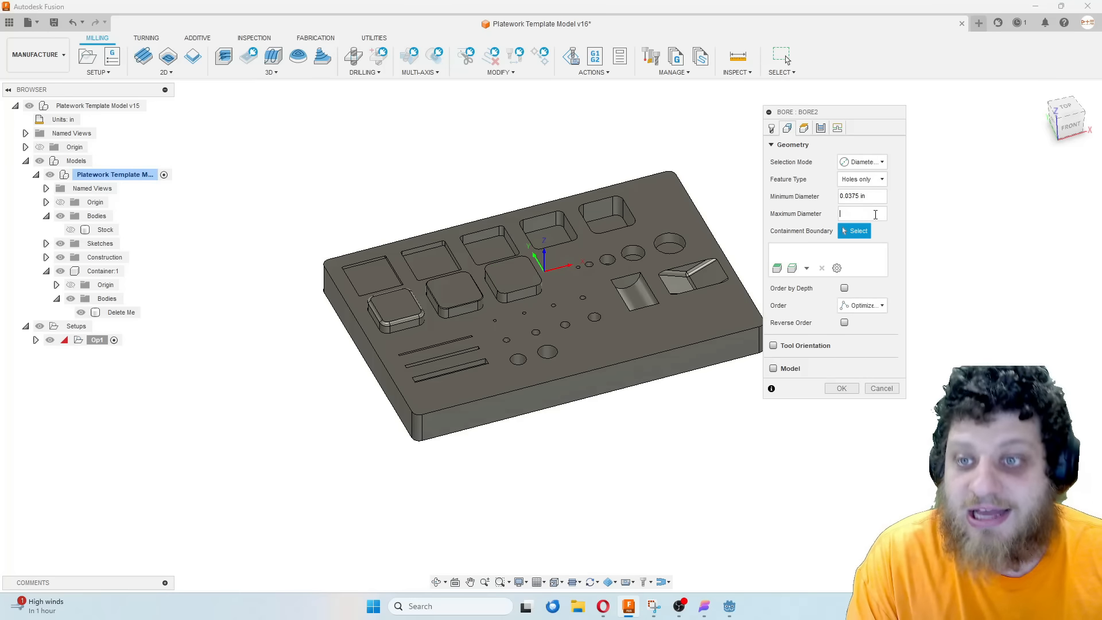
text(tool)
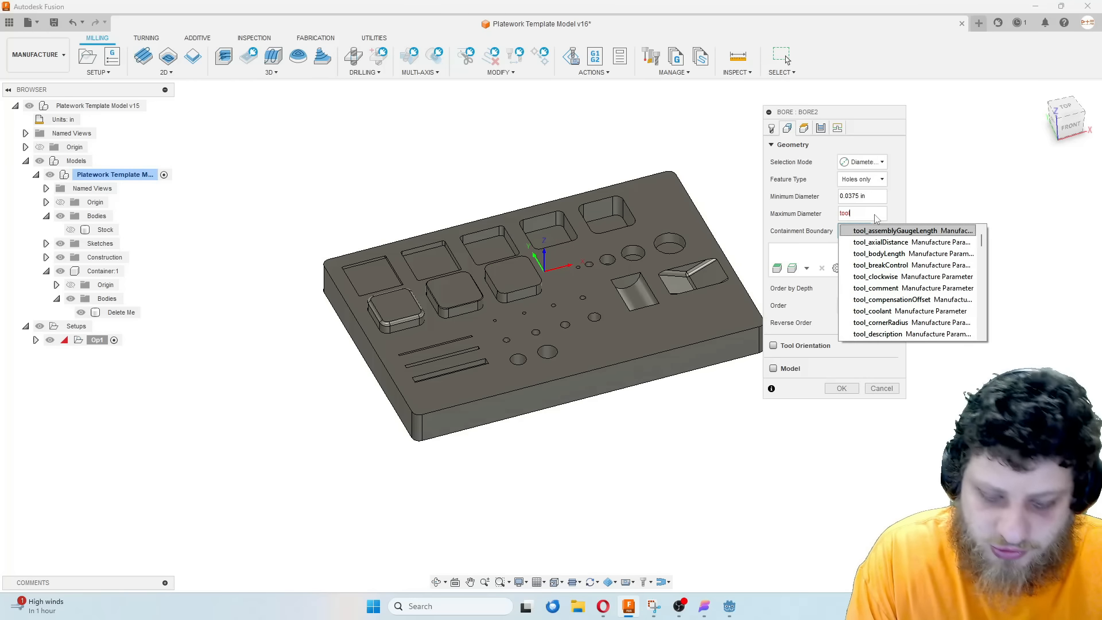
text(_dia)
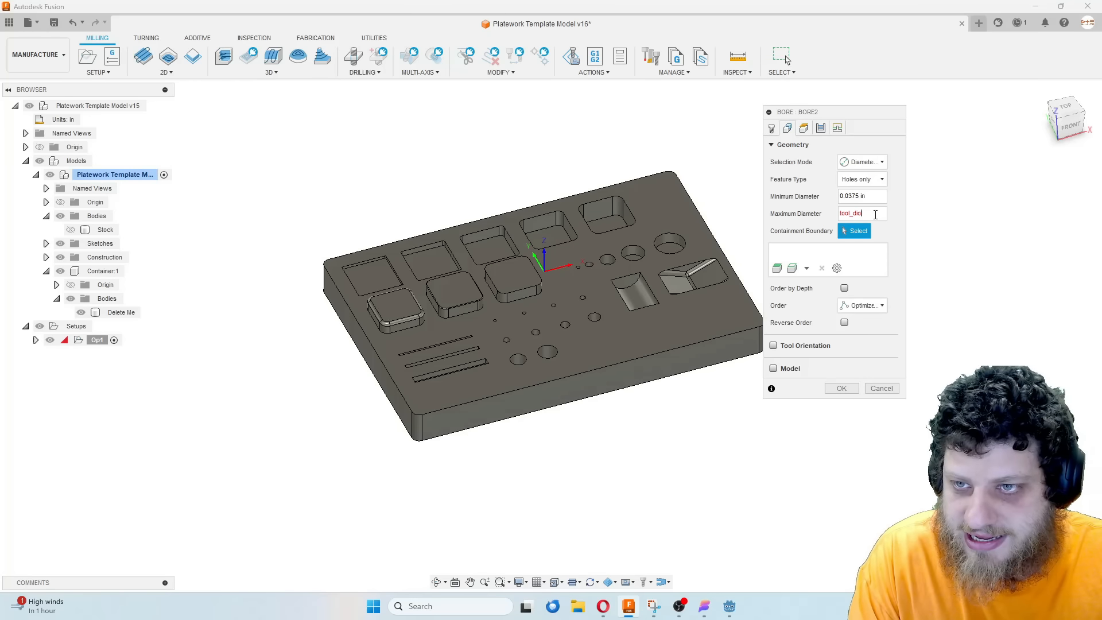
text(meter*2)
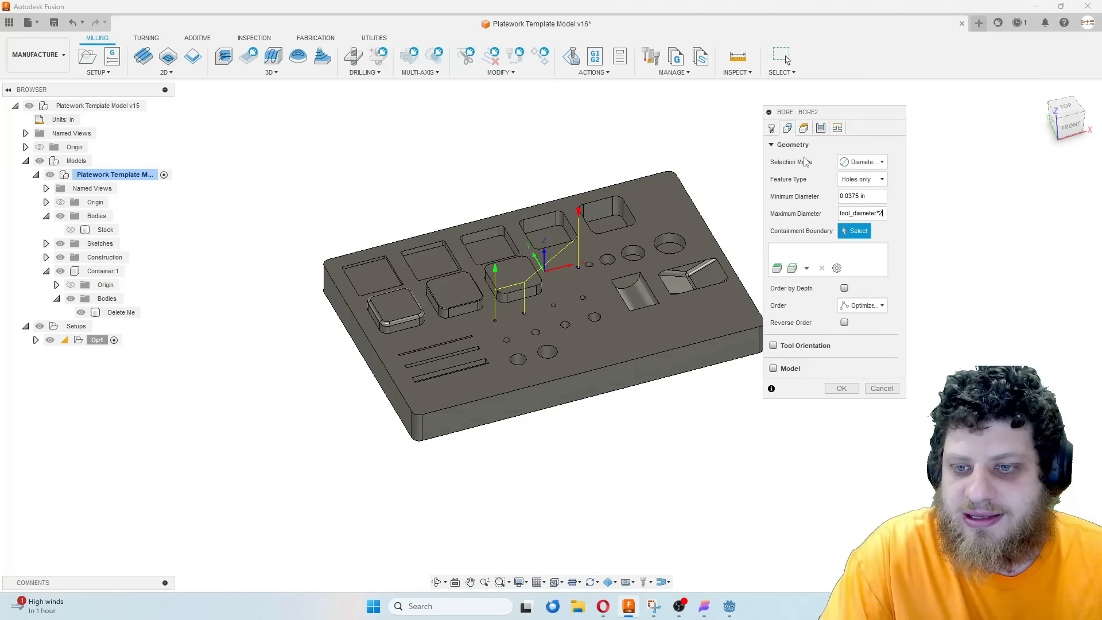
Try Model top as the bore's Top Height reference and examine the helical toolpath in the small holes
click(804, 128)
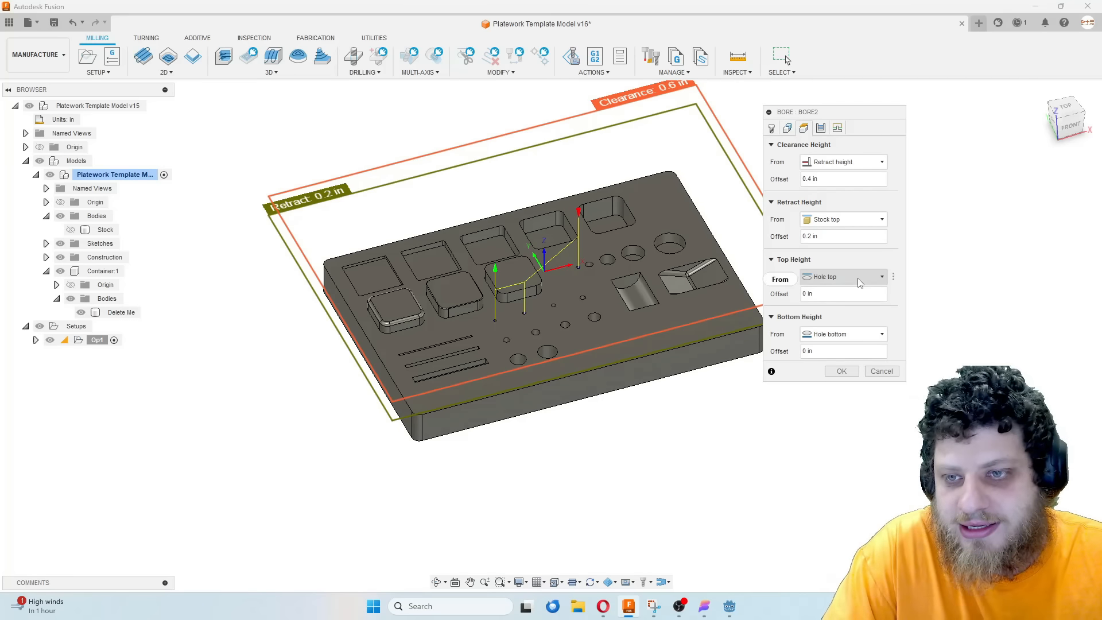
click(837, 278)
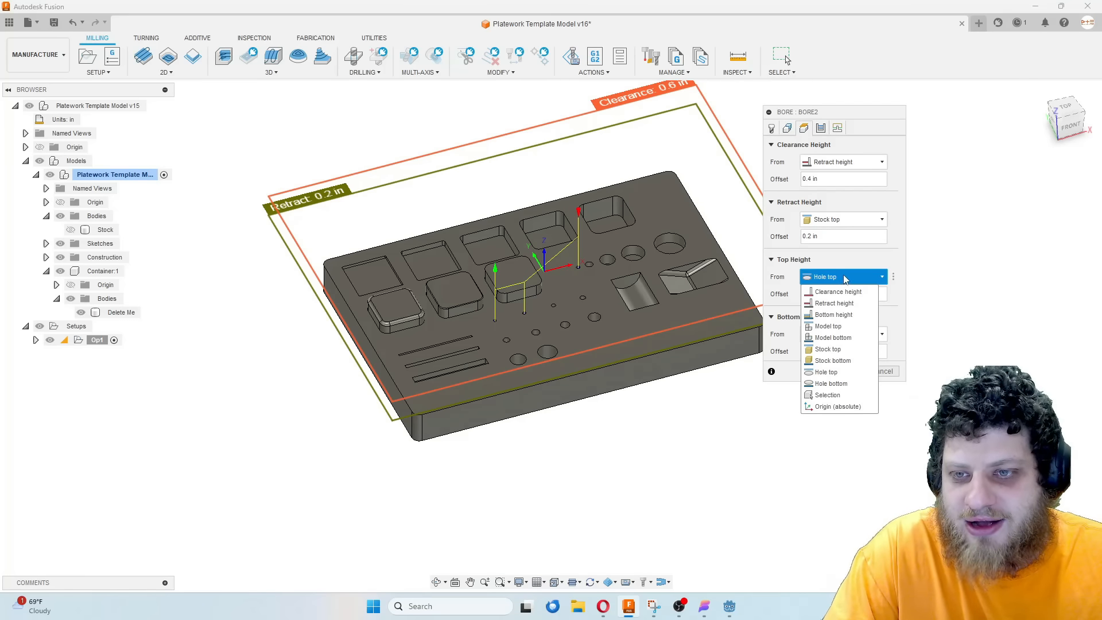
click(838, 278)
click(838, 276)
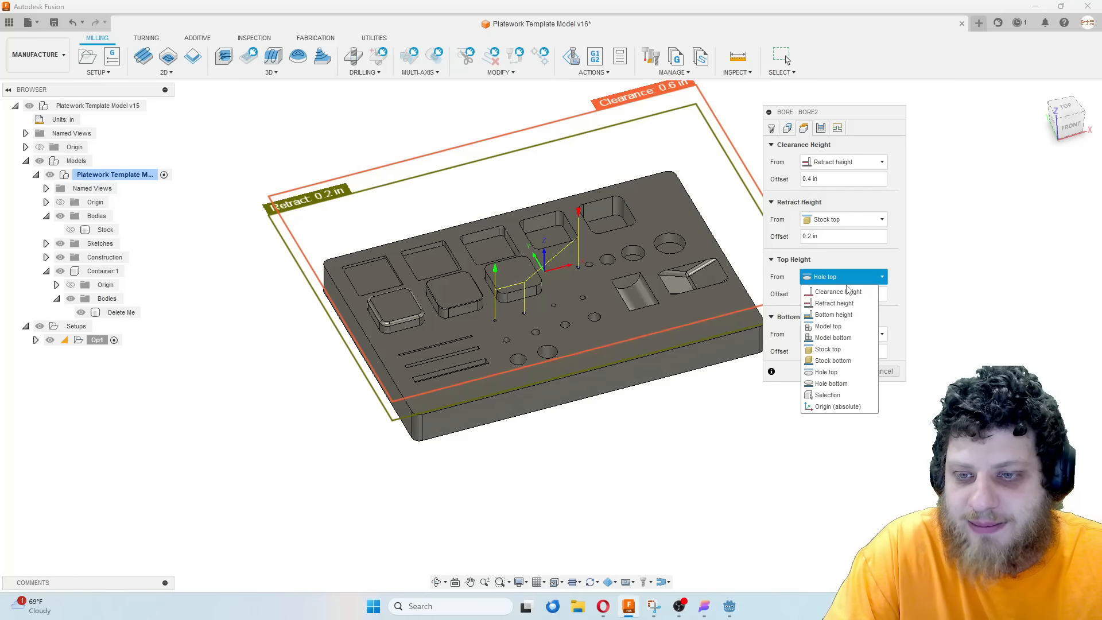
click(864, 327)
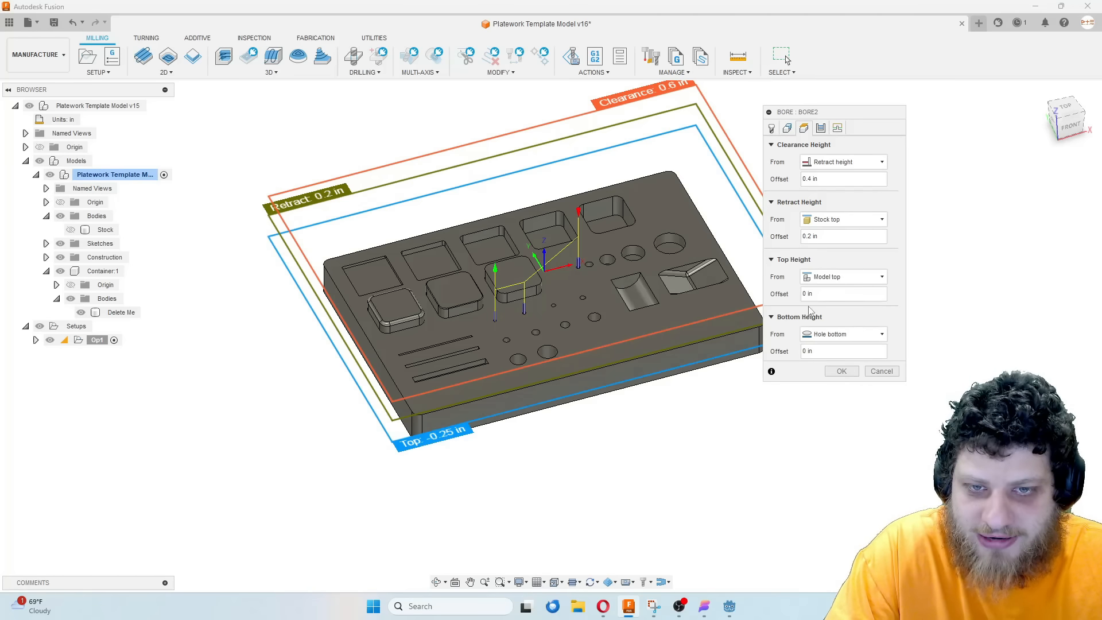
scroll(601, 269, up, 10)
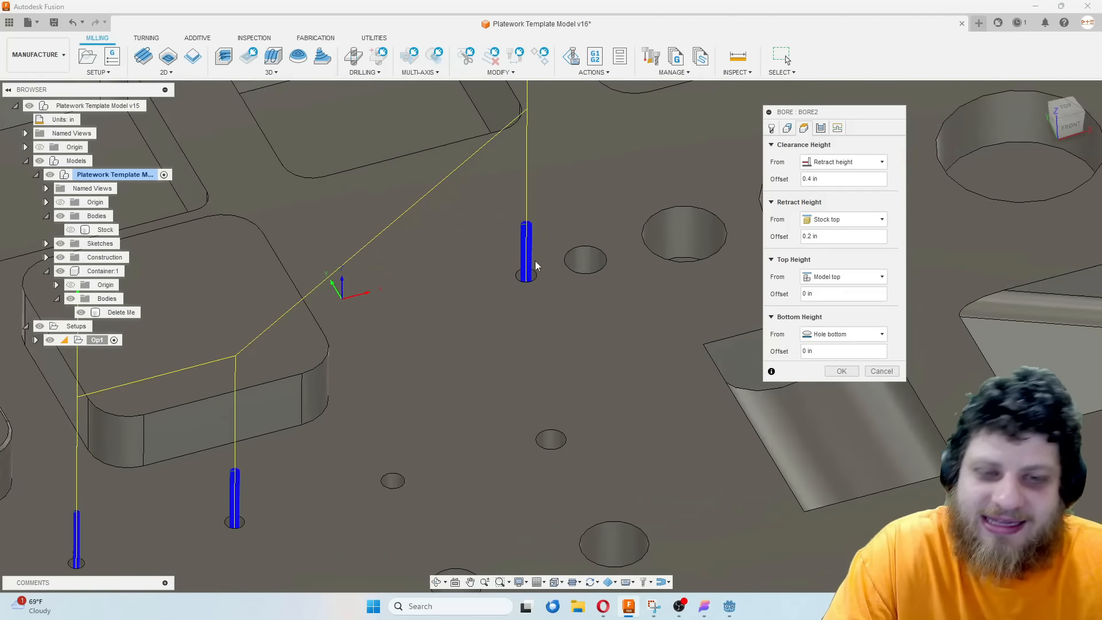
scroll(533, 240, up, 3)
scroll(501, 337, down, 3)
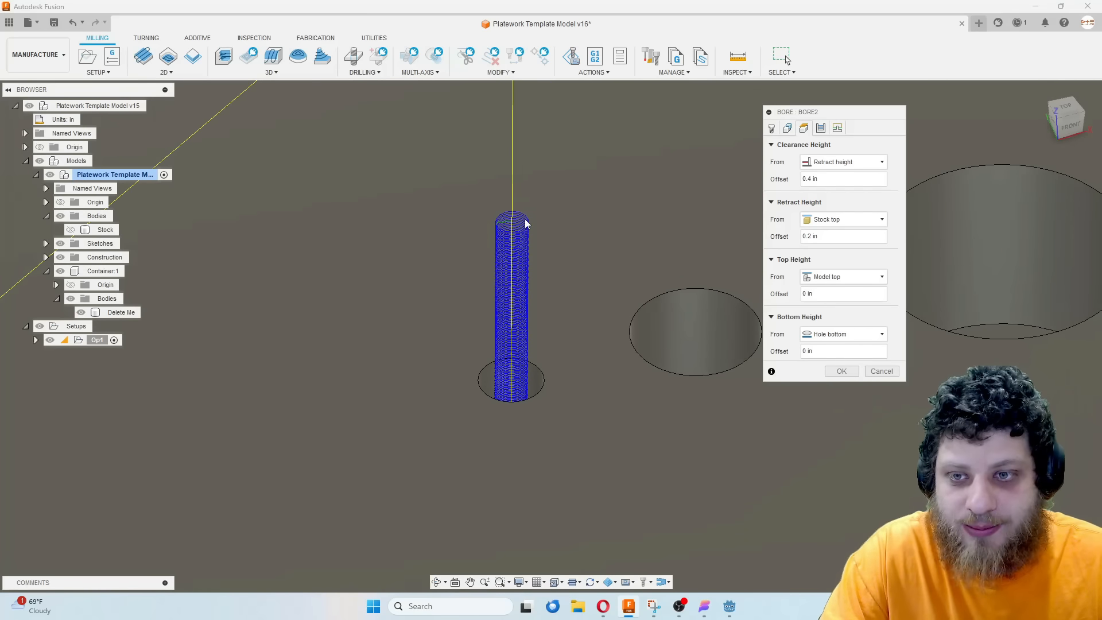
scroll(551, 261, down, 3)
scroll(551, 261, down, 1)
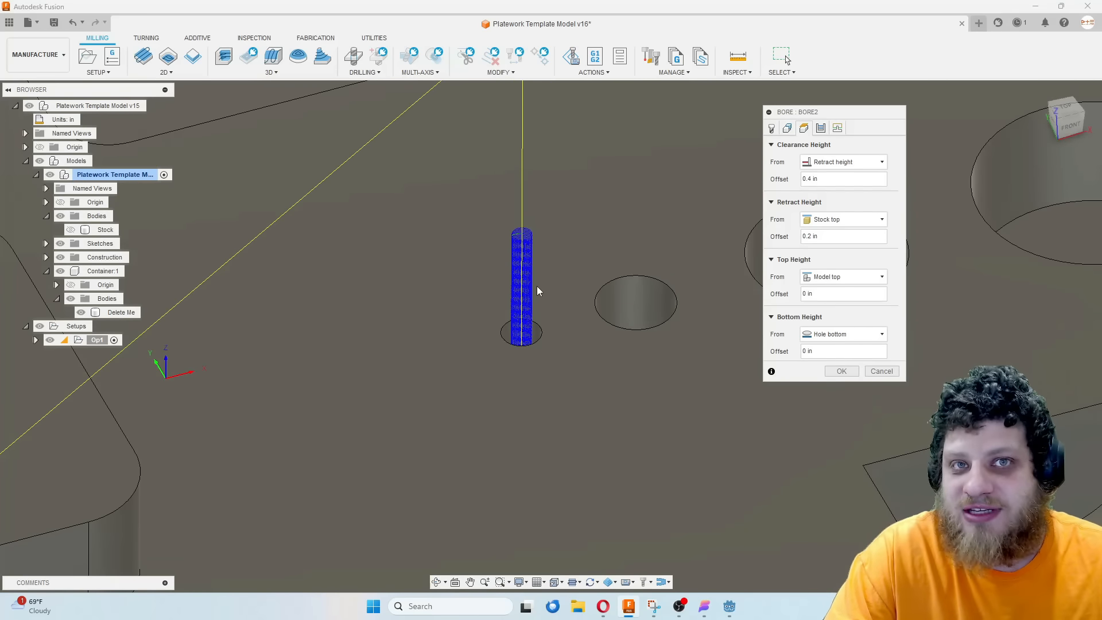
scroll(539, 291, down, 5)
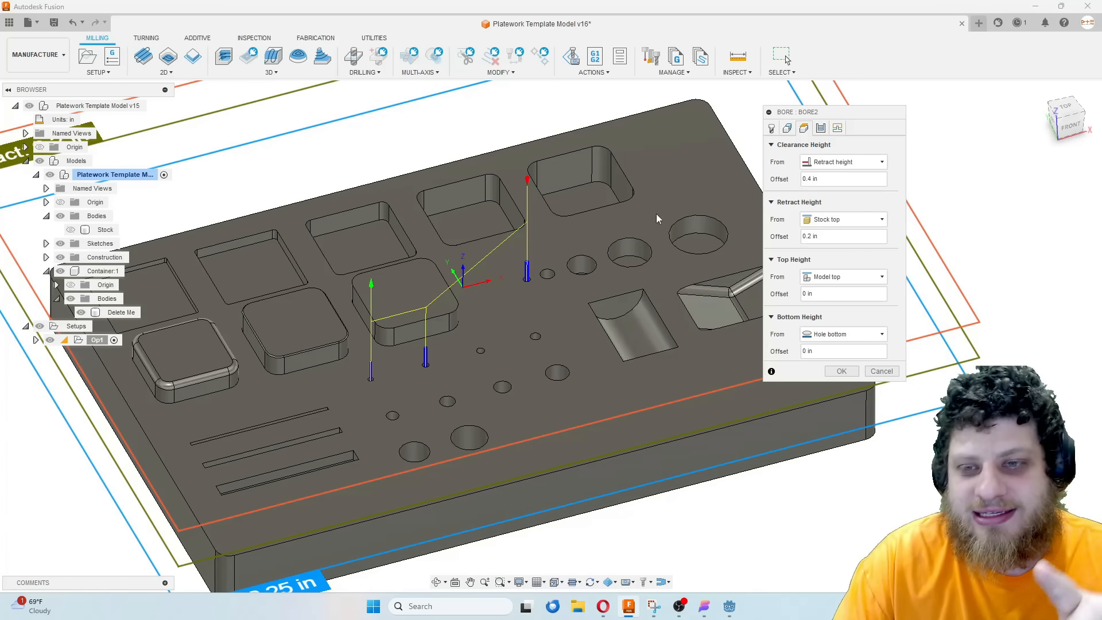
Set the bore's Top Height reference to Stock top
click(849, 277)
click(850, 277)
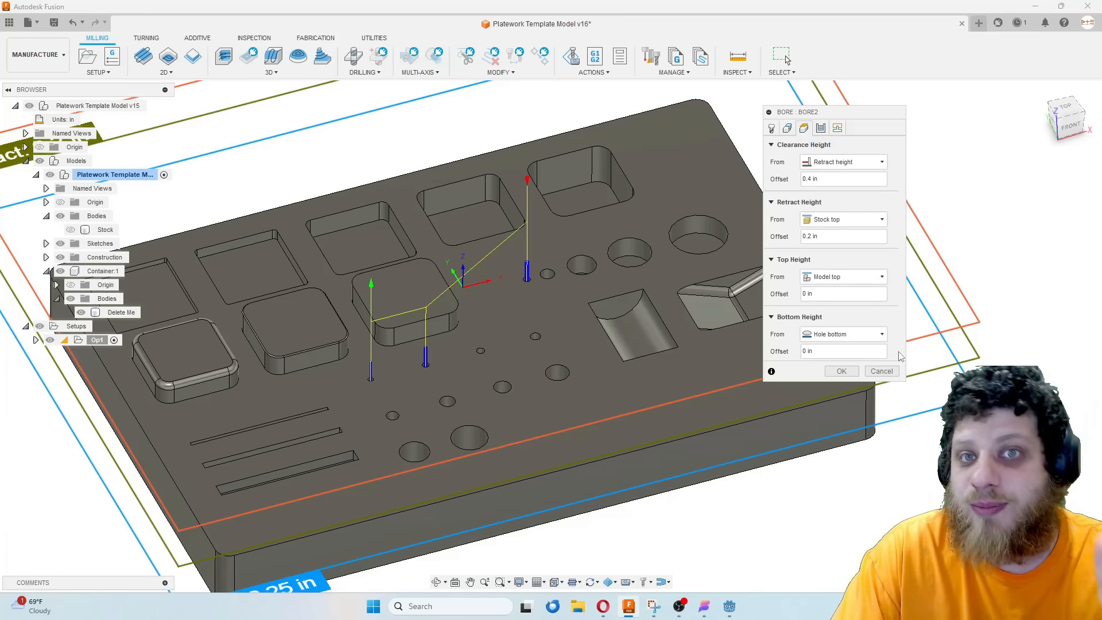
click(866, 277)
click(826, 328)
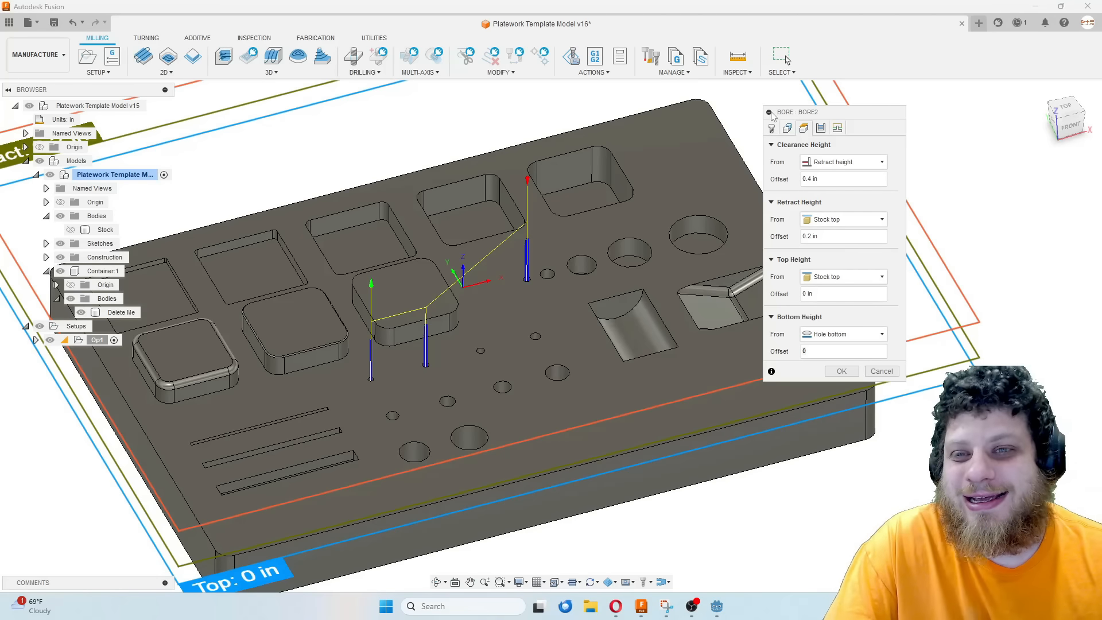
Set the bore's compensation type to In computer, turn off Repeat Passes, and accept the operation
click(772, 129)
click(820, 128)
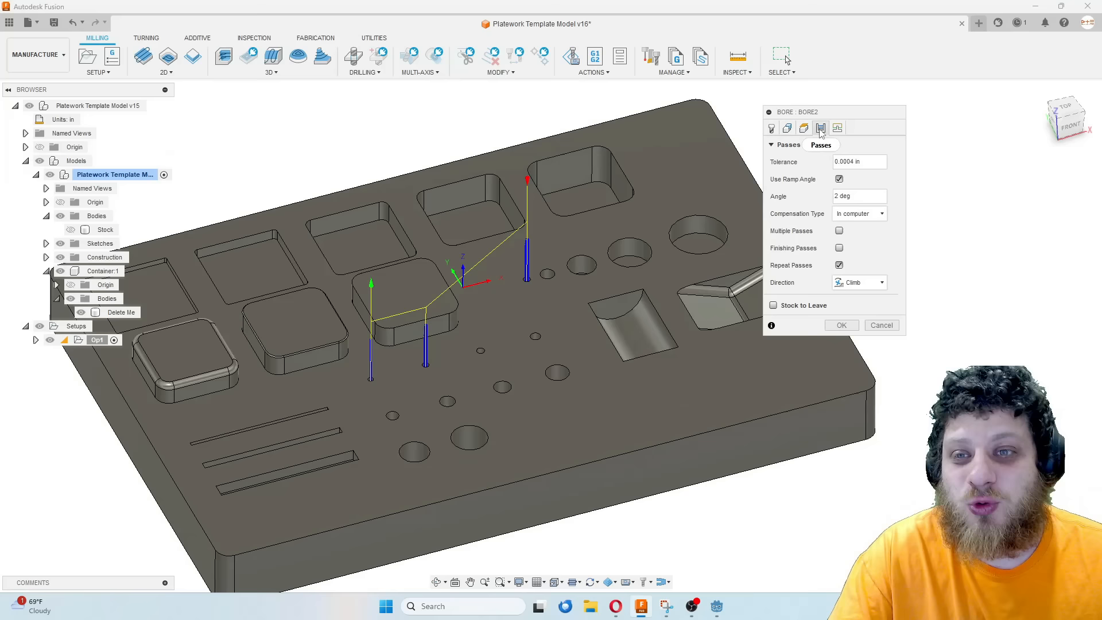
click(804, 128)
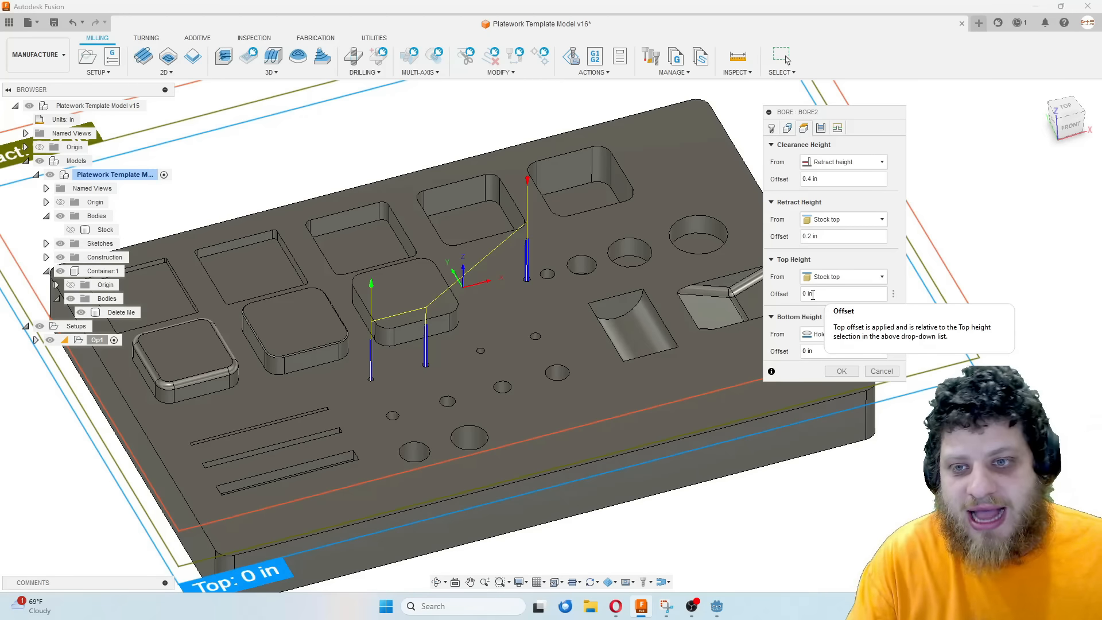
click(821, 128)
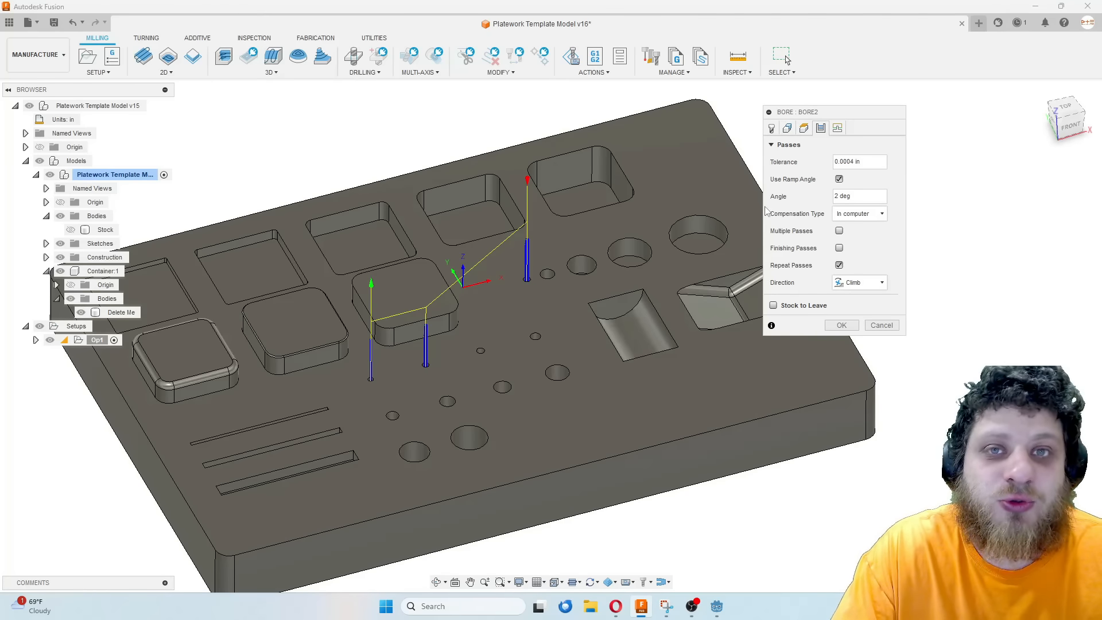
click(869, 196)
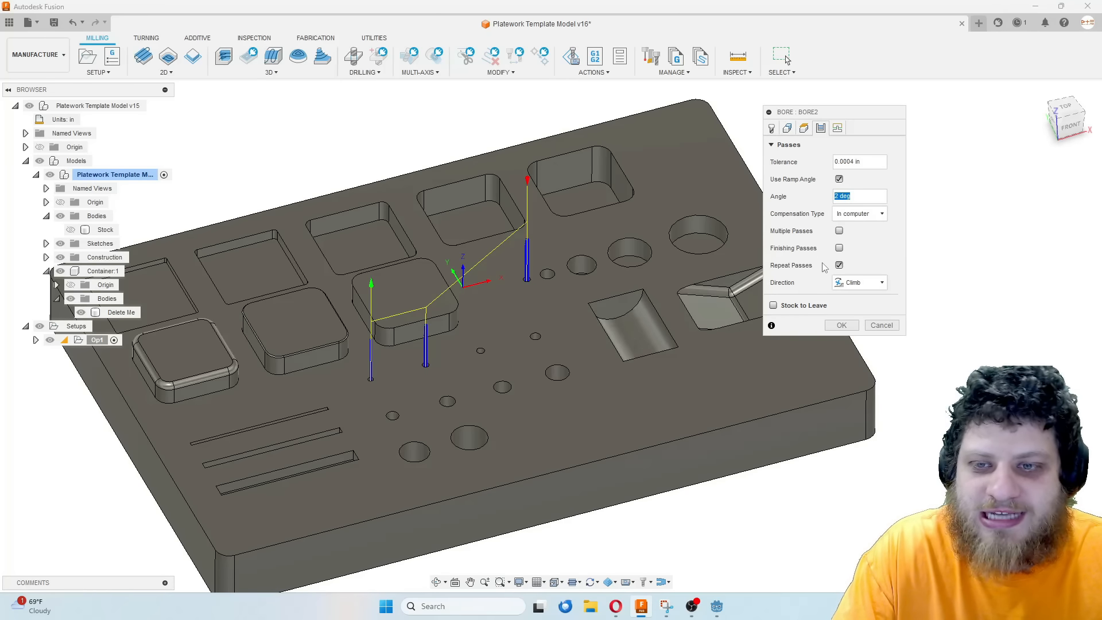
click(859, 216)
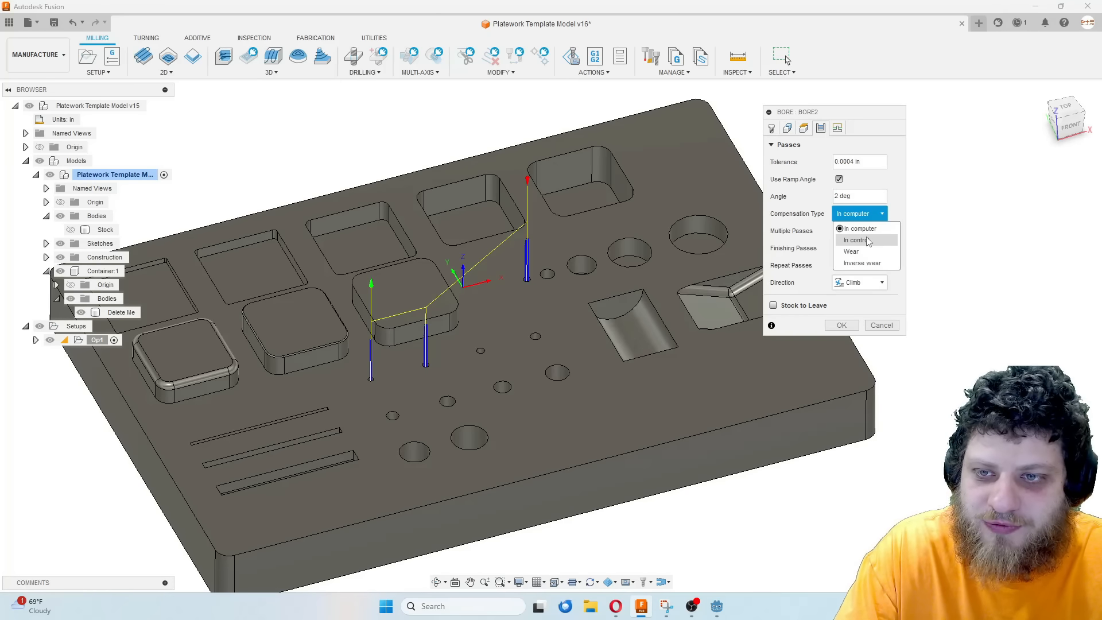
click(861, 229)
click(840, 265)
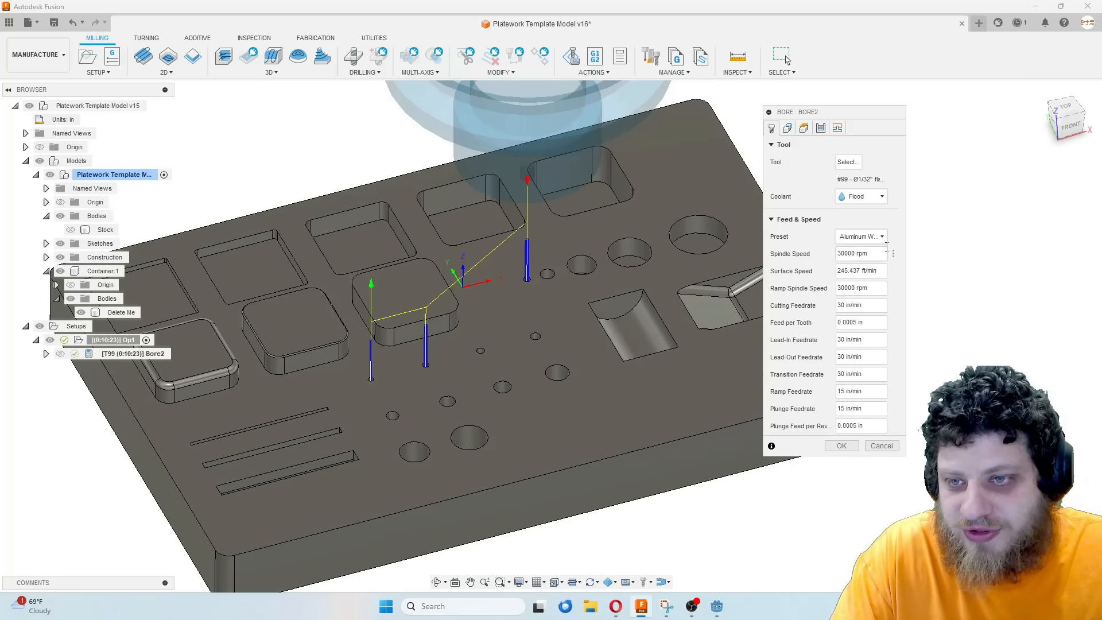
click(841, 446)
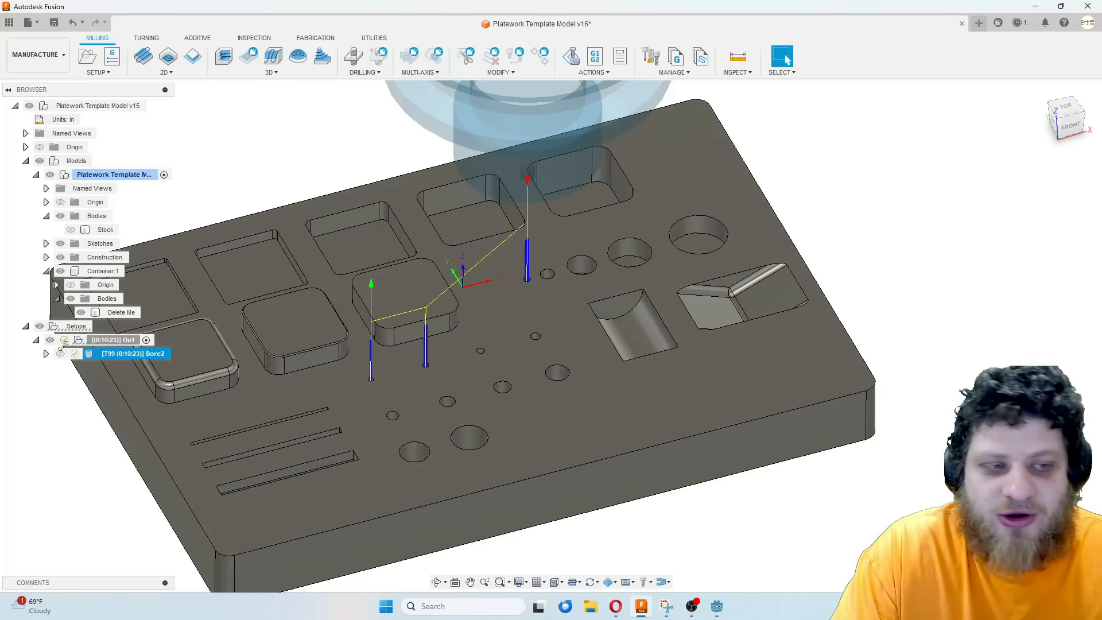
Duplicate the 1/32" bore operation and give the copy the 1/16" 3 flute flat end mill with the Aluminum Wall Finishing preset
right_click(122, 354)
click(159, 247)
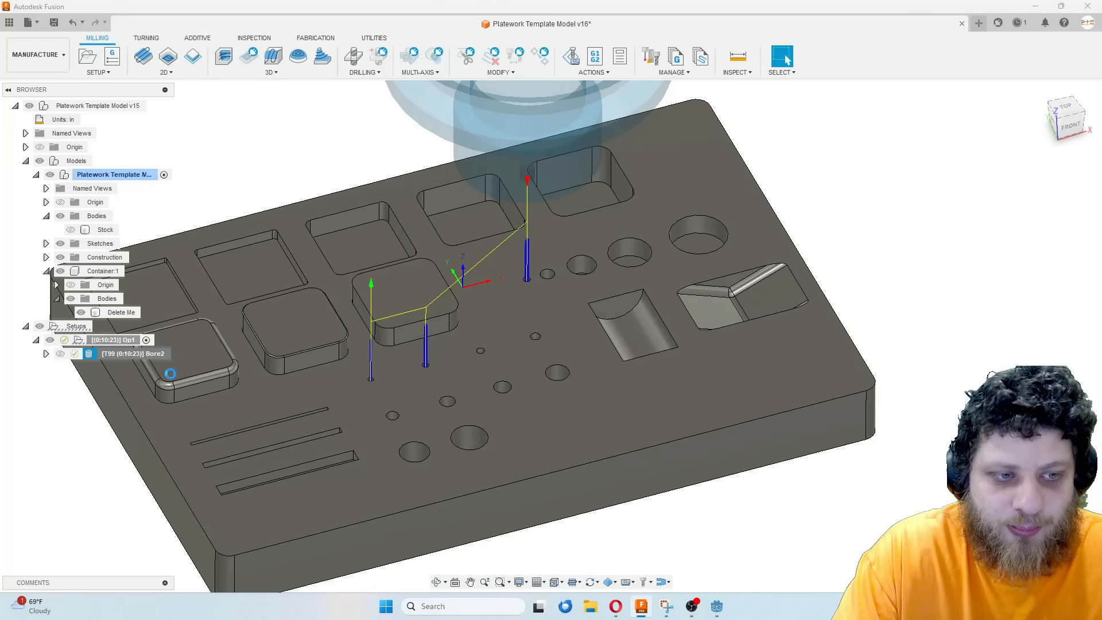
double_click(161, 370)
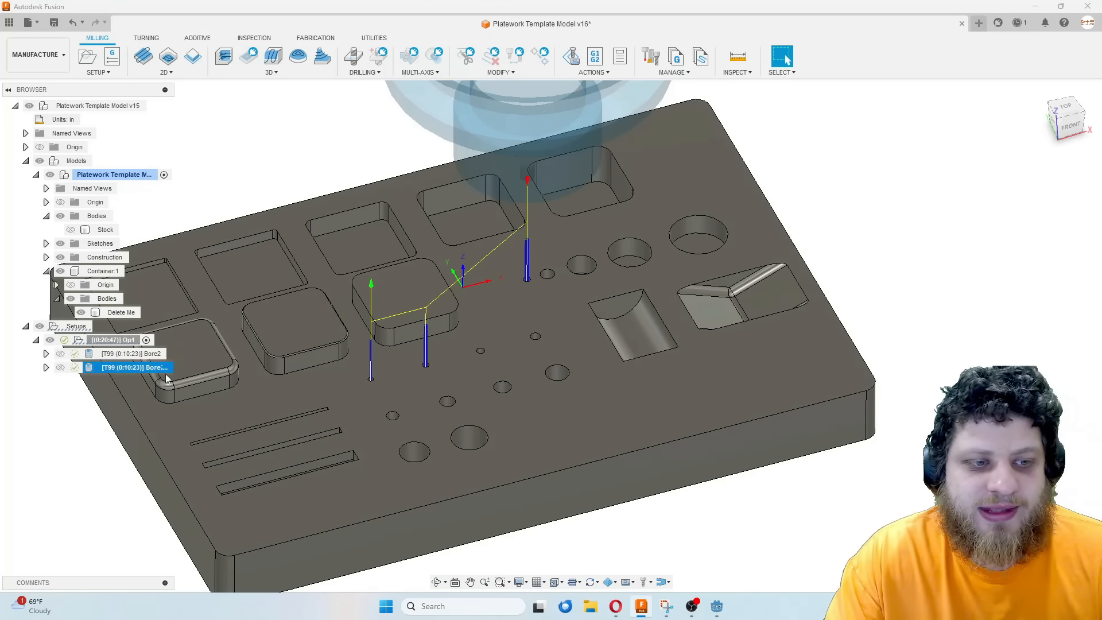
click(849, 164)
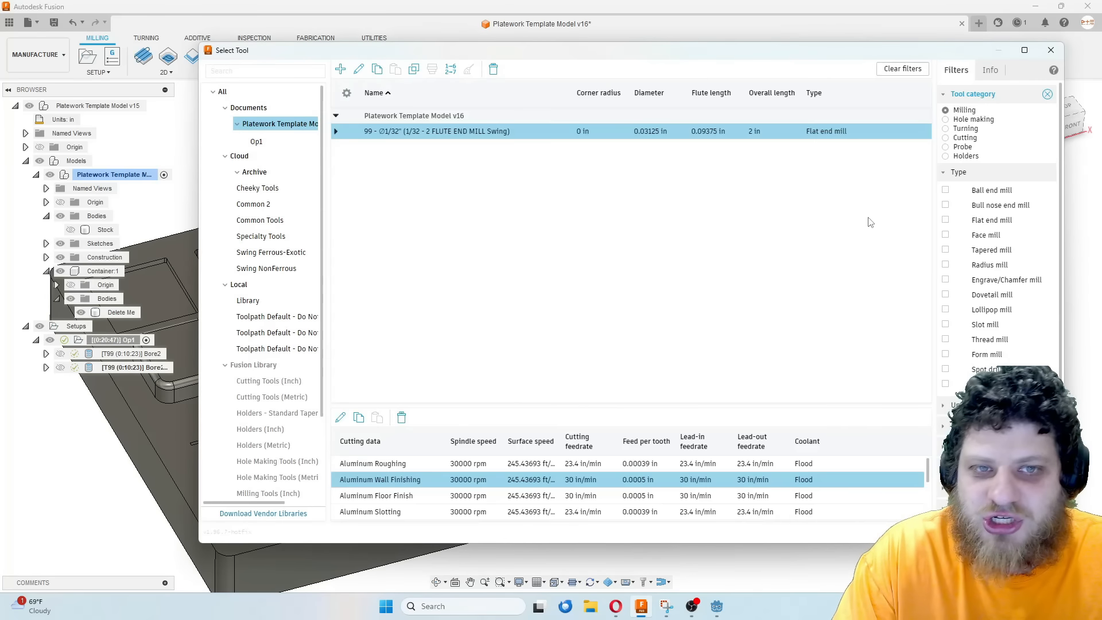
click(292, 269)
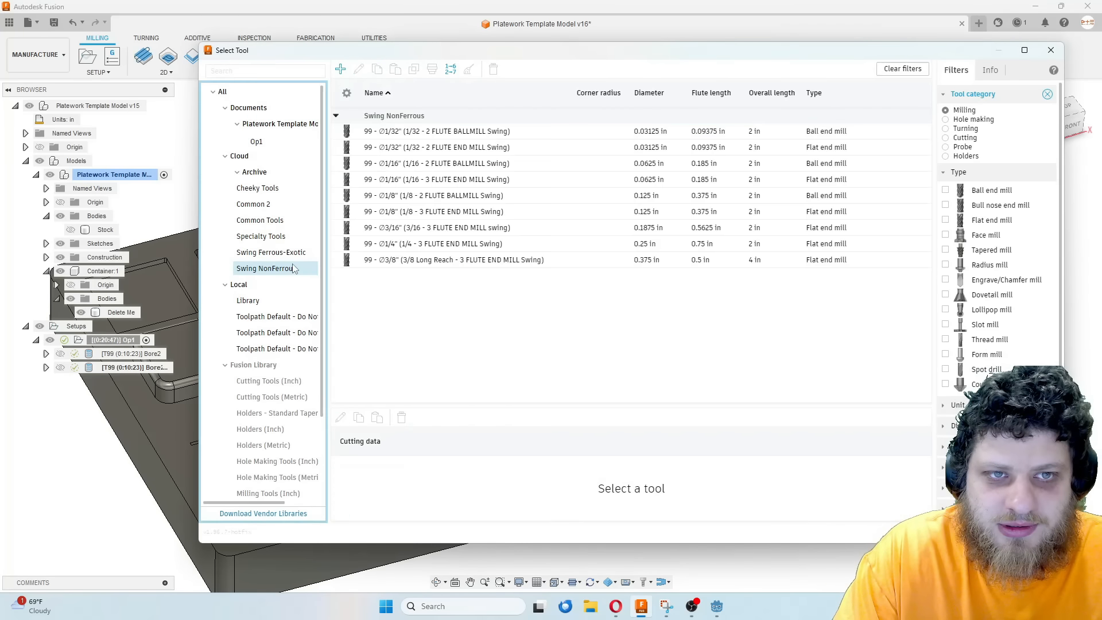
click(490, 180)
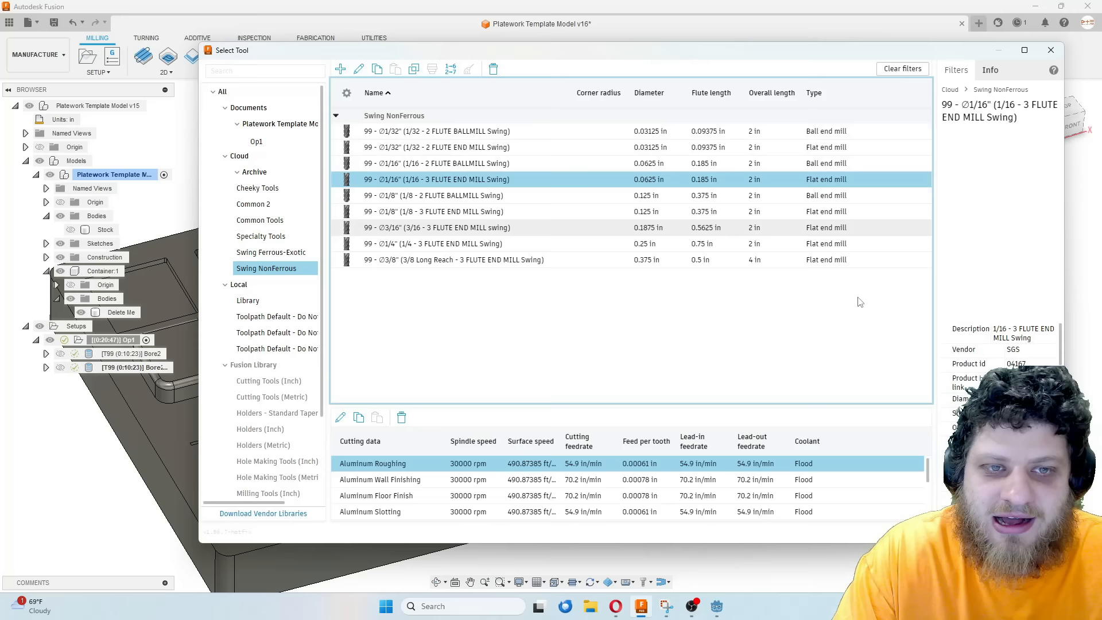
double_click(407, 478)
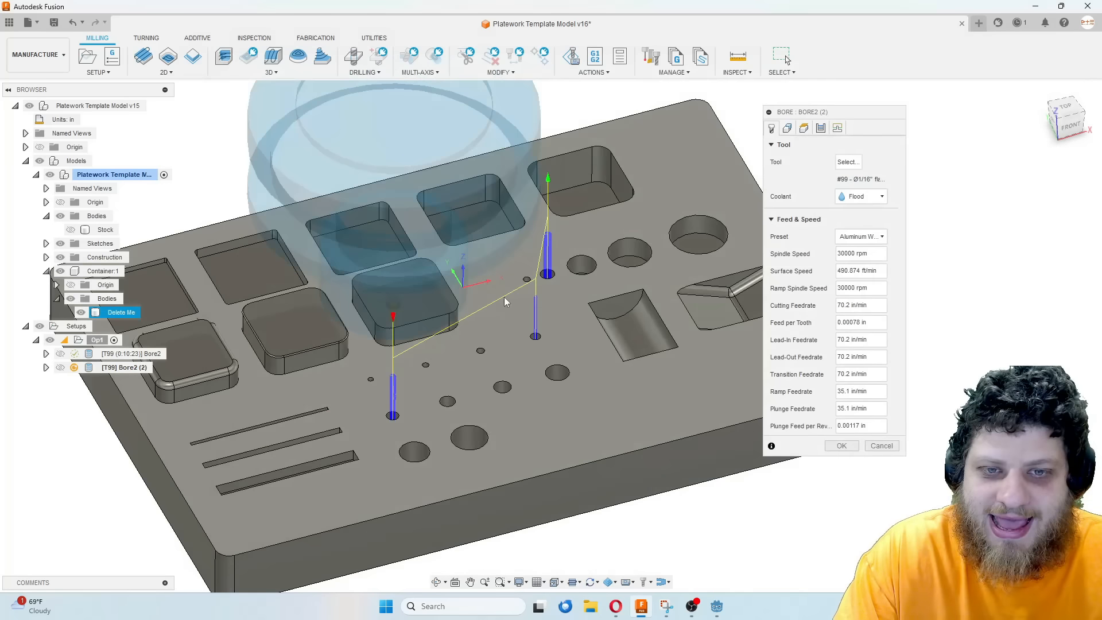
click(913, 446)
scroll(500, 290, up, 5)
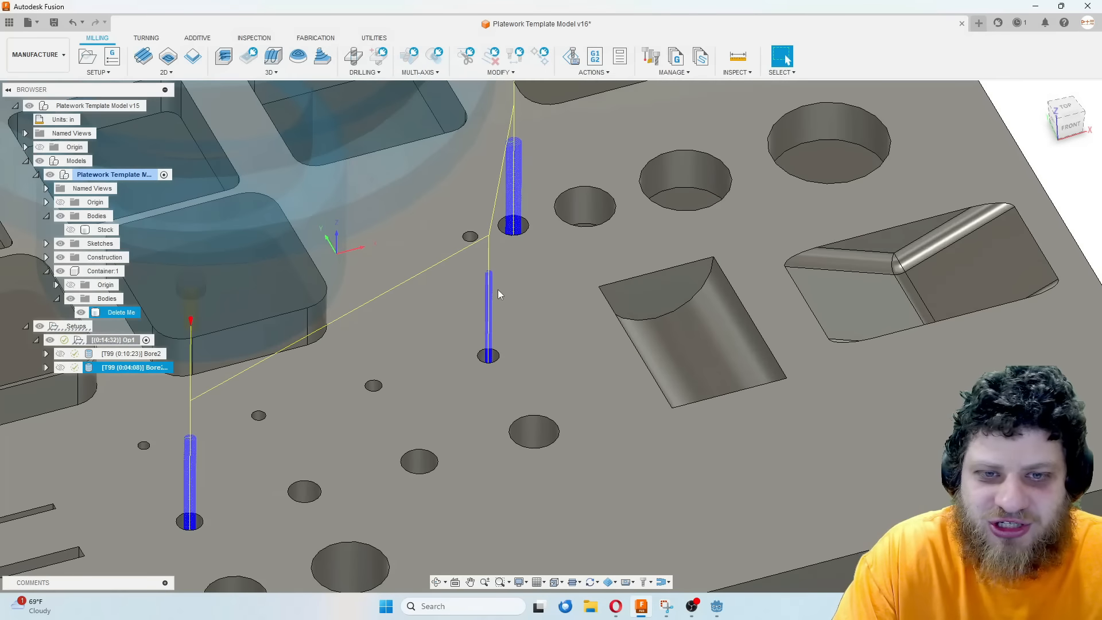
scroll(512, 331, down, 6)
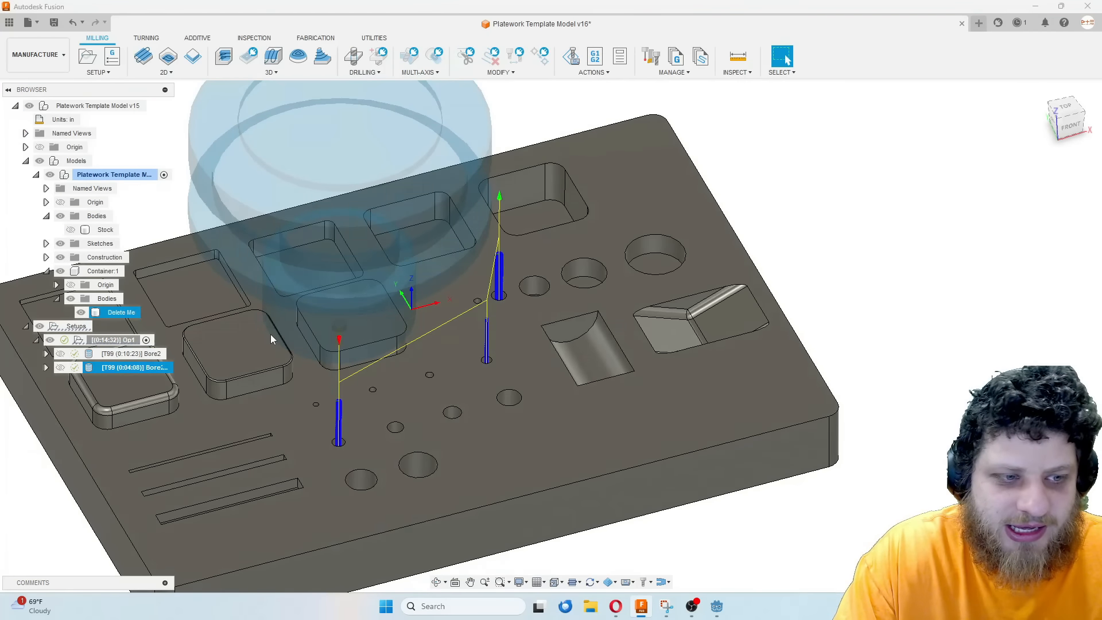
Duplicate the 1/16" bore operation and open the tool selection for the copy
right_click(121, 367)
click(167, 248)
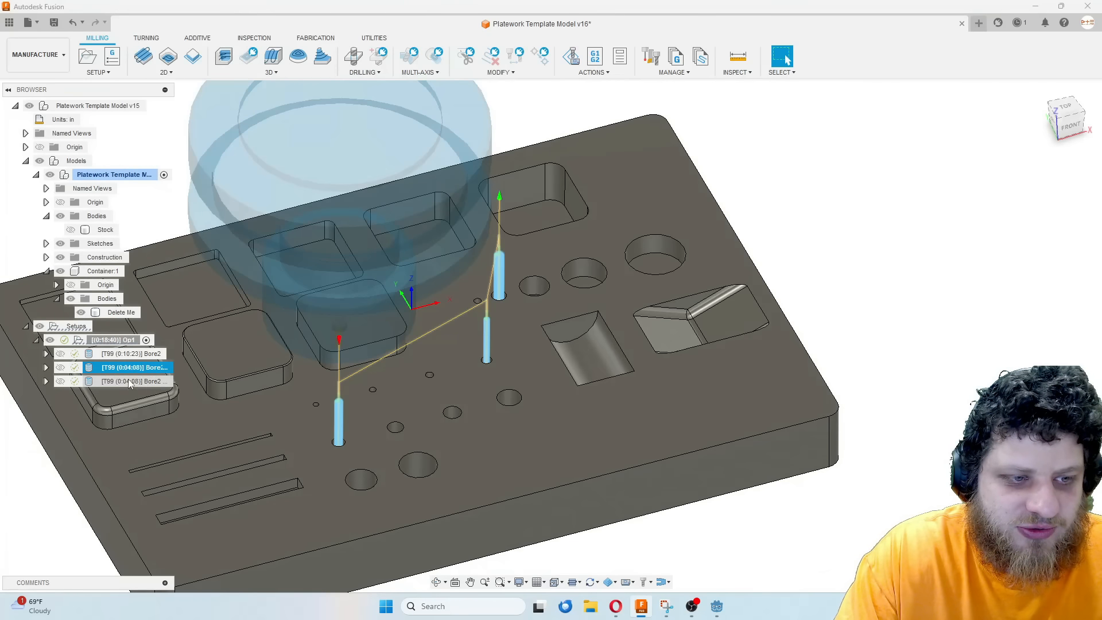
double_click(129, 379)
click(840, 163)
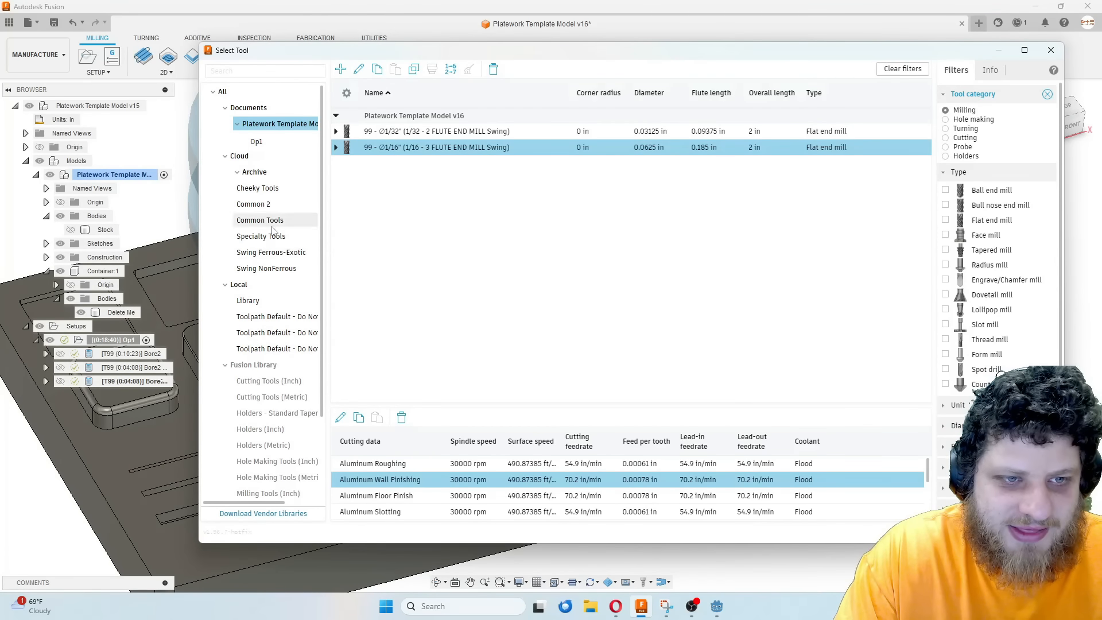
click(288, 254)
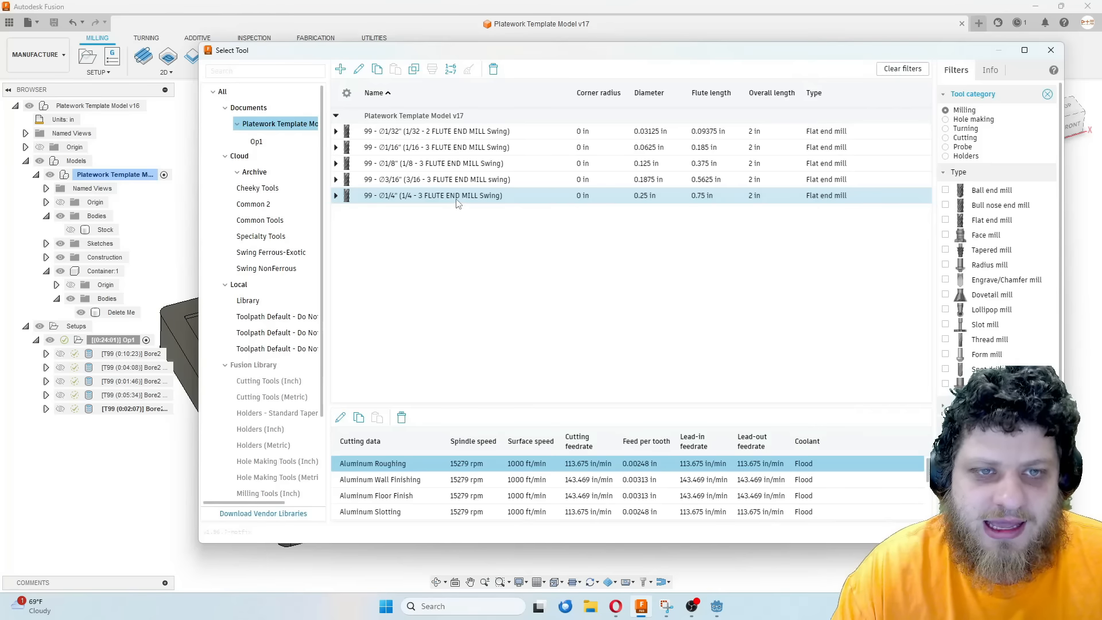
Assign the 1/4" 3 flute flat end mill to the last bore copy and accept the operation
click(454, 195)
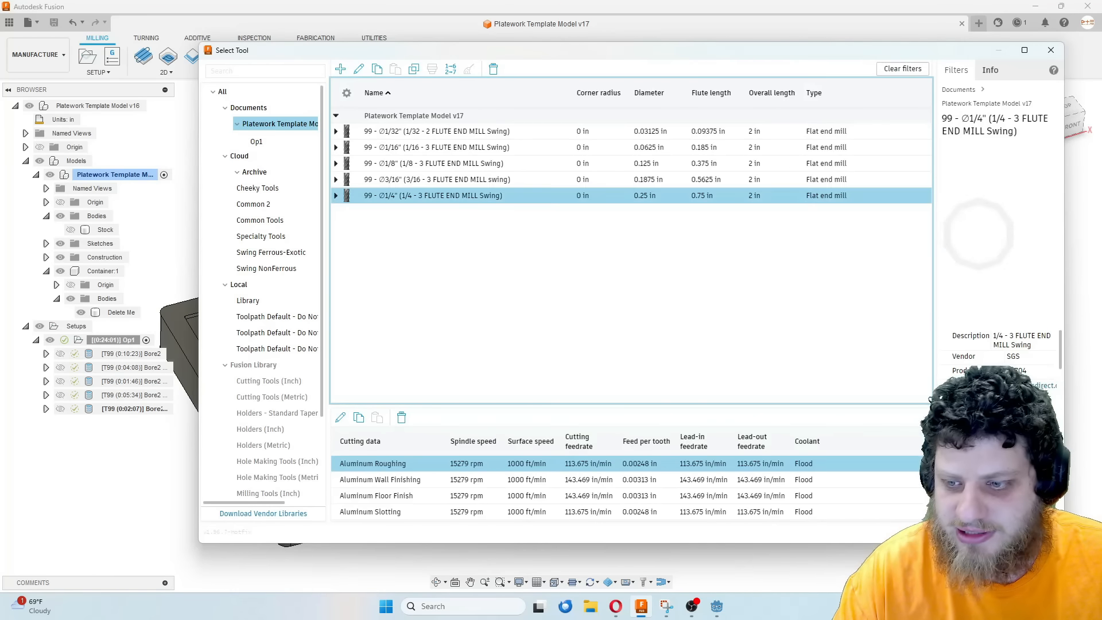
key(Return)
click(834, 447)
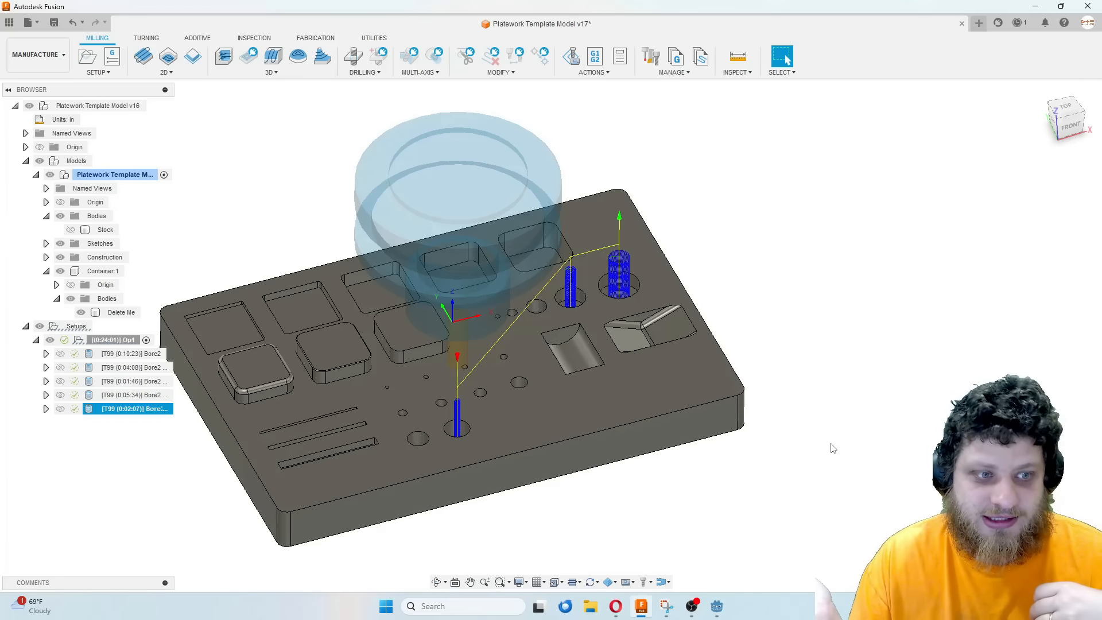
Create a new folder in the Op1 setup and name it Boring
right_click(113, 341)
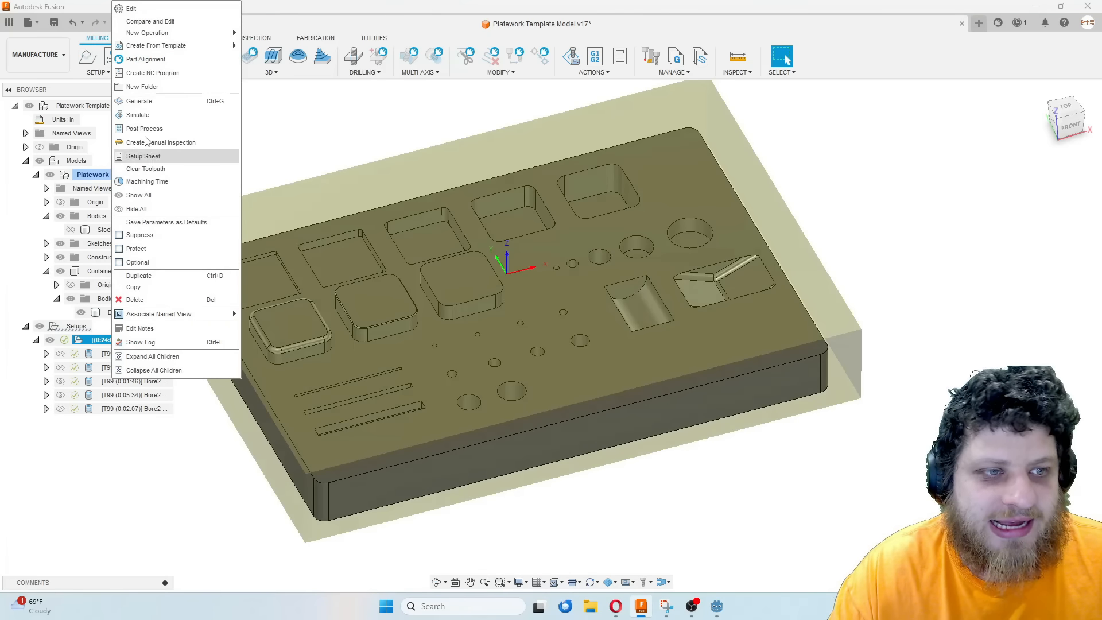
click(143, 87)
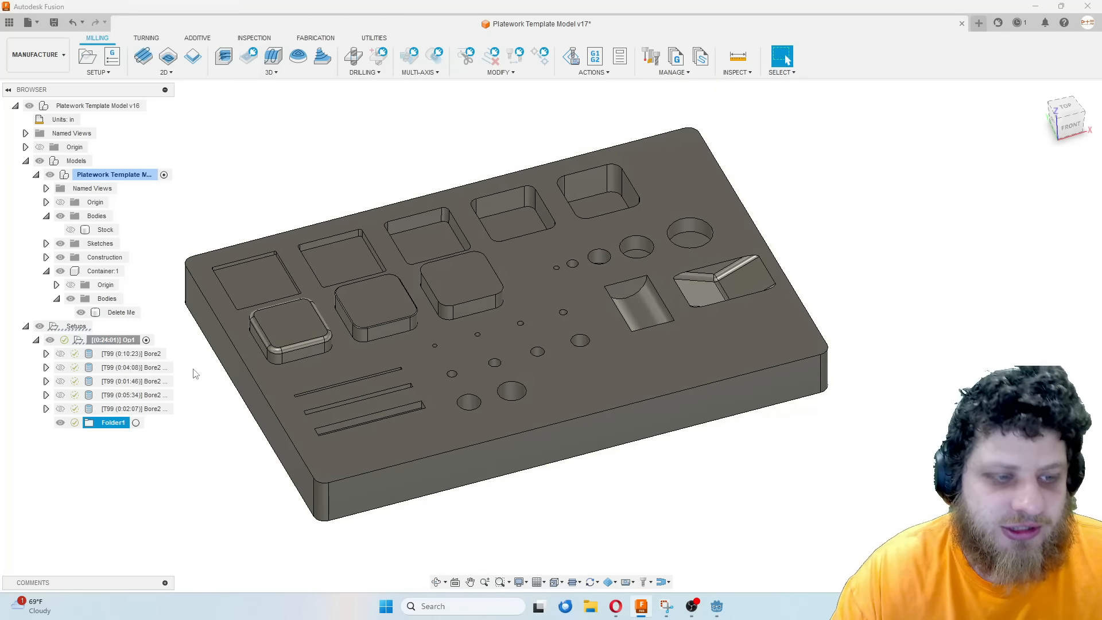
double_click(99, 426)
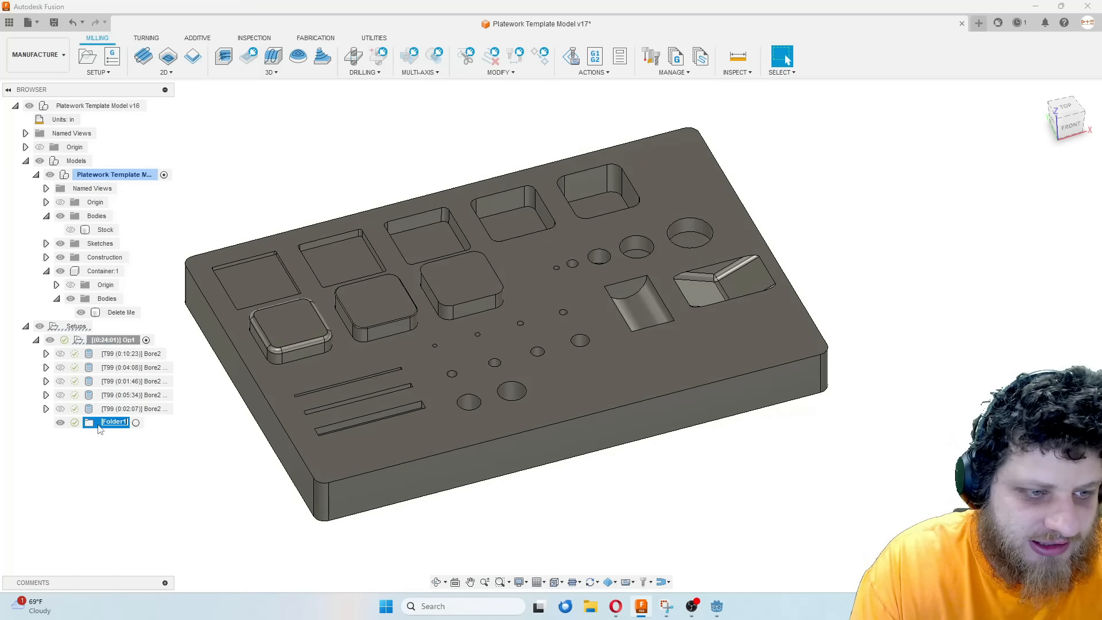
text(Boring)
key(Return)
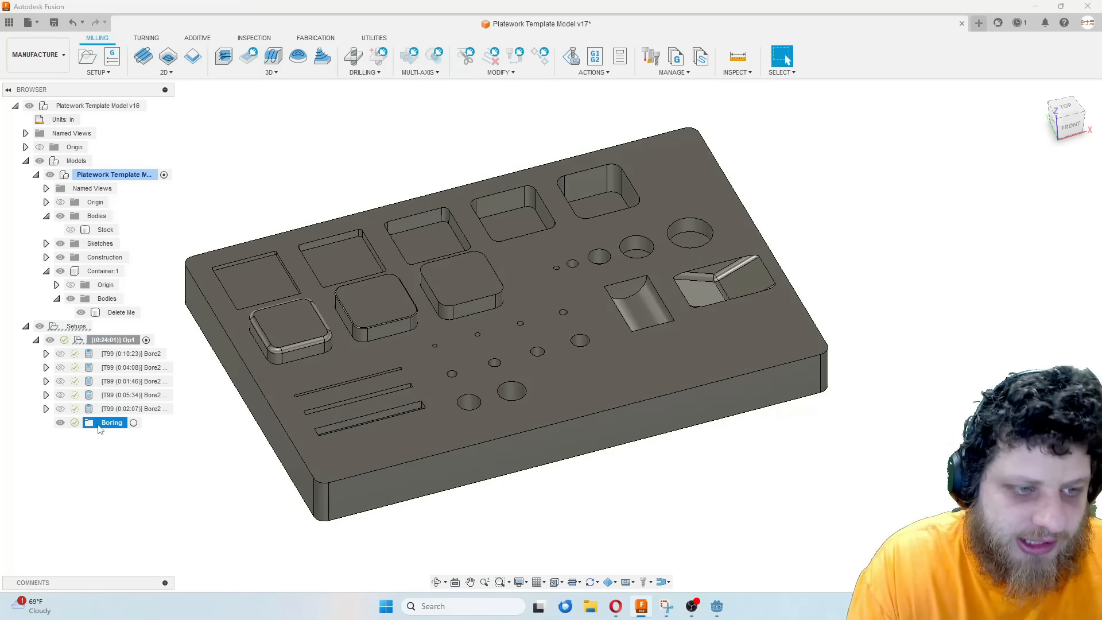
Move all five bore operations into the Boring folder
click(133, 409)
shift+click(132, 353)
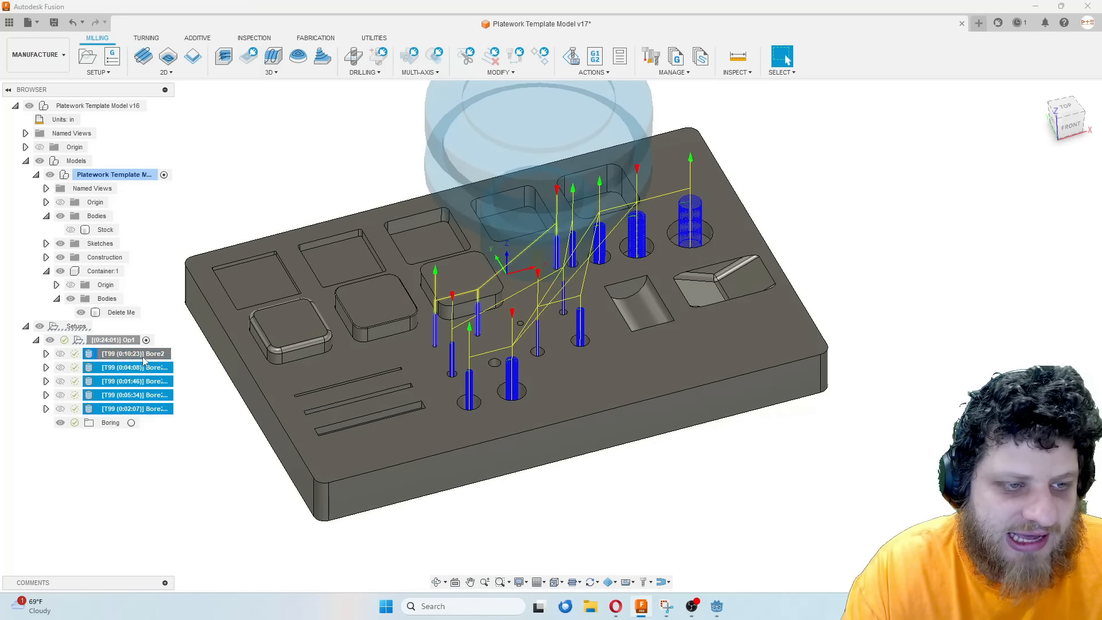
drag(124, 361, 108, 430)
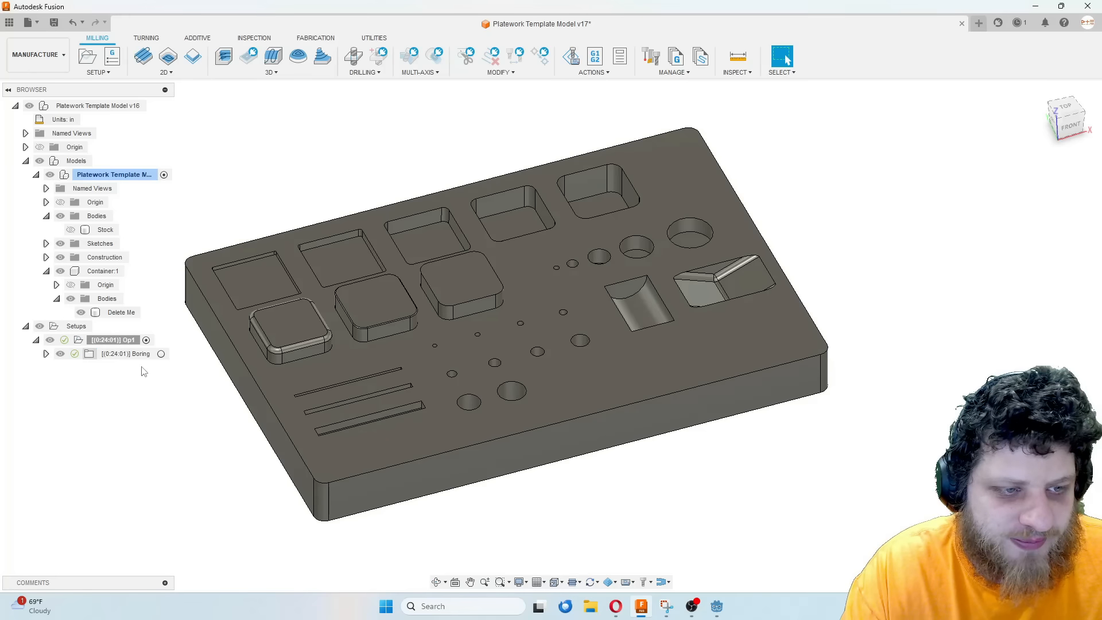
key(Escape)
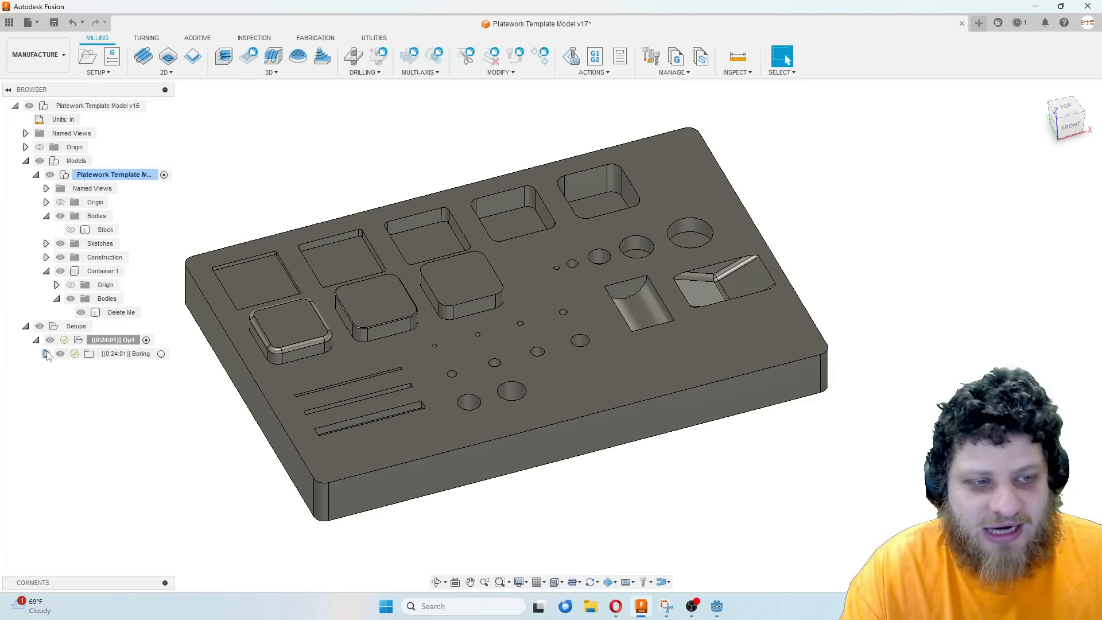
Look through the individual bore operations inside the Boring folder and collapse the folder again
click(46, 354)
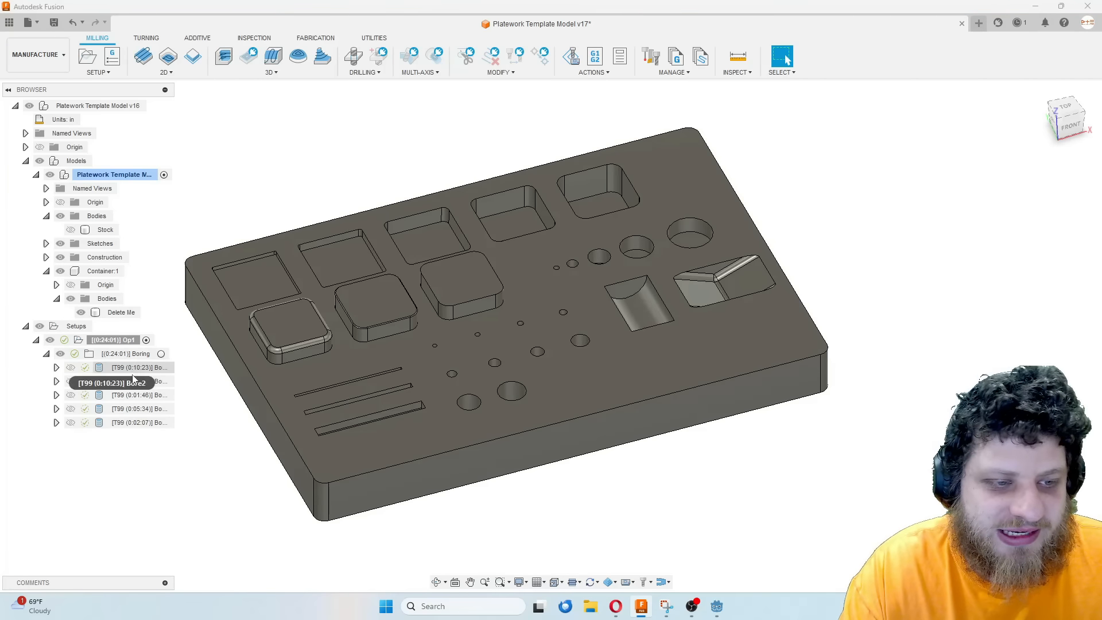
mouse_move(156, 378)
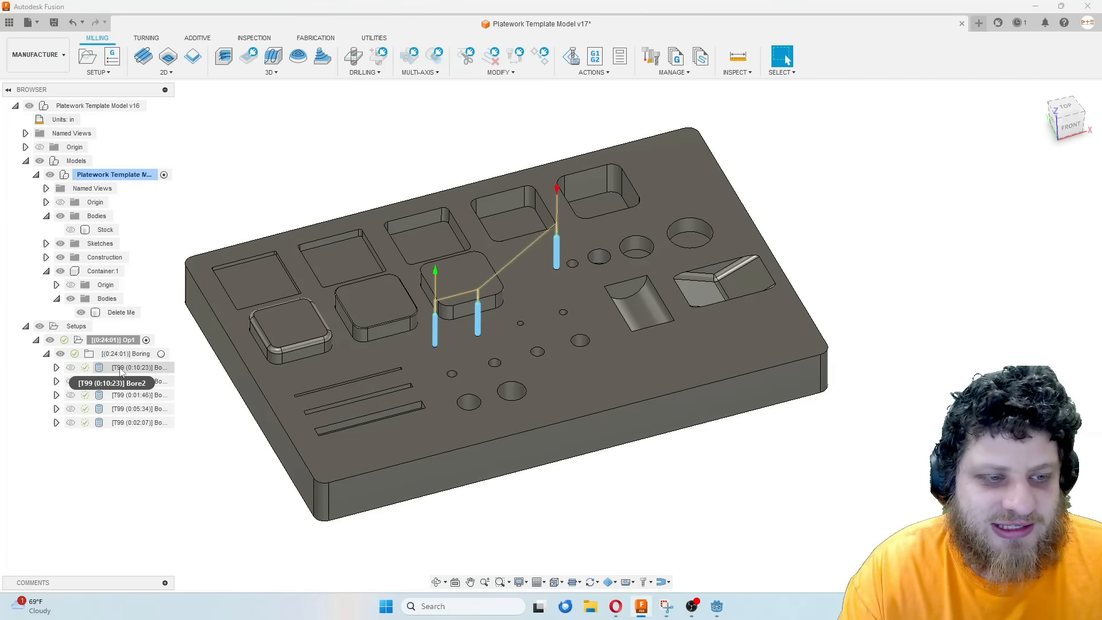
click(138, 408)
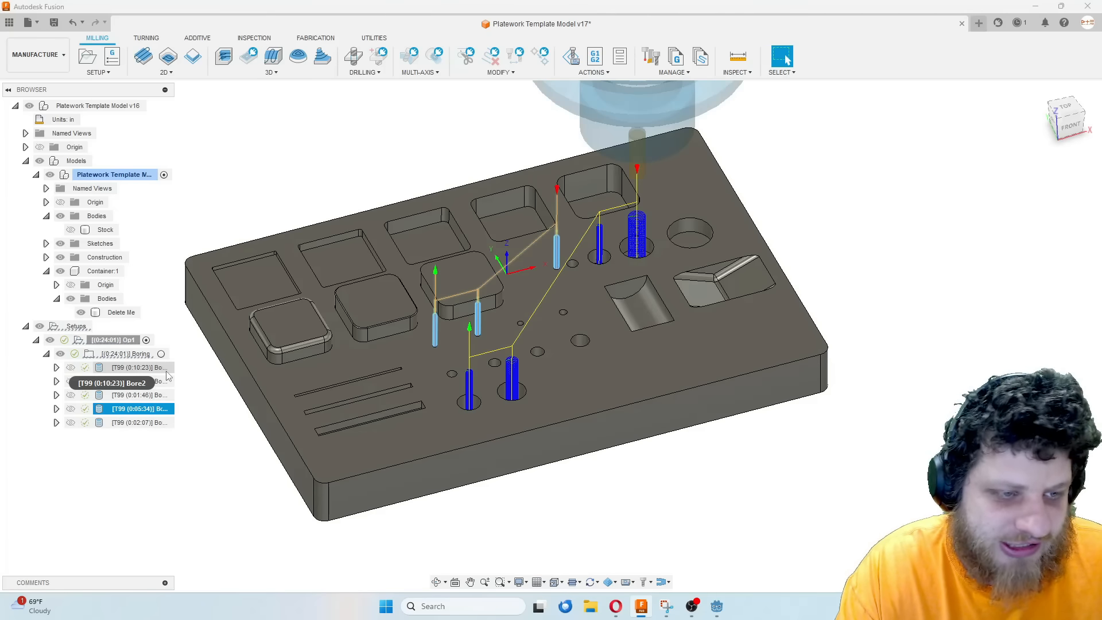
click(27, 351)
click(72, 370)
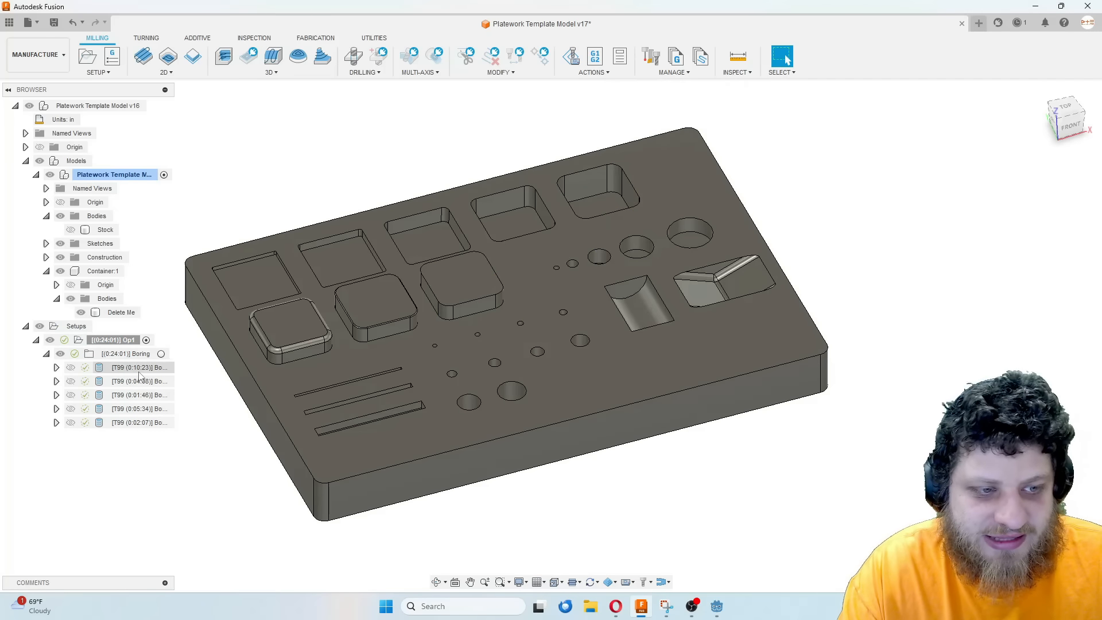
click(47, 353)
click(117, 313)
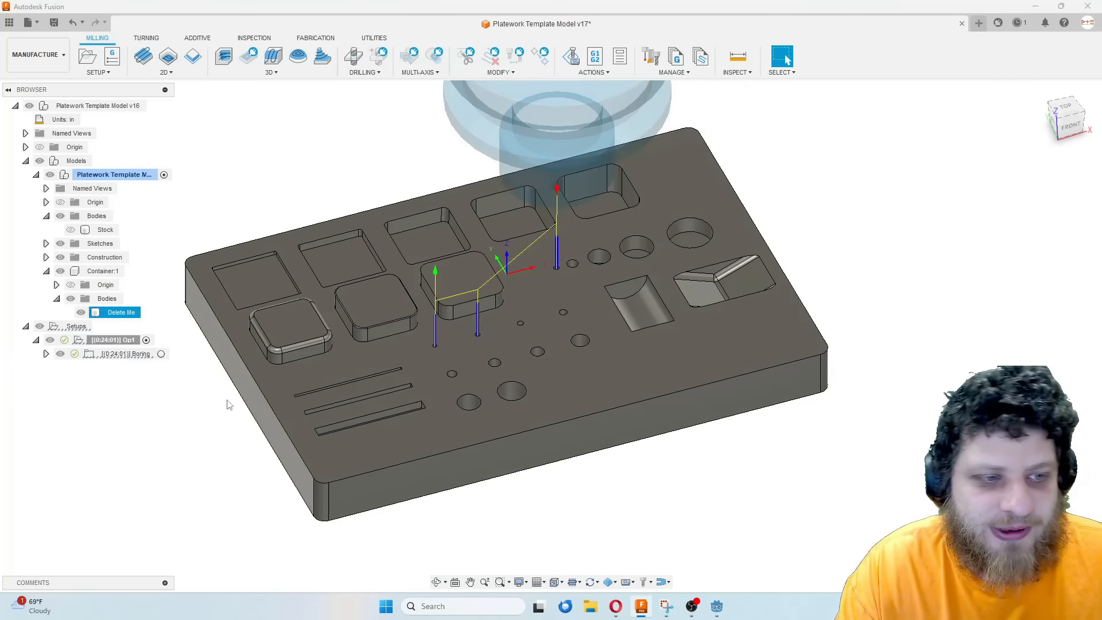
Show the toolpaths of the whole Boring folder together and check which holes are left without one
click(121, 354)
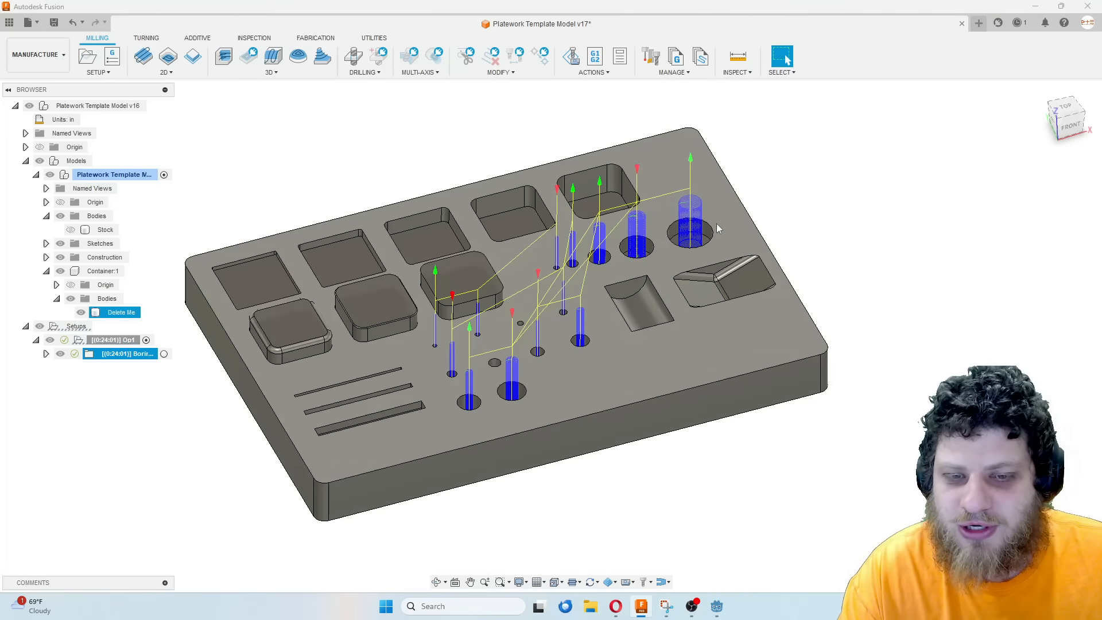
scroll(494, 365, up, 5)
scroll(489, 373, up, 3)
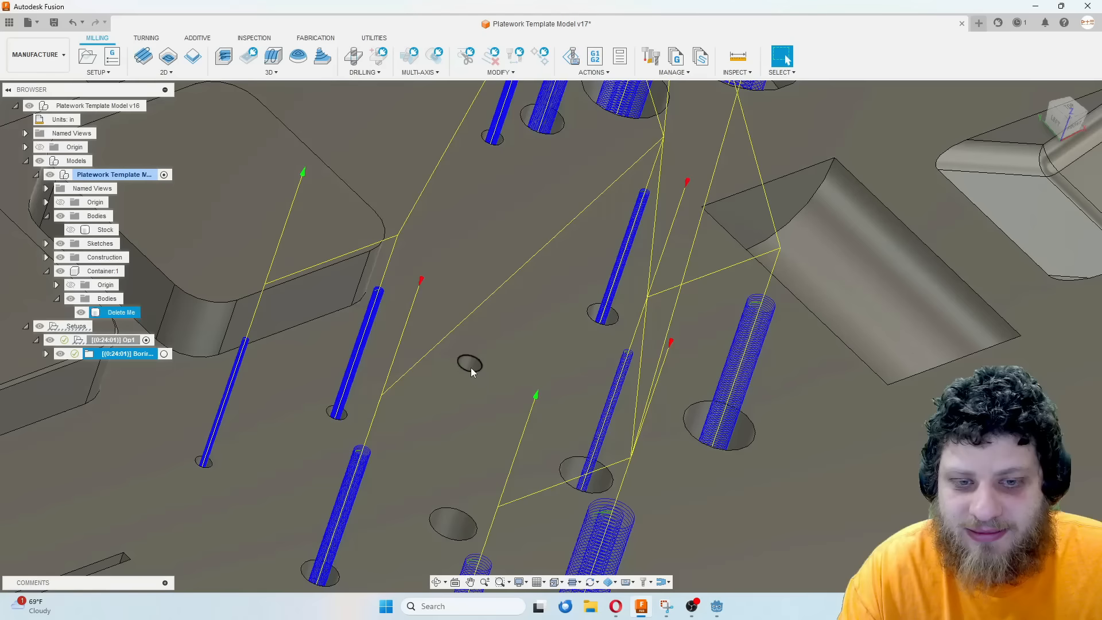
click(481, 368)
scroll(482, 369, down, 4)
click(471, 474)
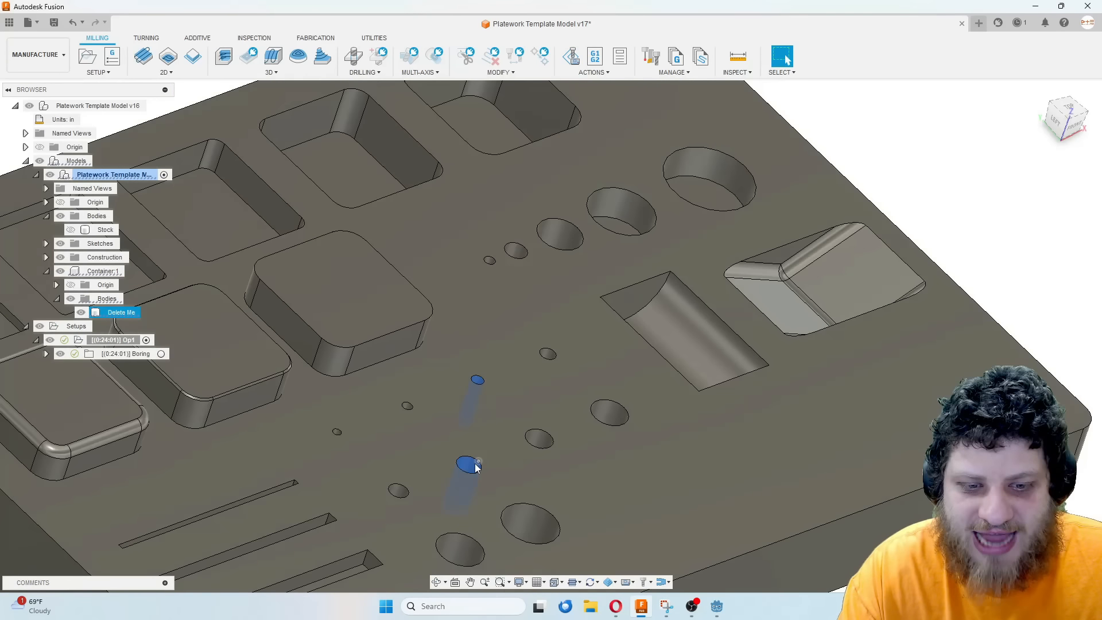
scroll(517, 369, down, 5)
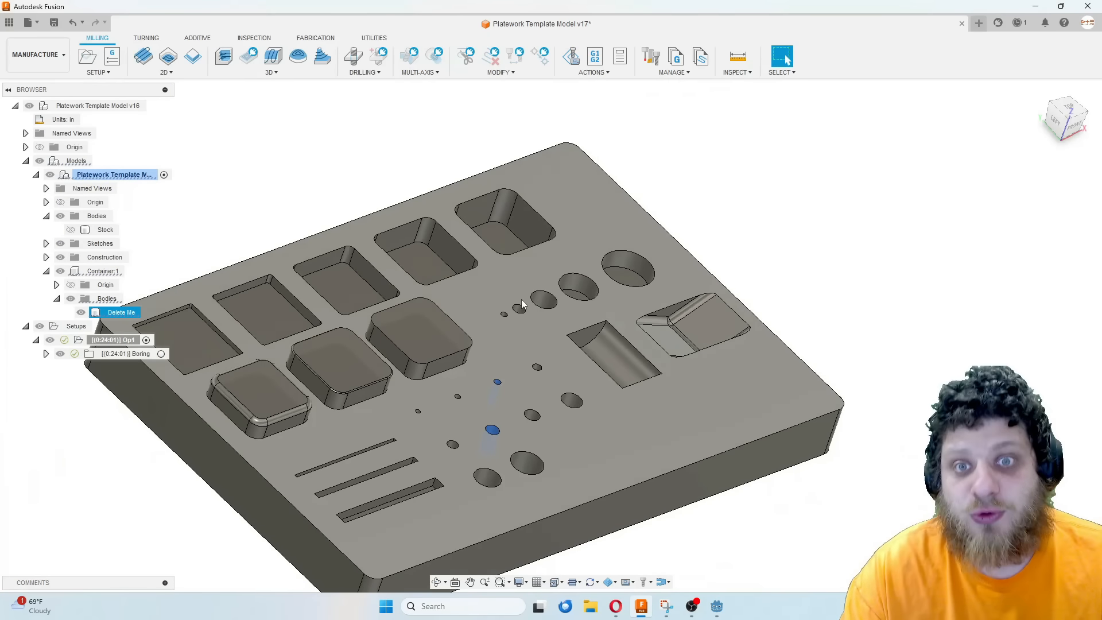
Examine the small and medium hole rows in the middle of the plate up close for holes missed by the diameter ranges
shift+middle_drag(588, 264, 491, 375)
scroll(490, 374, up, 3)
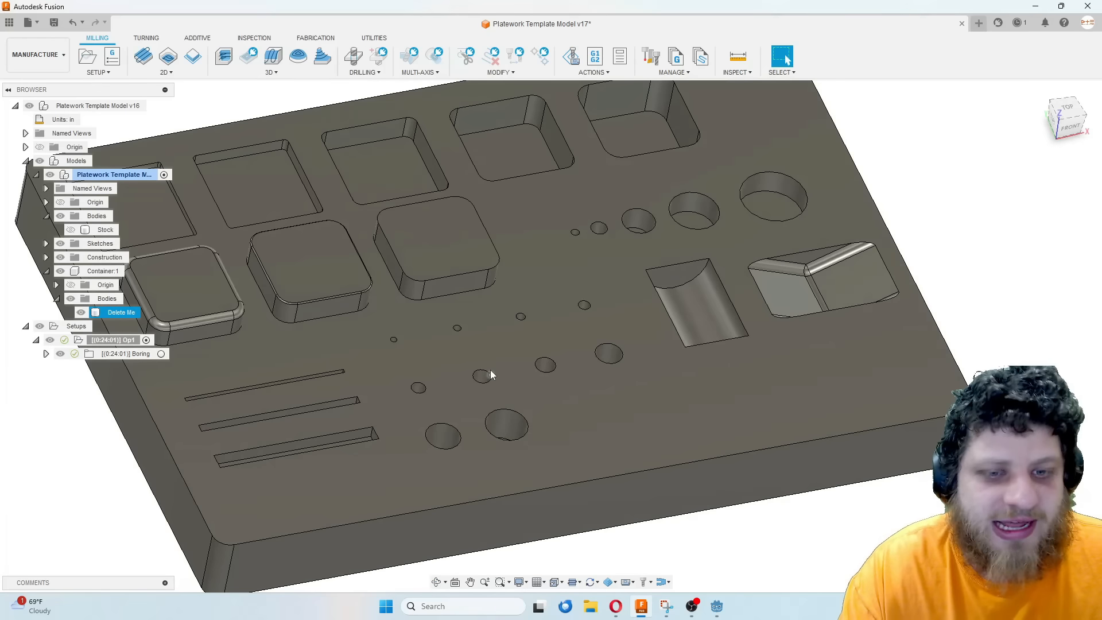
scroll(491, 374, up, 4)
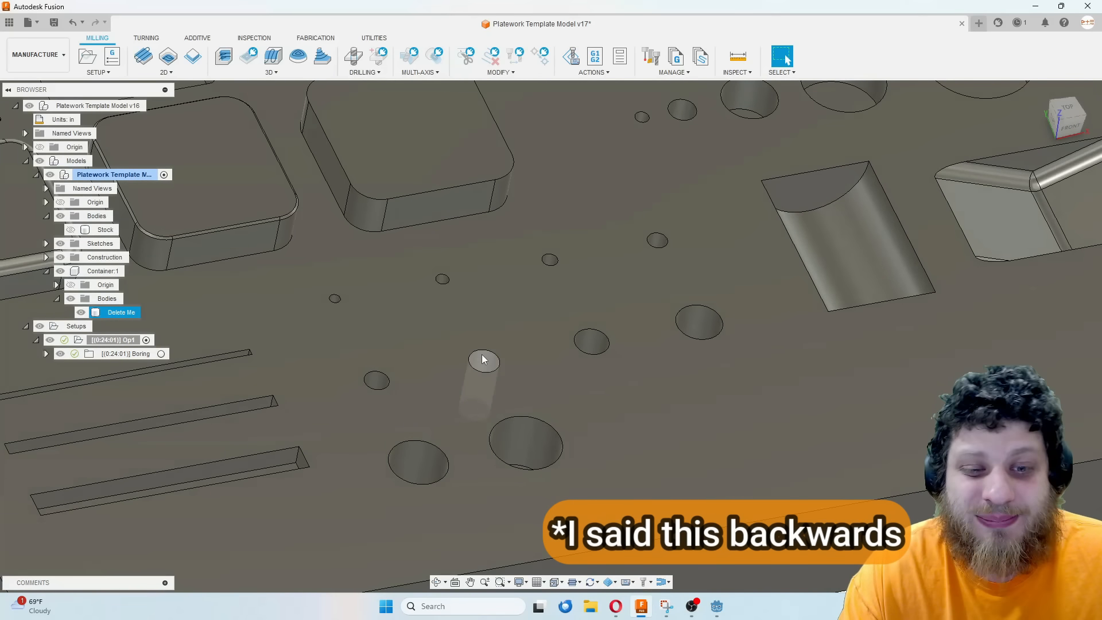
click(484, 359)
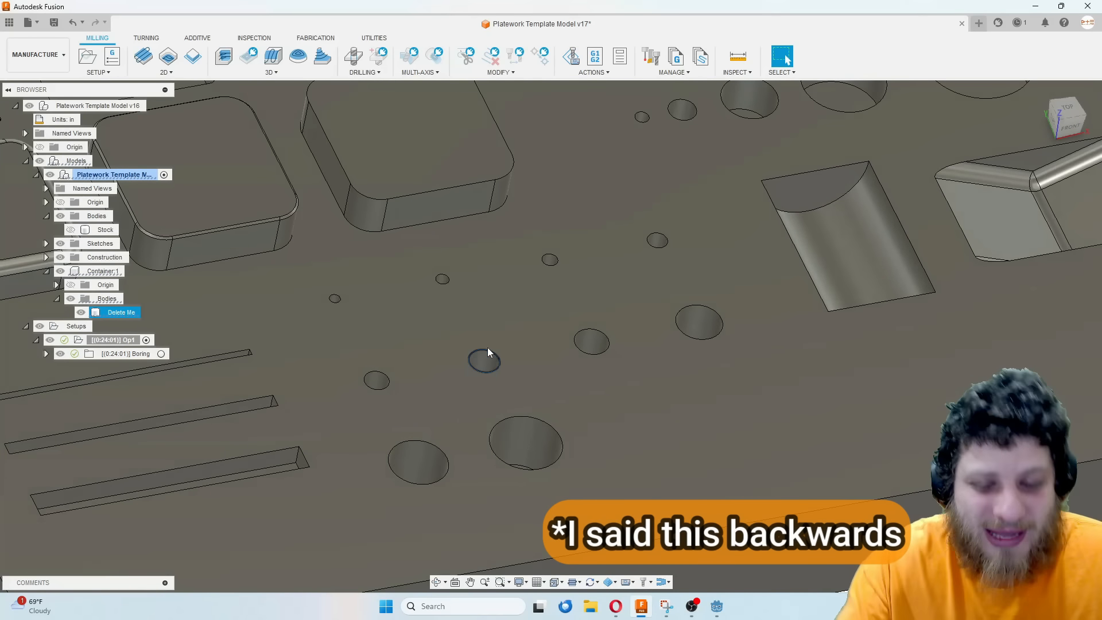
key(F6)
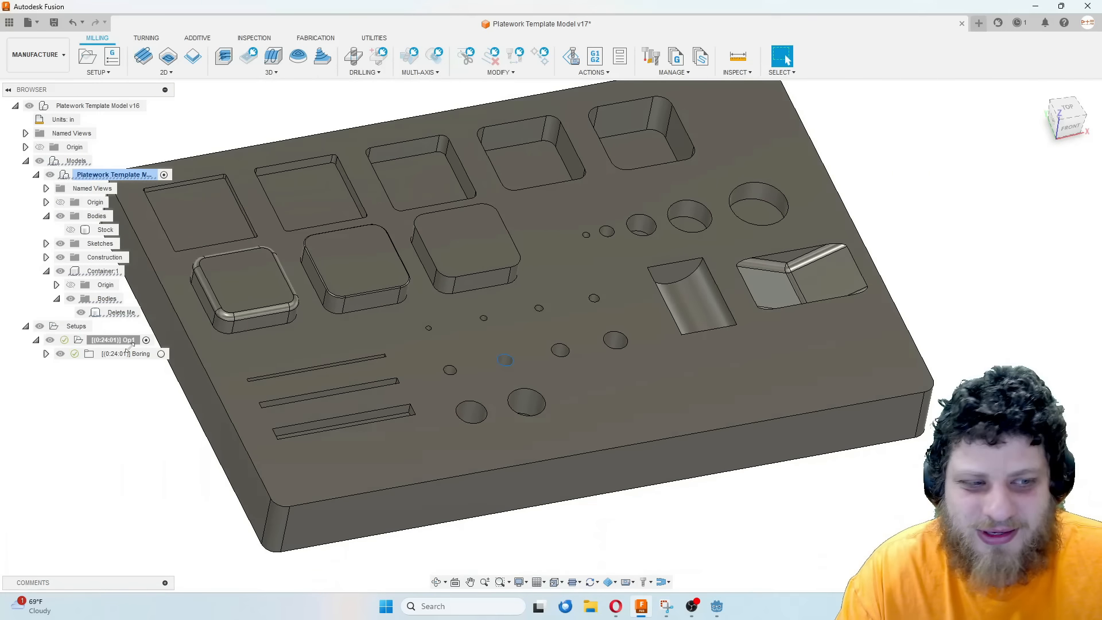
click(161, 399)
click(559, 280)
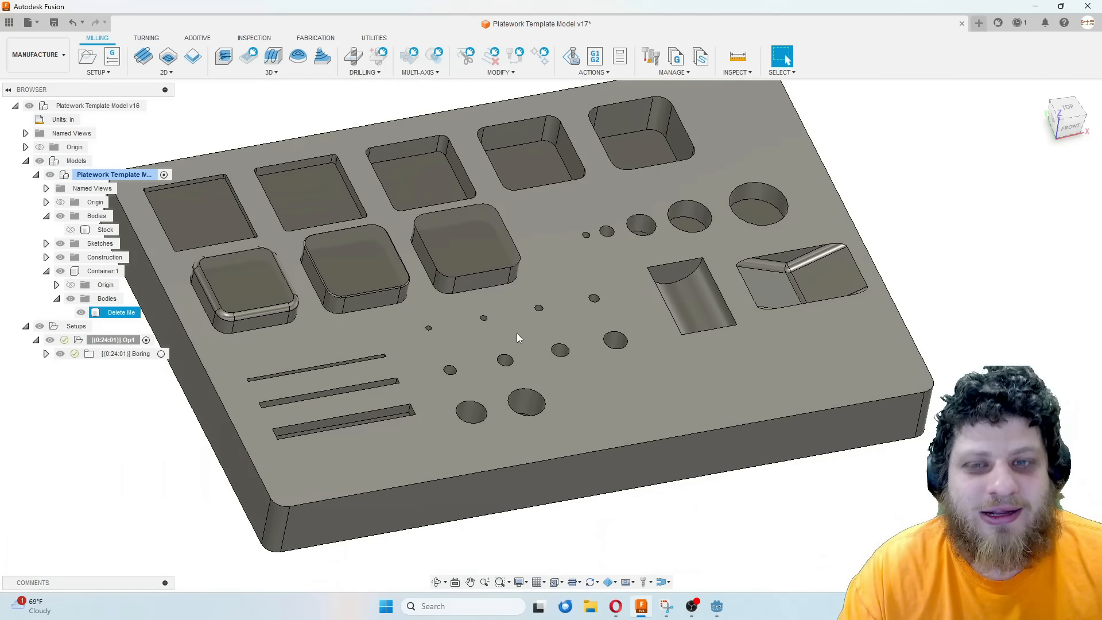
scroll(539, 308, up, 5)
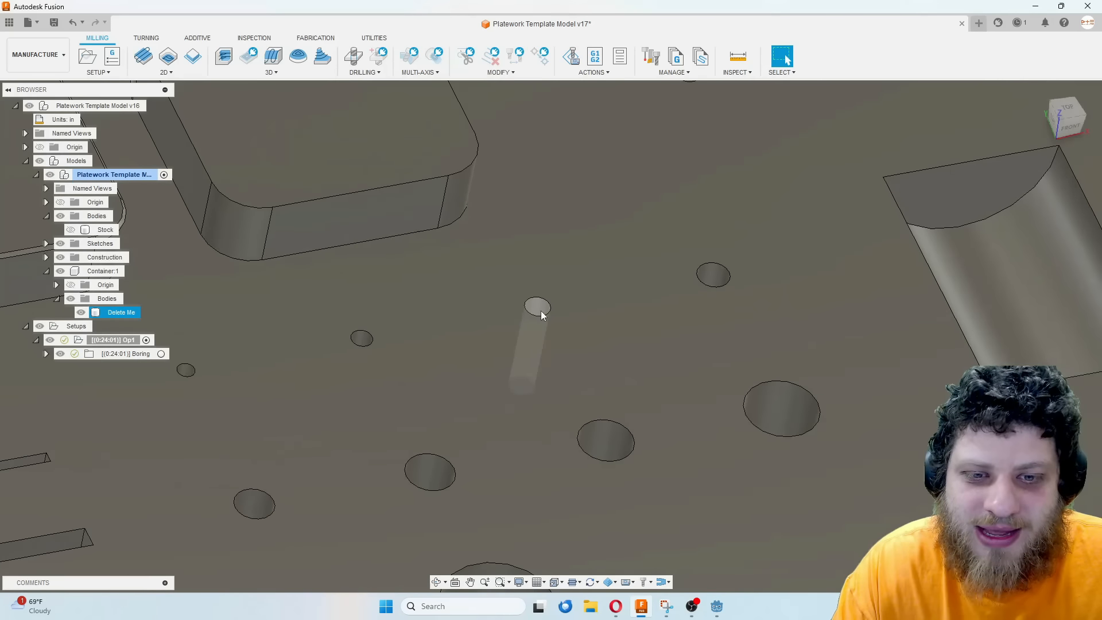
Single out the small middle-row hole without a toolpath and compare it against the toolpaths of the whole Boring folder
click(539, 308)
scroll(519, 361, down, 5)
scroll(529, 355, down, 2)
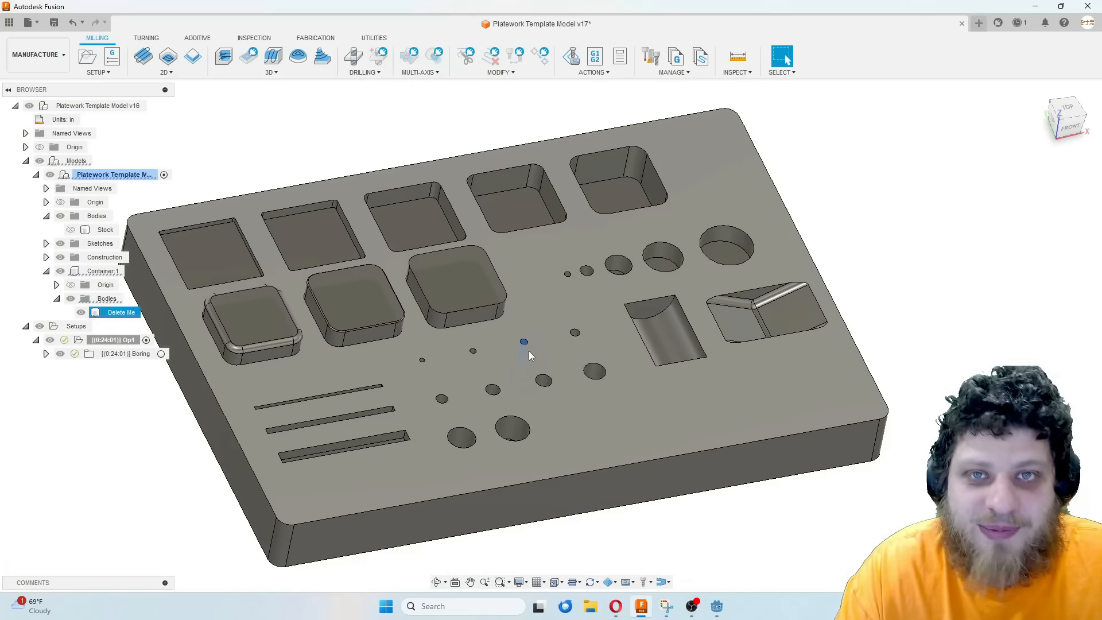
key(Escape)
click(127, 354)
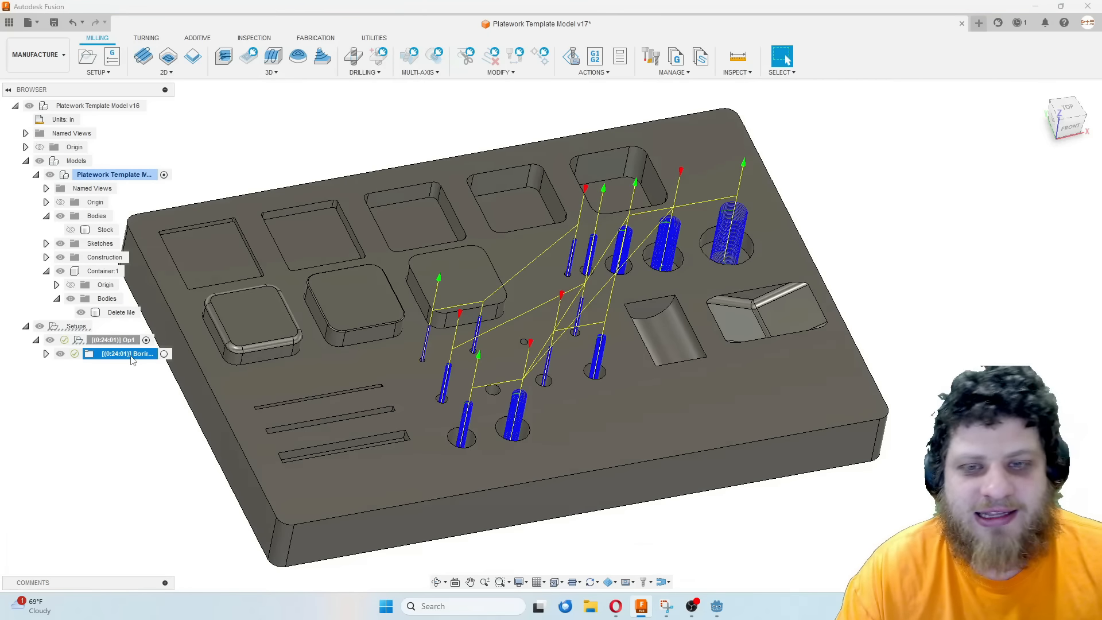
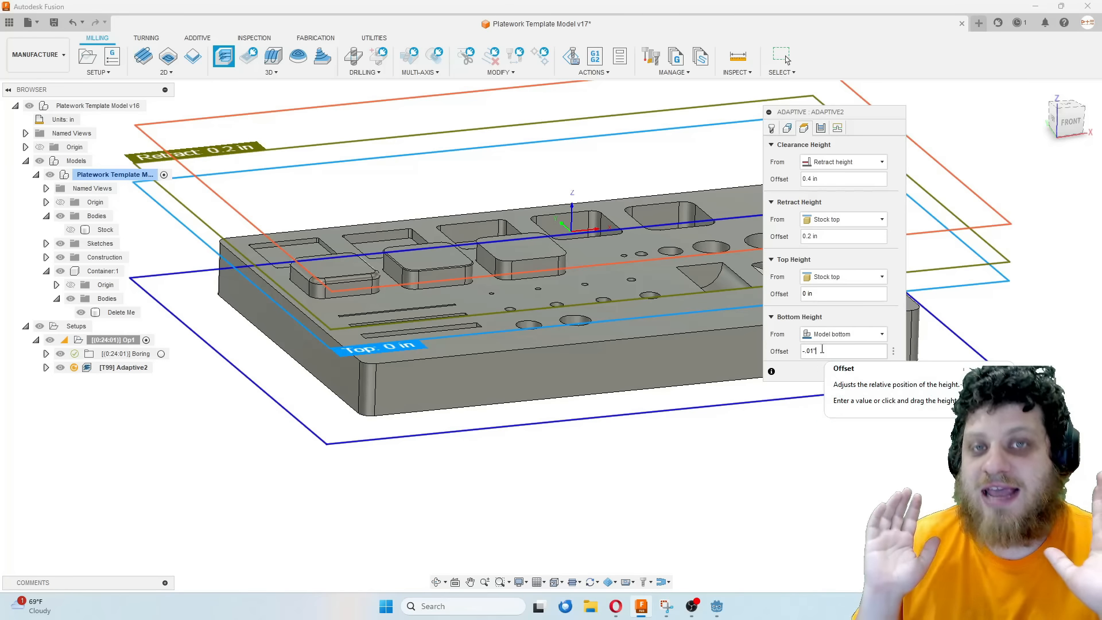
Set the adaptive operation's bottom height to be taken from a selection, with an offset of 0.05 in
click(841, 334)
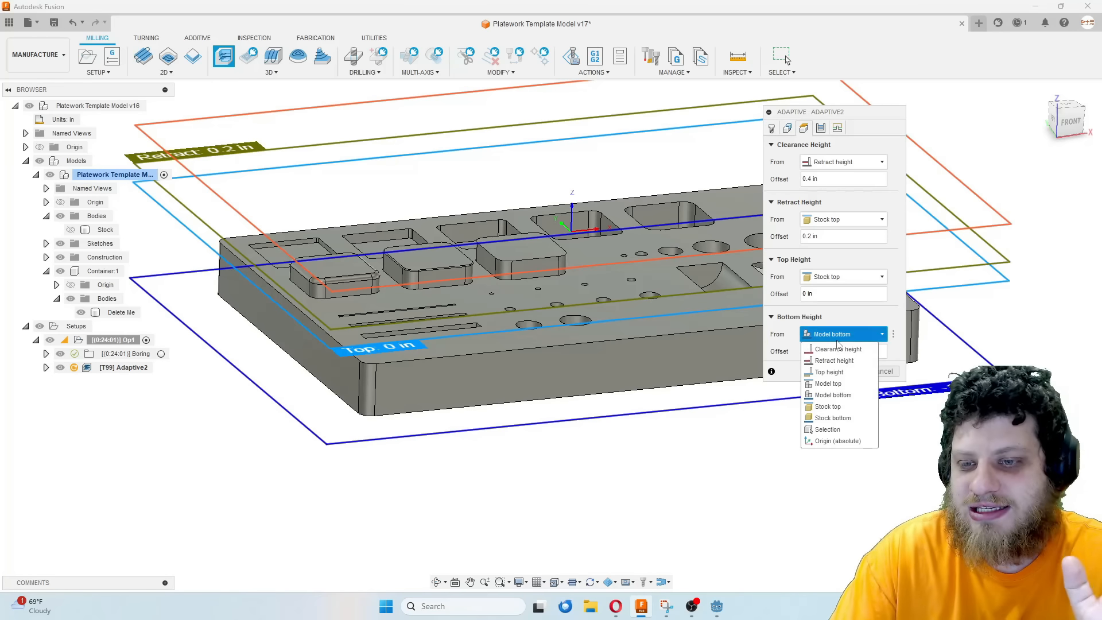
click(827, 431)
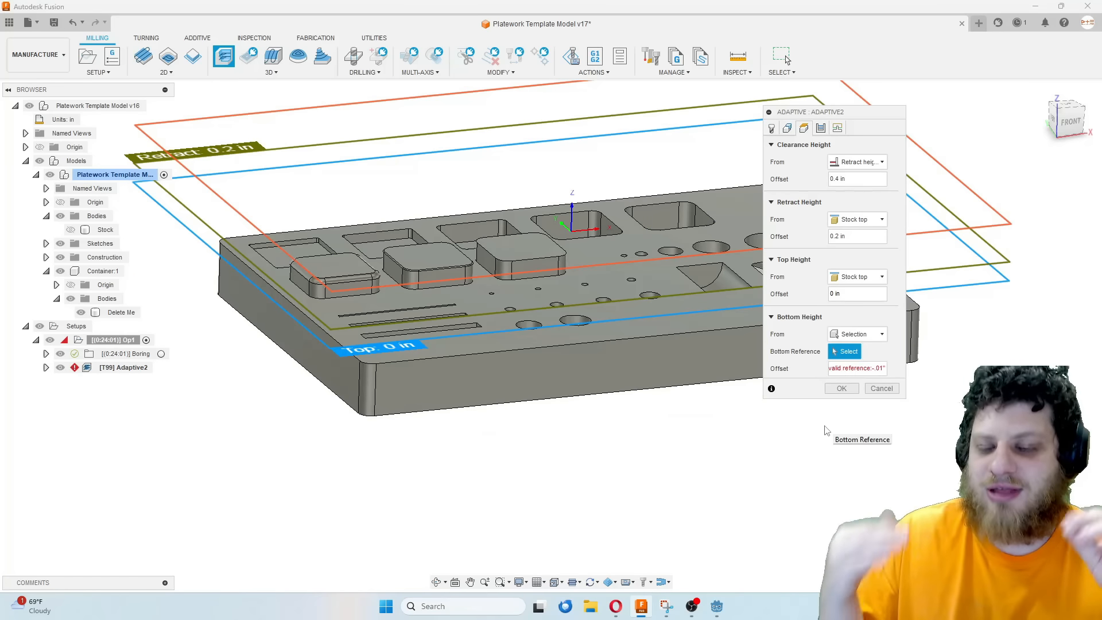
click(856, 368)
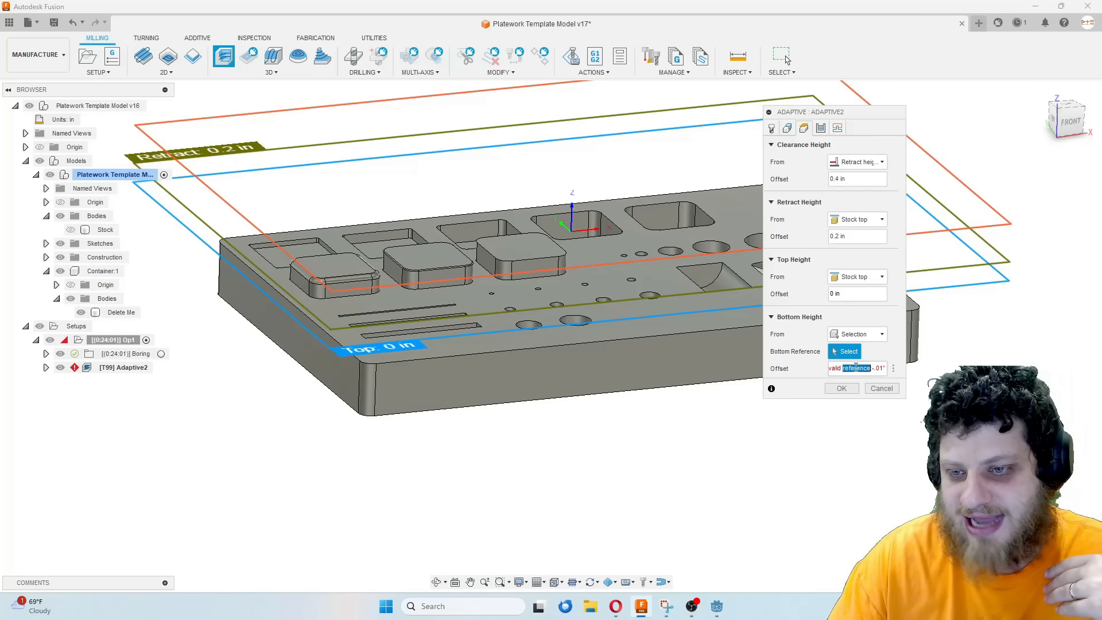
text(.05)
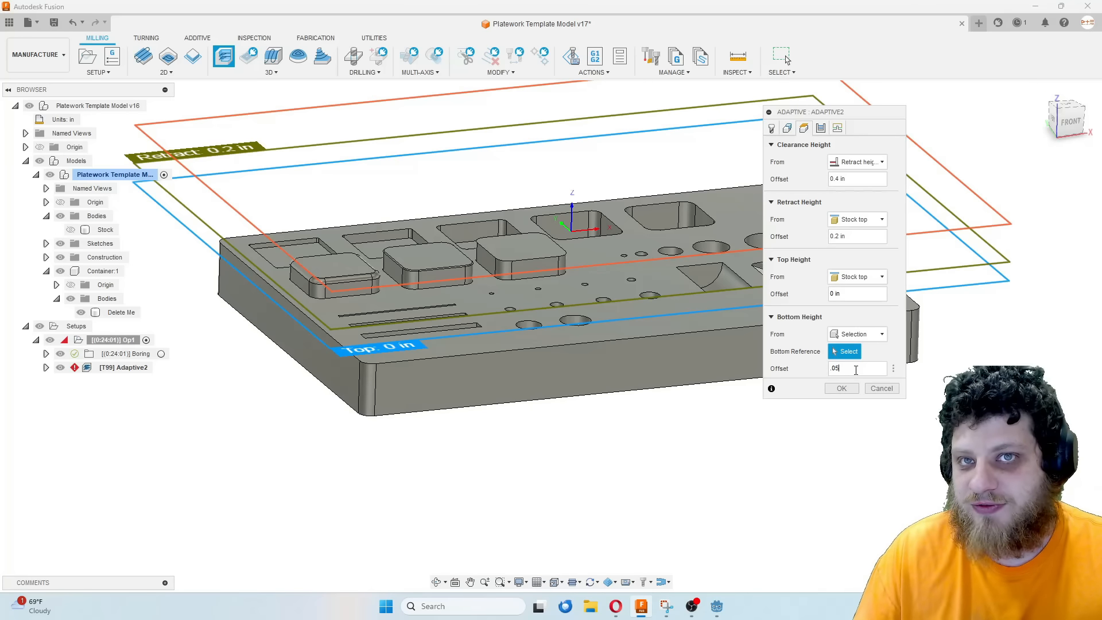
key(Tab)
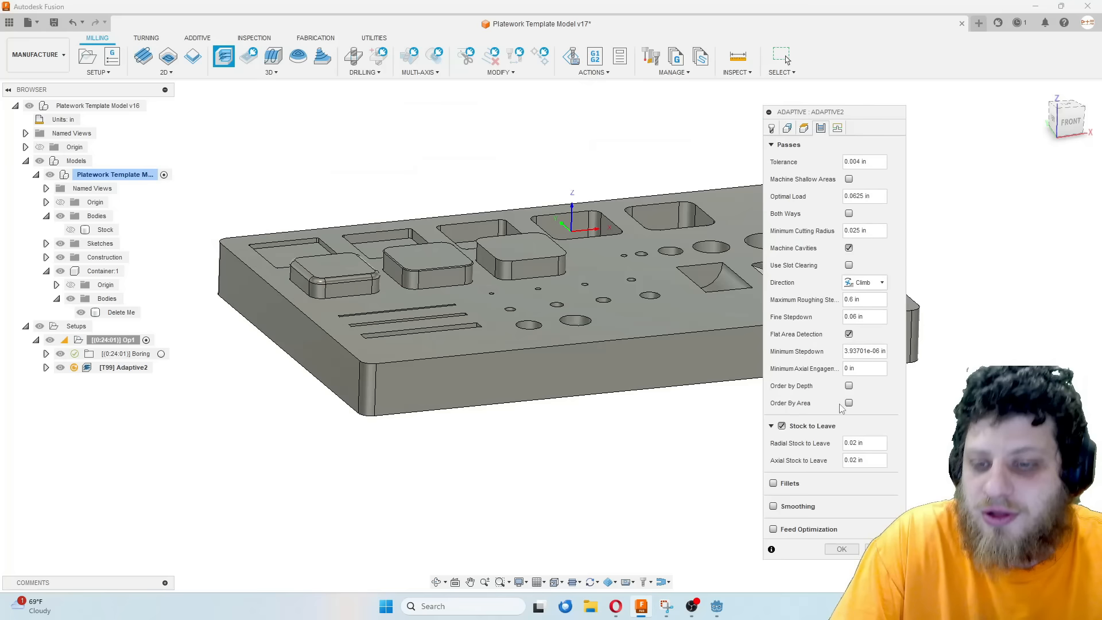
Set the adaptive operation's radial and axial stock to leave to 0.005 in, review its remaining settings and accept it
double_click(859, 444)
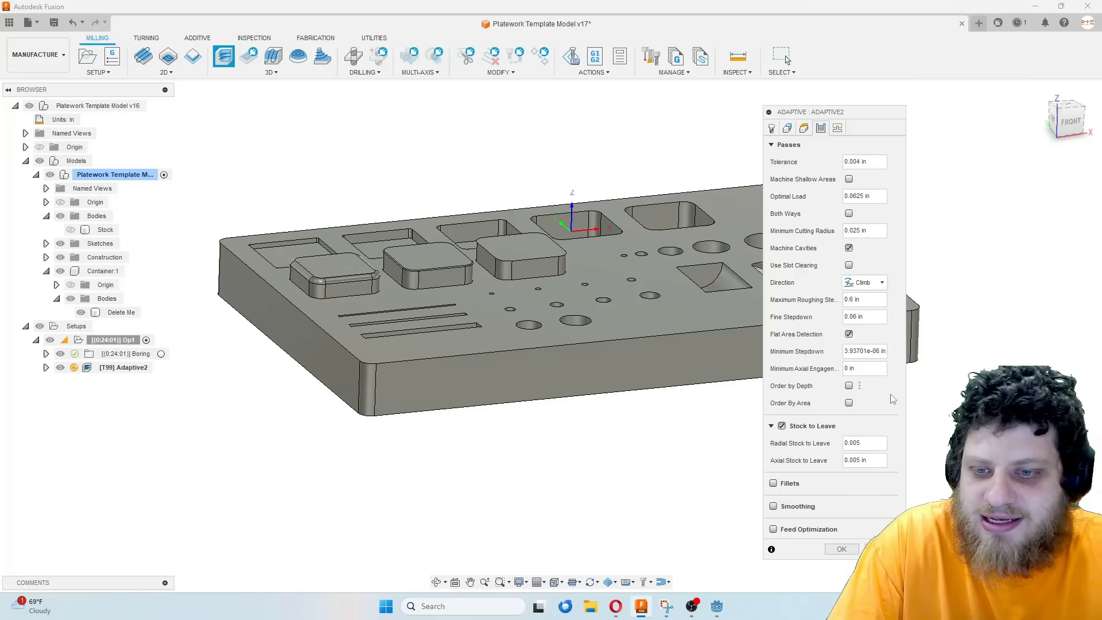
click(837, 129)
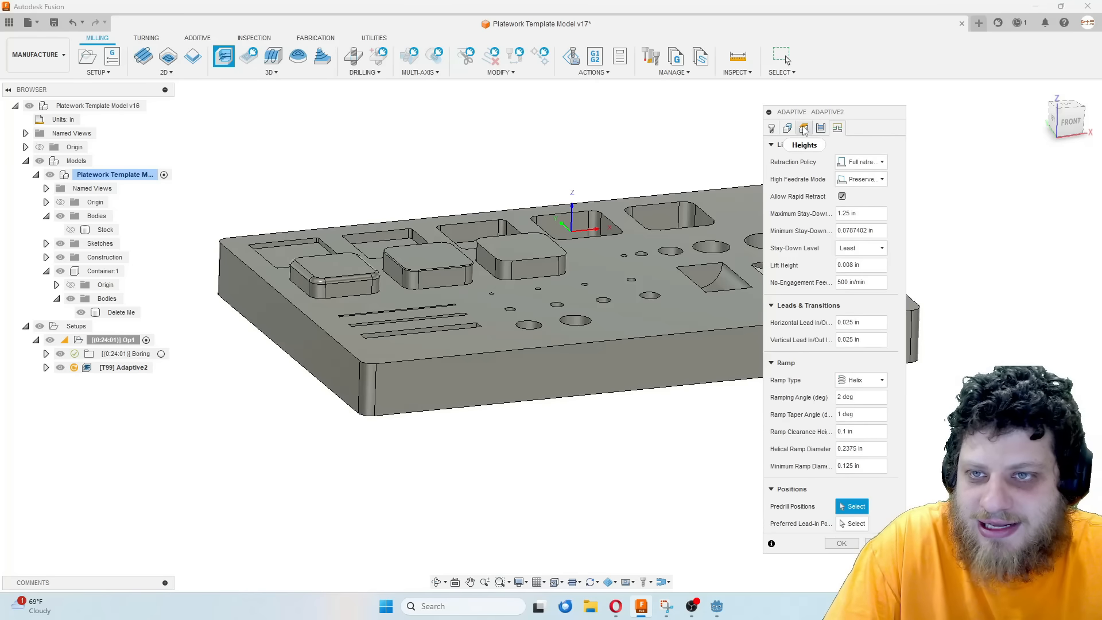
click(803, 129)
click(787, 128)
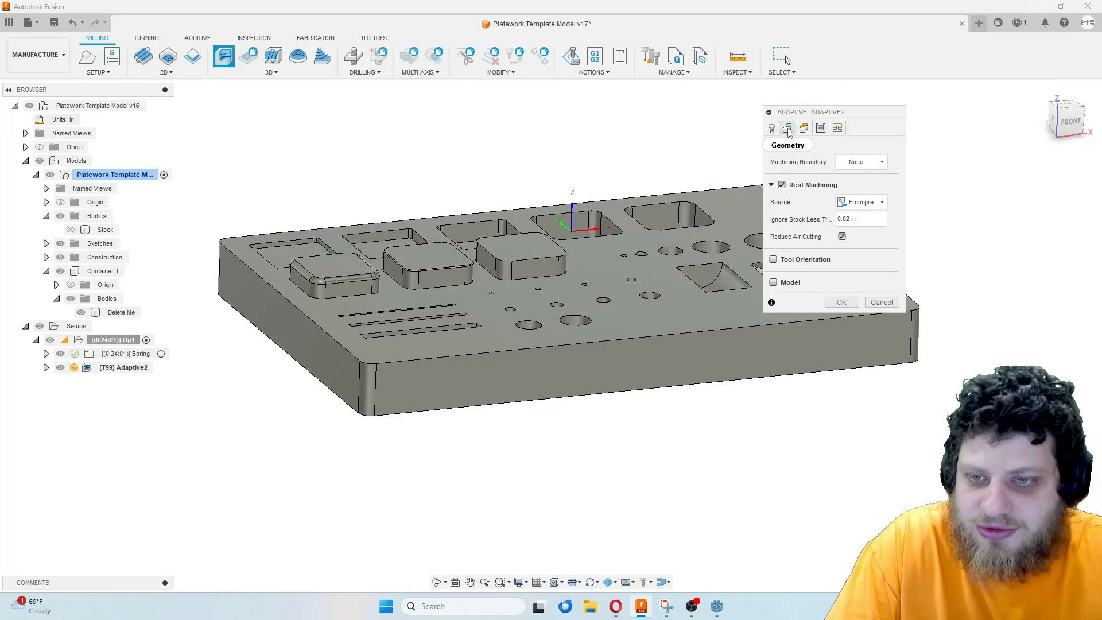
click(771, 128)
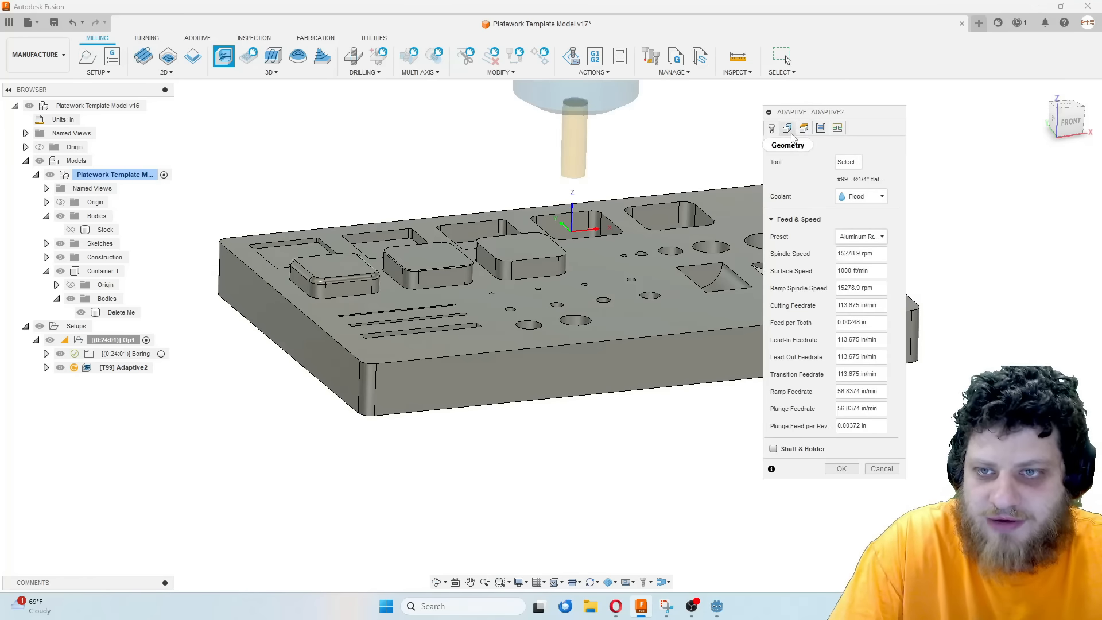
click(837, 470)
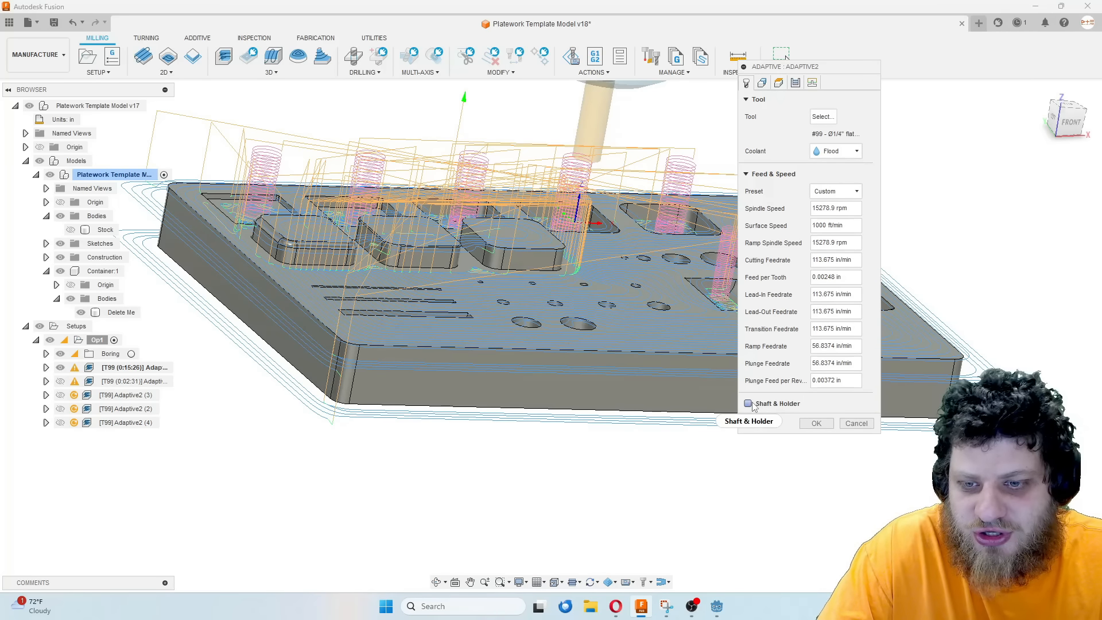
Enable shaft and holder avoidance on the first adaptive operation with Pull away mode and a 0.01 in shaft clearance
click(749, 404)
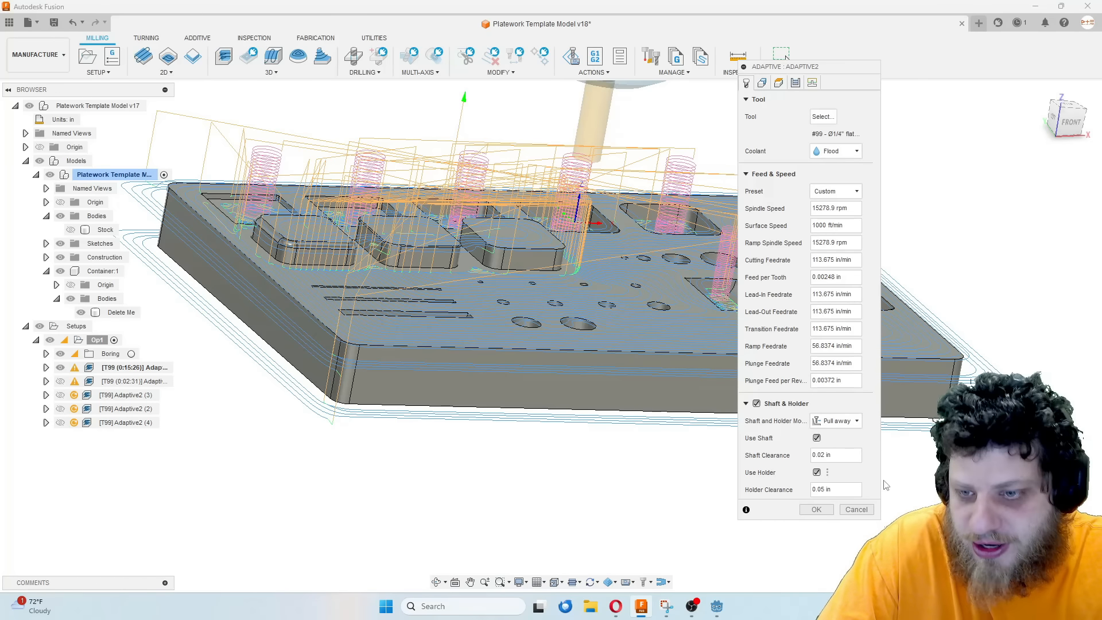
click(824, 422)
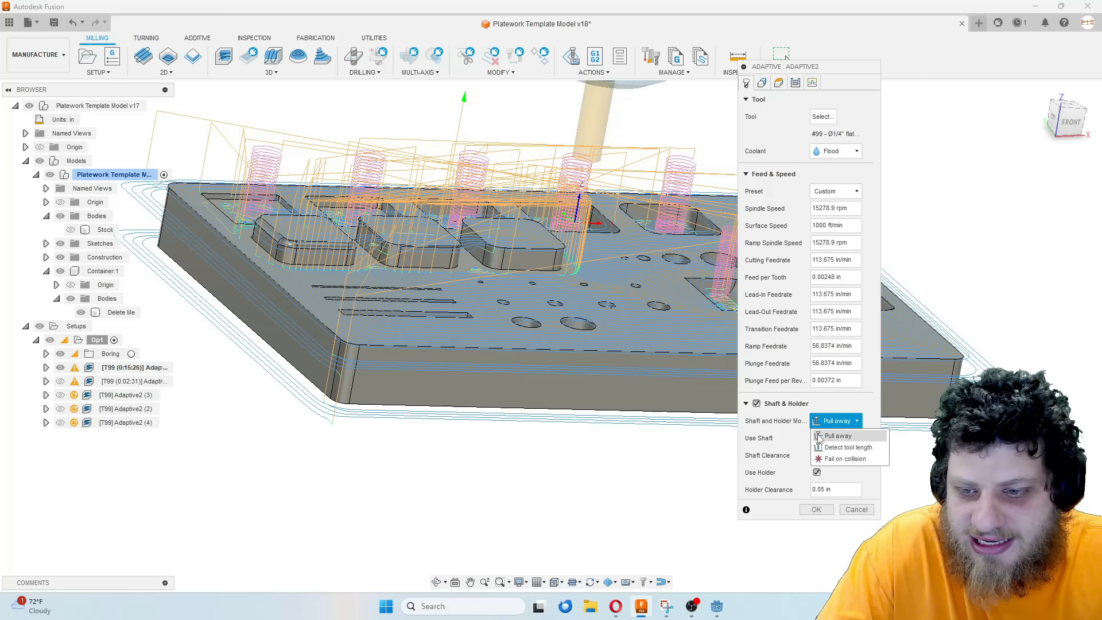
click(826, 437)
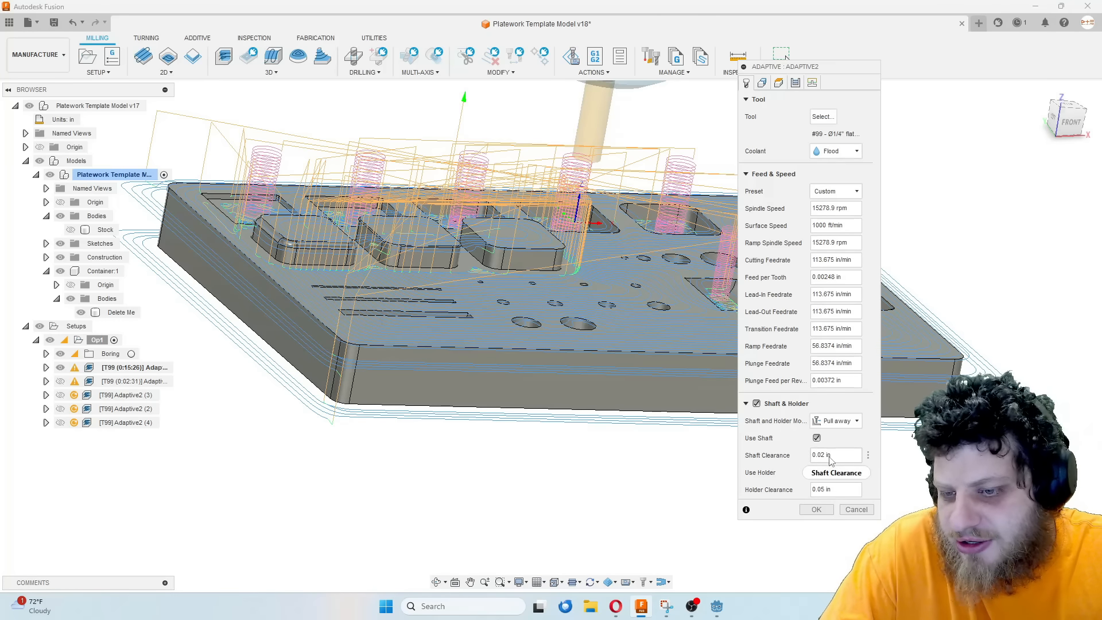
double_click(828, 455)
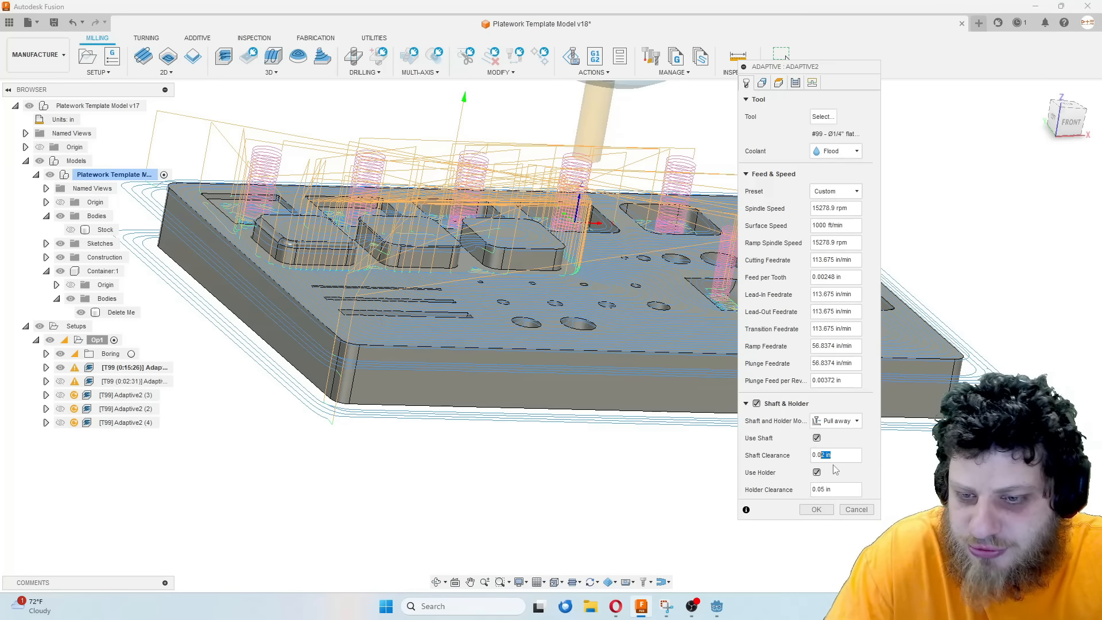
text(1)
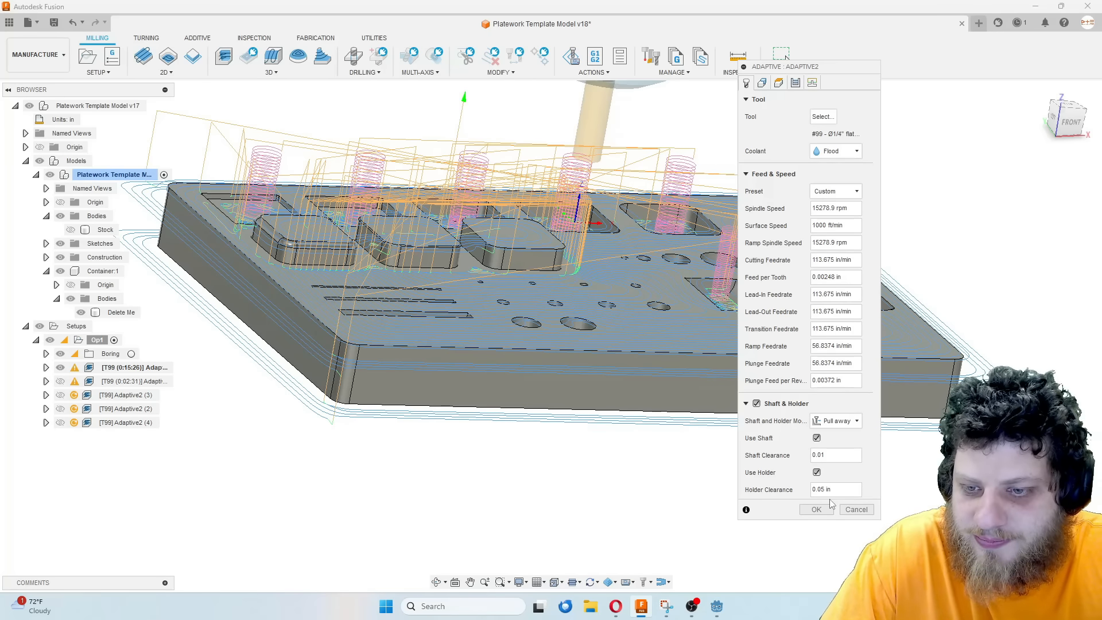
click(816, 509)
Collect the five adaptive operations in a new folder named Roughing, placed ahead of the Boring folder in Op1
right_click(81, 339)
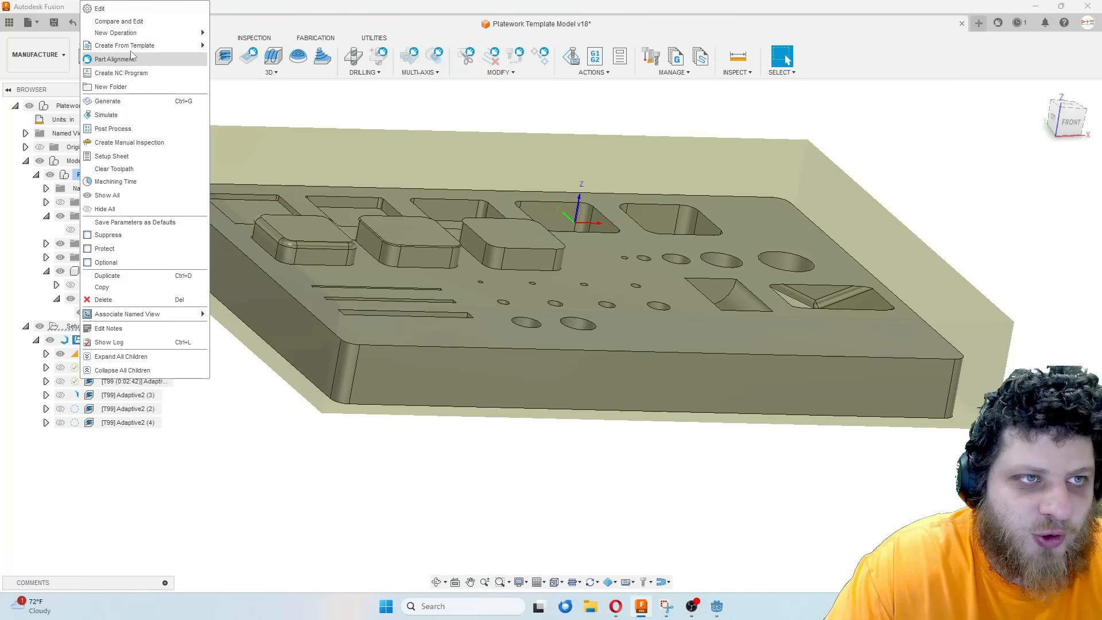
click(163, 86)
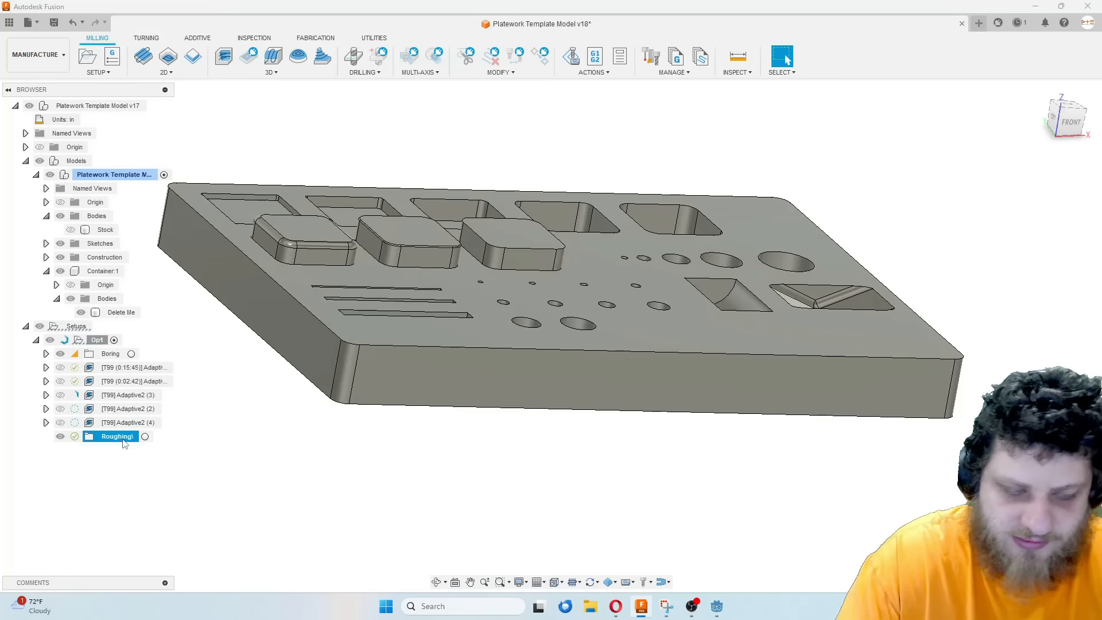
click(123, 367)
shift+click(124, 423)
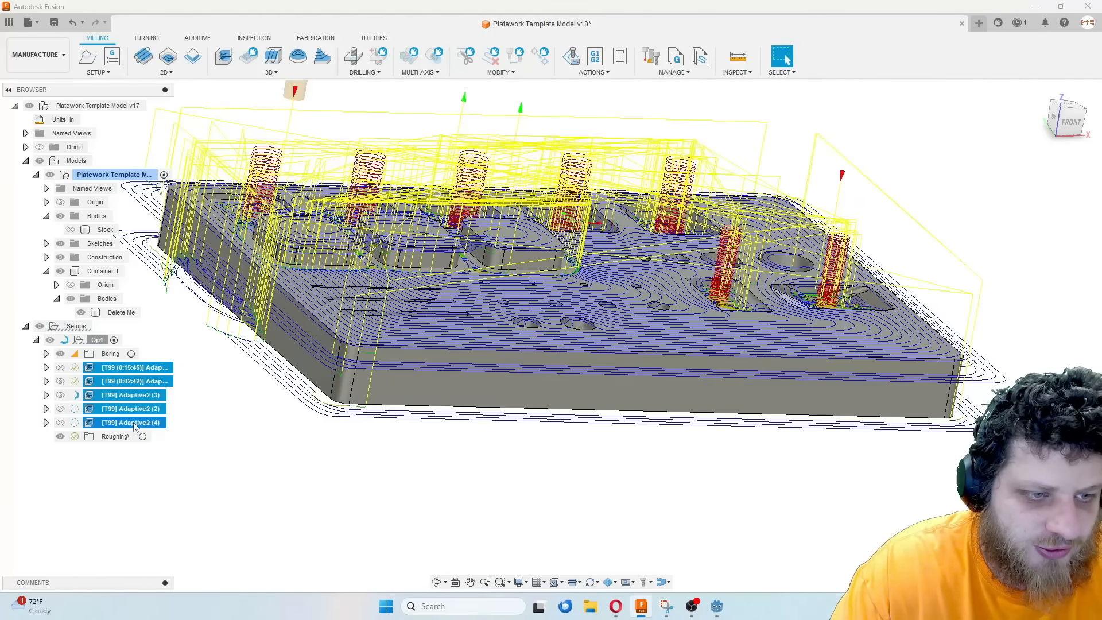
drag(124, 422, 123, 437)
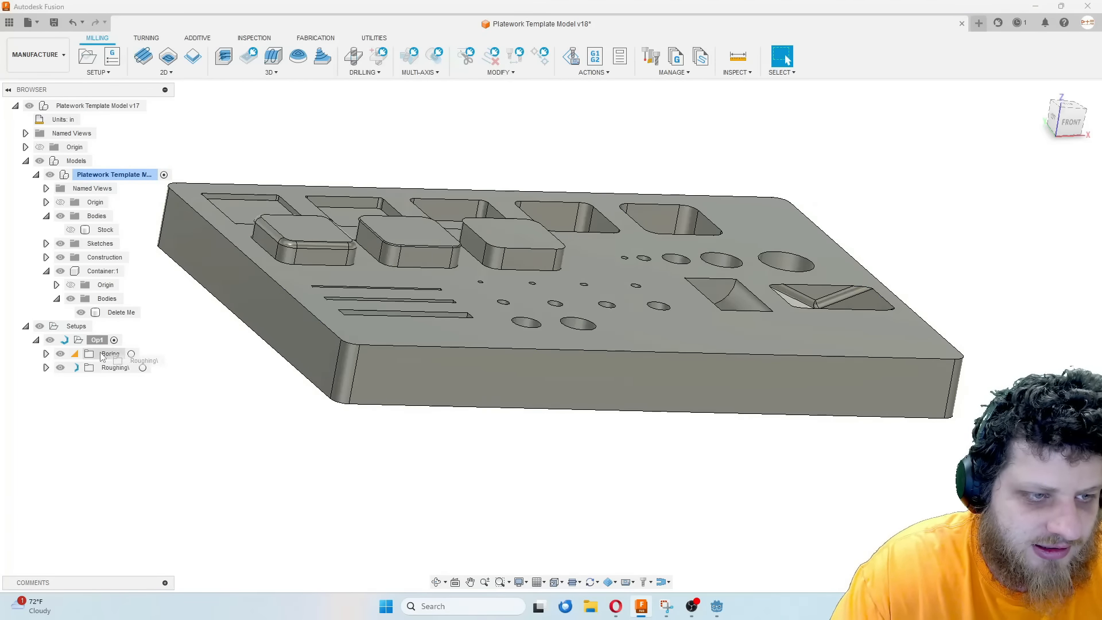
drag(104, 351, 109, 352)
click(132, 360)
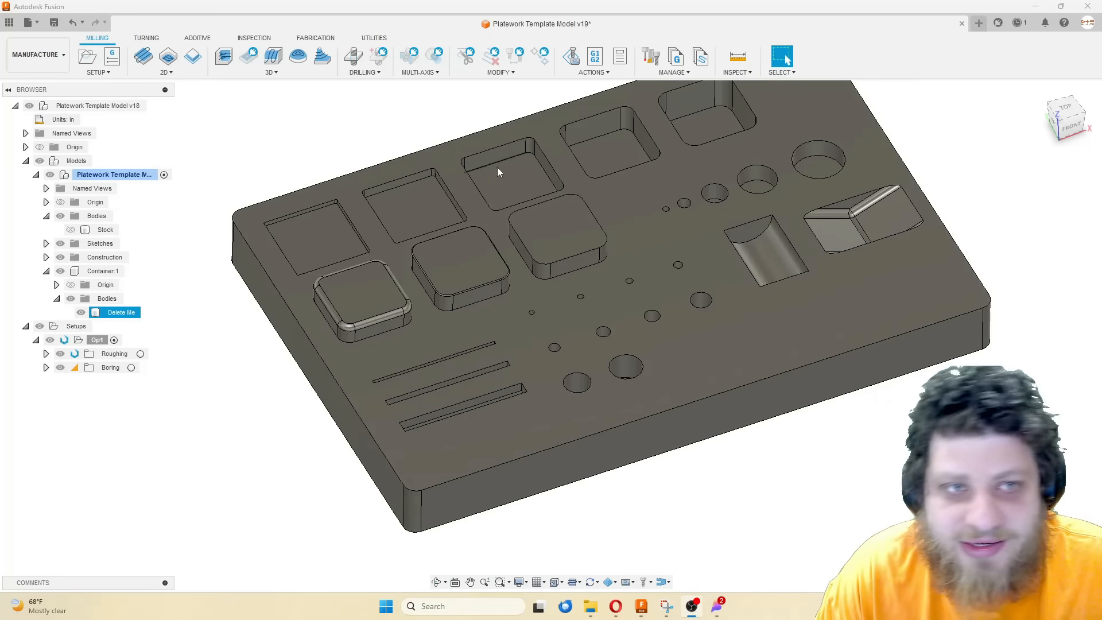
Add a 3D Flat finishing operation using the 1/4" flat end mill and enable Machine Over Holes in its passes
scroll(304, 106, down, 1)
middle_drag(304, 106, 298, 66)
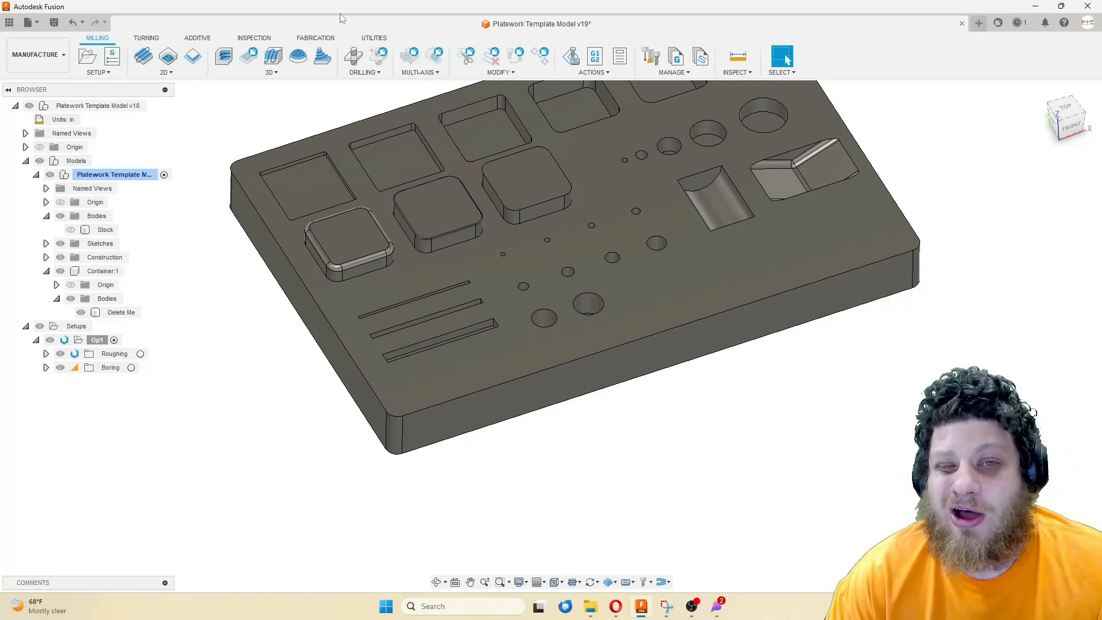
click(271, 72)
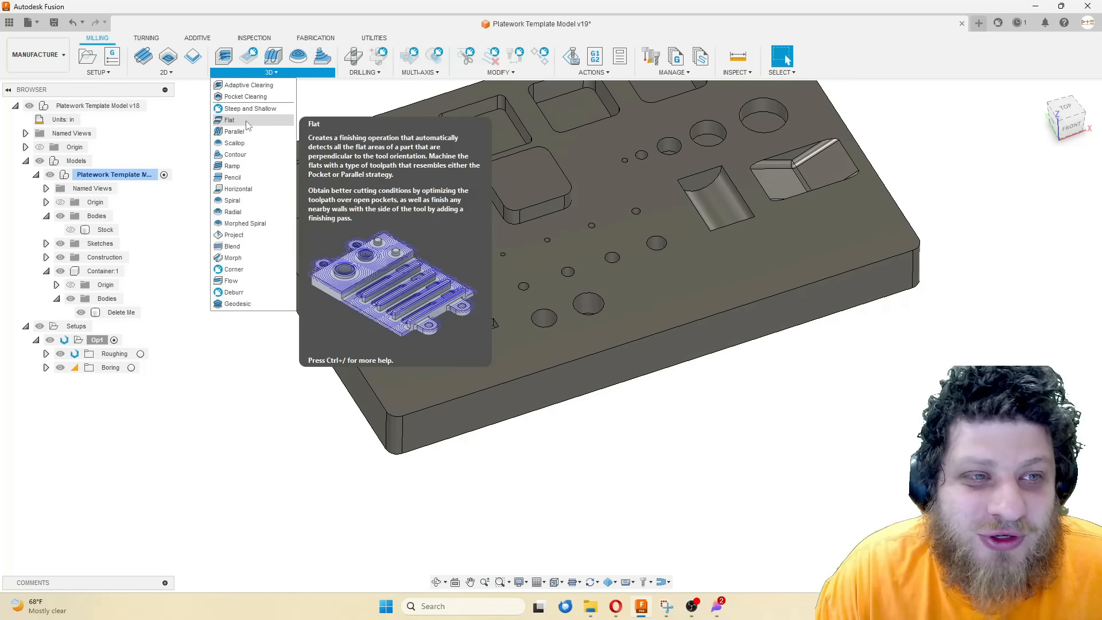
click(248, 121)
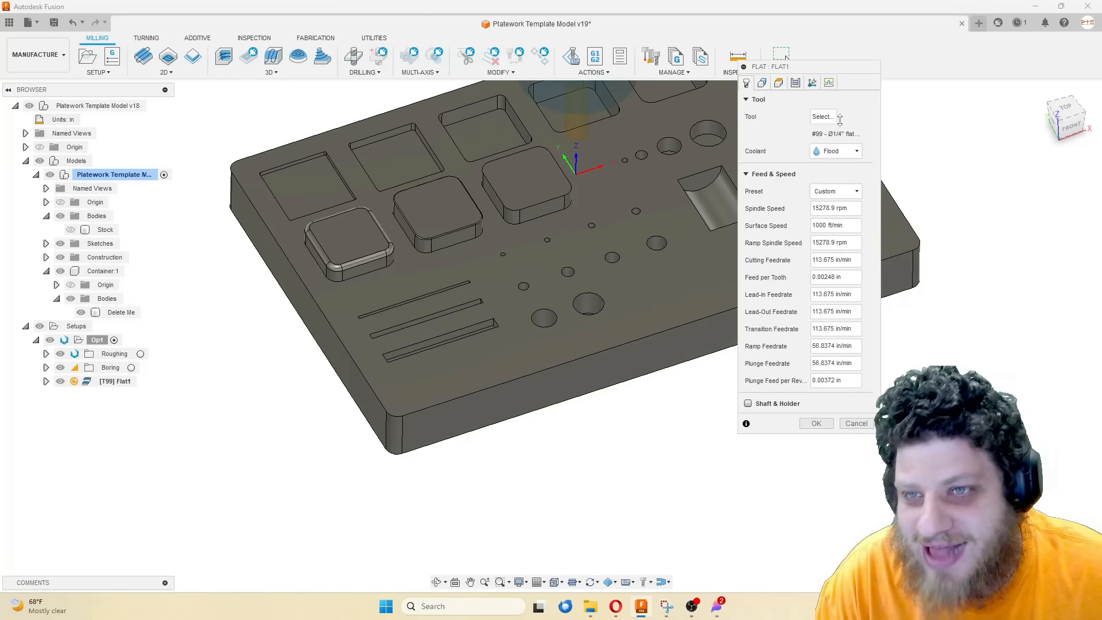
scroll(686, 181, down, 1)
middle_drag(726, 112, 651, 198)
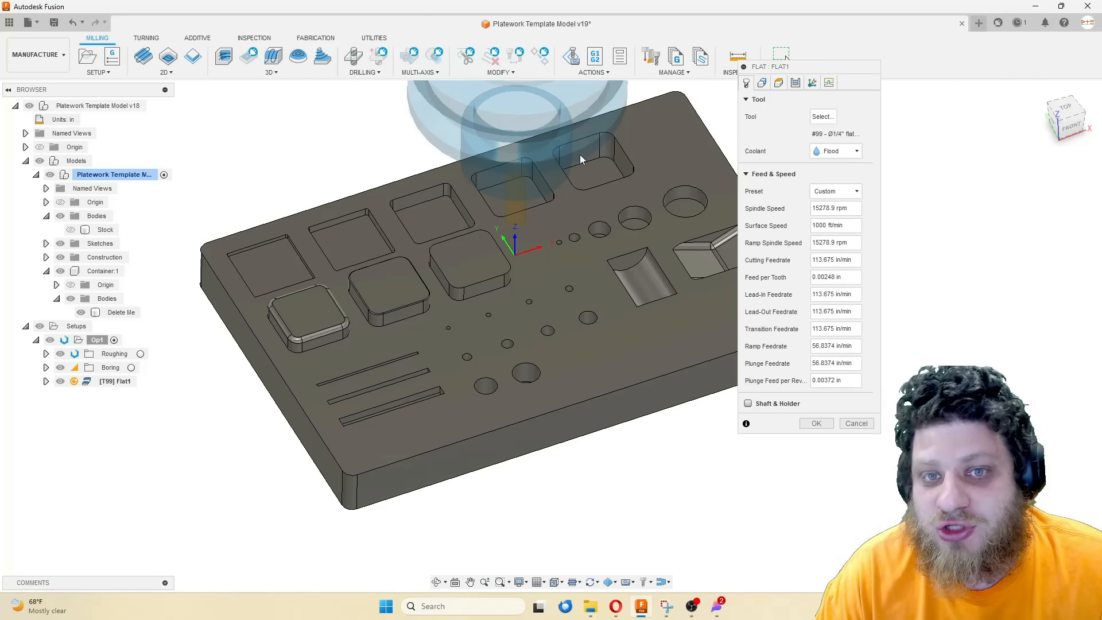
click(797, 83)
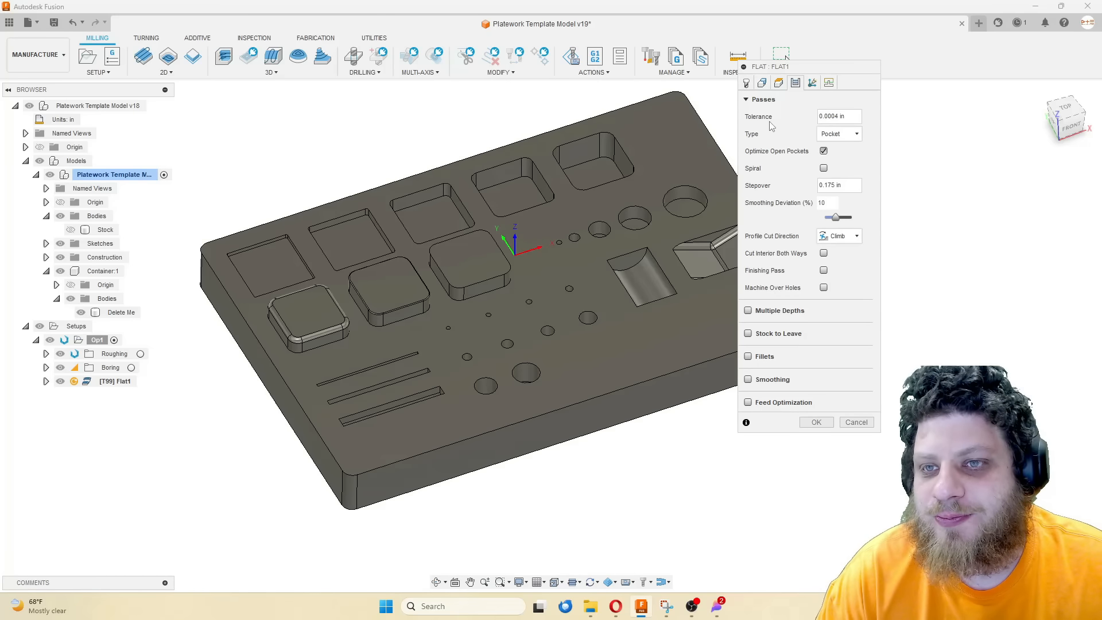
click(824, 288)
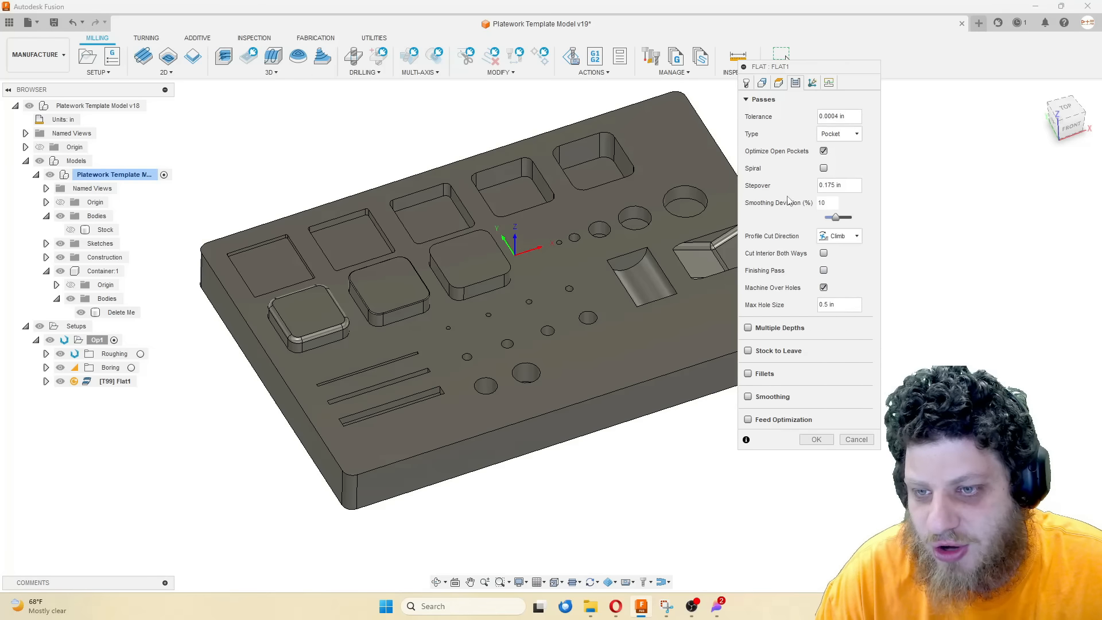
Enable stock to leave on the Flat operation with 0 in axial and 0.005 in radial stock
click(749, 351)
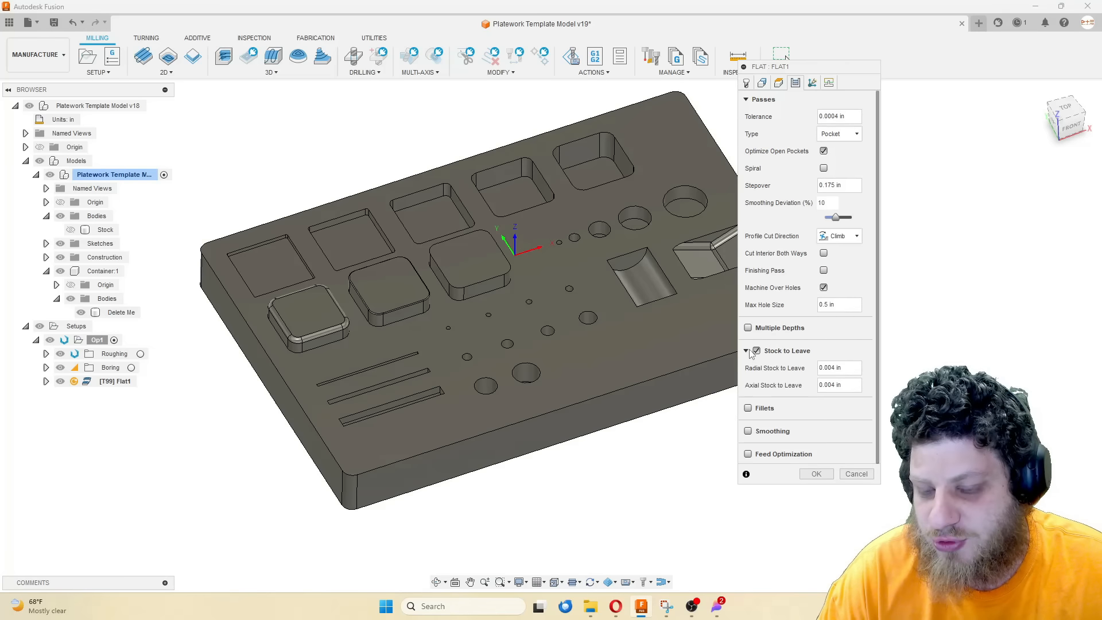
click(851, 385)
triple_click(851, 385)
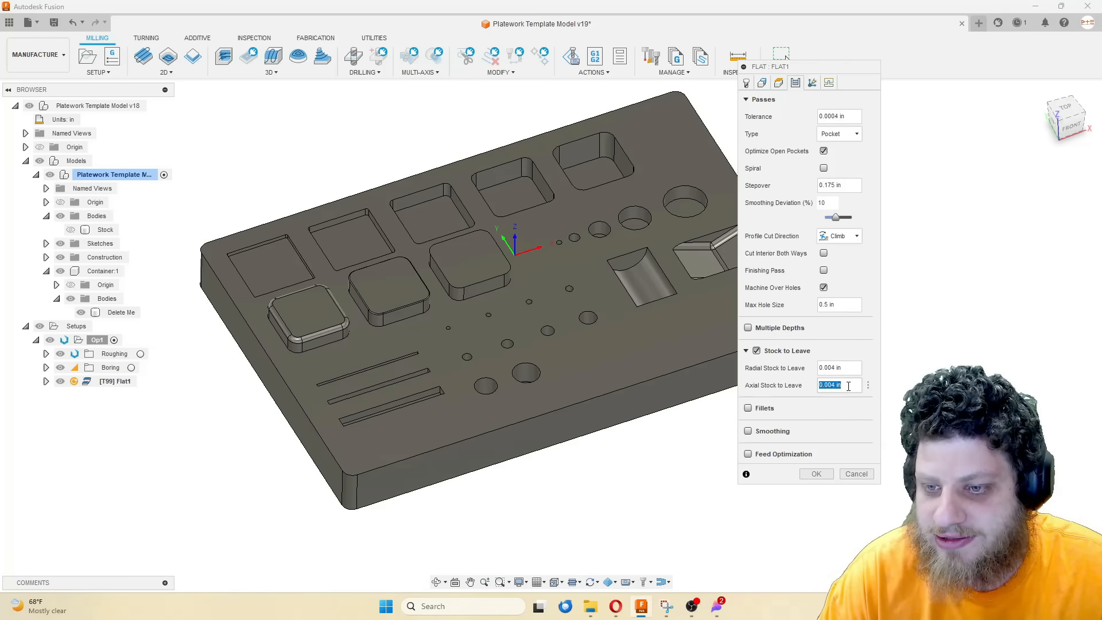
text(0)
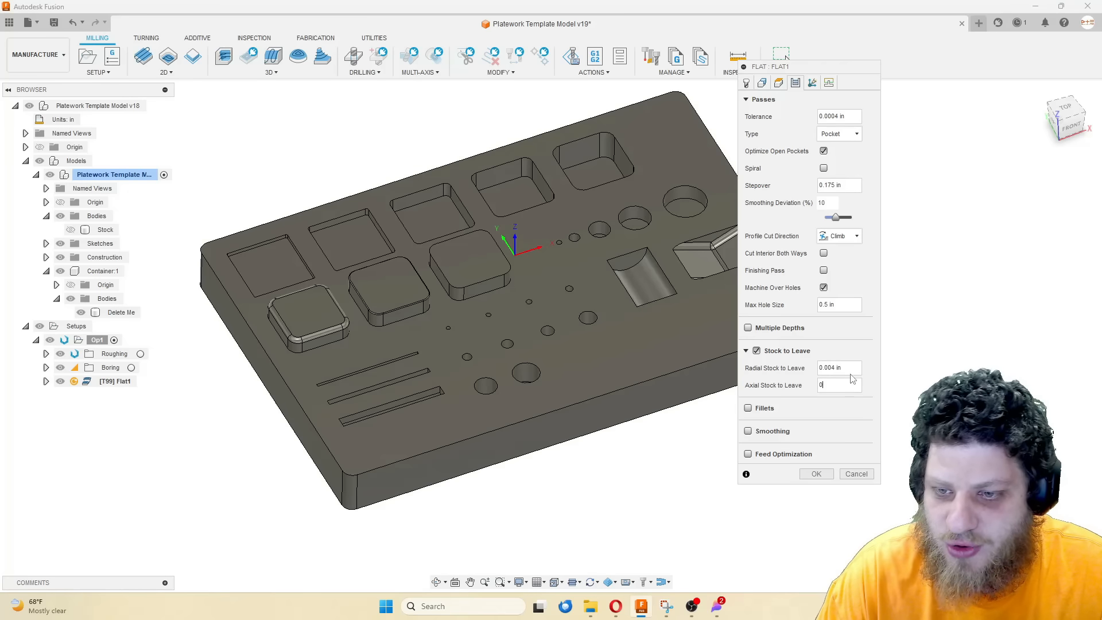
triple_click(852, 368)
key(BackSpace)
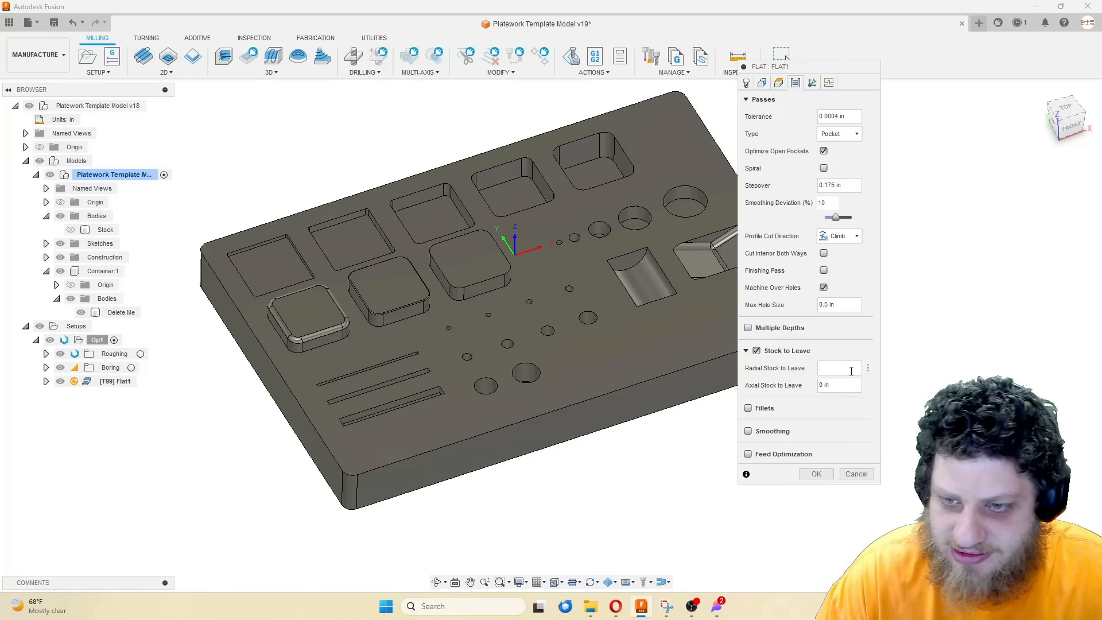
text(.005)
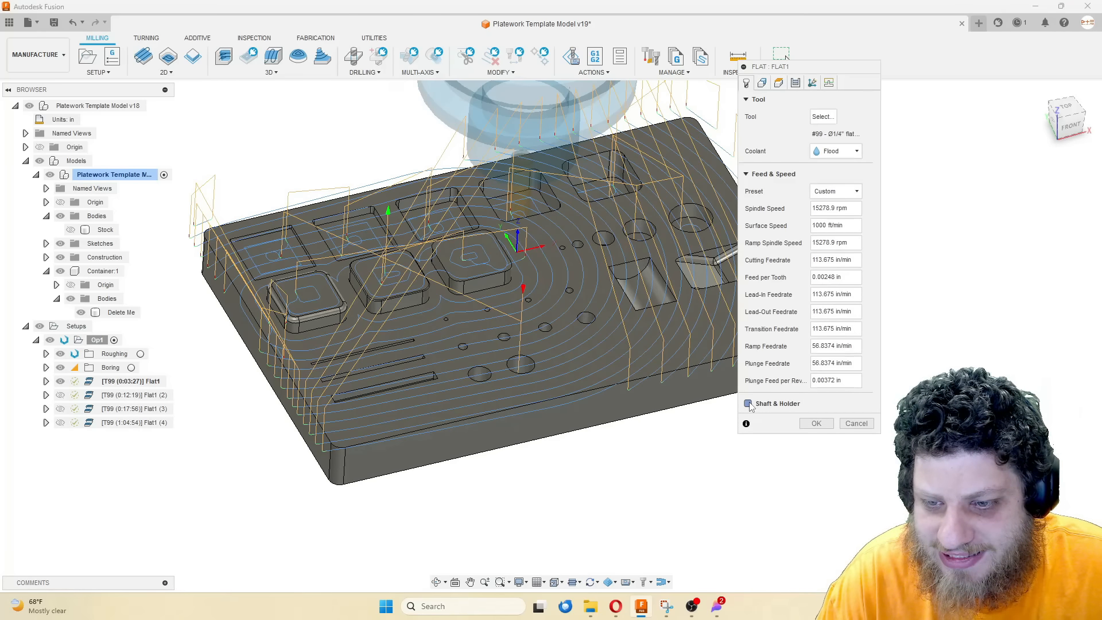
click(749, 404)
click(848, 424)
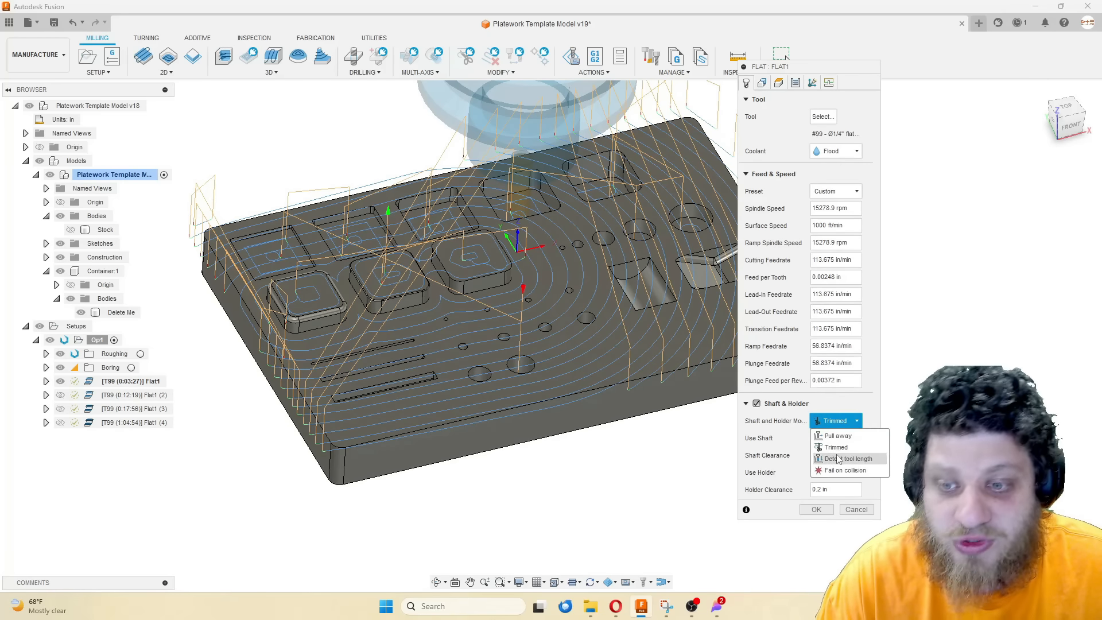
click(837, 436)
click(822, 455)
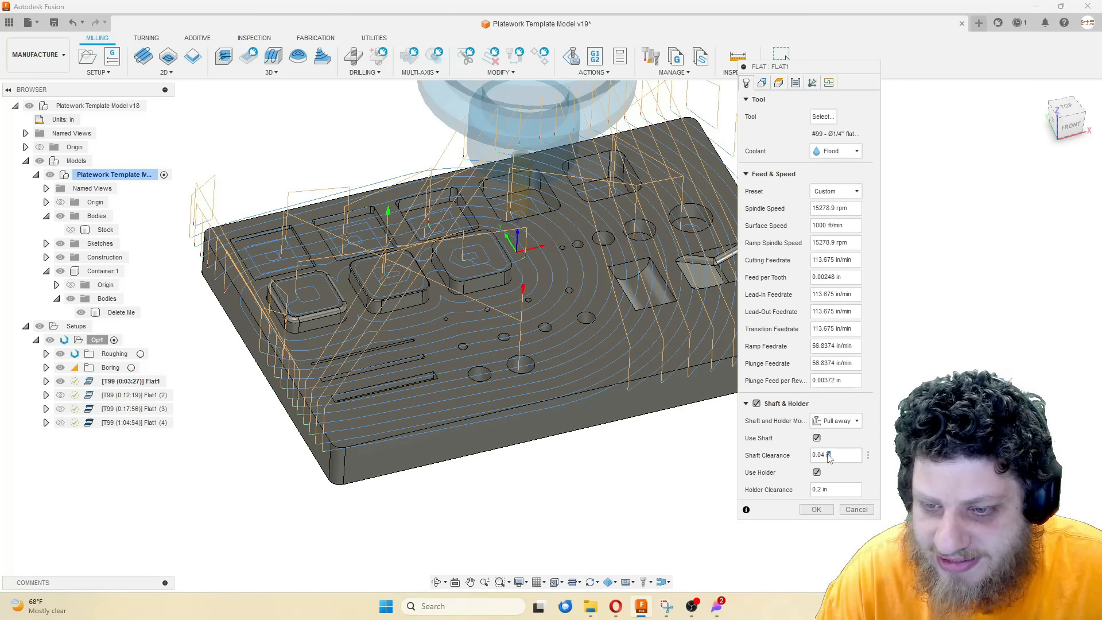
text(0.01)
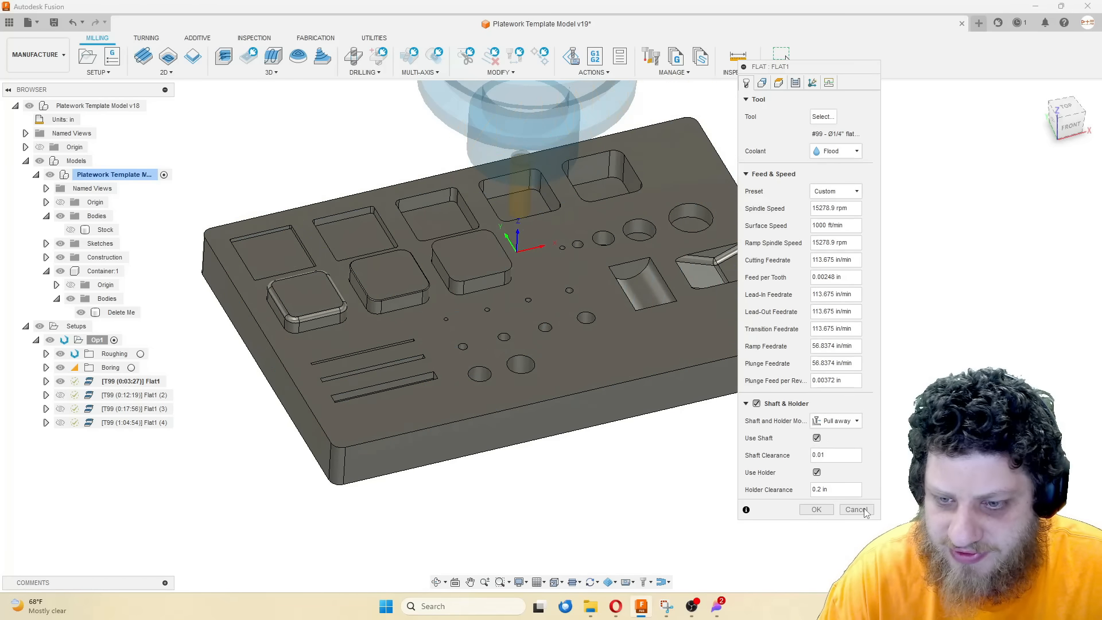
click(863, 509)
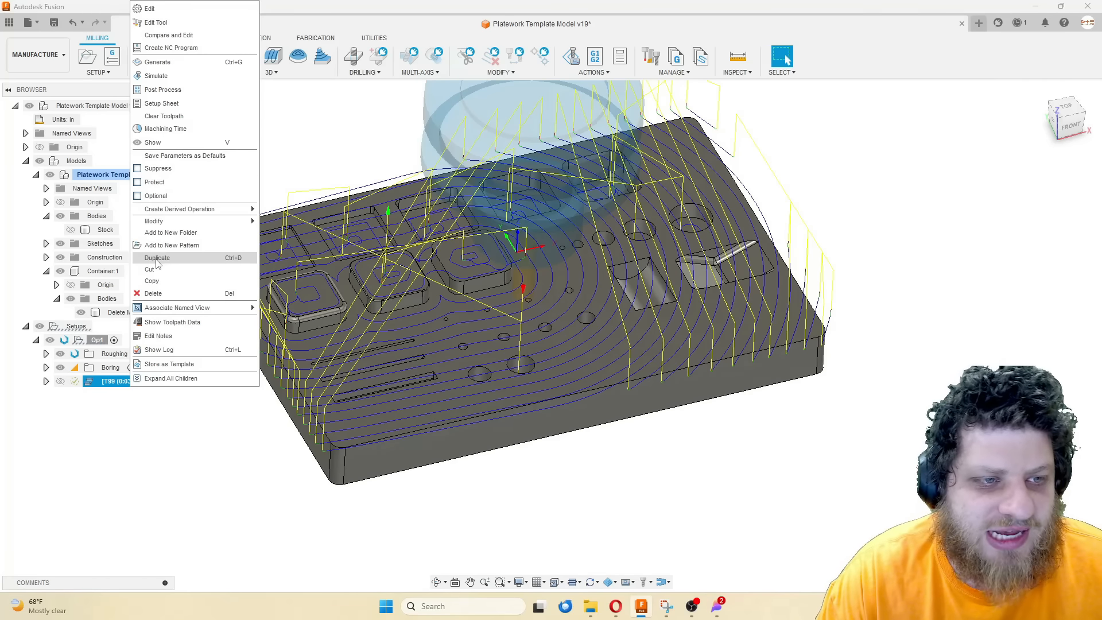
Duplicate the 1/4" Flat operation and assign the 3/16" 3-flute flat end mill to the copy
click(157, 257)
double_click(129, 395)
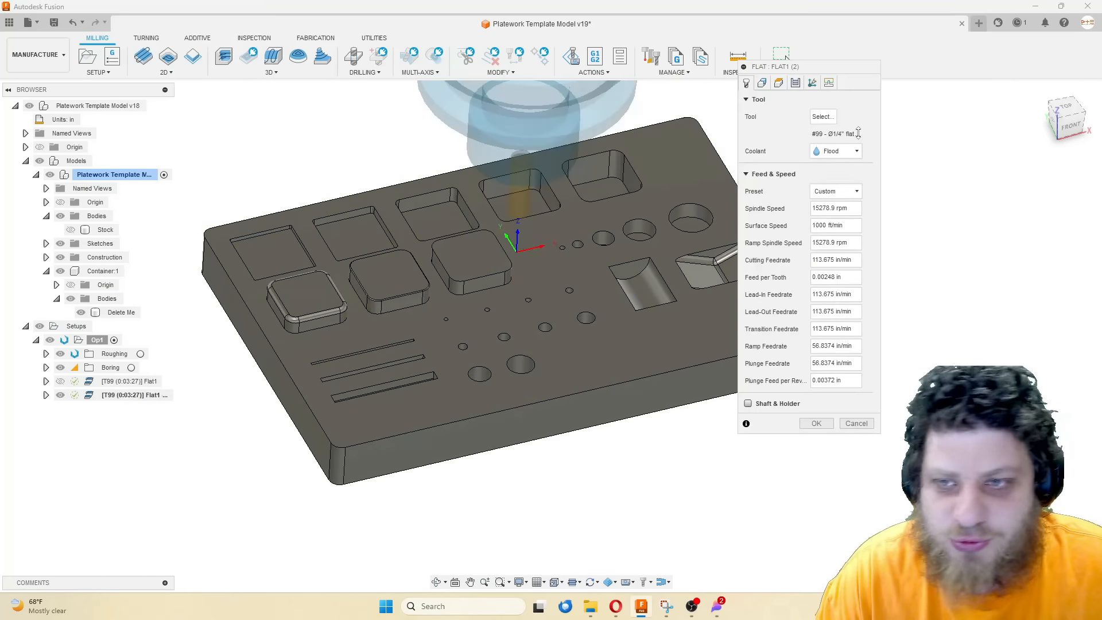
click(823, 117)
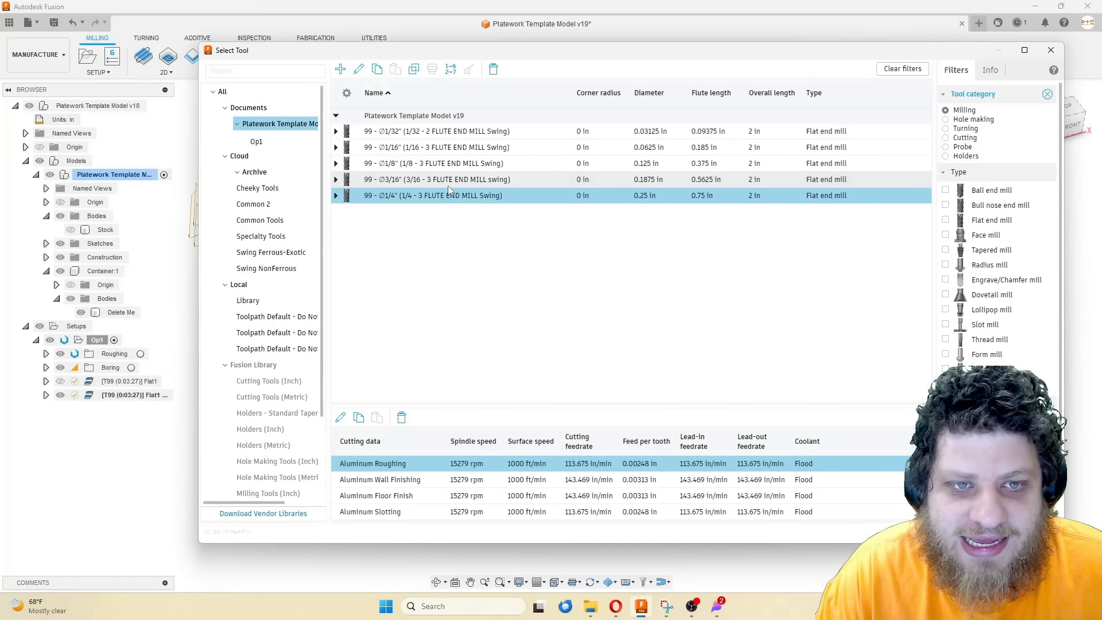
click(460, 180)
click(995, 531)
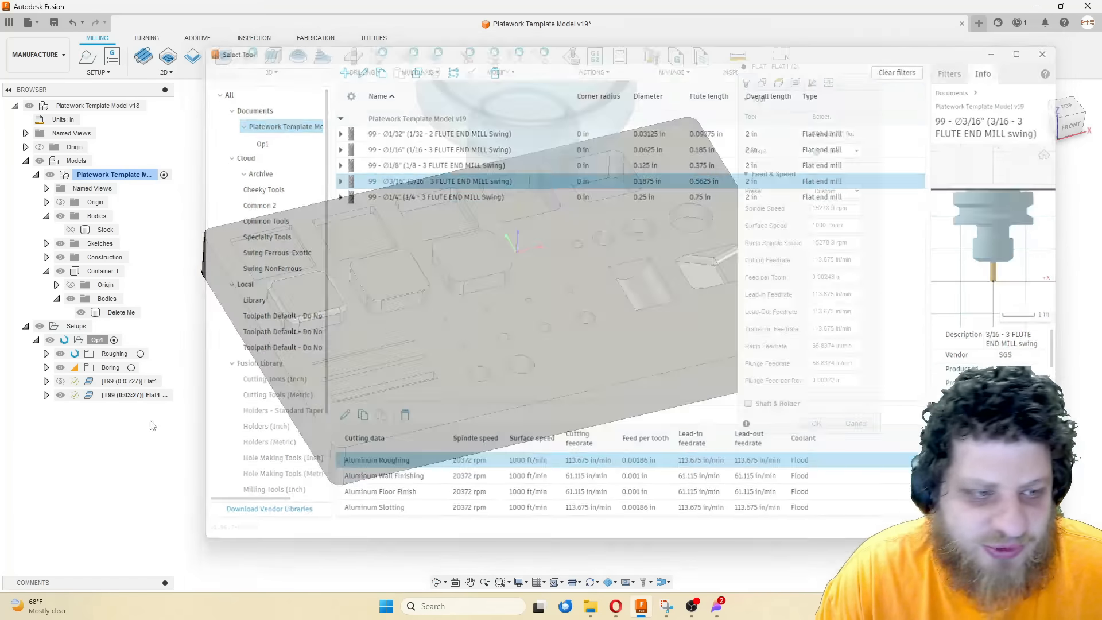
click(816, 423)
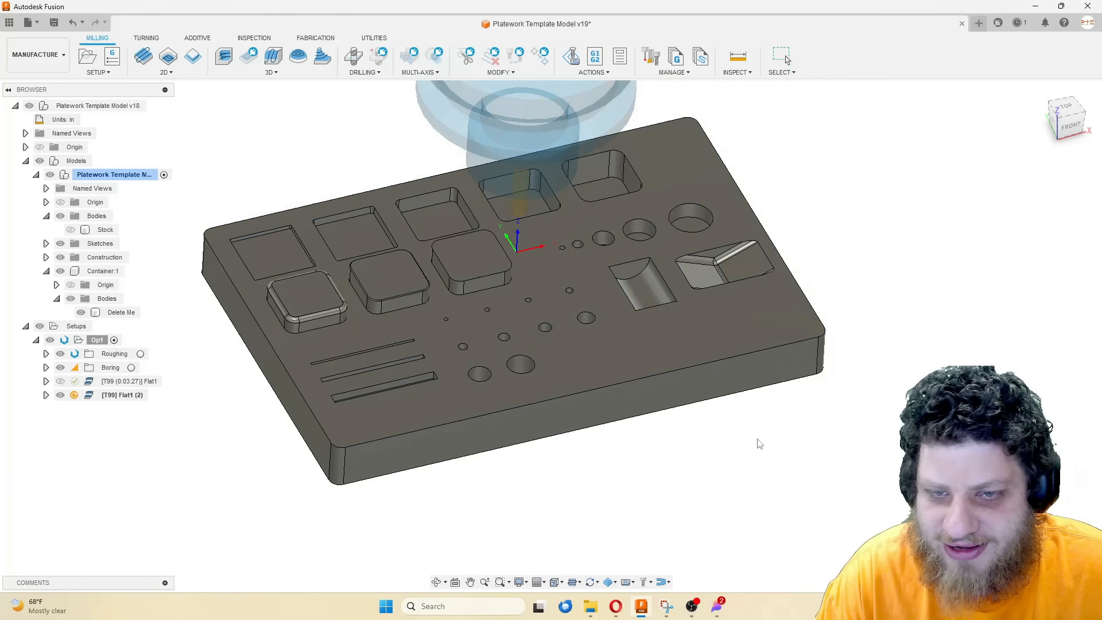
right_click(111, 402)
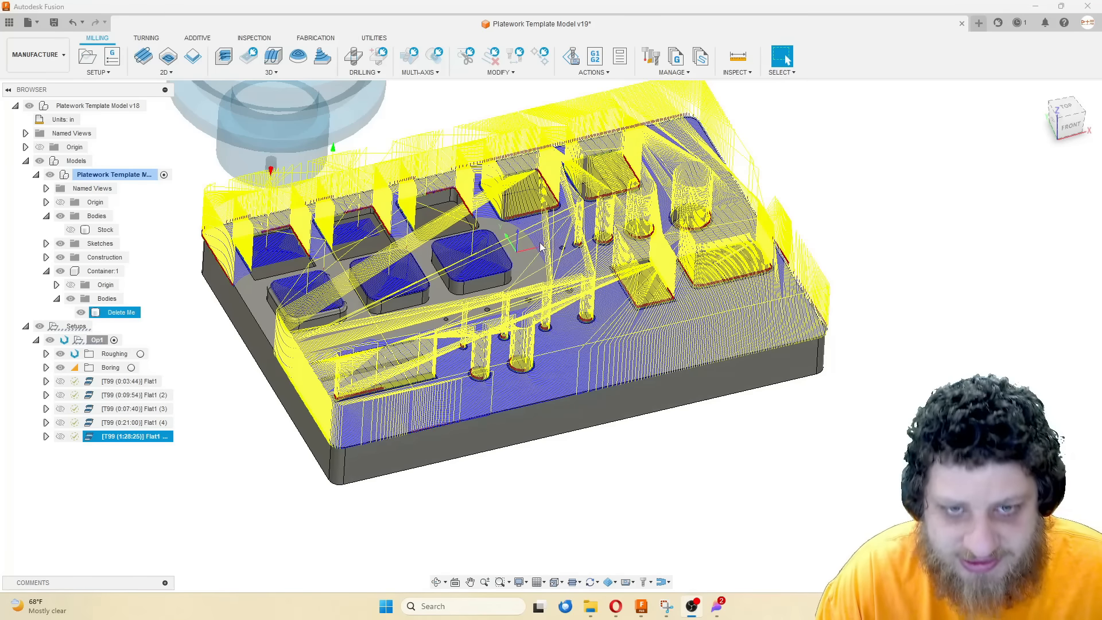
Examine the toolpaths of the fourth and fifth Flat operations around the plate's holes, pockets and slots
scroll(475, 223, up, 5)
scroll(530, 376, down, 3)
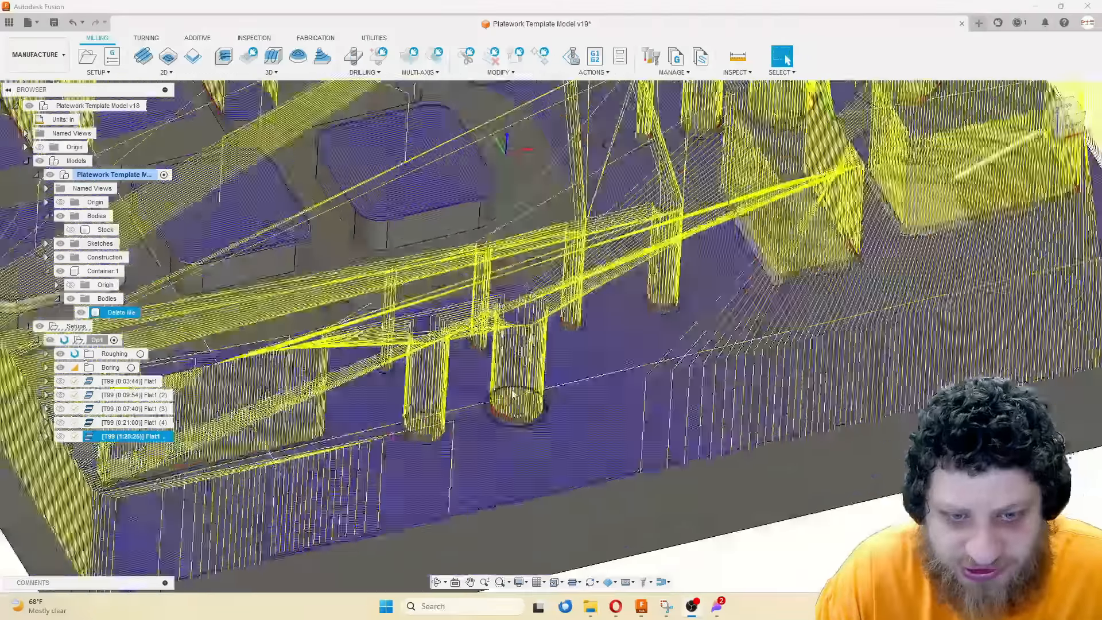
scroll(529, 376, up, 2)
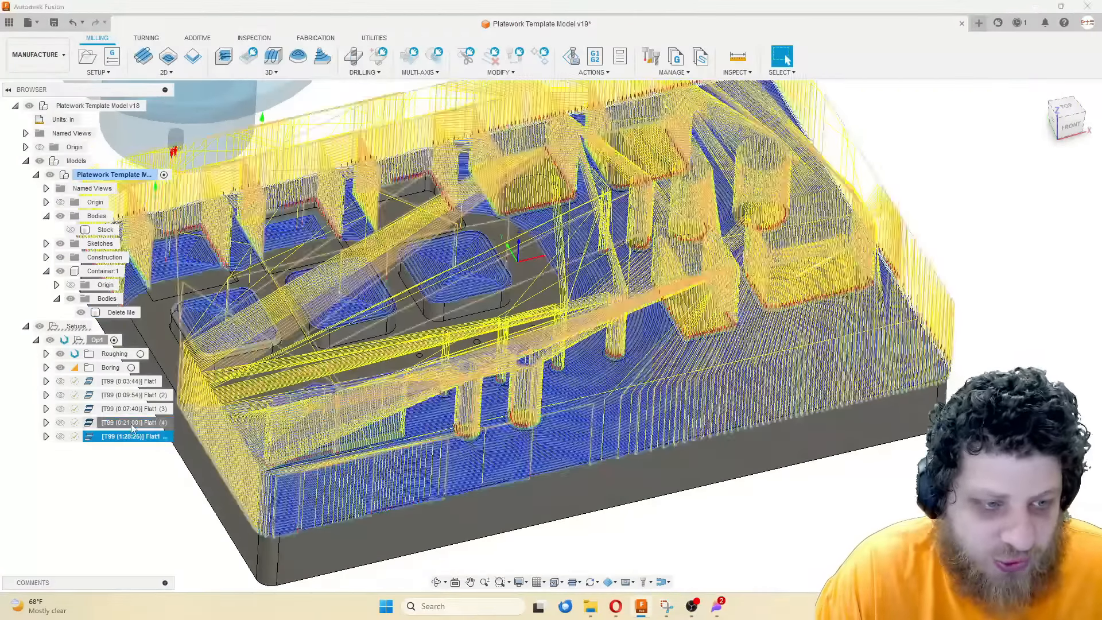
click(144, 423)
shift+middle_drag(550, 293, 554, 233)
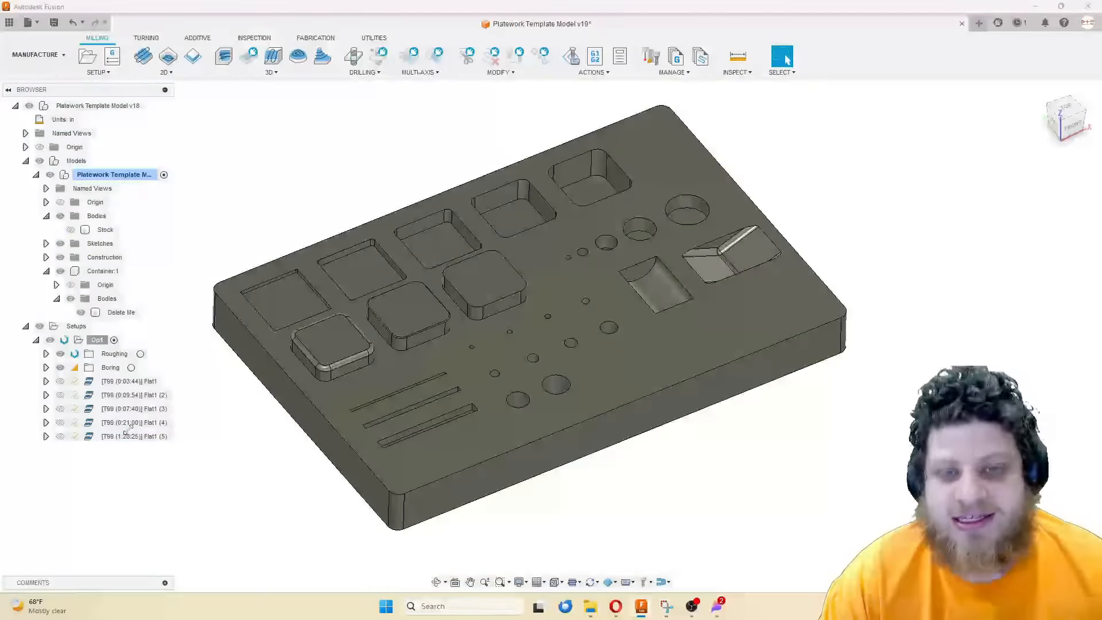
click(130, 424)
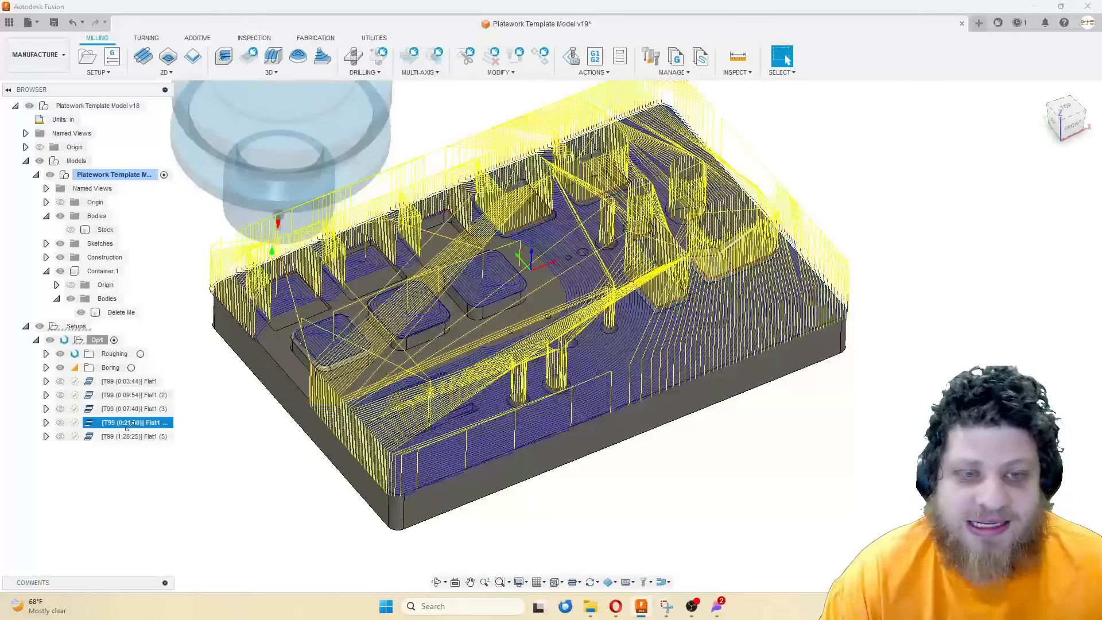
click(273, 524)
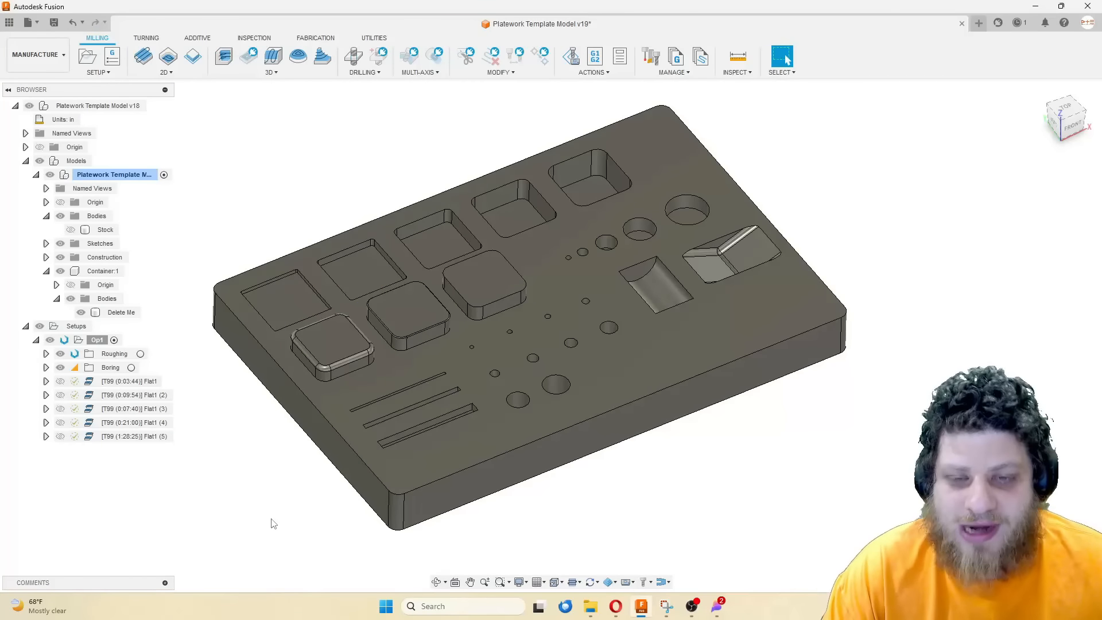
Try to delete the fourth and fifth Flat operations from Op1
click(132, 423)
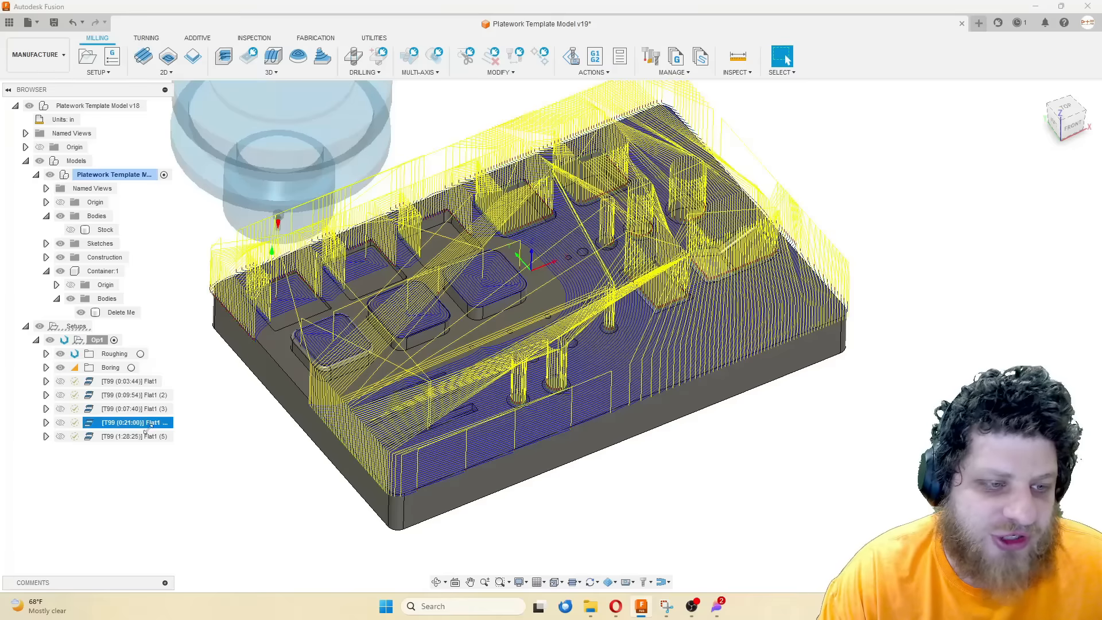
shift+click(151, 437)
key(Delete)
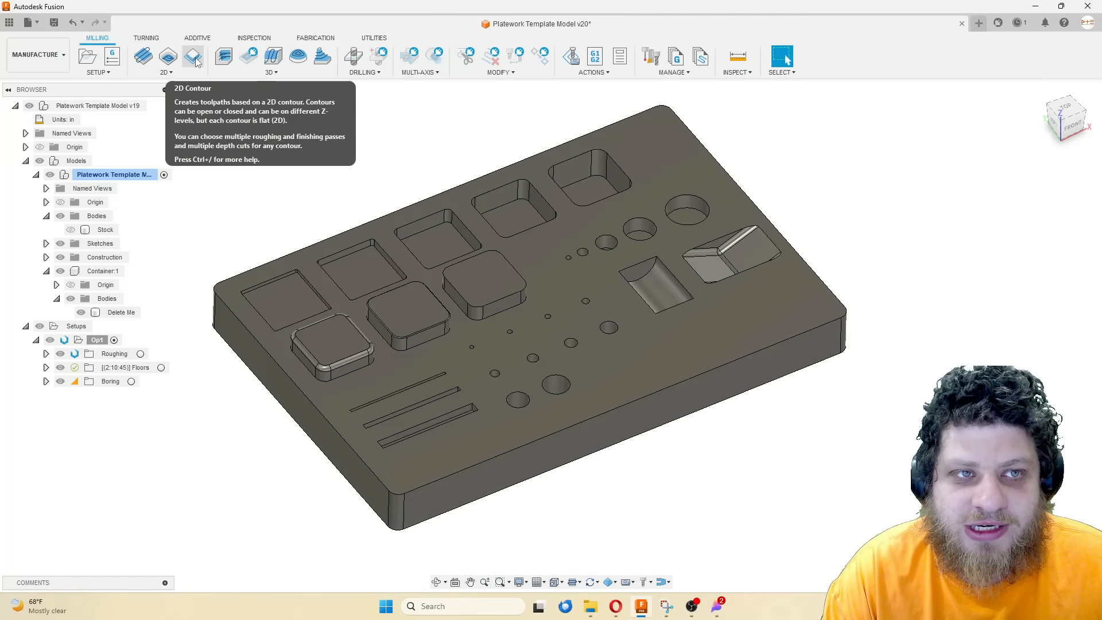
Create a 2D Contour operation around the setup model's silhouette with a bottom height offset of -0.01 in
click(195, 59)
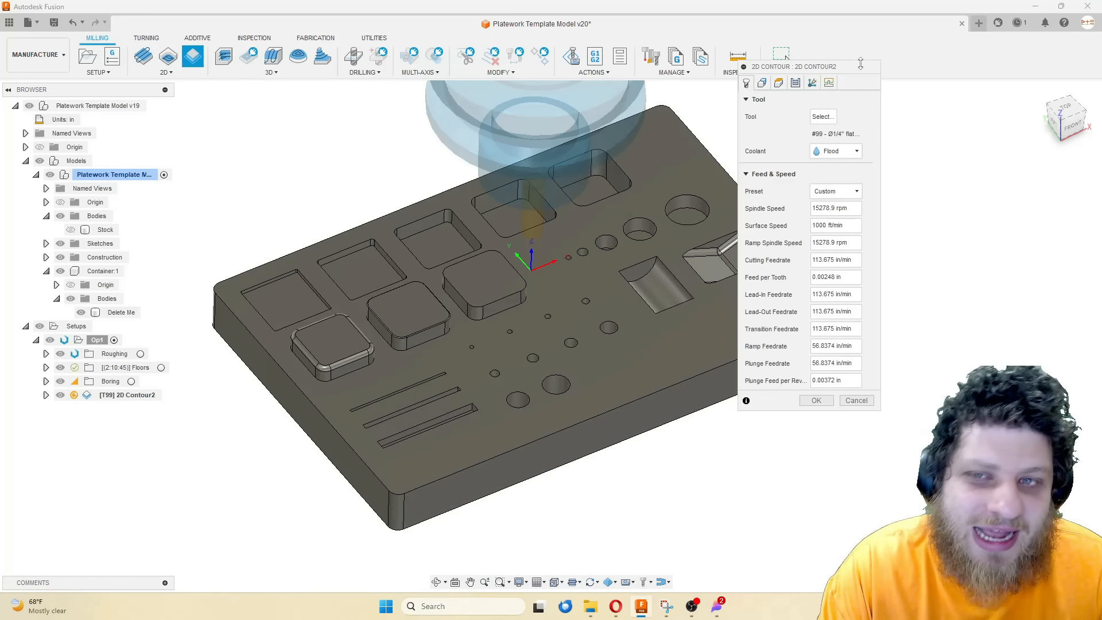
click(762, 83)
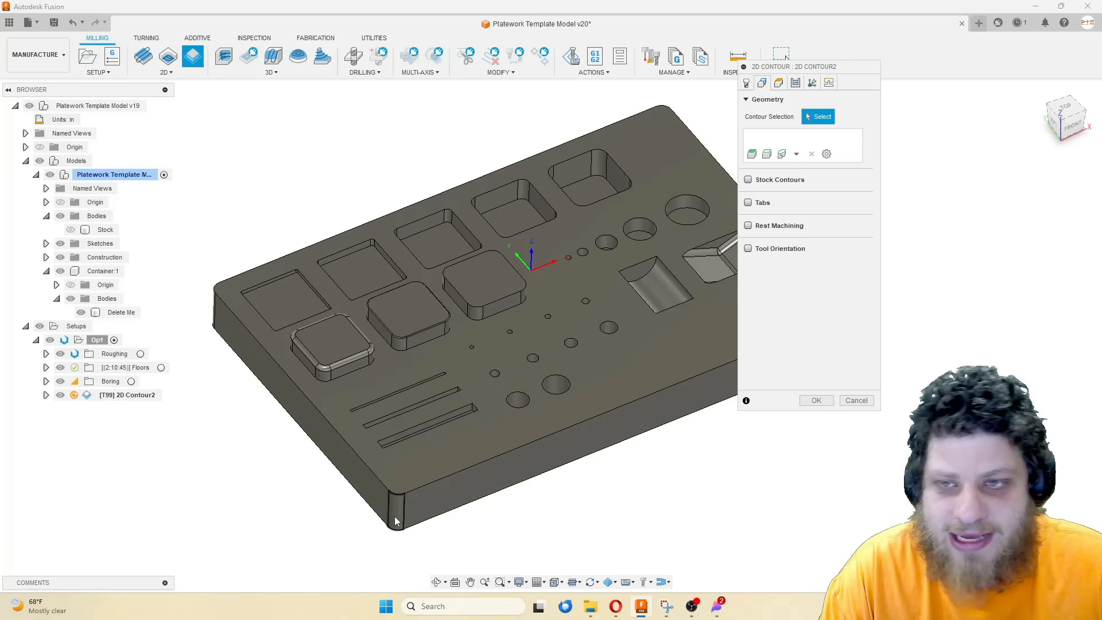
click(782, 155)
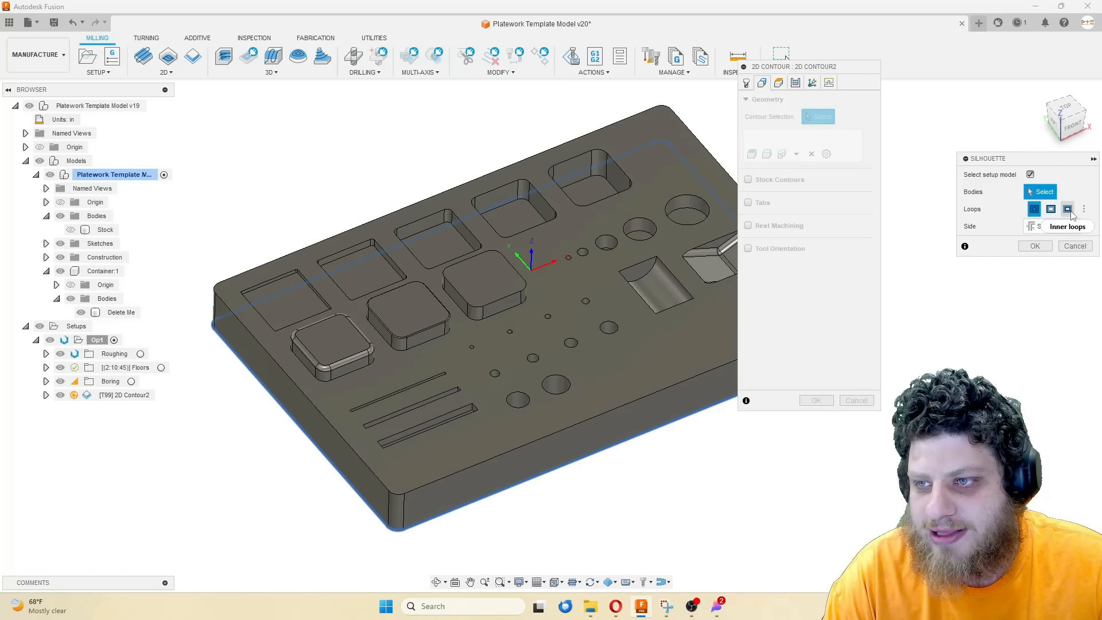
click(1036, 247)
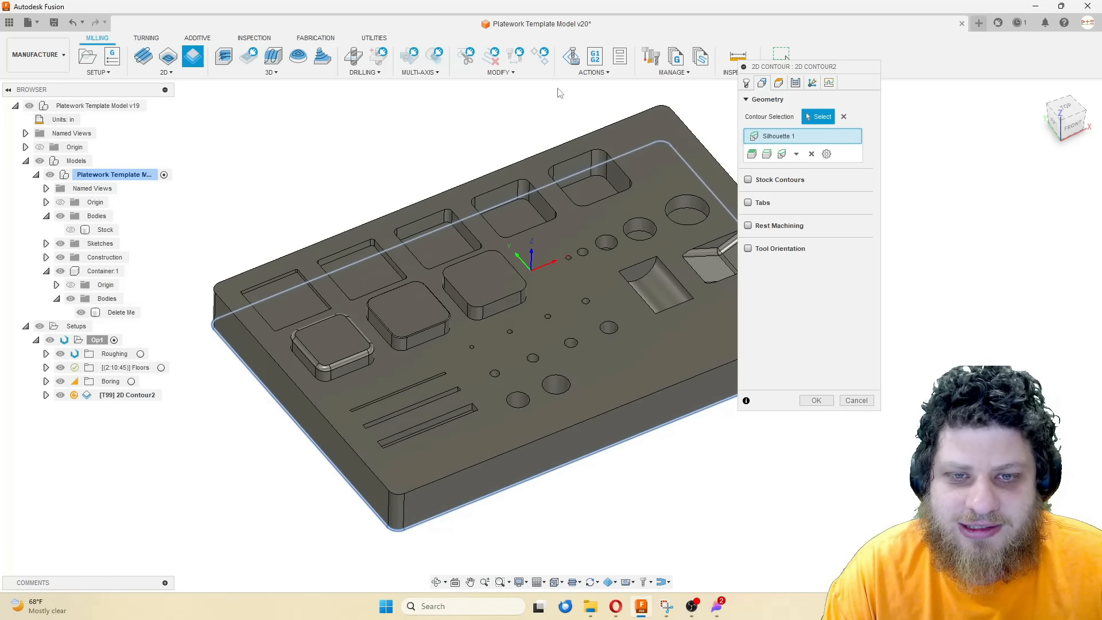
click(779, 83)
click(824, 362)
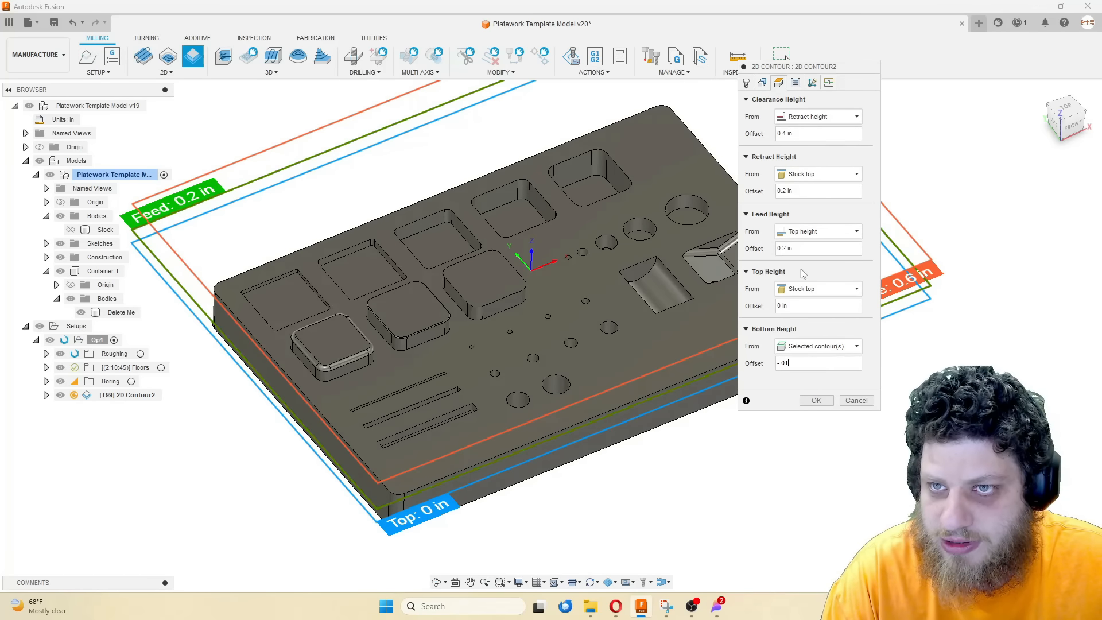
Set the silhouette contour's compensation type to In control
click(813, 82)
click(855, 151)
click(834, 177)
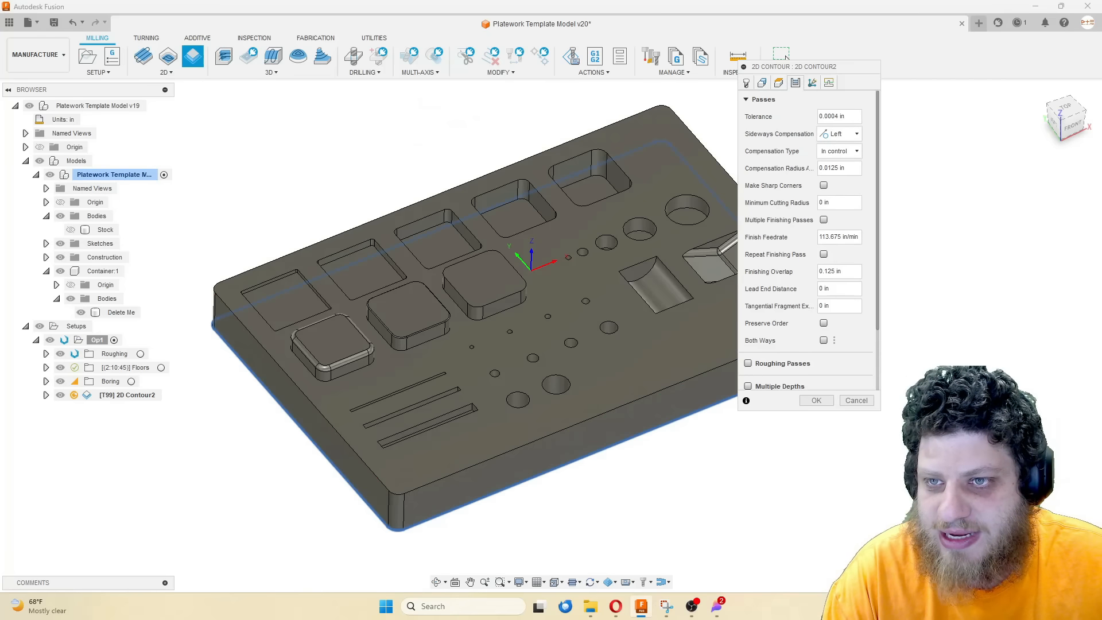
Enable multiple finishing passes and roughing passes with a 0.005 in maximum stepover, and generate the silhouette contour
scroll(792, 287, down, 3)
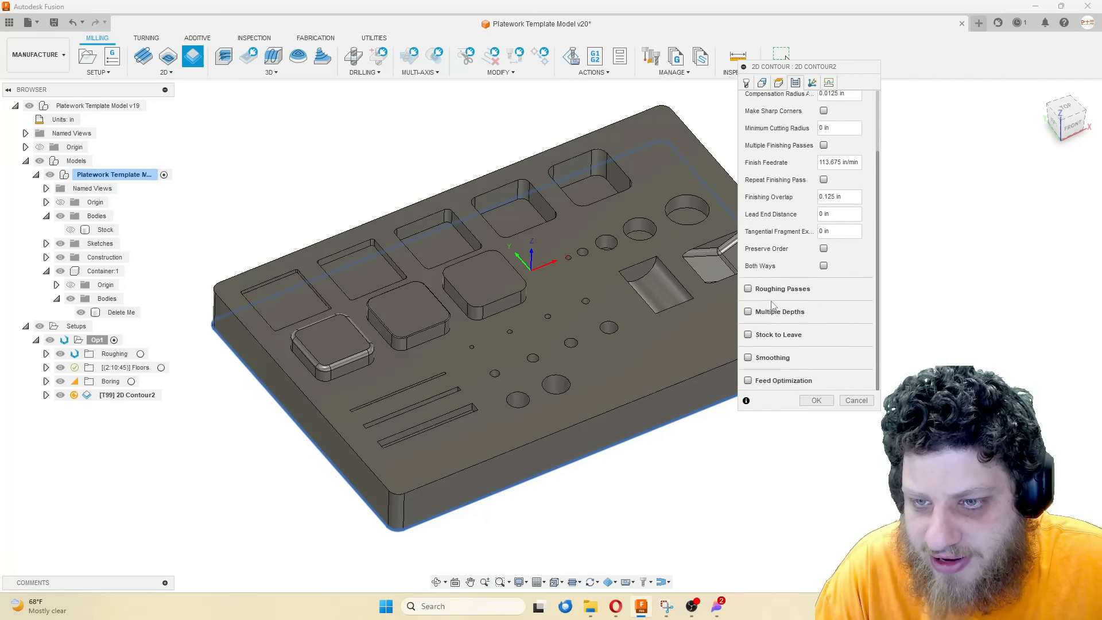
scroll(868, 349, up, 3)
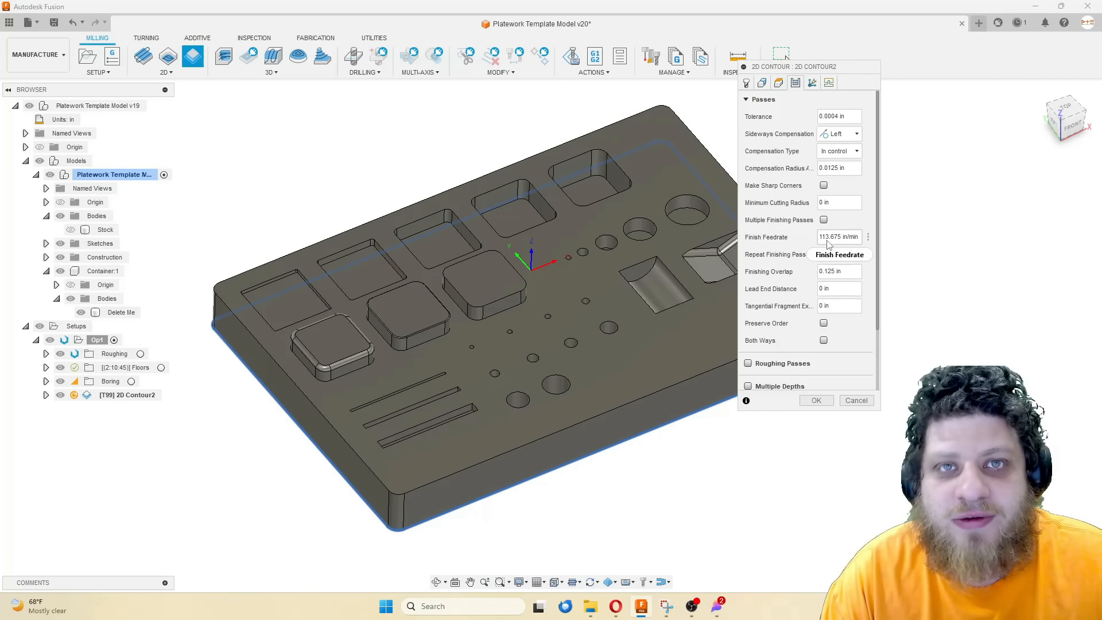
scroll(759, 289, down, 3)
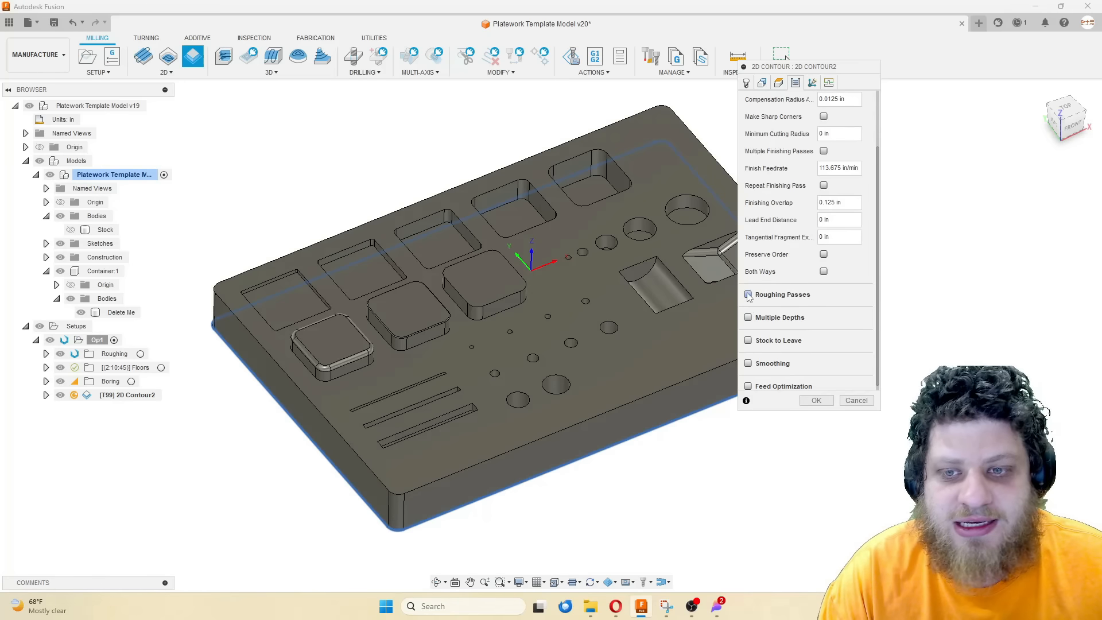
click(749, 295)
scroll(787, 345, down, 2)
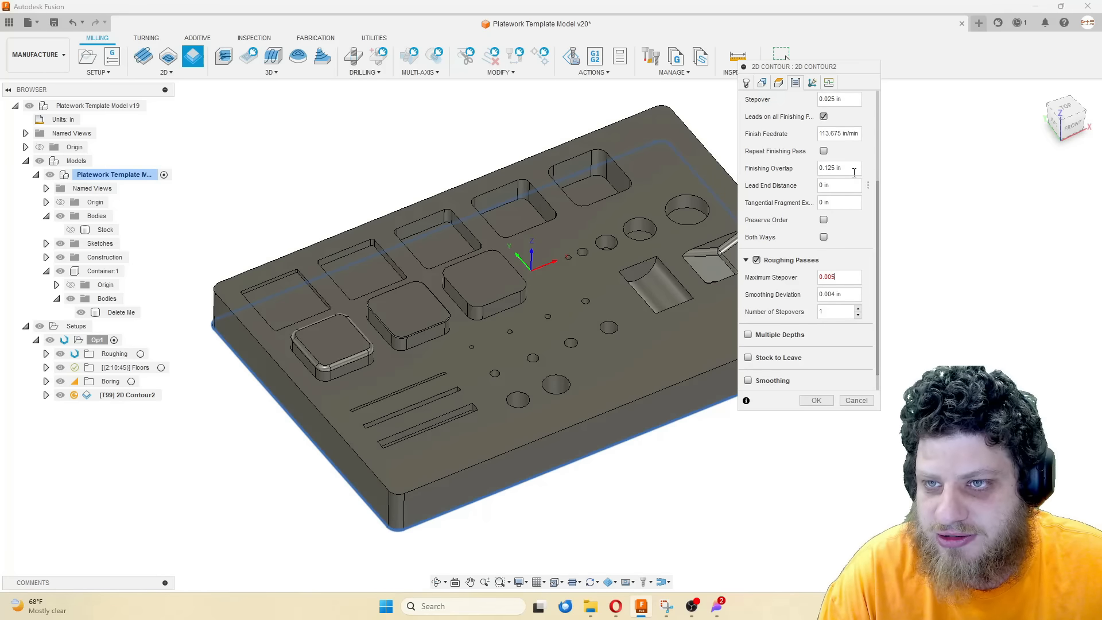
key(Return)
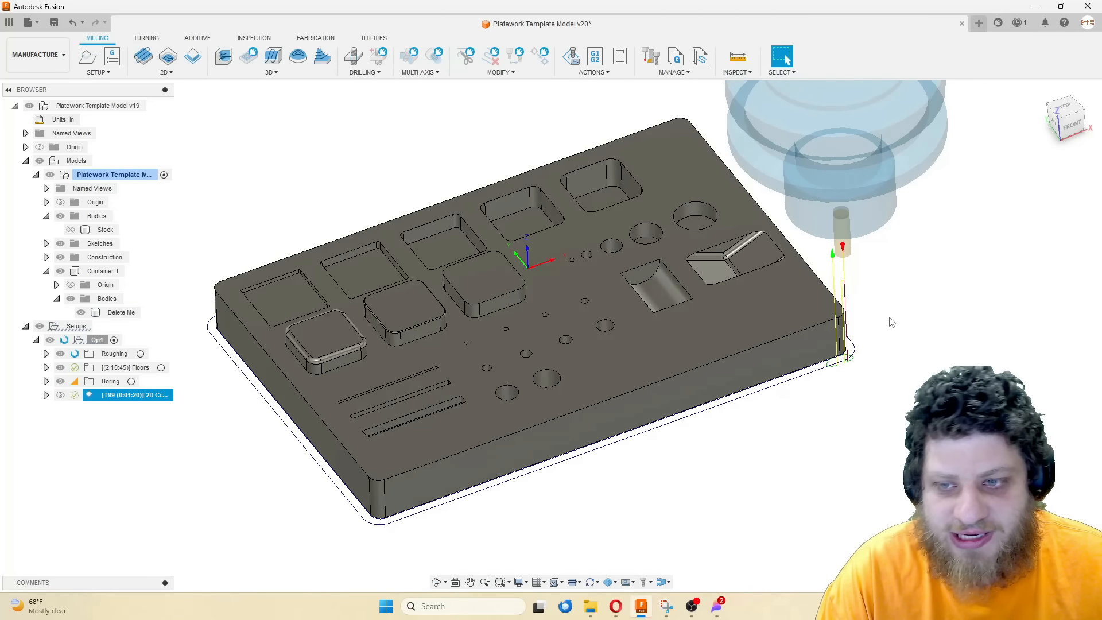
Examine the contour toolpath around the plate's outer edge and check which tool and feeds the operation uses
scroll(846, 360, up, 6)
scroll(798, 336, down, 7)
shift+middle_drag(741, 319, 685, 280)
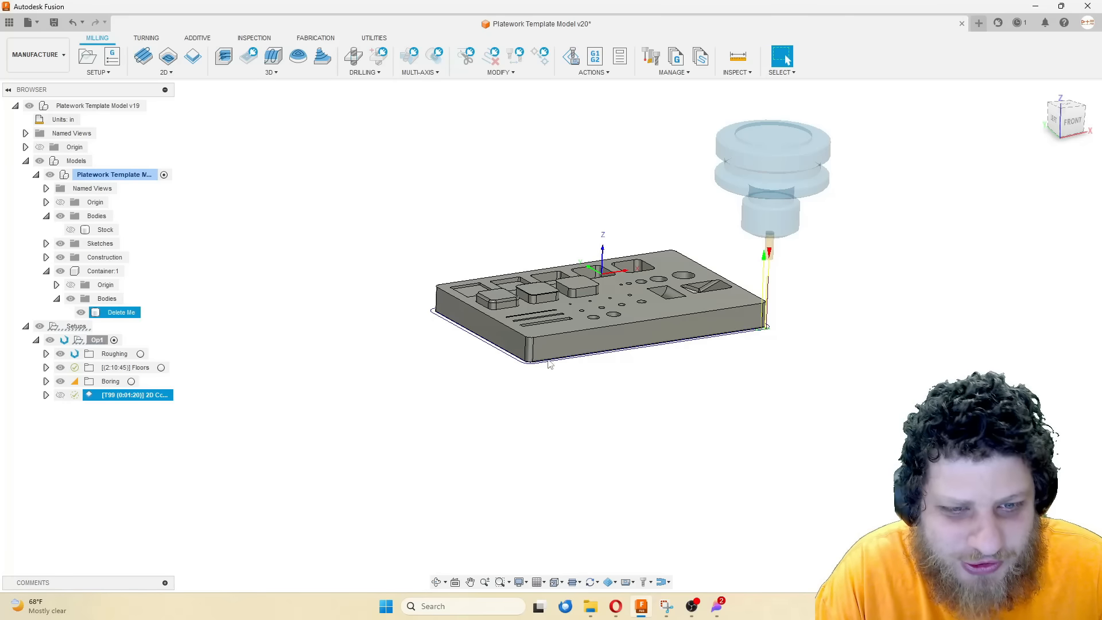
key(Escape)
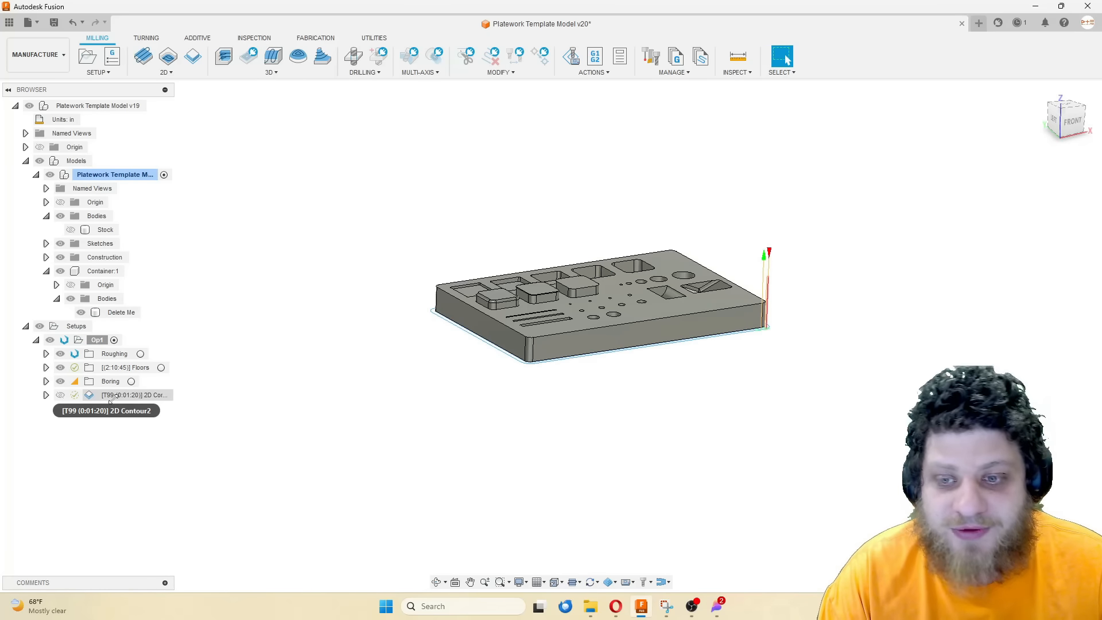
double_click(110, 398)
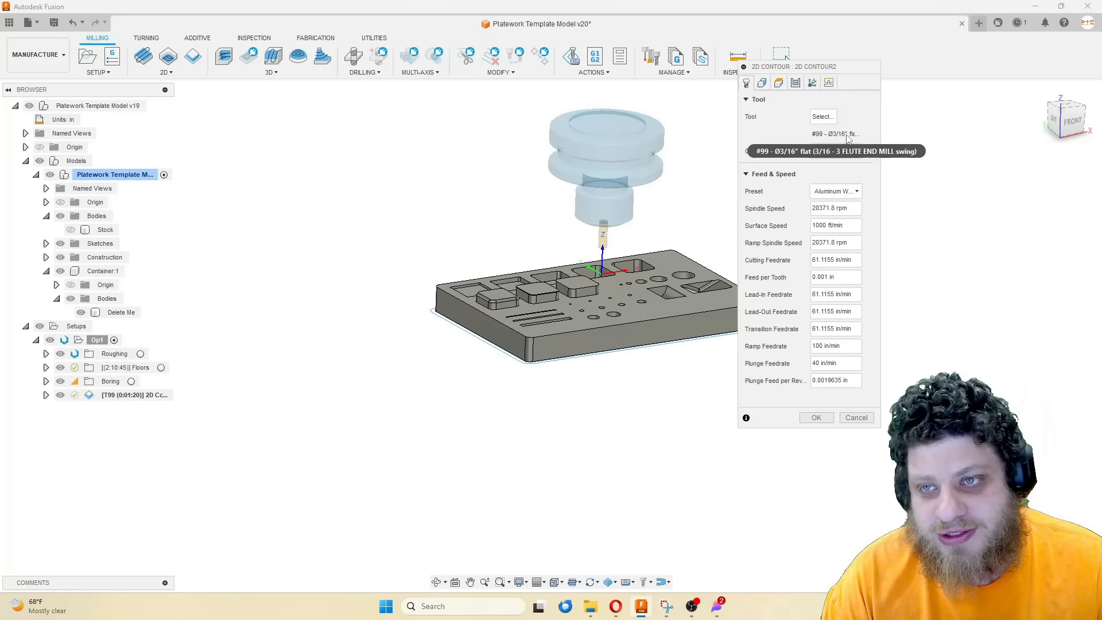
click(816, 418)
Create another 2D Contour operation that selects its geometry by Pocket Recognition on the setup model
scroll(661, 261, up, 10)
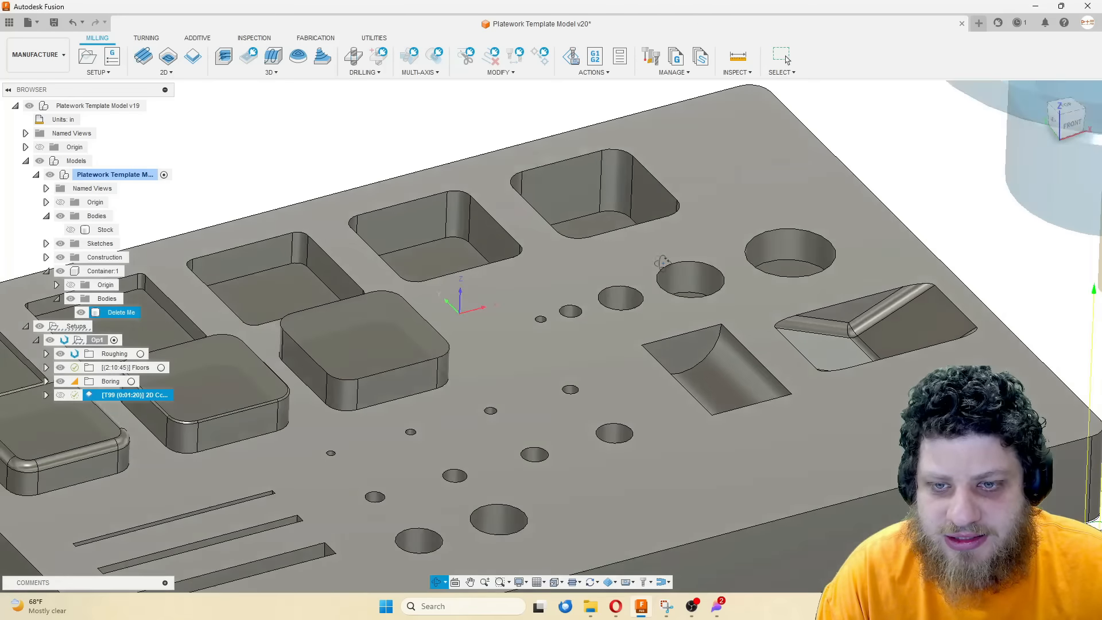
scroll(661, 261, down, 8)
scroll(535, 307, up, 12)
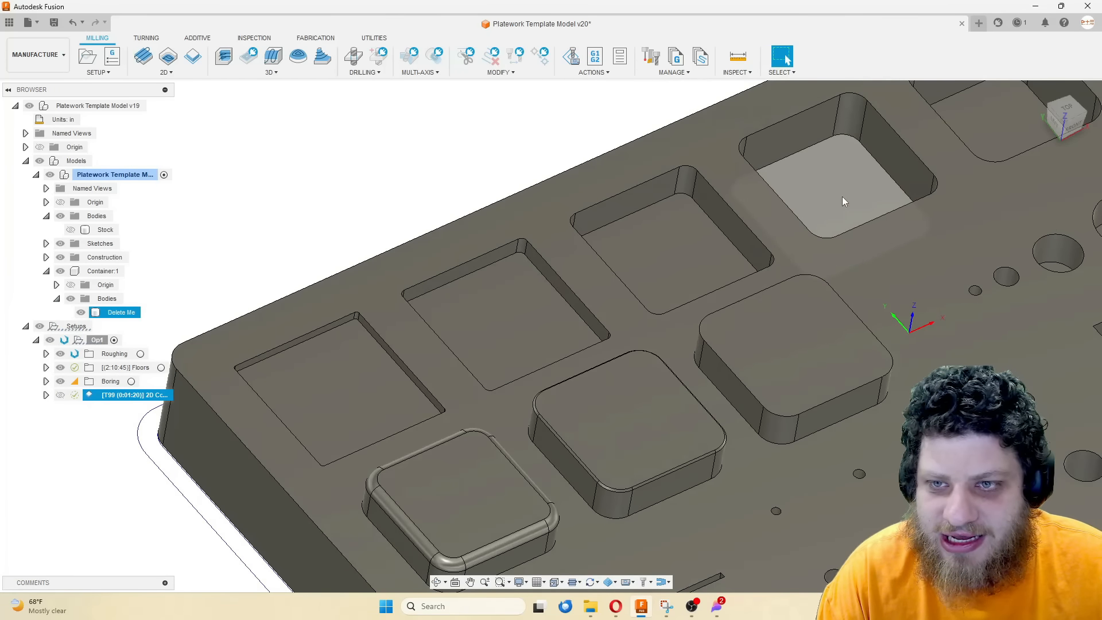
scroll(770, 224, down, 3)
scroll(777, 217, up, 1)
scroll(777, 217, down, 4)
middle_drag(619, 274, 584, 288)
middle_drag(584, 288, 535, 281)
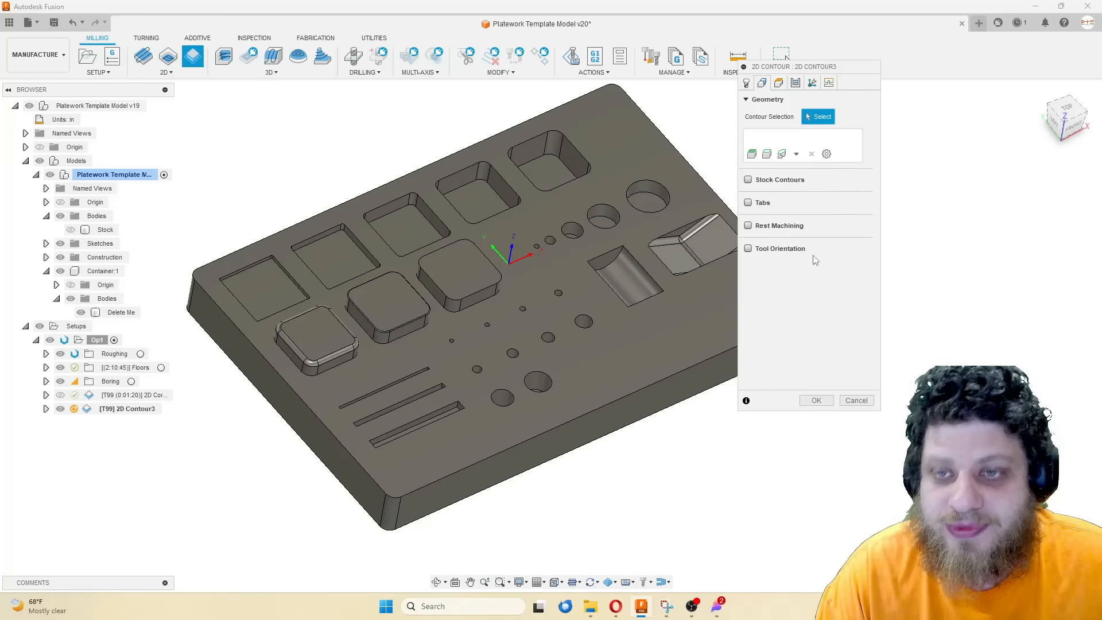
click(797, 154)
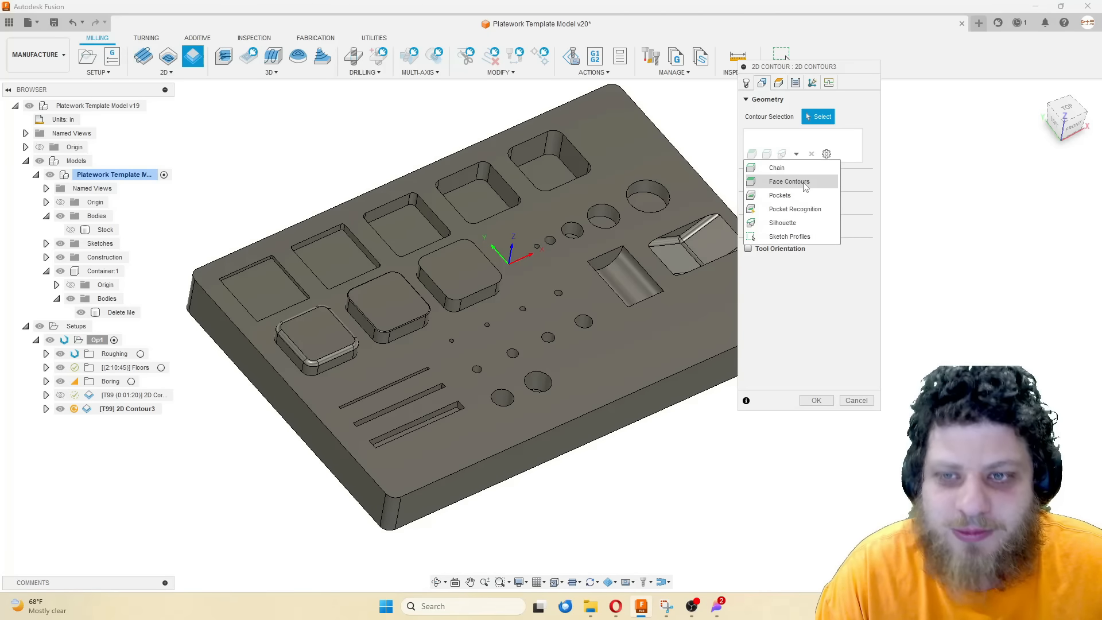
click(816, 210)
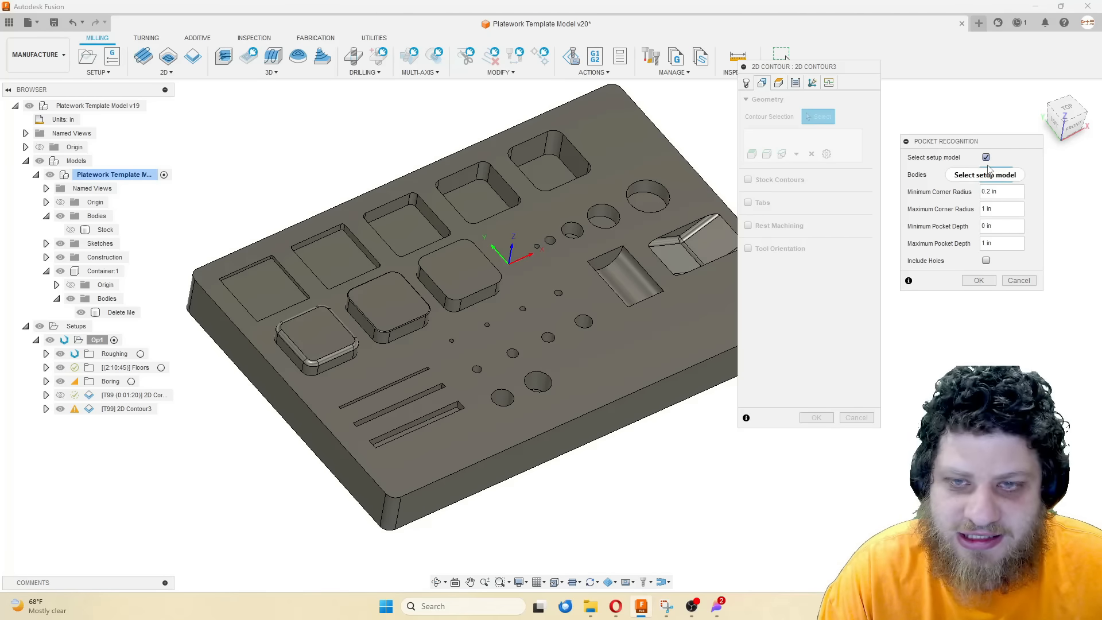
Try to define the minimum corner radius with a tool-based expression
double_click(988, 193)
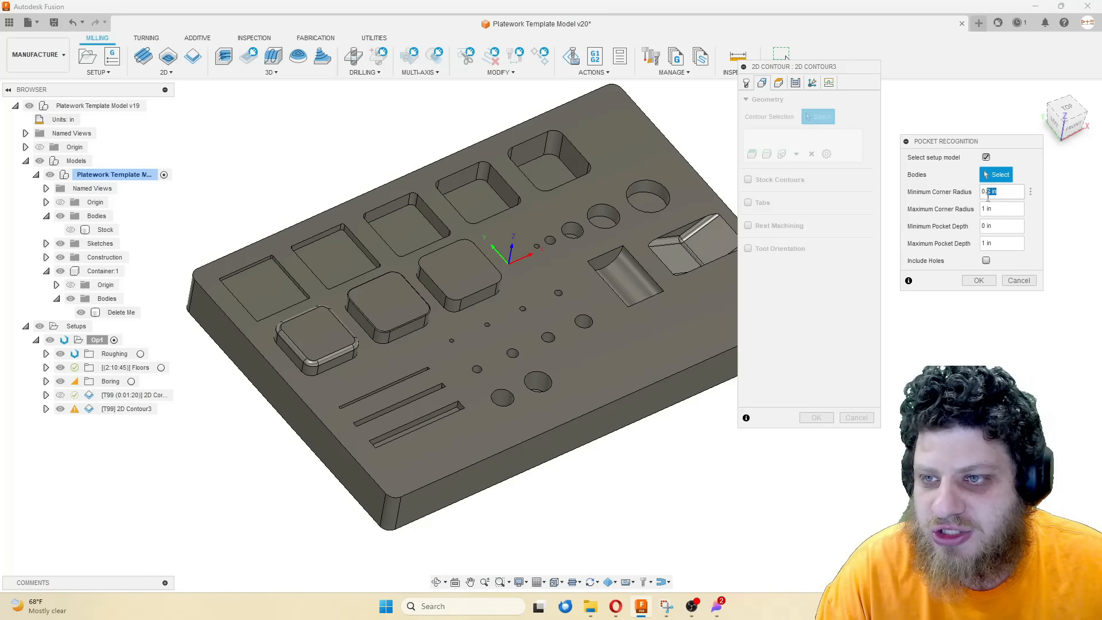
key(BackSpace)
key(BackSpace)
key(BackSpace)
key(BackSpace)
key(BackSpace)
key(BackSpace)
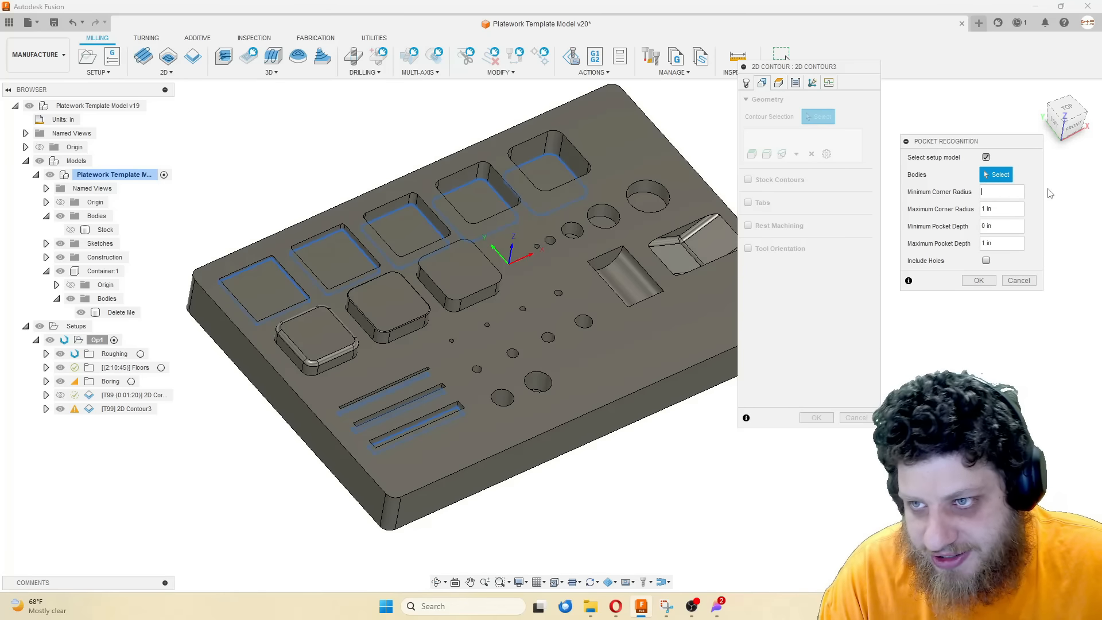
text(tool)
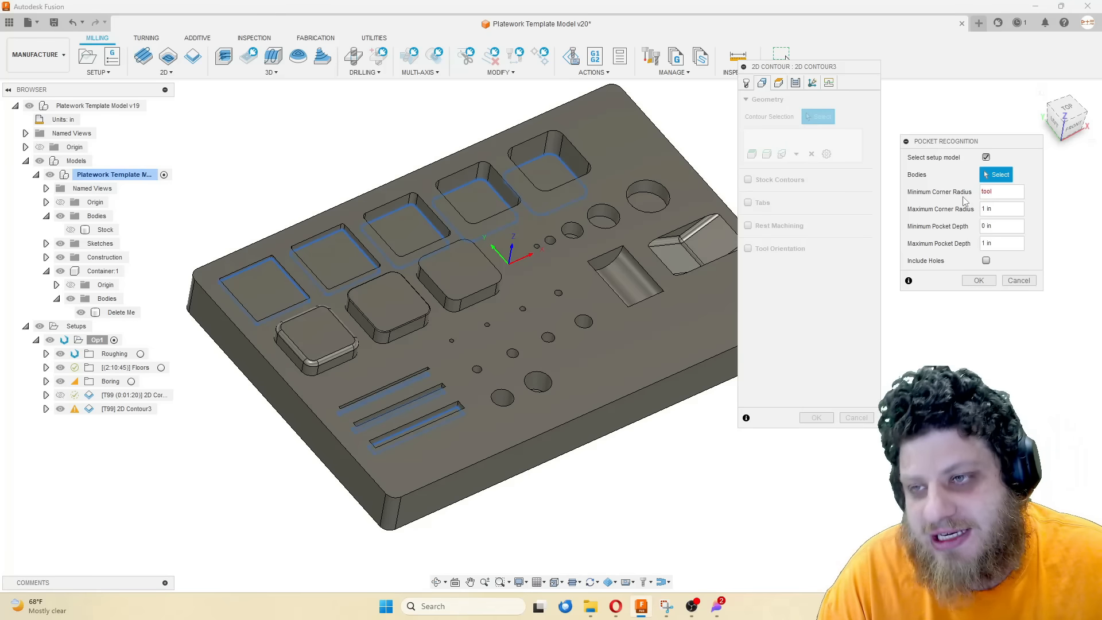
key(Tab)
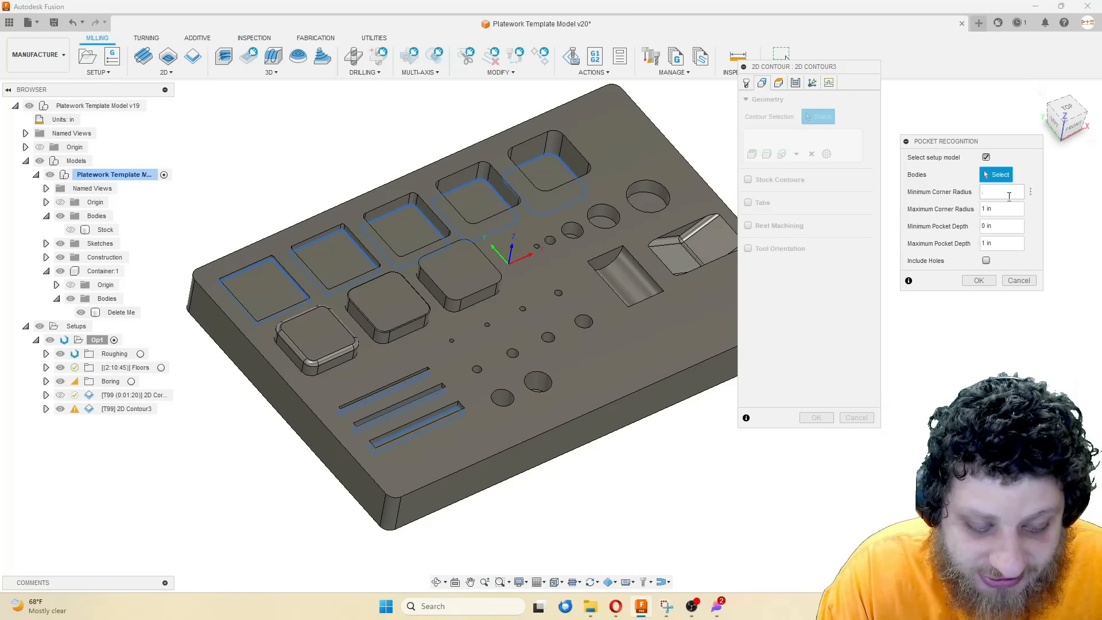
Limit pocket recognition to a minimum corner radius of .25/2 in, a maximum corner radius of 99999 in and a maximum pocket depth of .75 in
click(1009, 196)
text(.25/2)
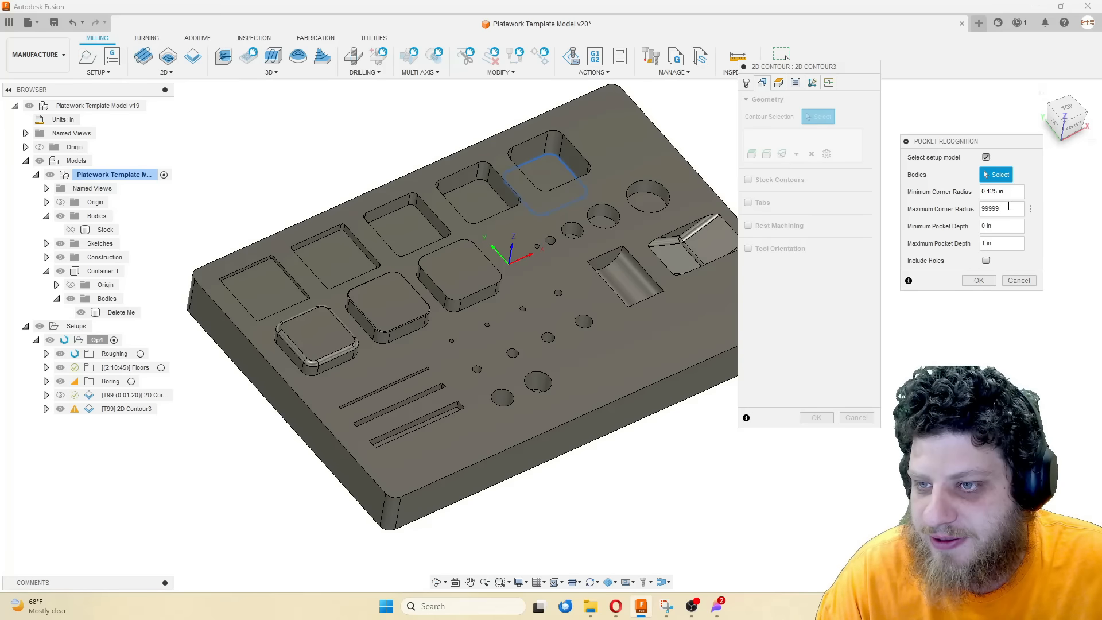
click(1009, 226)
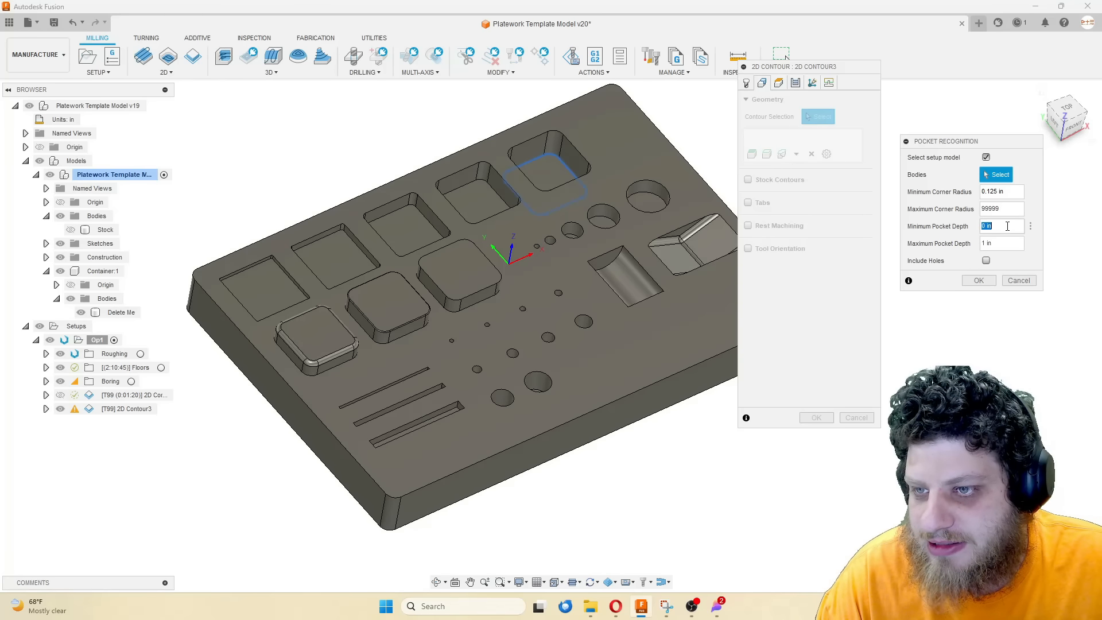
click(1008, 242)
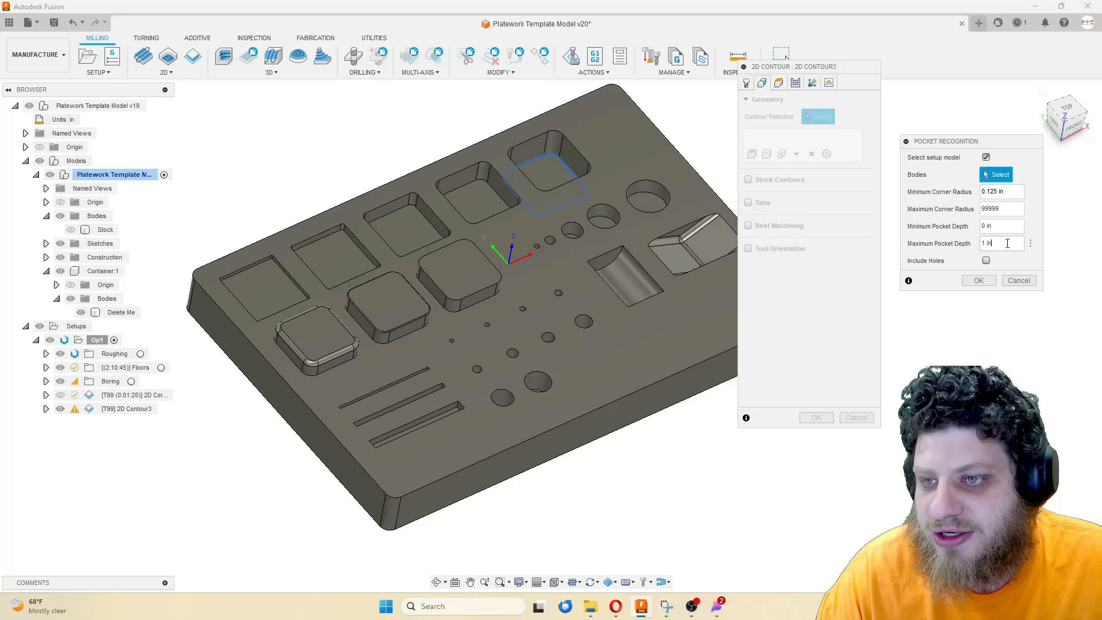
text(flute)
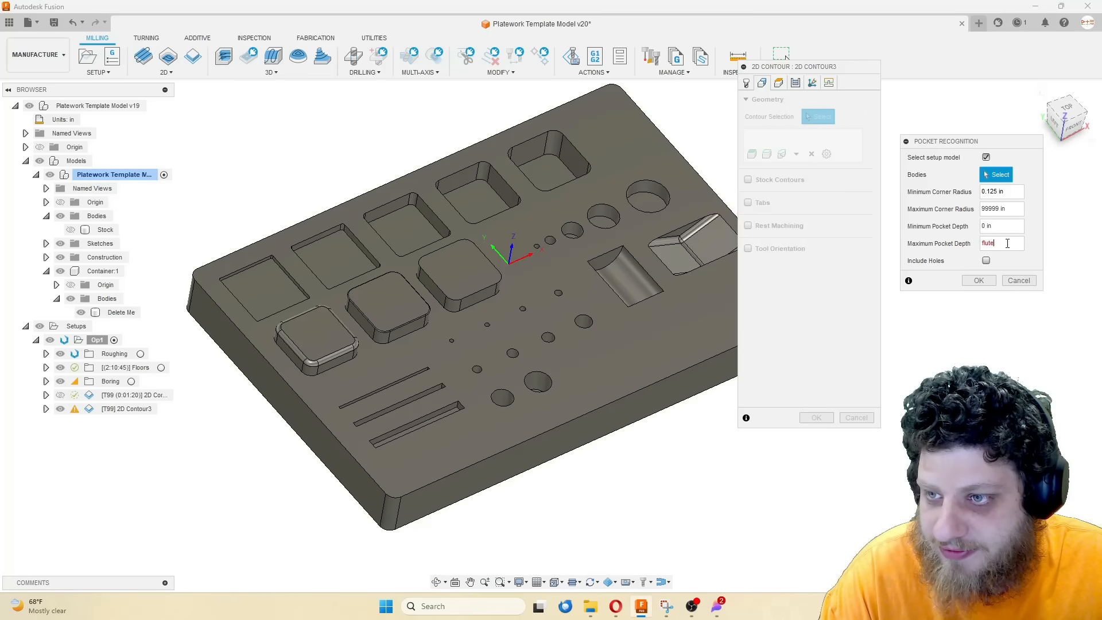
key(BackSpace)
key(BackSpace)
key(BackSpace)
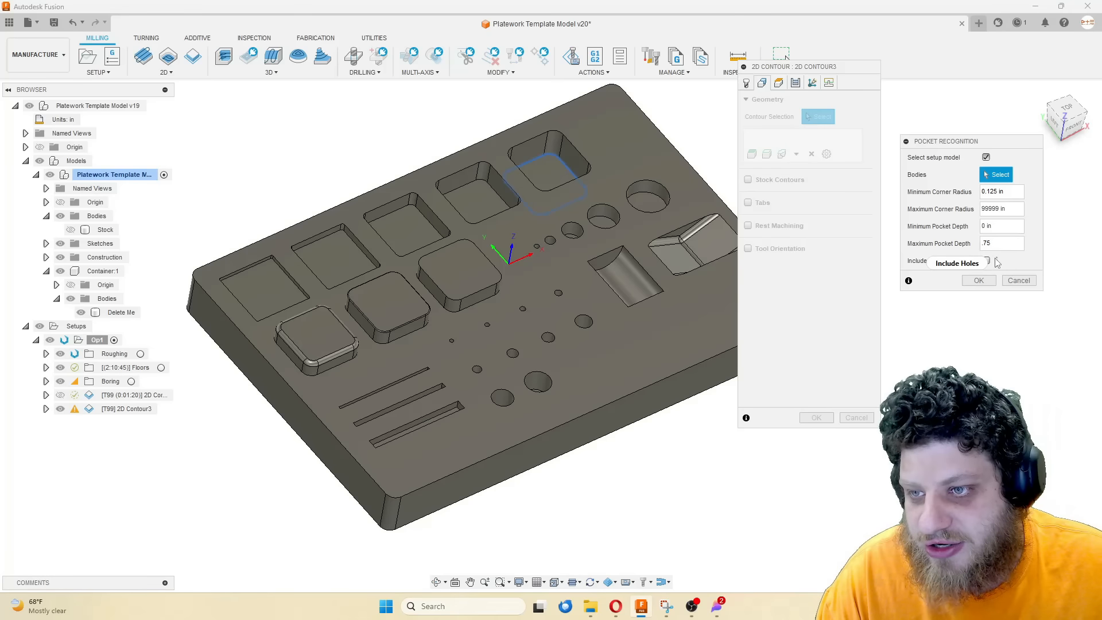
text(.75)
Try including holes in the pocket recognition, and exclude them again
click(986, 262)
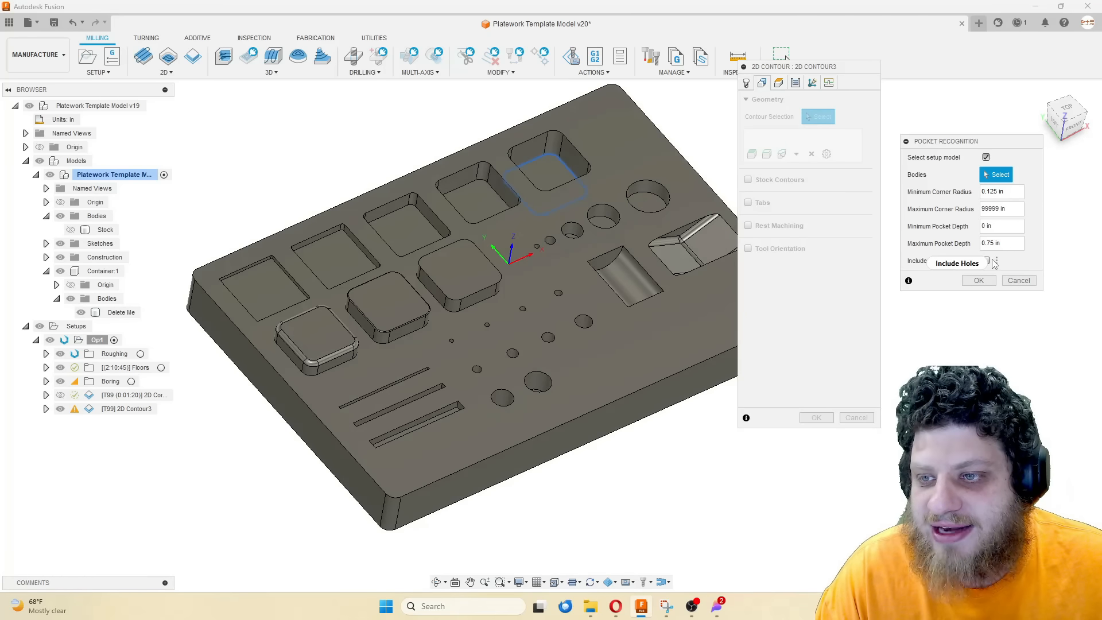
click(987, 261)
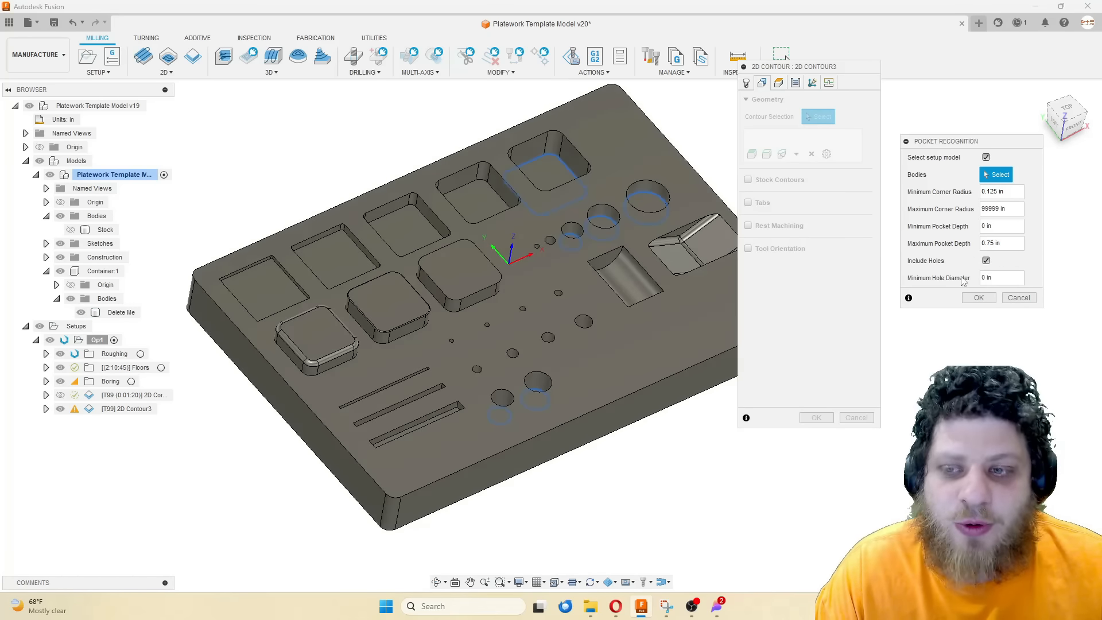
click(987, 261)
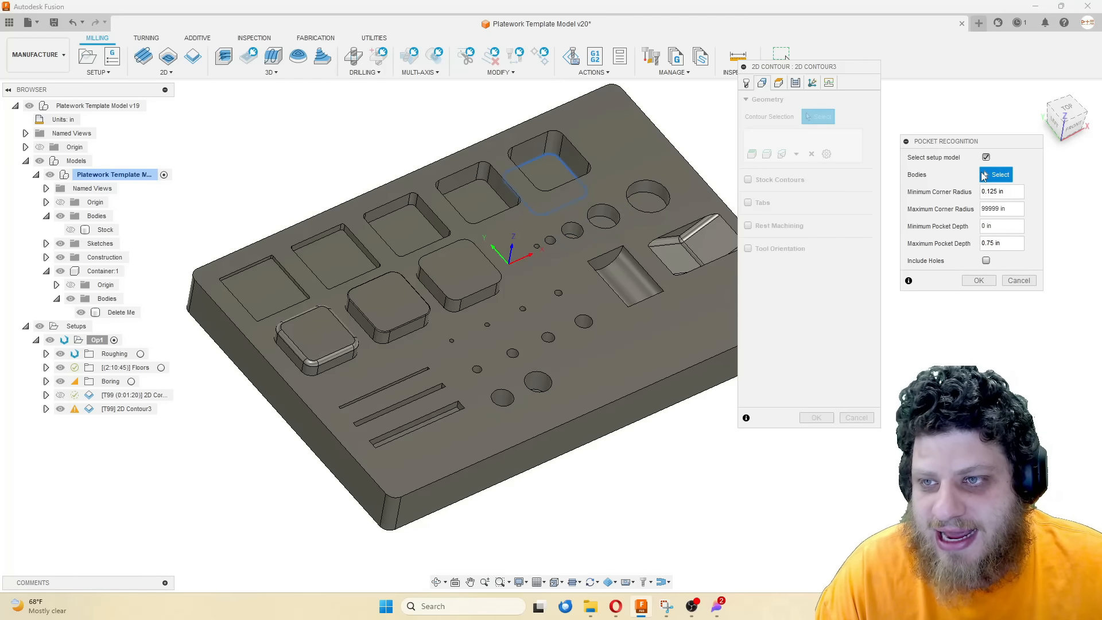
Accept the recognized pocket geometry and generate the pocket contour operation
mouse_move(577, 193)
shift+middle_down()
mouse_move(594, 189)
mouse_move(555, 187)
mouse_move(610, 170)
mouse_move(581, 171)
shift+middle_up()
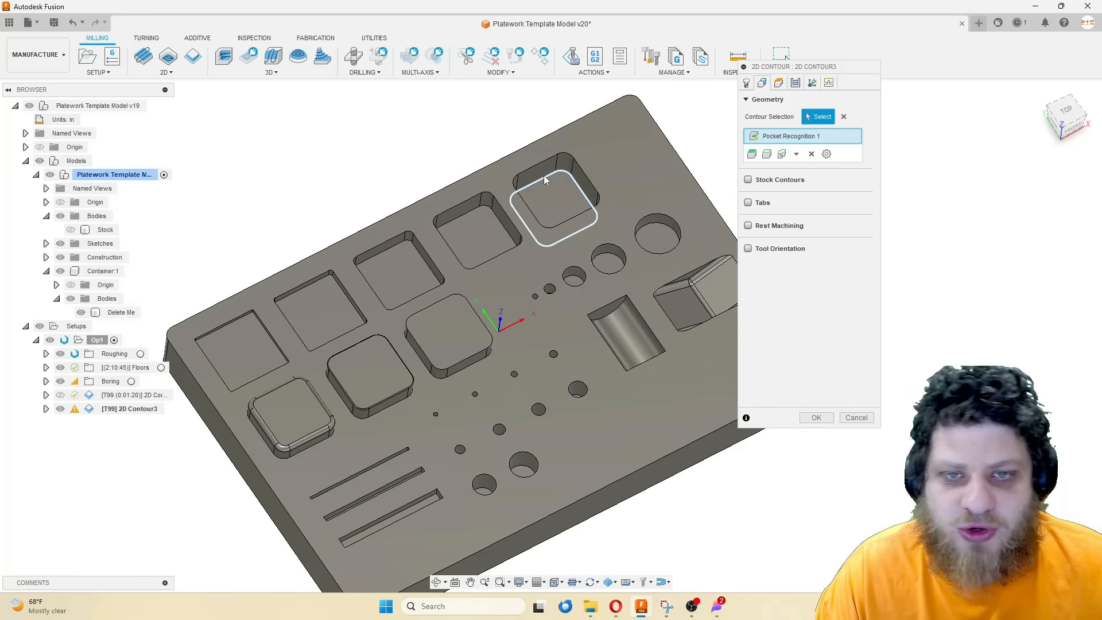
middle_drag(539, 174, 542, 146)
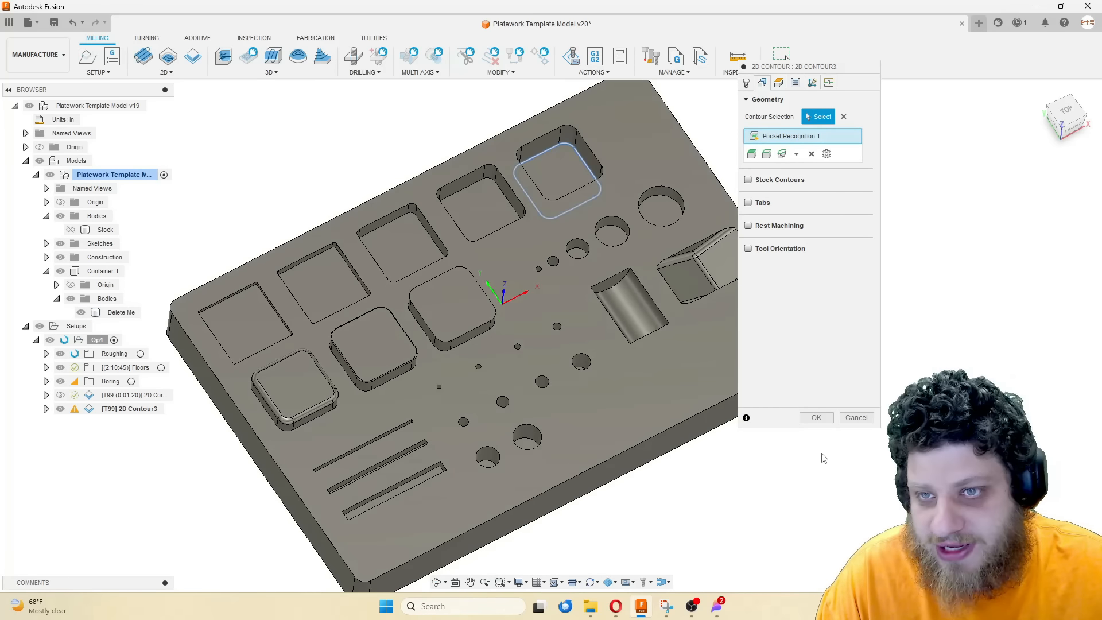
click(816, 418)
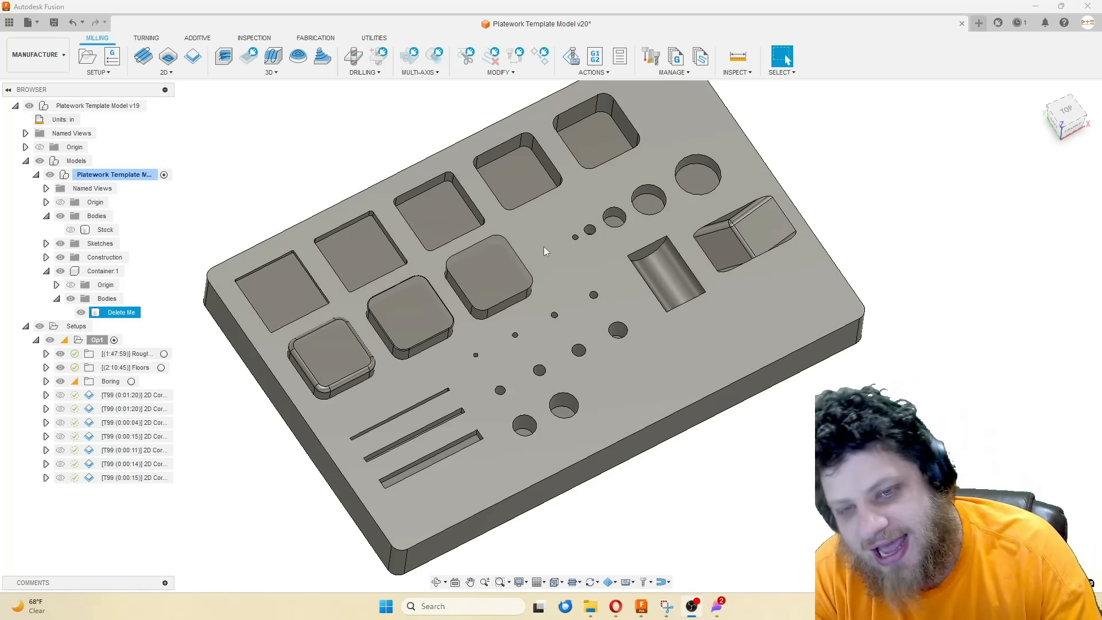
Examine the plate's raised bosses, slots and pockets for walls that still need a finishing contour
shift+middle_drag(543, 247, 639, 256)
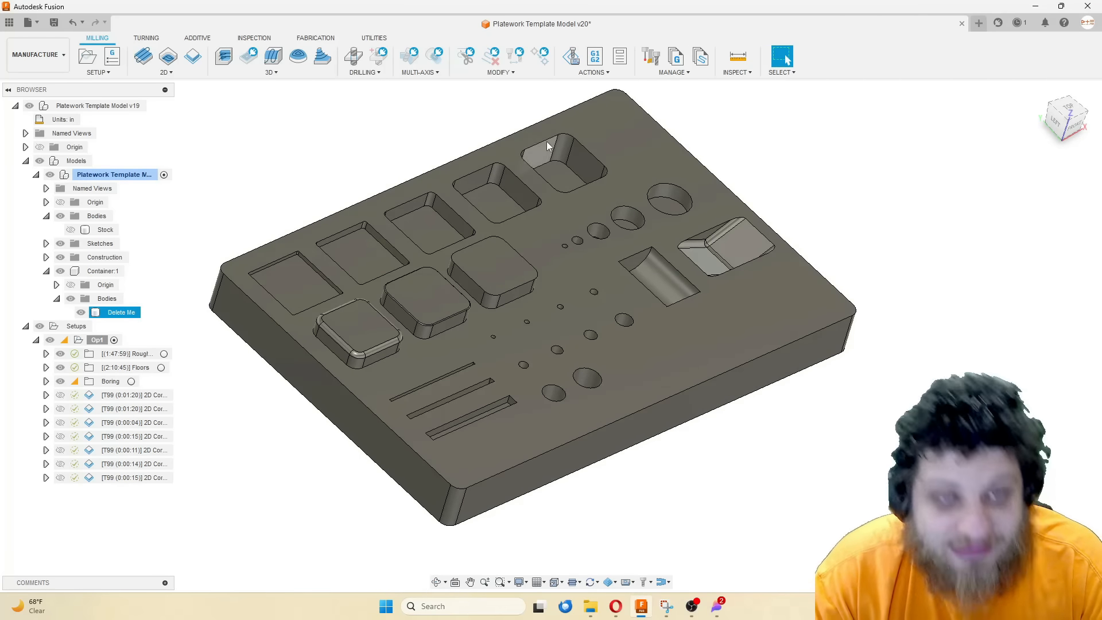
click(428, 101)
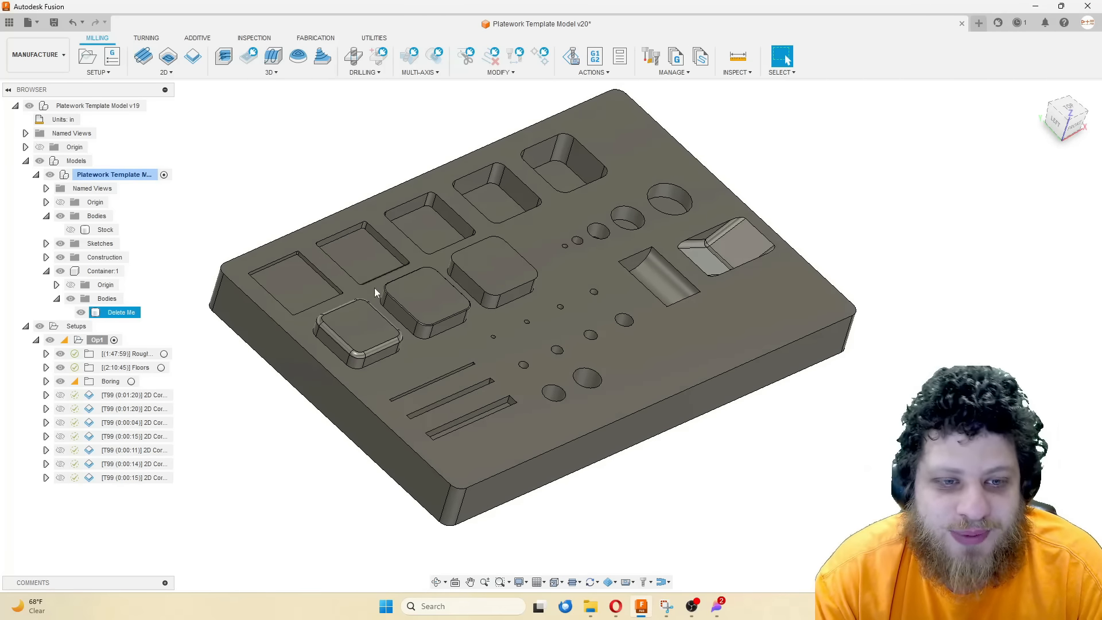
scroll(368, 339, up, 4)
shift+middle_drag(360, 363, 344, 355)
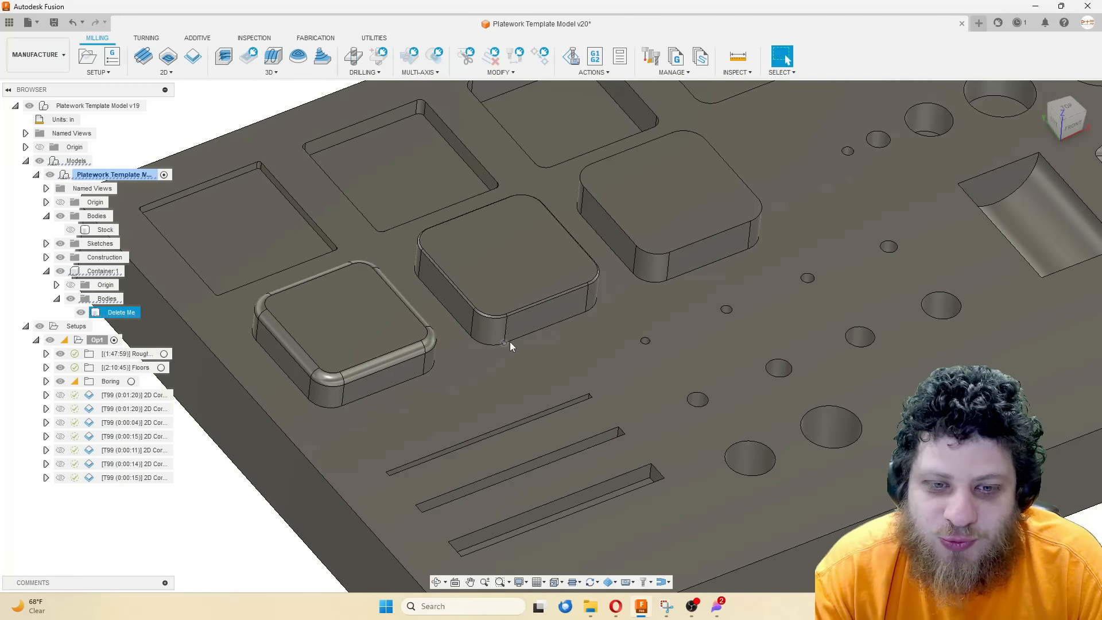
scroll(697, 270, down, 8)
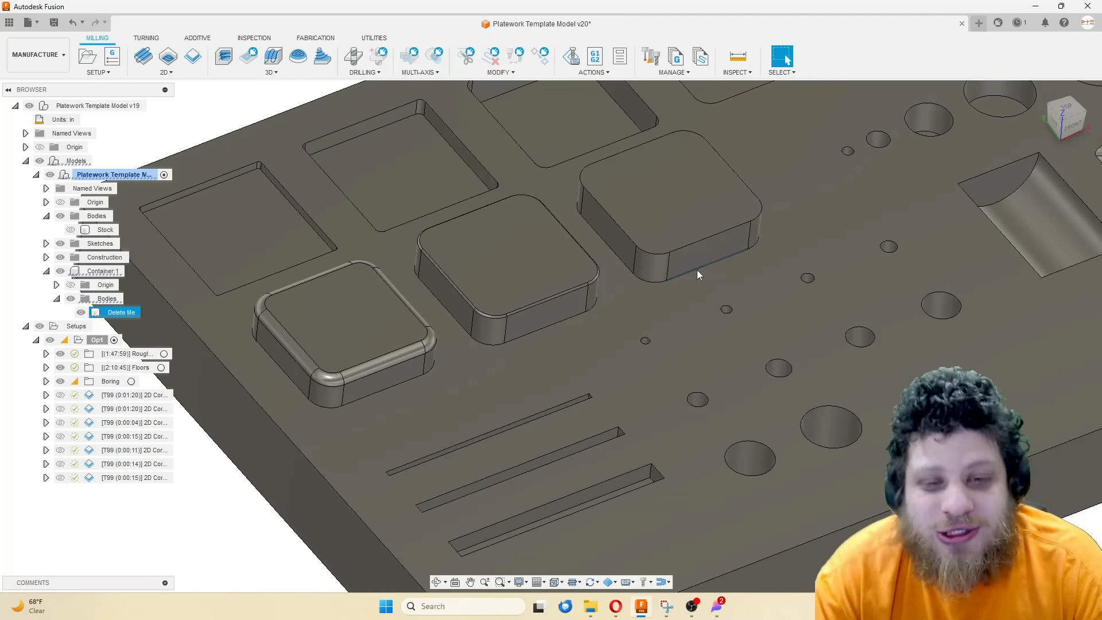
scroll(697, 270, down, 1)
middle_drag(697, 270, 649, 310)
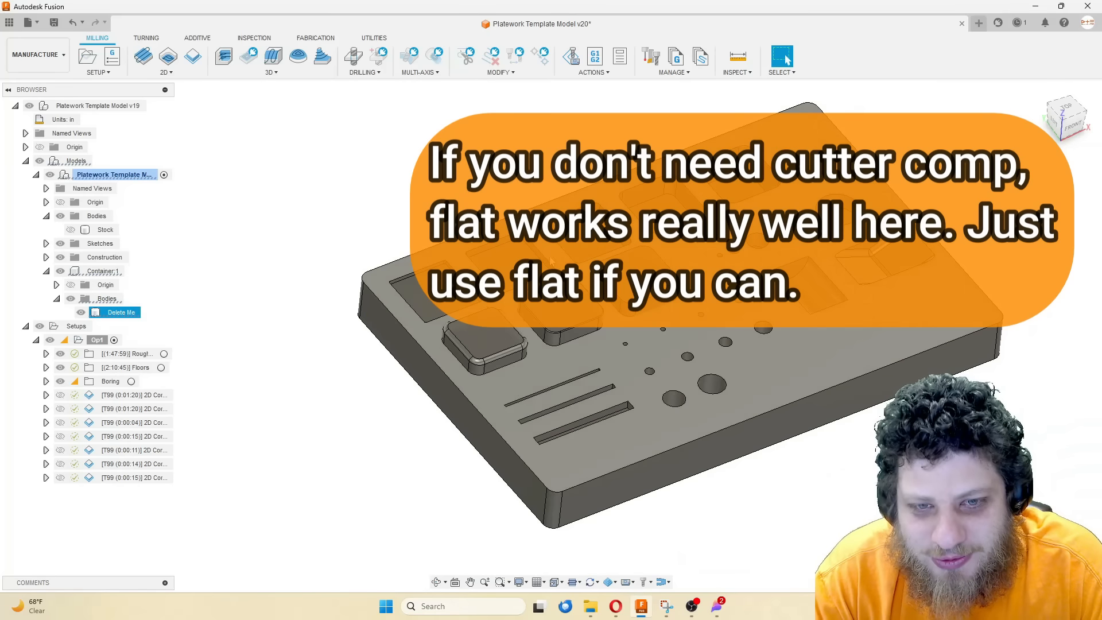
scroll(650, 310, up, 4)
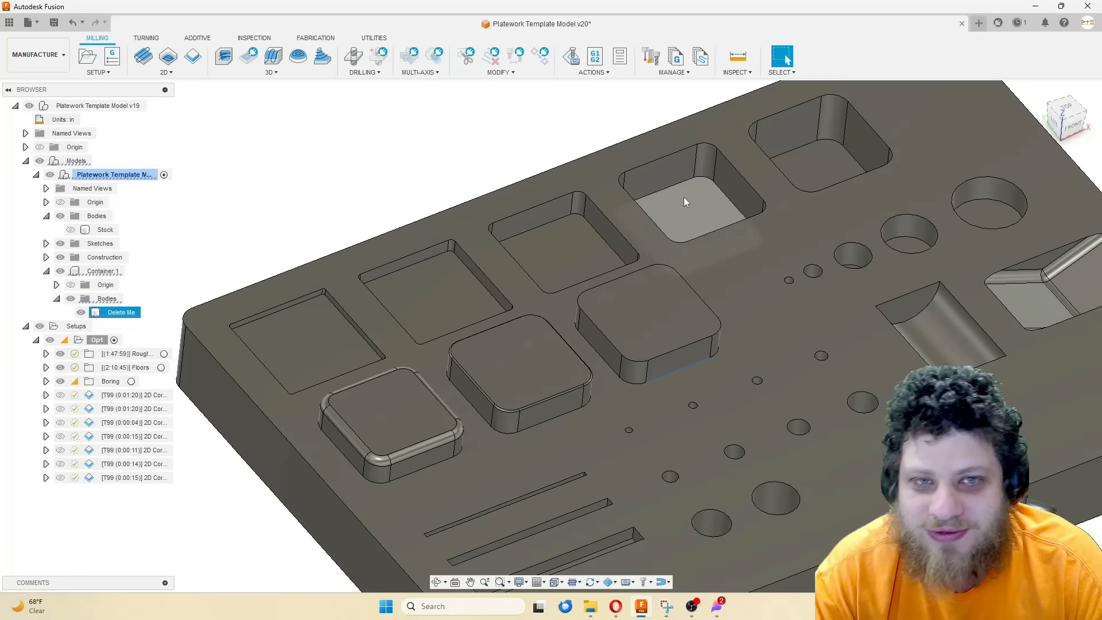
scroll(630, 192, down, 3)
middle_drag(631, 192, 628, 161)
scroll(626, 161, up, 1)
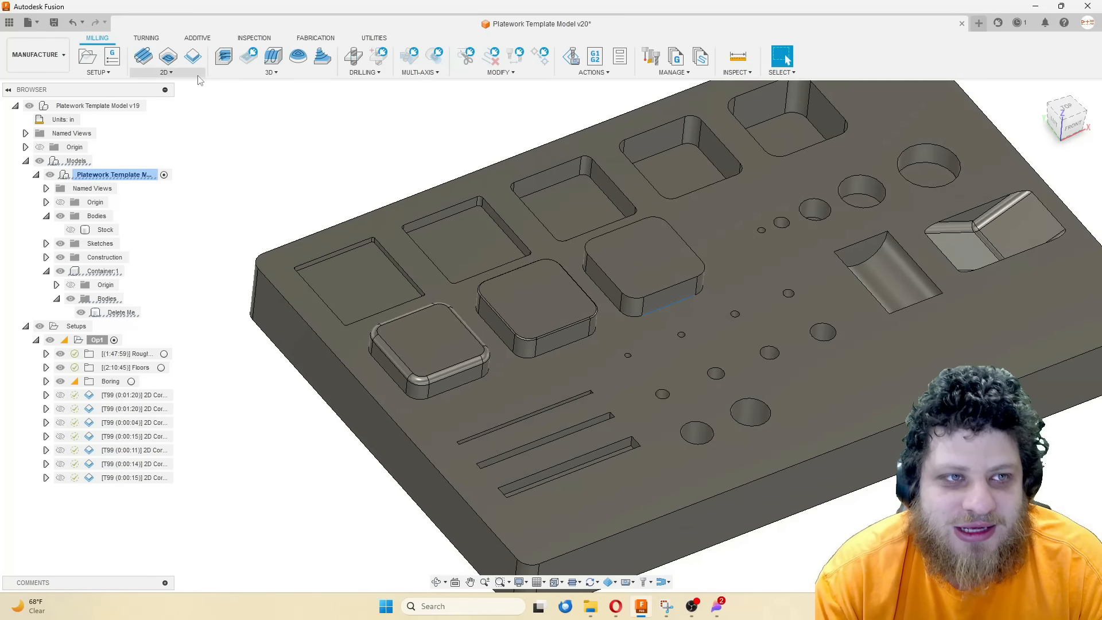
Create a 2D Contour operation with the 3/16" 3-flute flat end mill and its Aluminum Wall Finishing preset
click(193, 56)
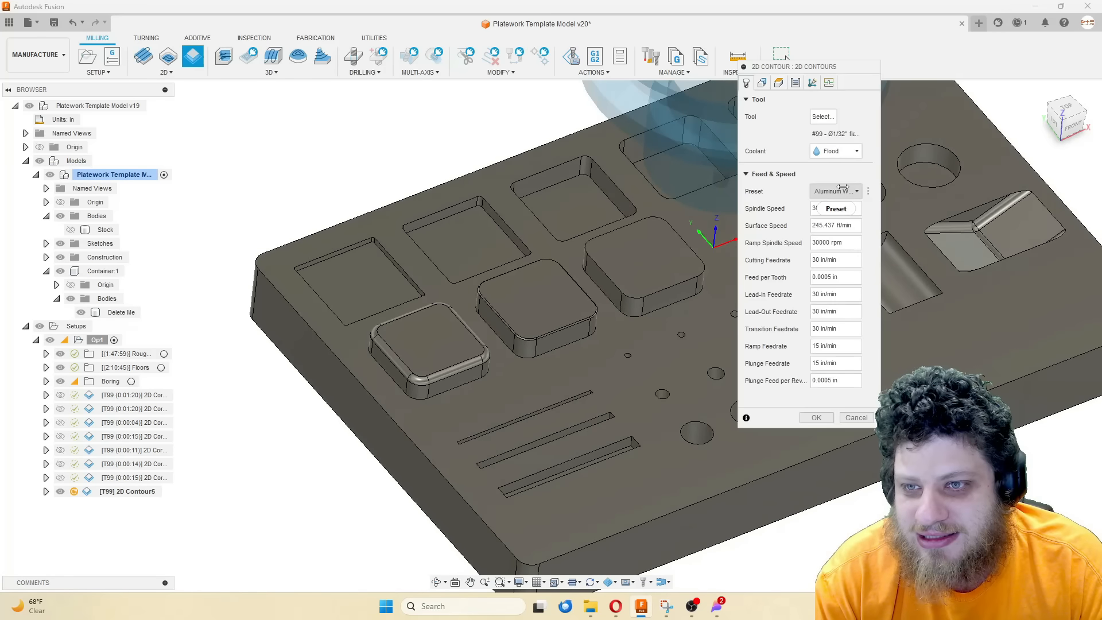
click(824, 116)
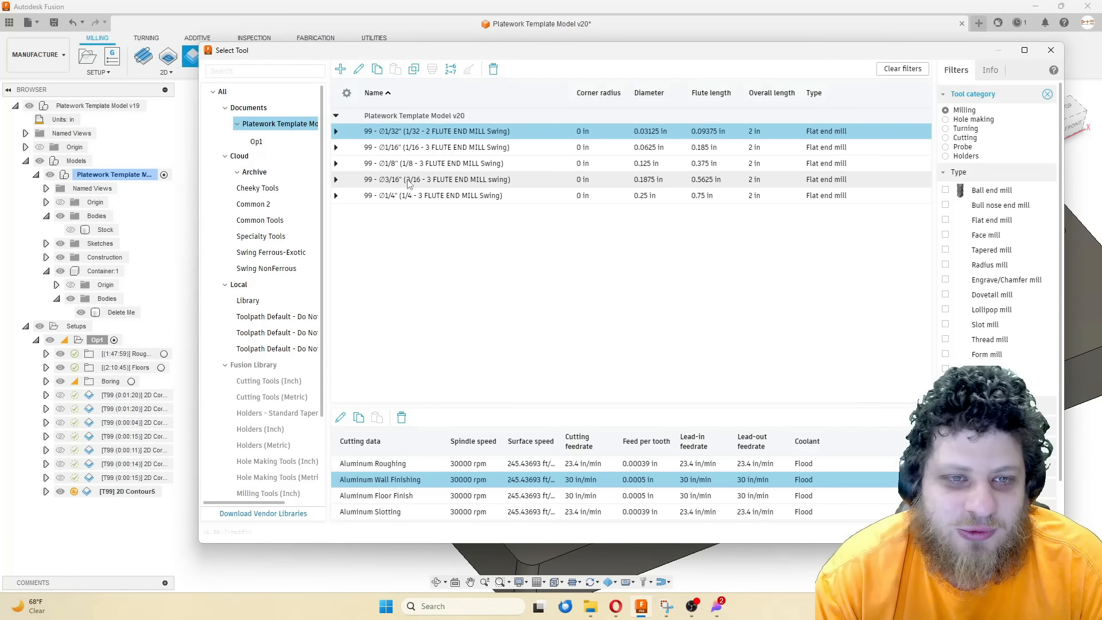
key(Down)
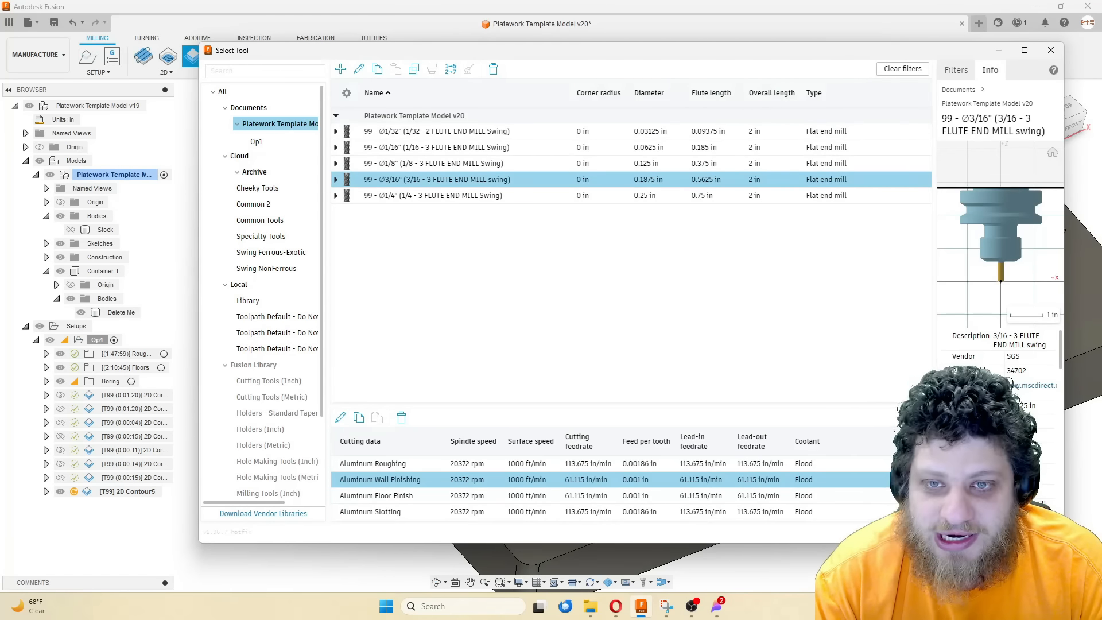
key(Return)
Chain the bottom edges of the three raised bosses as contours, generate the operation and display its toolpath
click(761, 83)
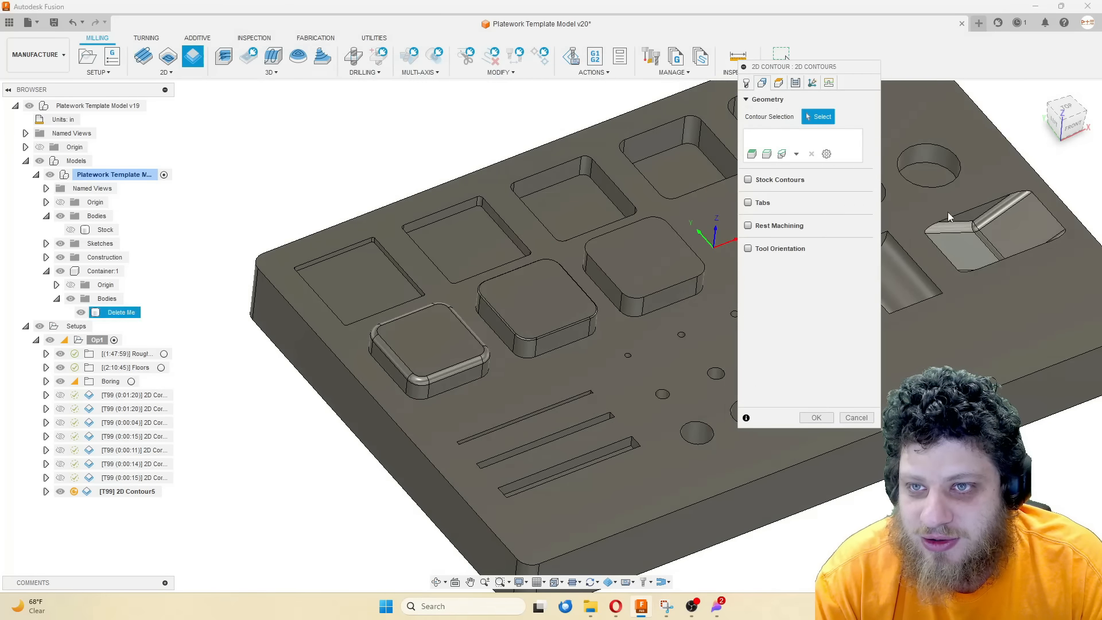
click(480, 381)
click(560, 342)
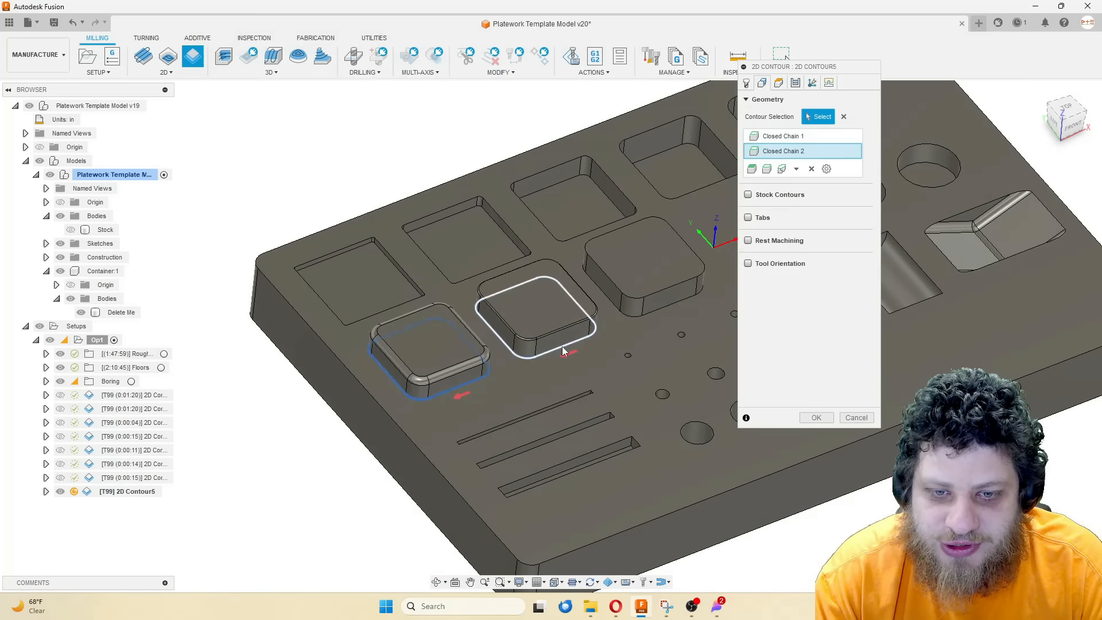
click(660, 306)
middle_drag(659, 306, 546, 347)
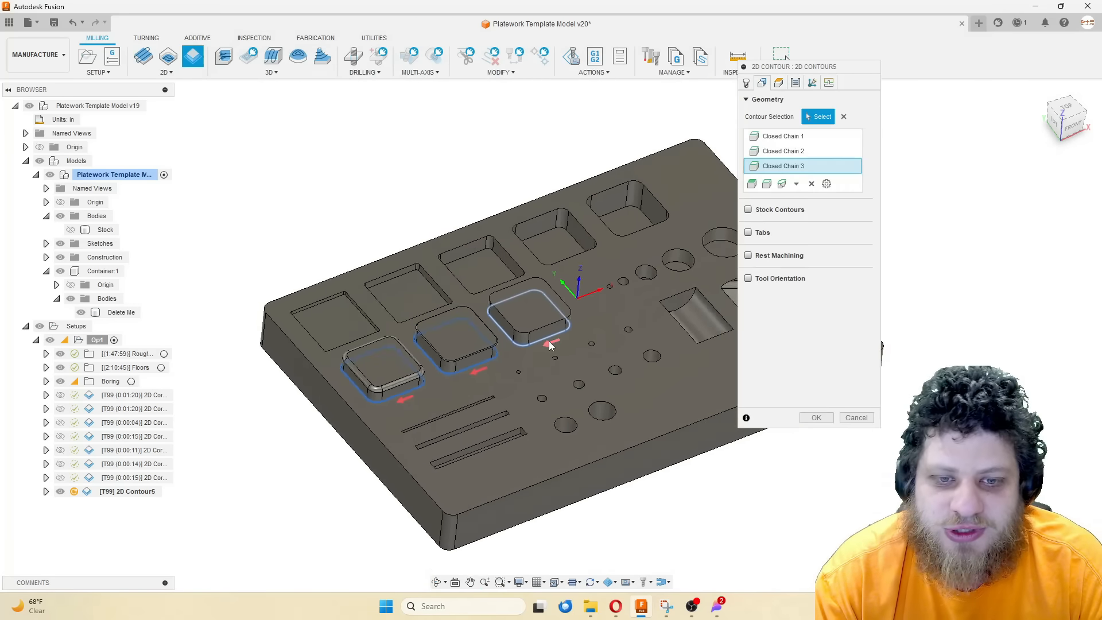
key(Return)
scroll(543, 350, up, 4)
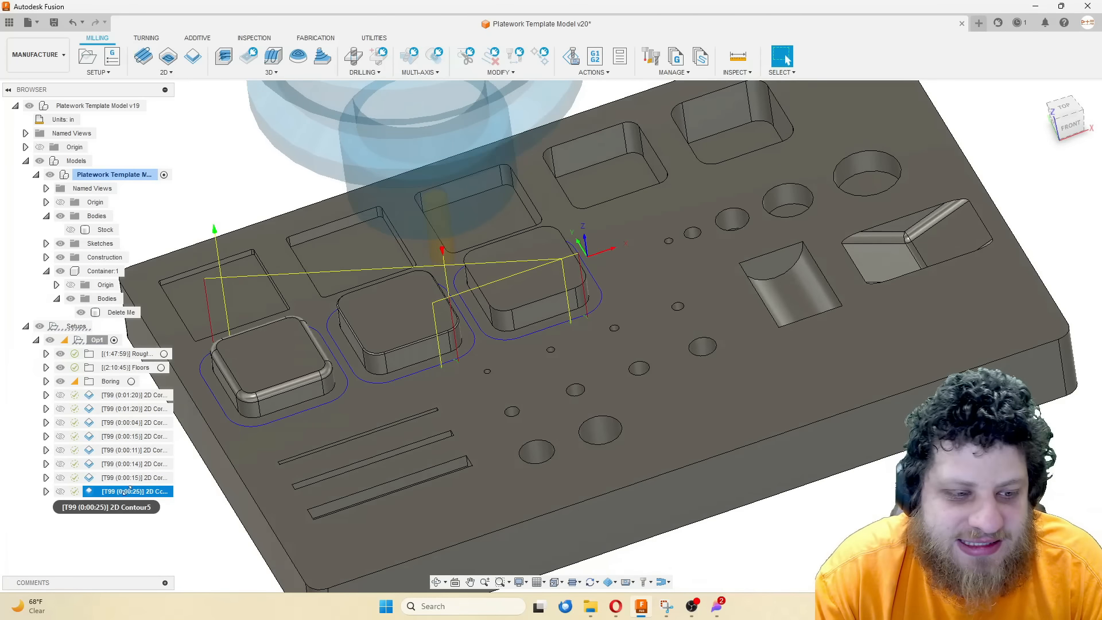
click(123, 492)
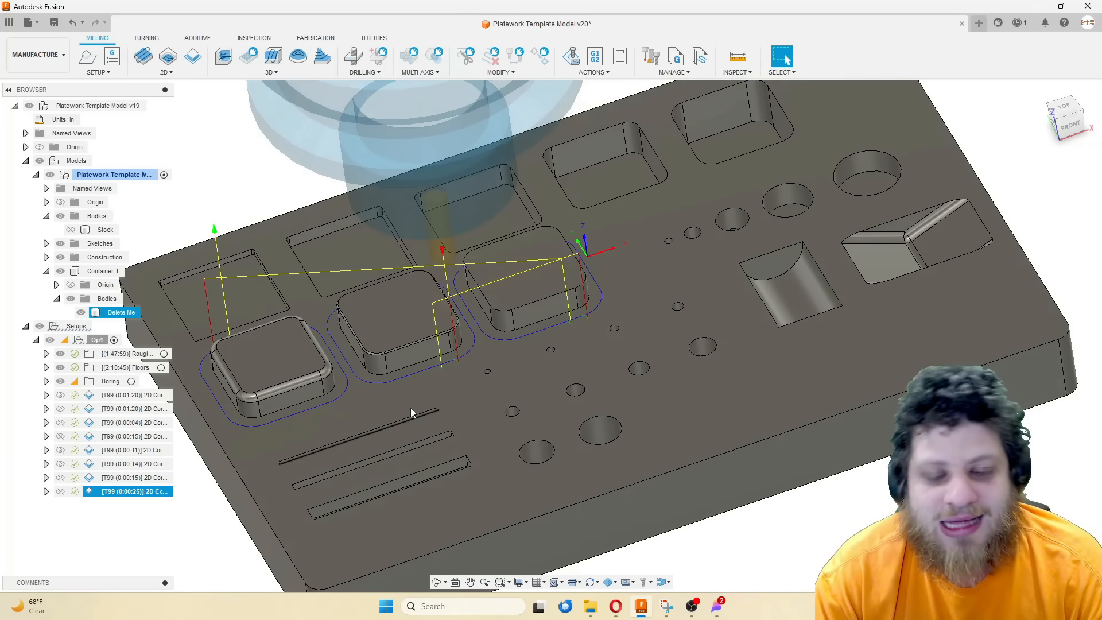
Edit the raised bosses' 2D Contour operation and set its compensation type to In control
shift+middle_drag(411, 407, 425, 357)
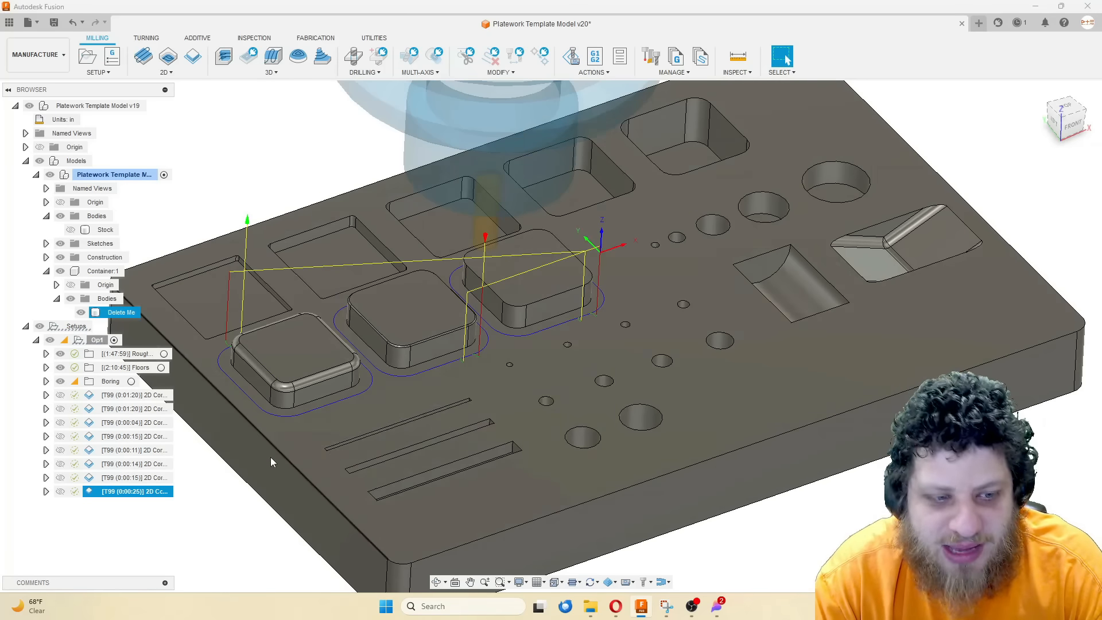
double_click(138, 492)
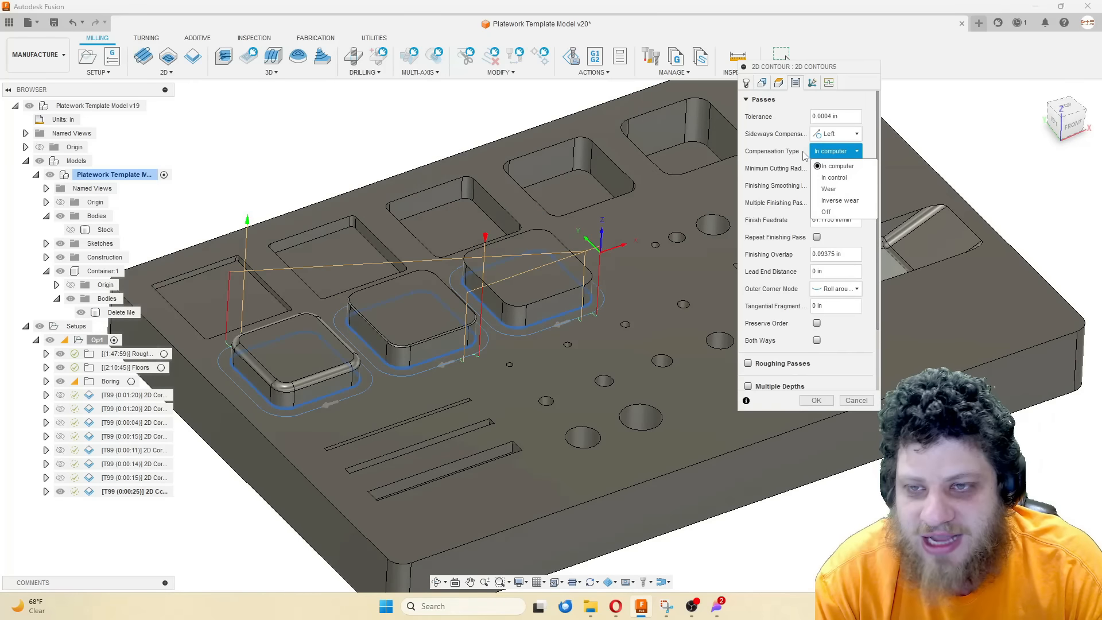
click(835, 151)
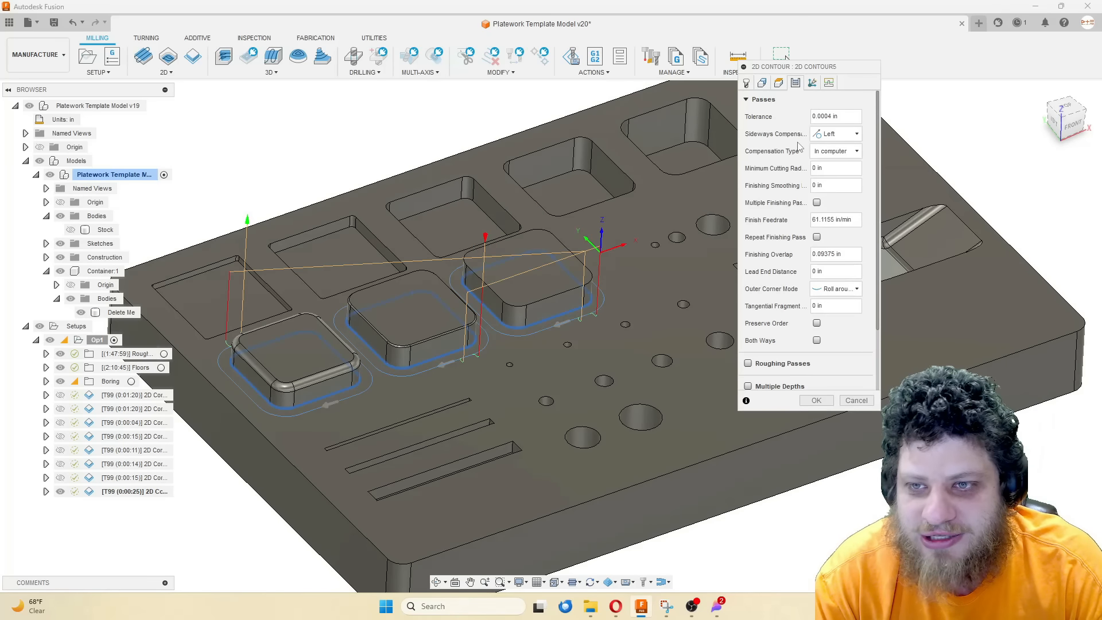
click(835, 151)
click(859, 178)
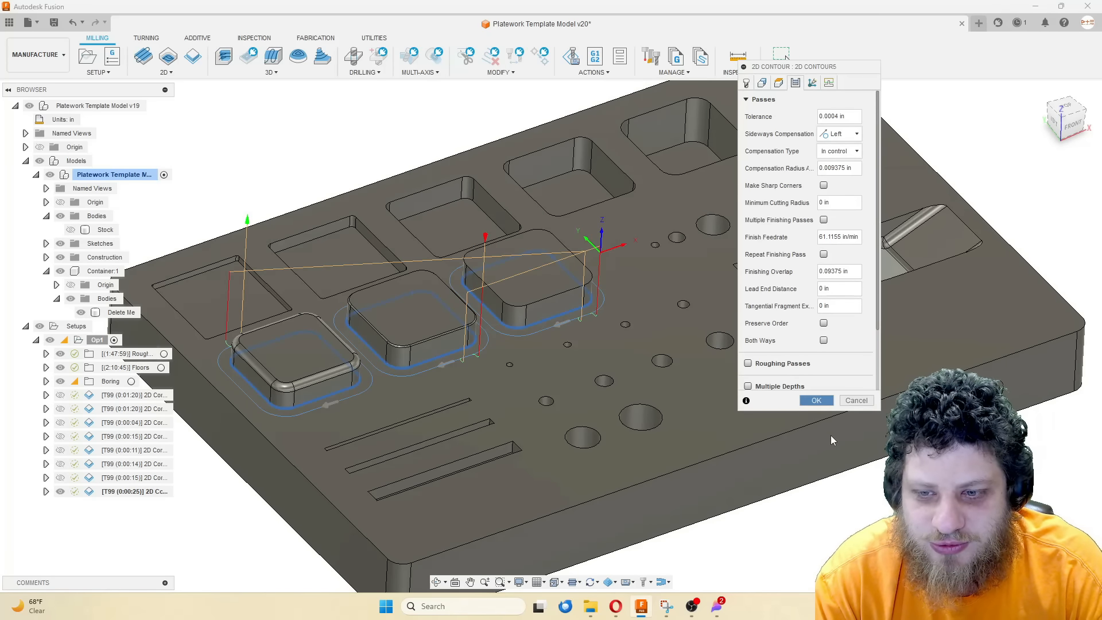
Enable Stock to Leave on the boss contour with 0 in radial and 0.0005 in axial, and regenerate the toolpath
scroll(803, 258, down, 3)
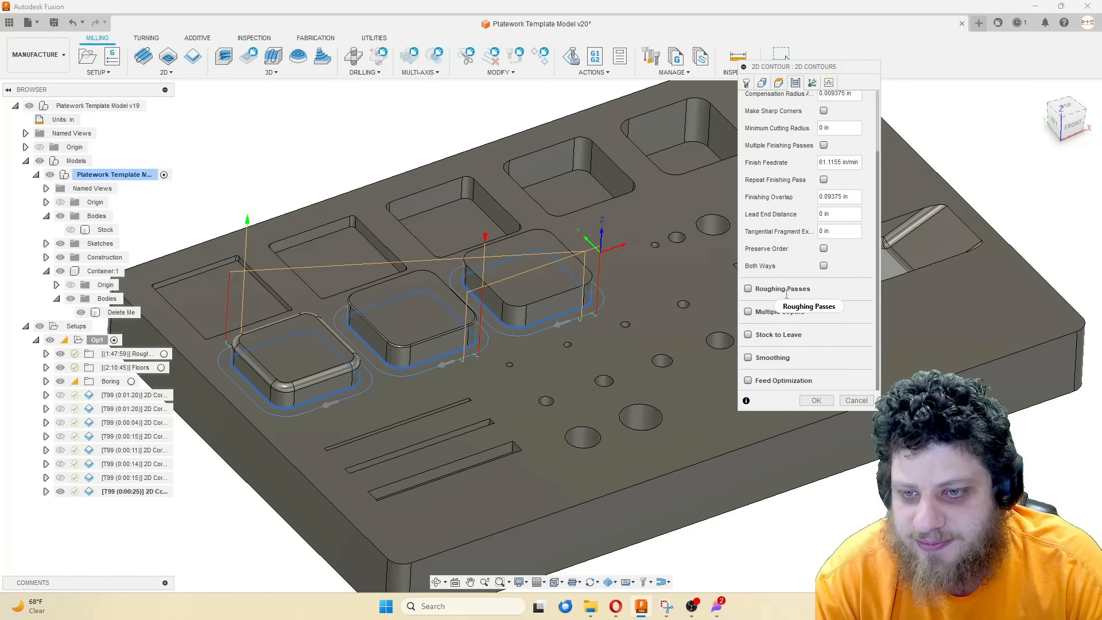
click(748, 334)
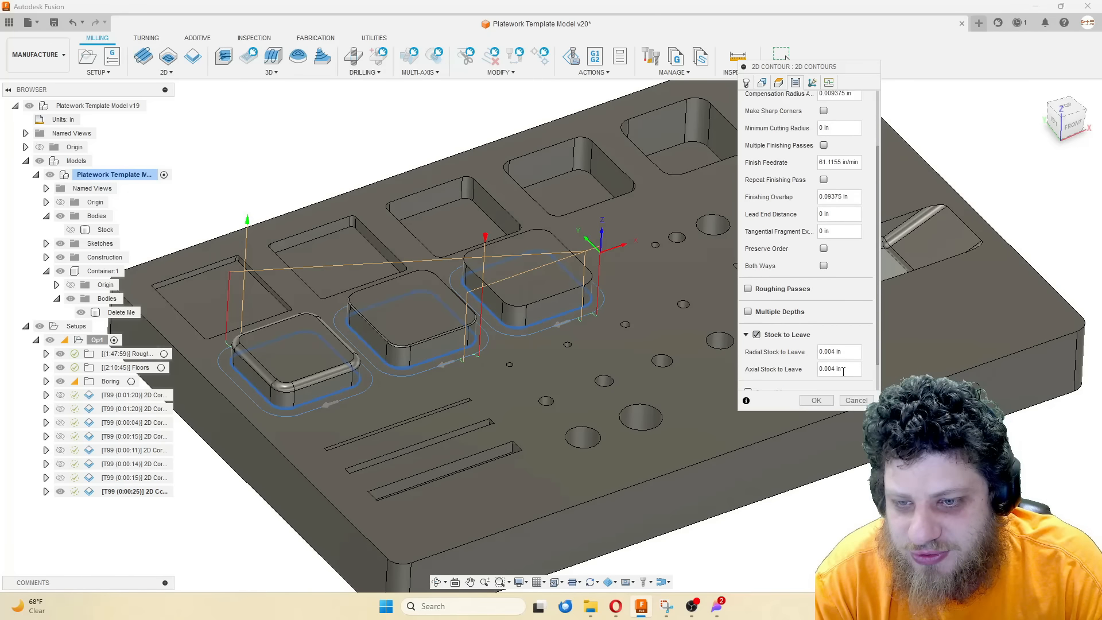
click(854, 353)
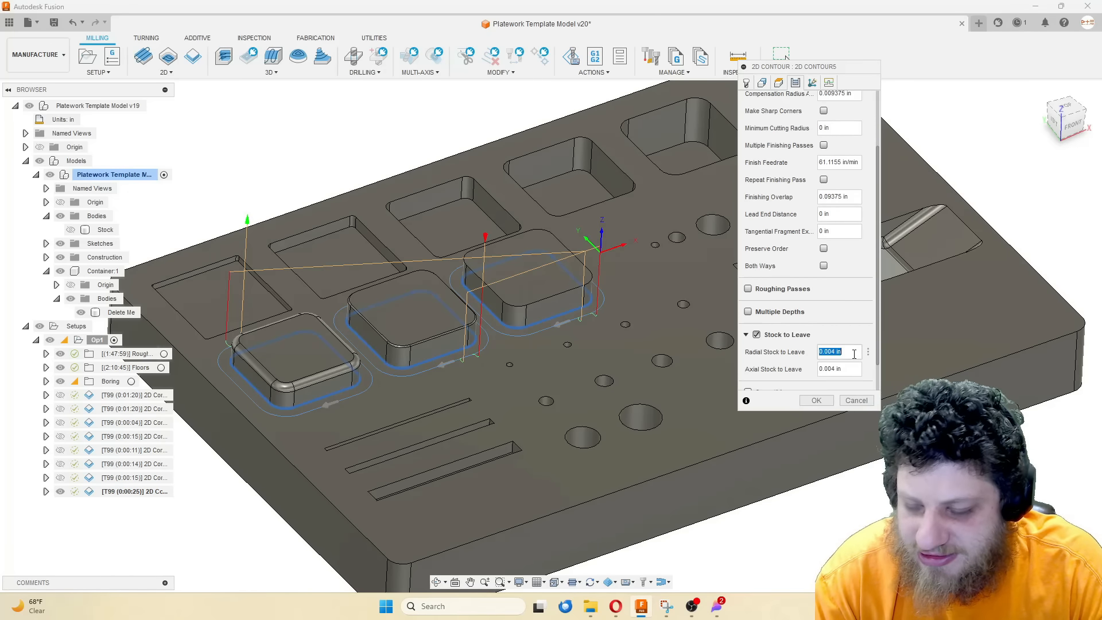
text(0)
click(838, 369)
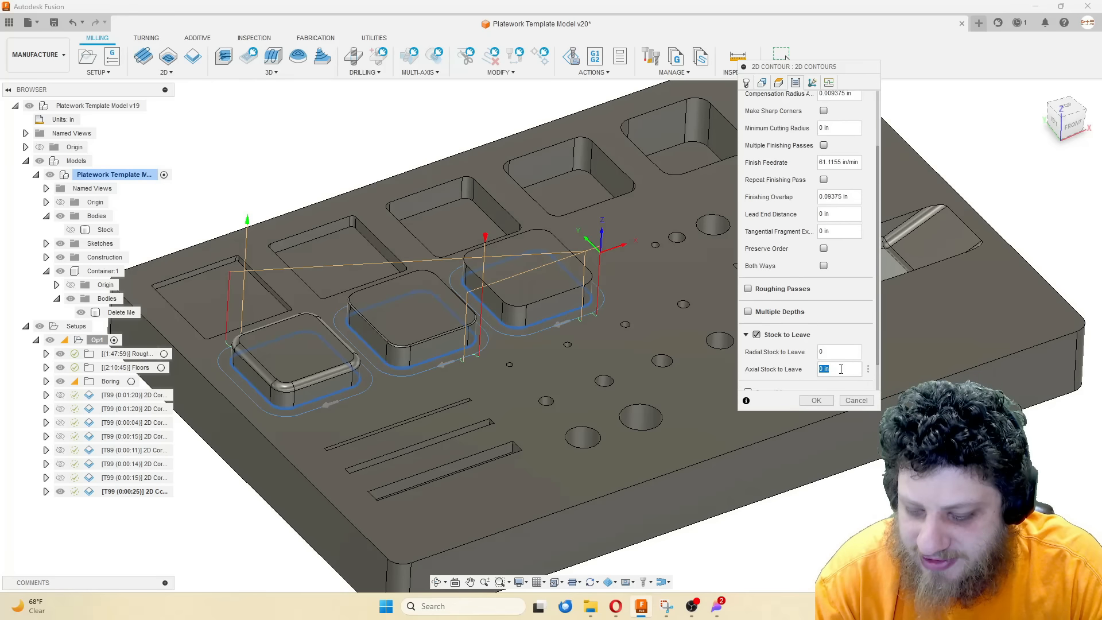
text(.0005)
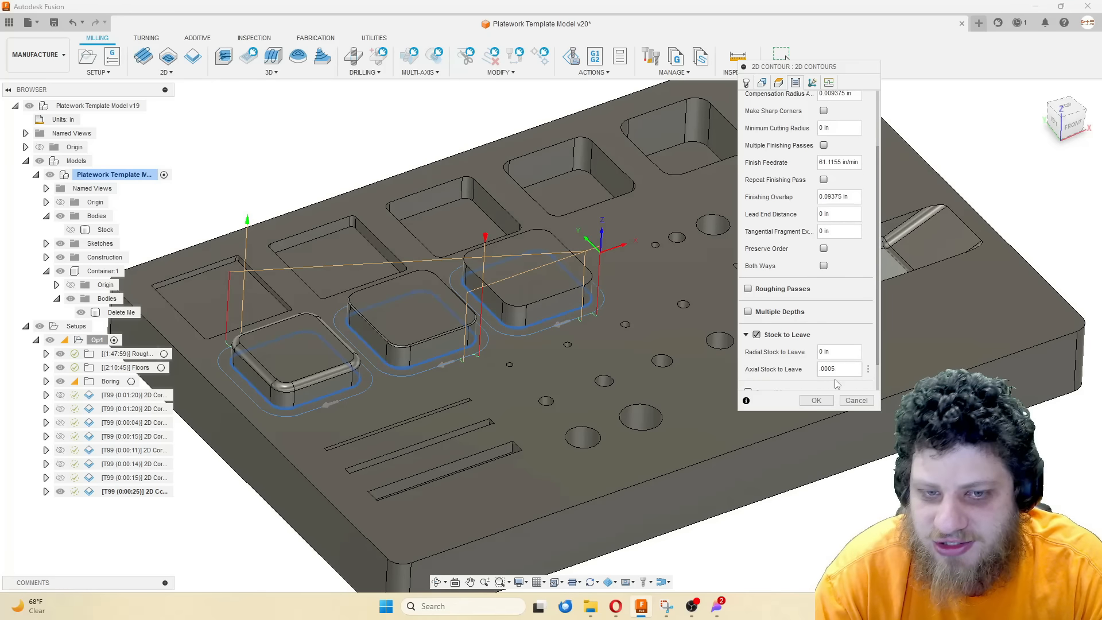
click(816, 400)
scroll(553, 328, up, 5)
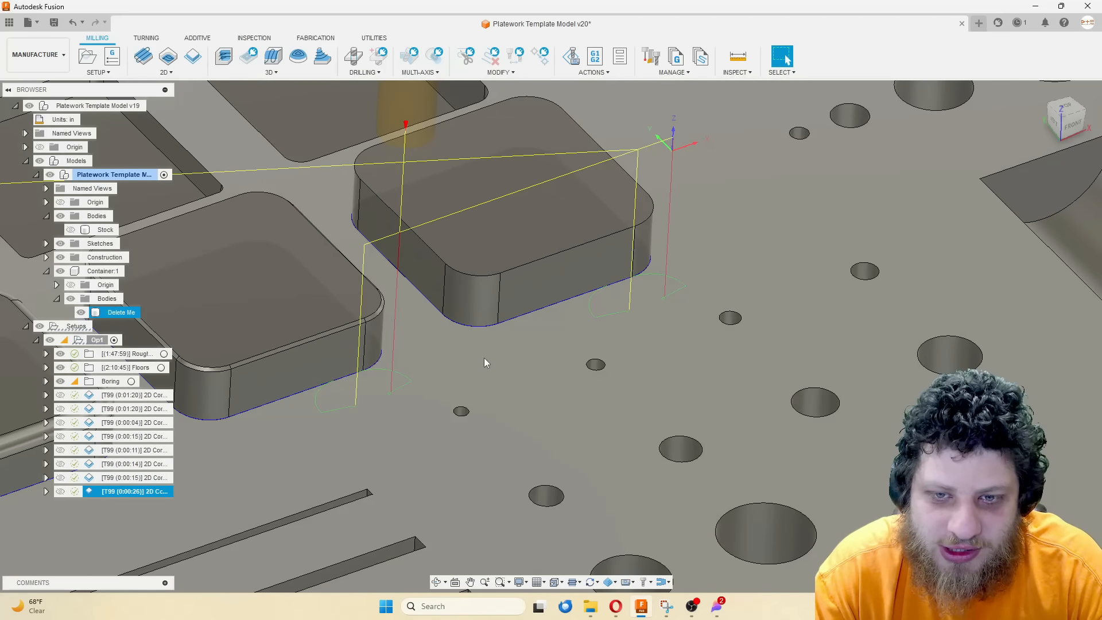
scroll(467, 360, down, 6)
scroll(527, 354, down, 3)
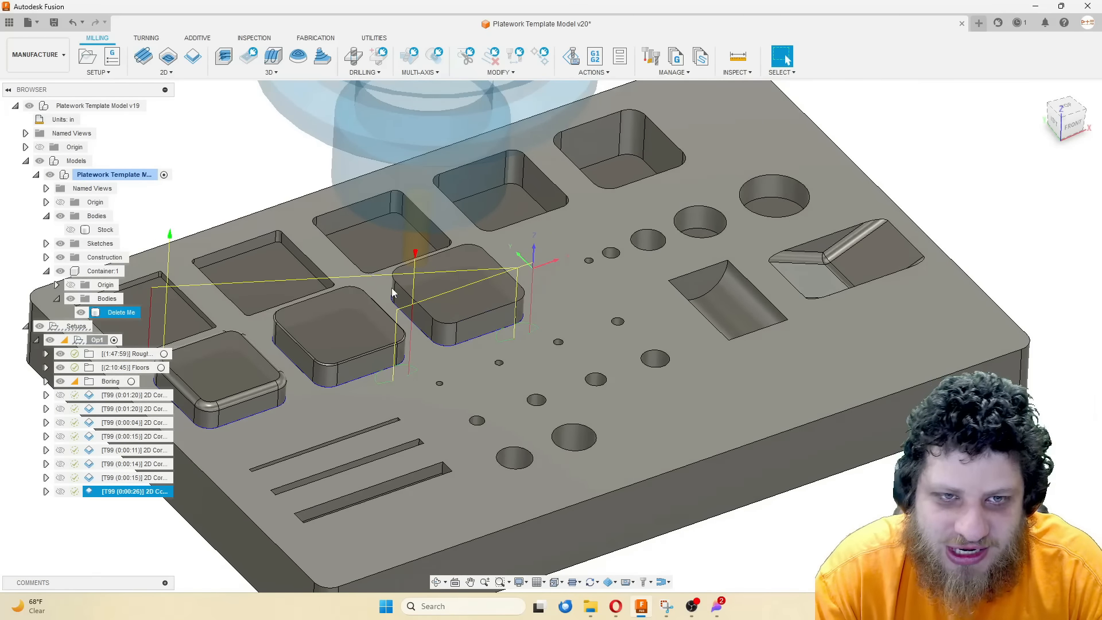
Review the combined toolpaths of the Roughing, Floors and Boring folders on the plate
click(586, 310)
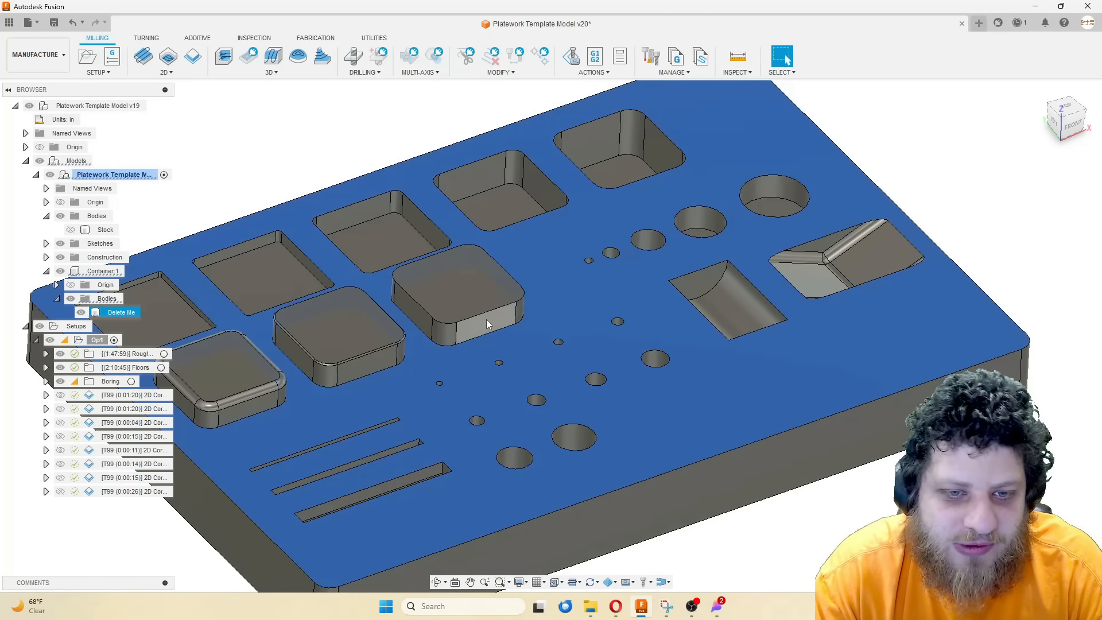
click(487, 320)
scroll(517, 340, down, 5)
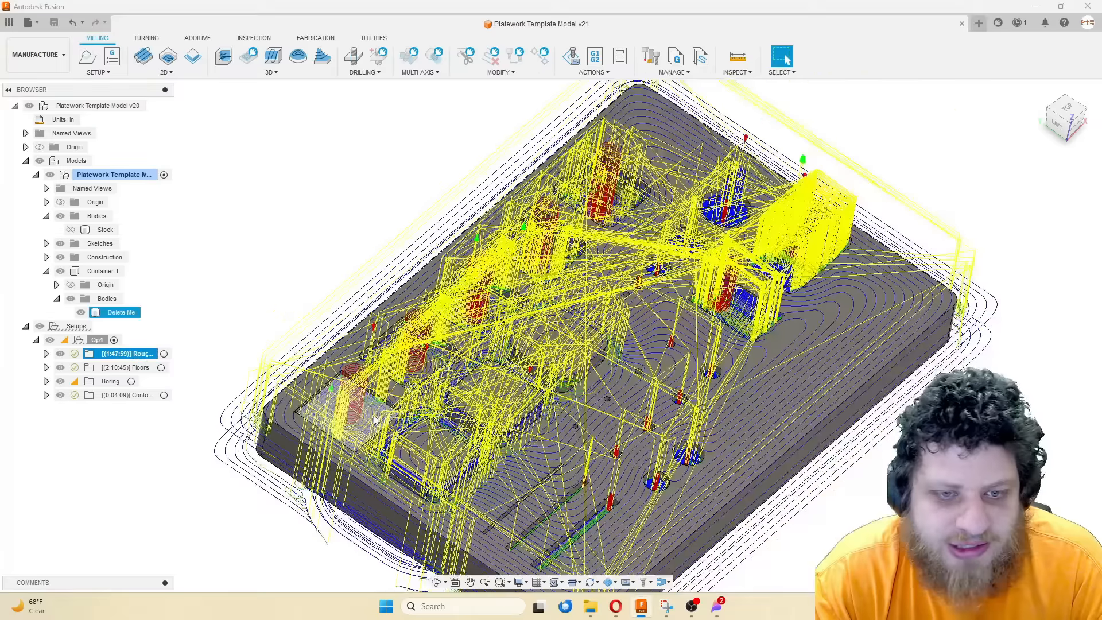
shift+middle_drag(374, 419, 351, 402)
click(128, 368)
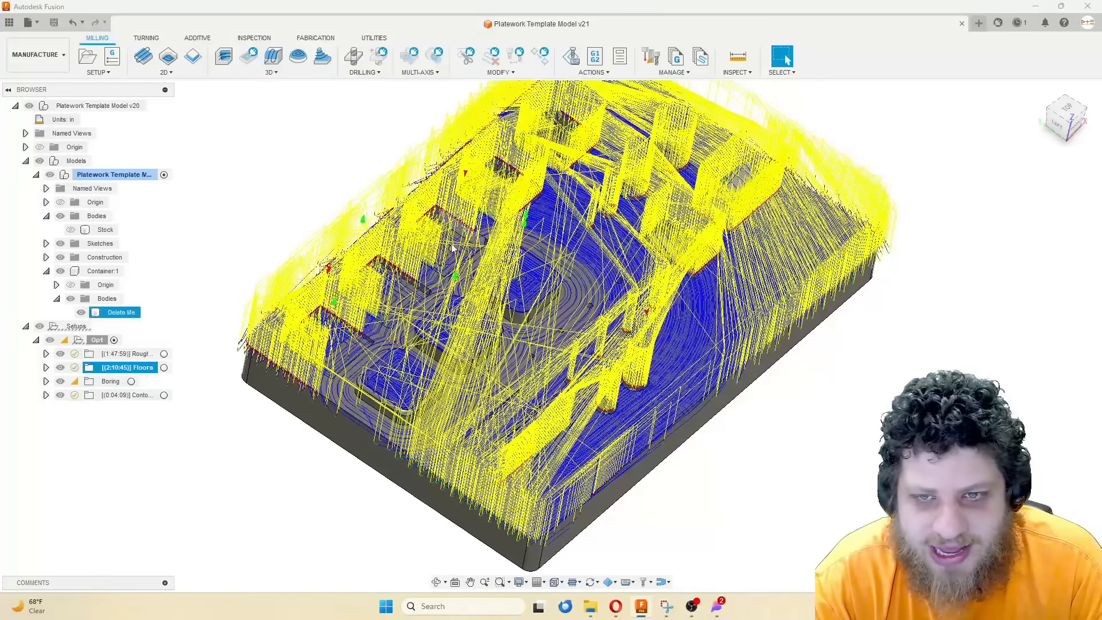
click(111, 381)
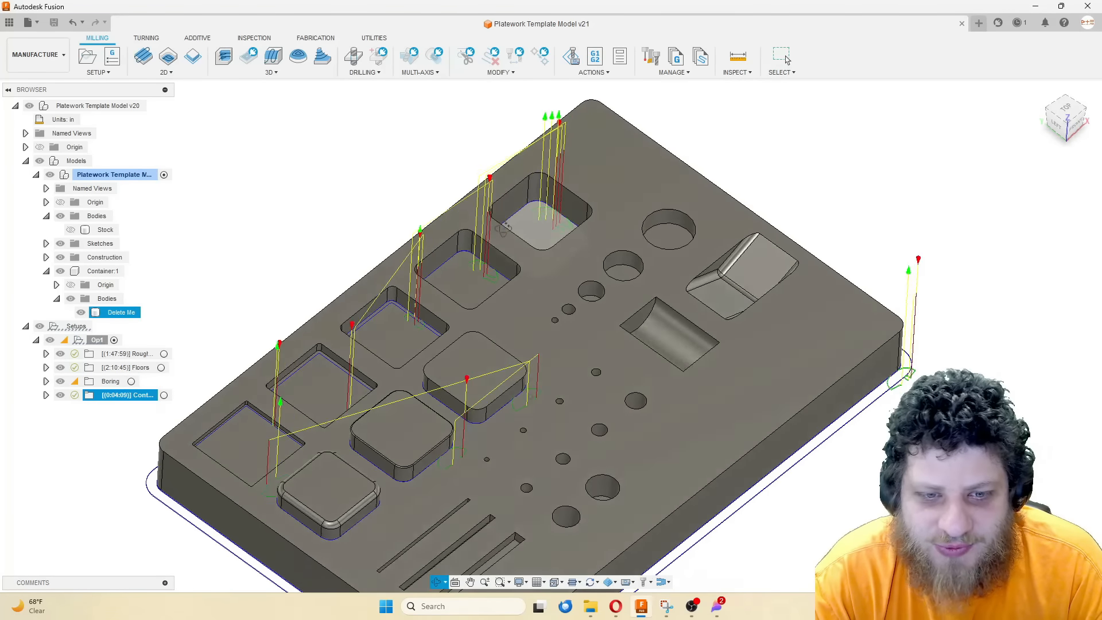
Examine the narrow slots, holes and curved and angled pockets for features that still need machining operations
scroll(469, 251, up, 5)
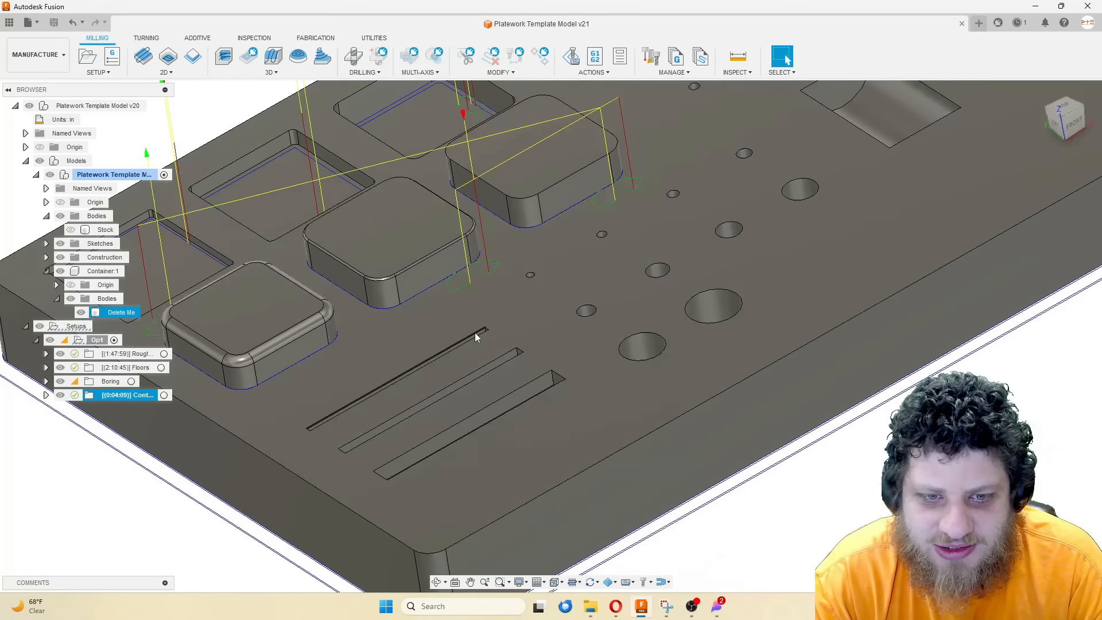
scroll(597, 341, down, 3)
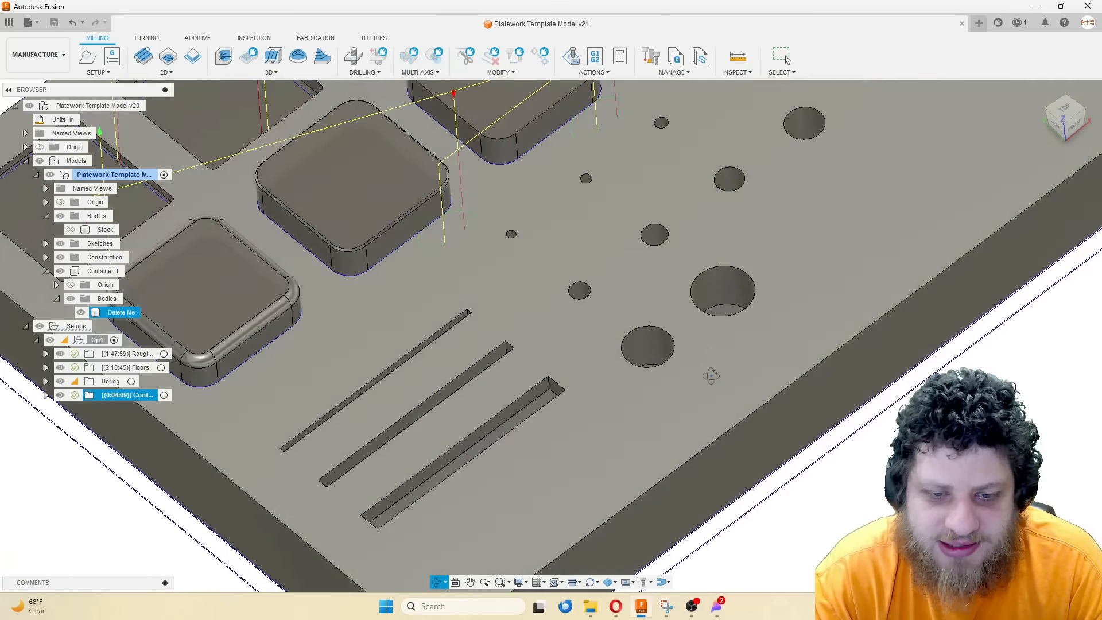
shift+middle_drag(597, 341, 630, 200)
scroll(551, 287, up, 3)
scroll(631, 199, up, 4)
scroll(517, 279, down, 1)
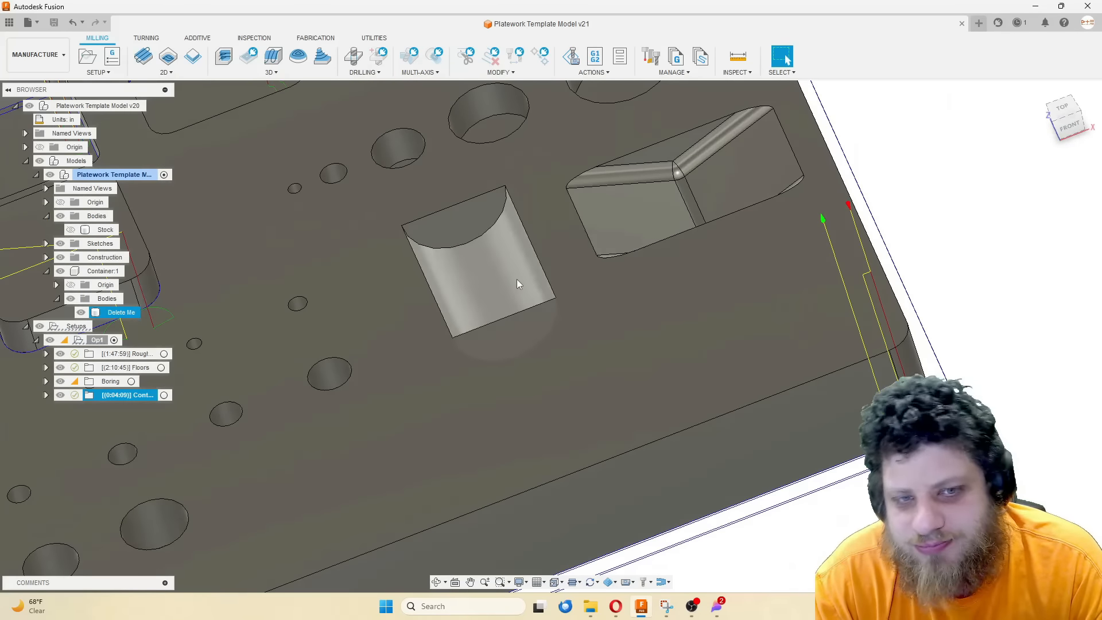
scroll(571, 266, down, 5)
shift+middle_drag(576, 269, 622, 257)
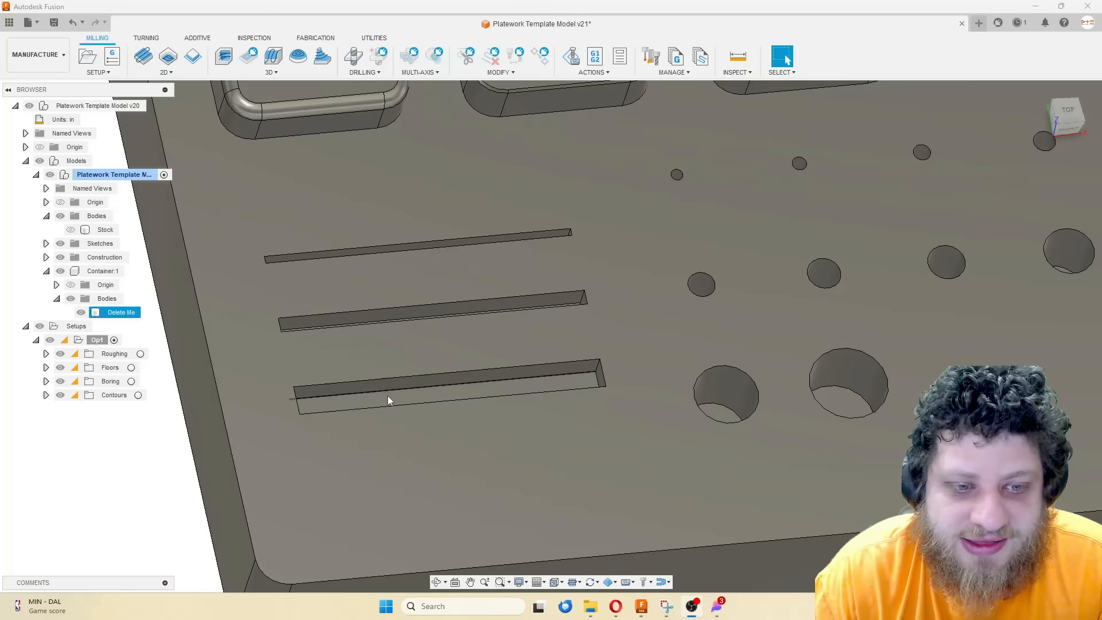
scroll(388, 395, up, 3)
scroll(264, 407, down, 3)
Create a Slot operation with the 1/8" 3-flute flat end mill and its Aluminum Slotting preset
click(173, 72)
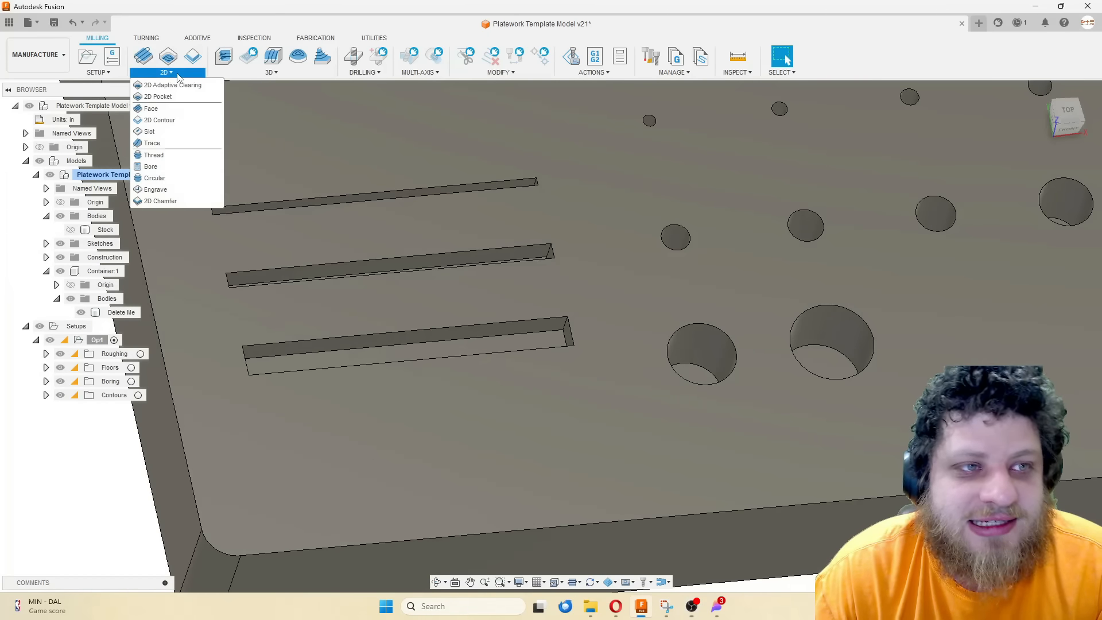
click(241, 74)
mouse_move(167, 73)
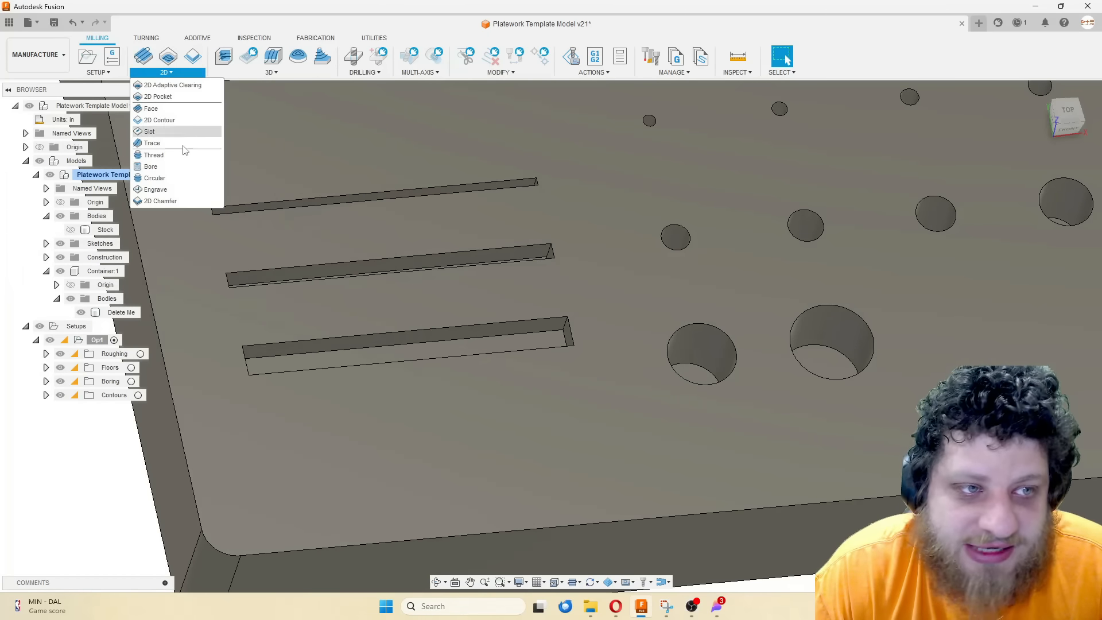
click(179, 135)
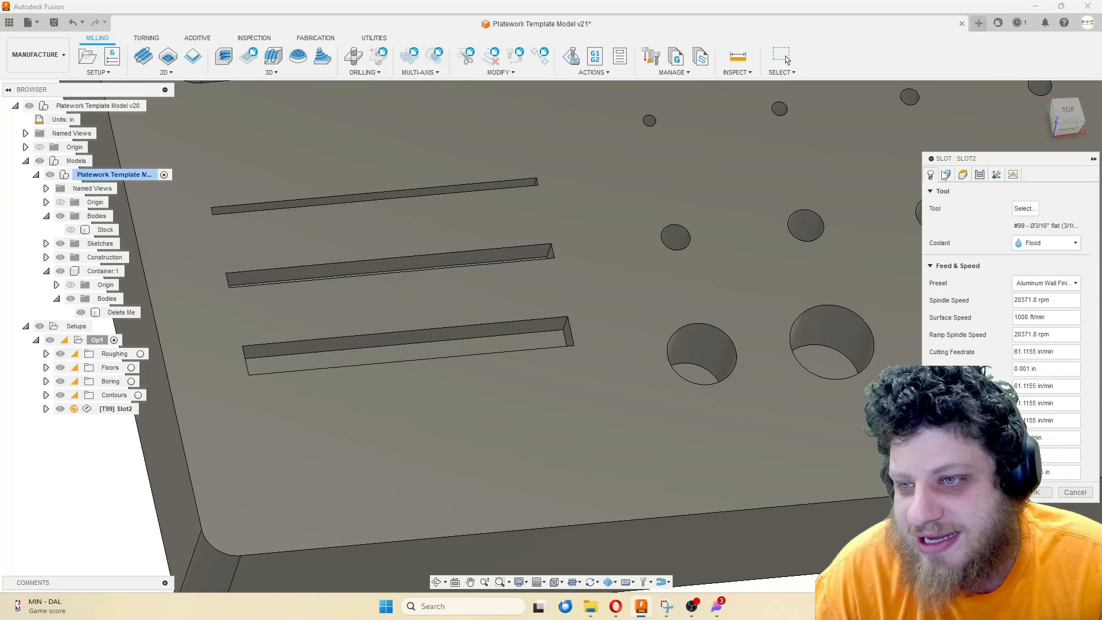
click(1025, 208)
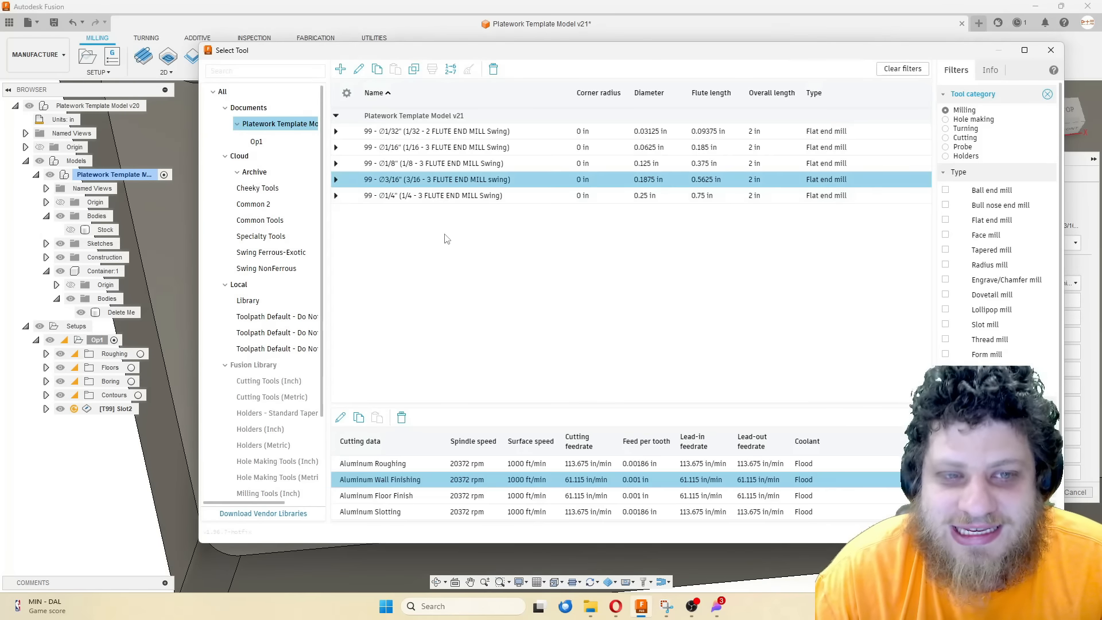
click(440, 164)
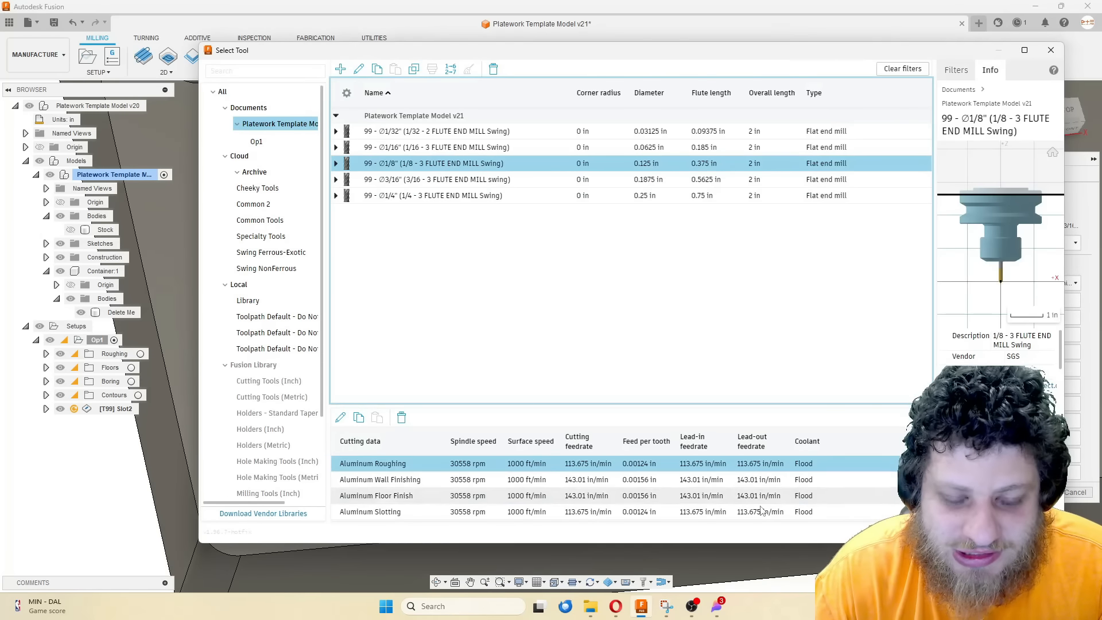
double_click(449, 511)
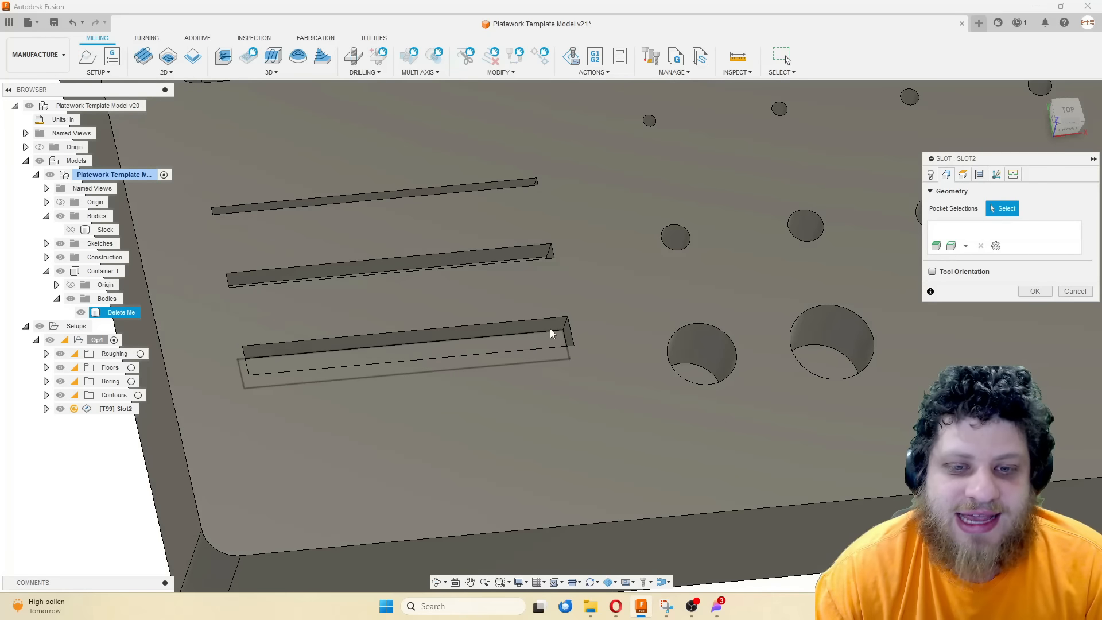
Chain the bottom edge of the widest slot as the pocket selection and generate the slotting toolpath
click(548, 329)
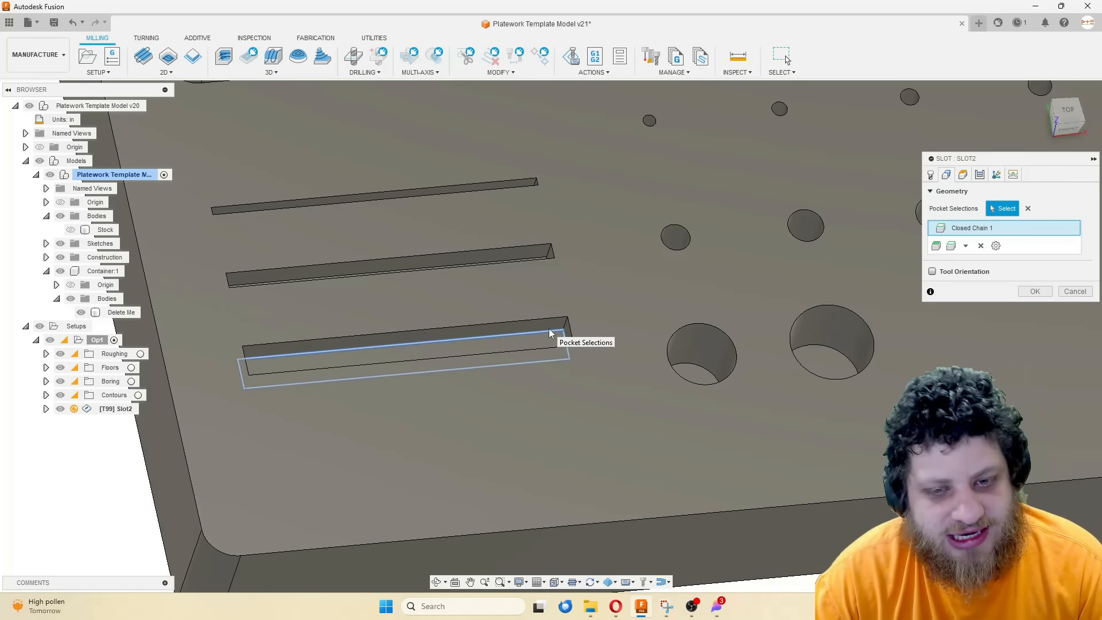
scroll(549, 328, down, 3)
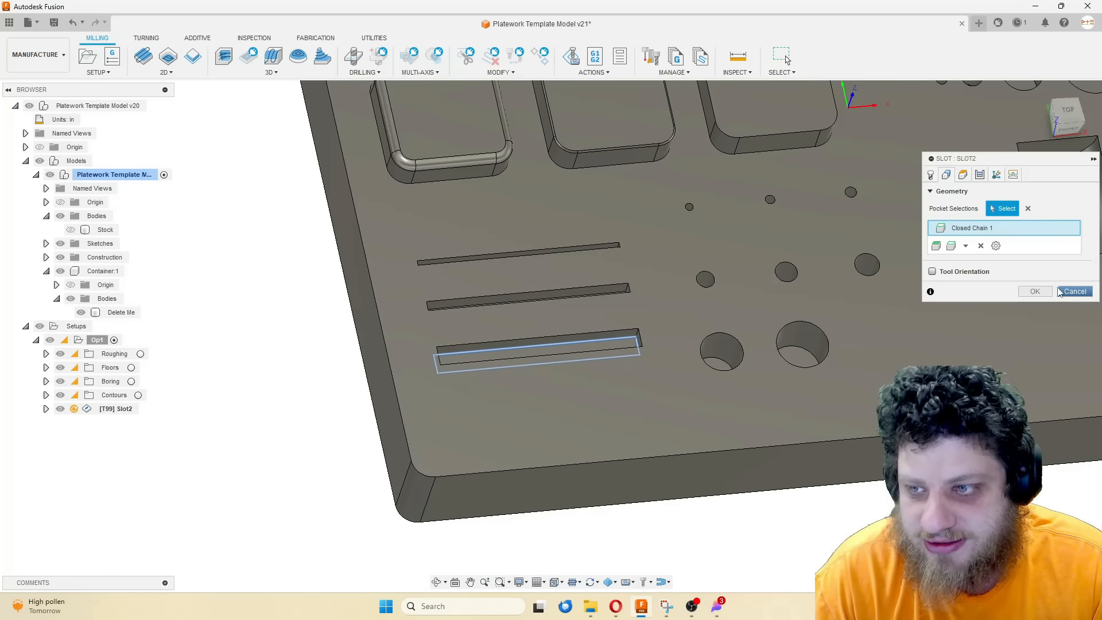
click(1035, 291)
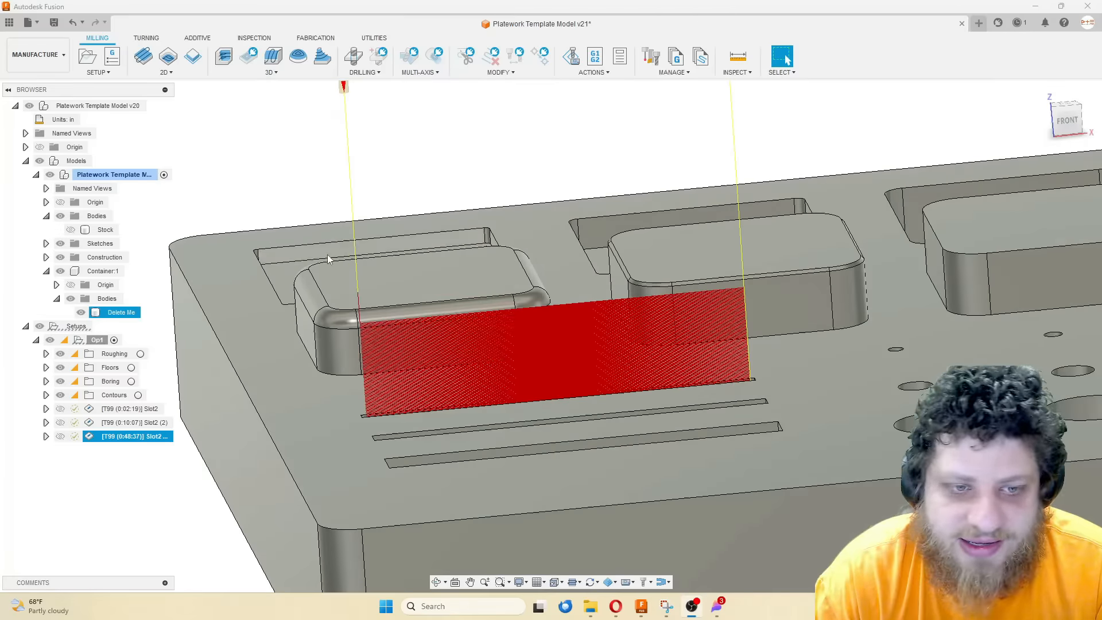
Set the narrowest slot operation's top height to Selection, reference the plate face surrounding the slots, and regenerate its toolpath
scroll(657, 346, up, 3)
scroll(655, 341, down, 3)
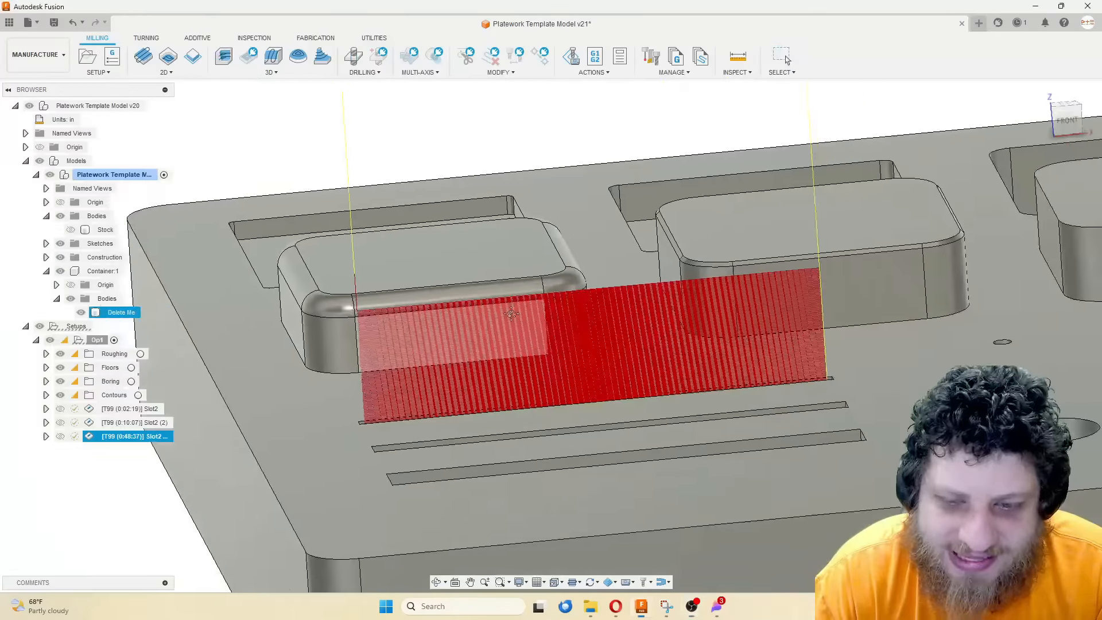
shift+middle_drag(655, 340, 668, 244)
scroll(555, 307, down, 5)
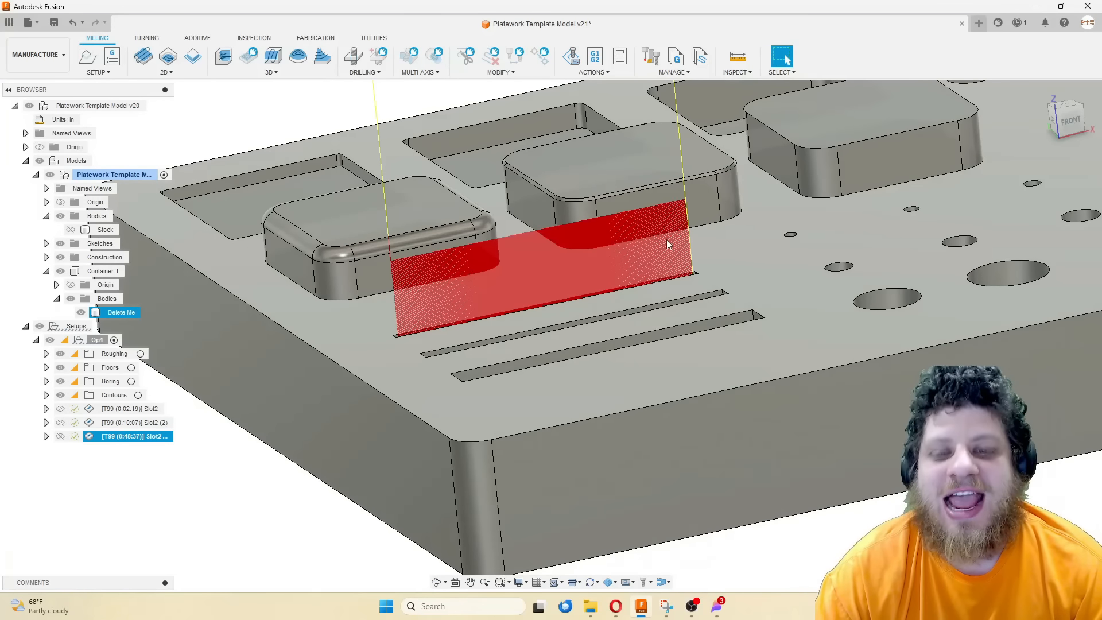
ctrl+click(89, 438)
double_click(89, 437)
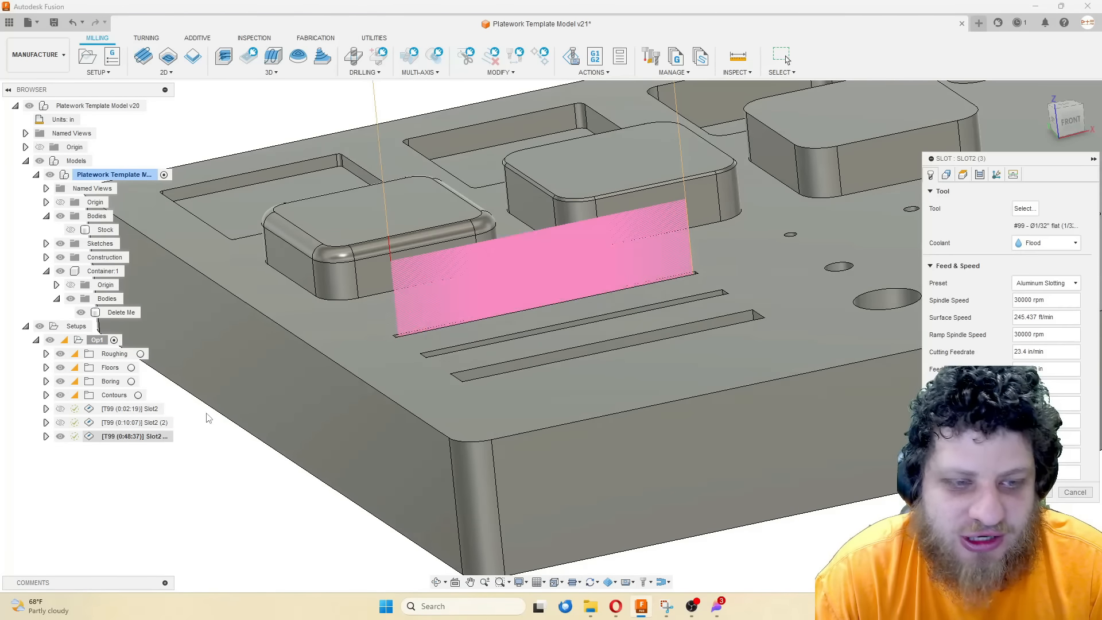
click(963, 175)
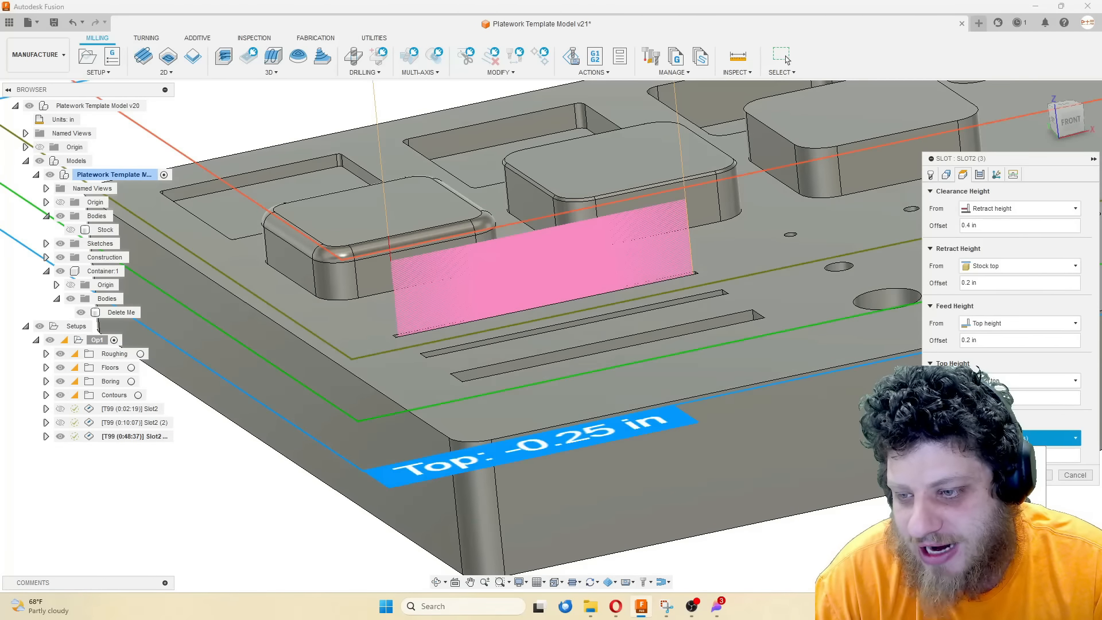
click(996, 379)
click(1010, 430)
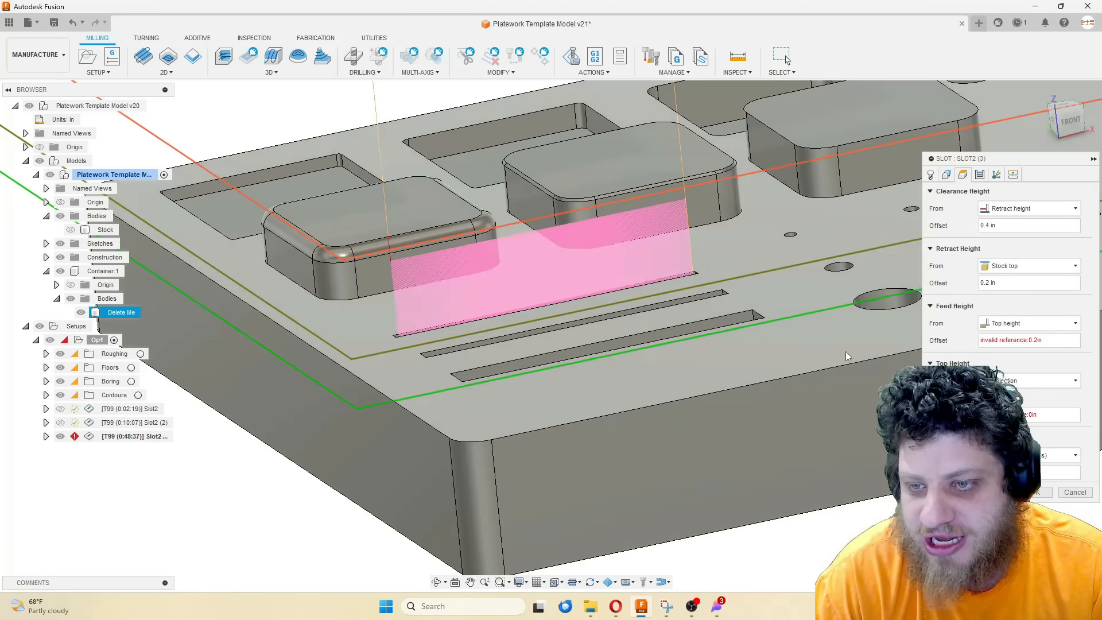
click(846, 351)
click(1033, 492)
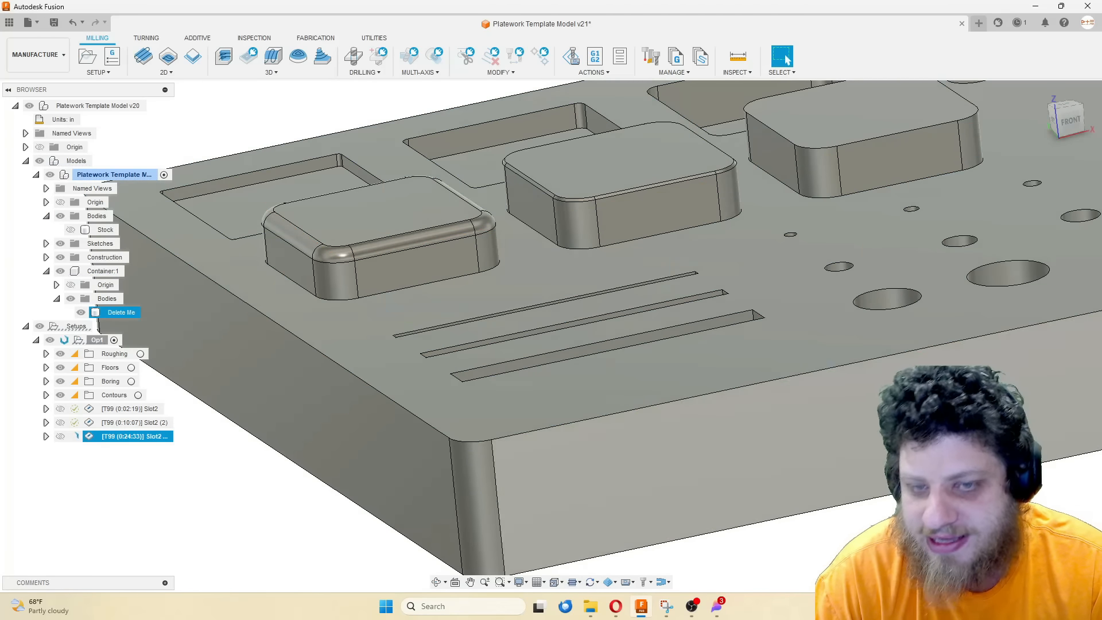
scroll(371, 310, up, 5)
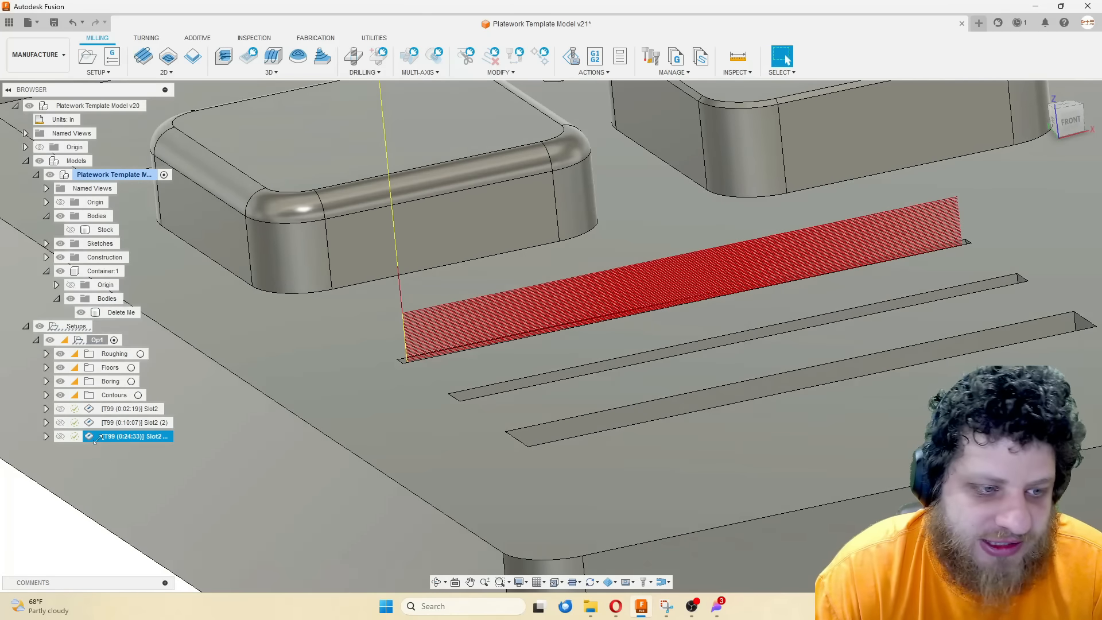
Reduce the ramp clearance height of the narrowest slot operation, regenerate its toolpath, and open the second slot operation for editing
double_click(135, 437)
scroll(350, 379, down, 2)
click(997, 174)
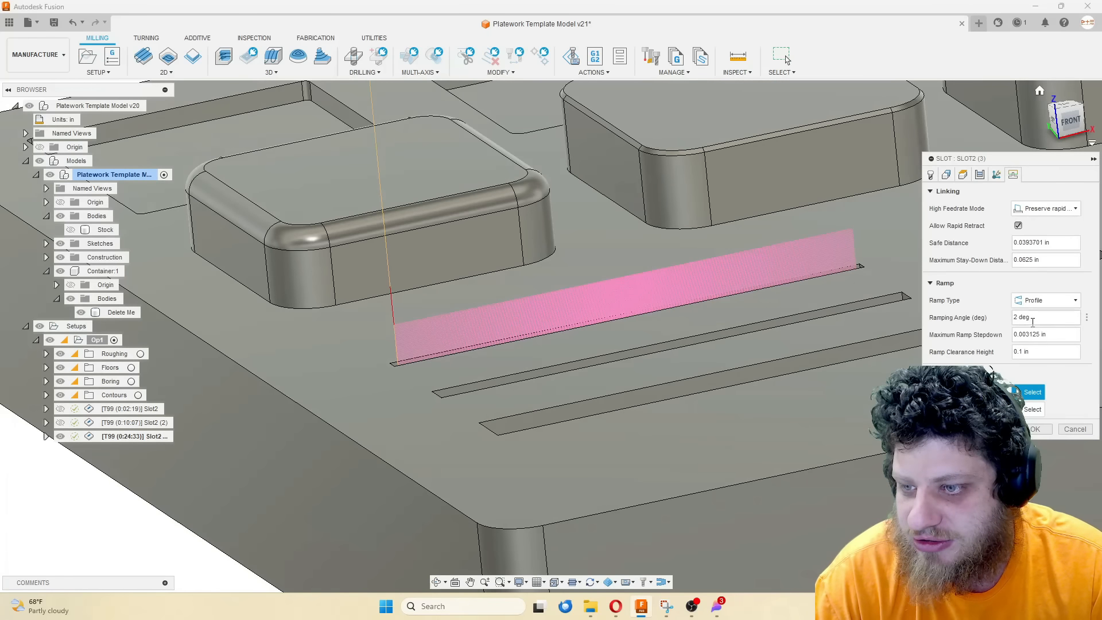
double_click(1023, 352)
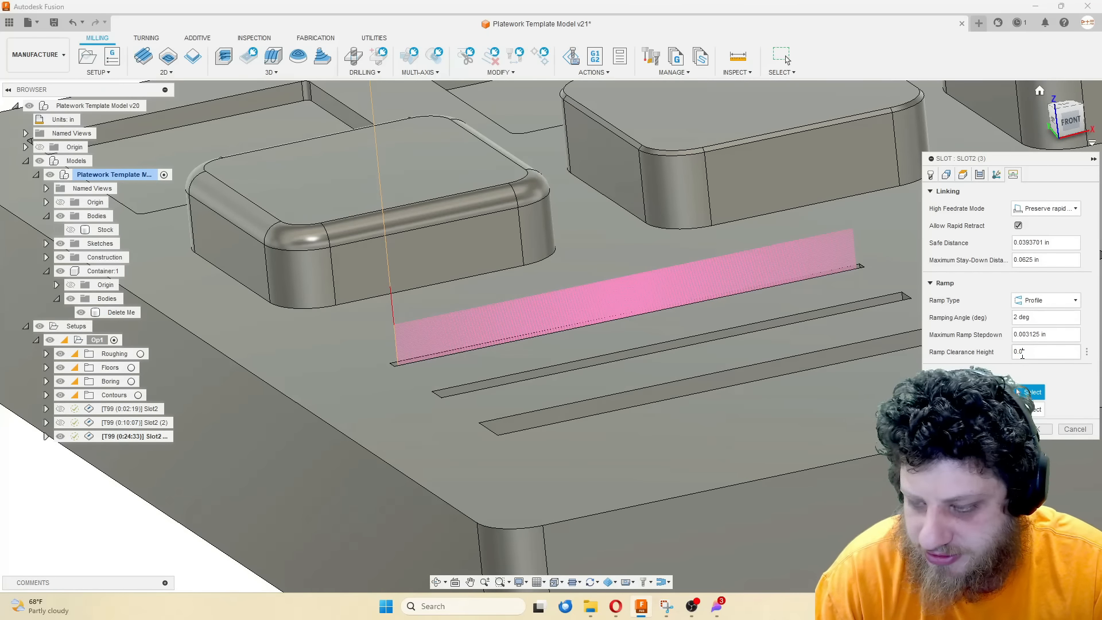
key(Return)
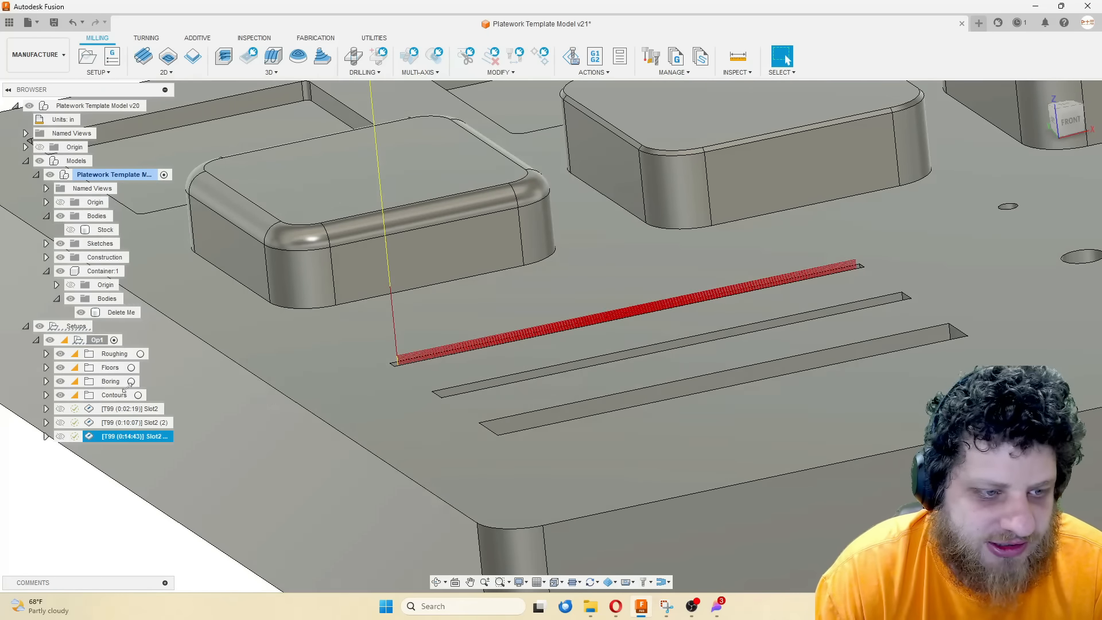
double_click(132, 422)
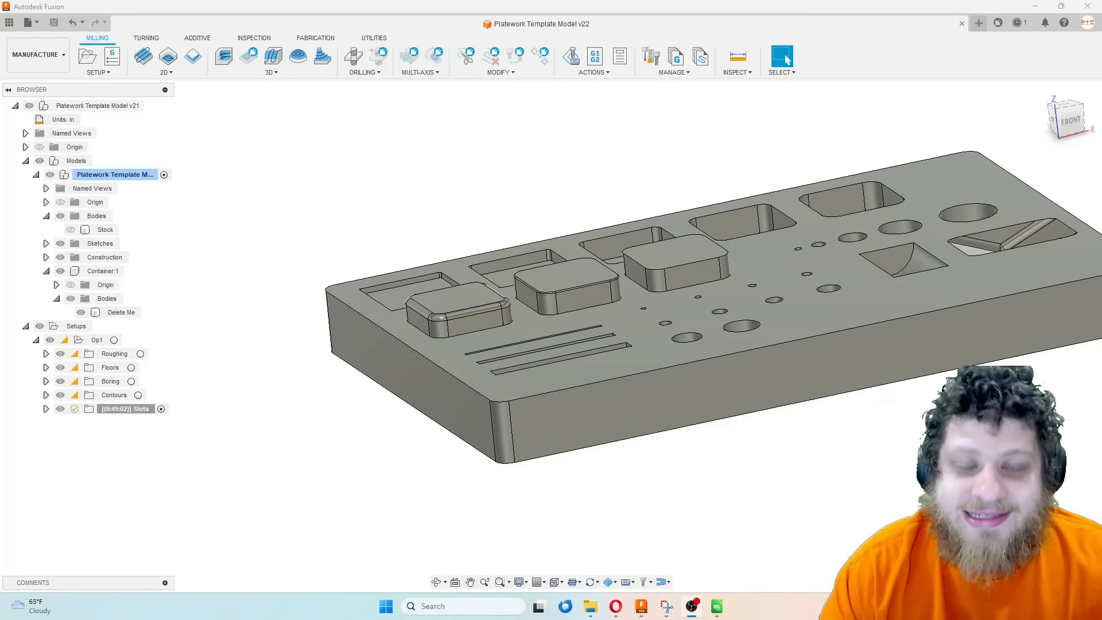
Examine the rows of small and medium holes beside the slots as candidates for thread milling
middle_drag(698, 236, 550, 248)
key(Escape)
scroll(505, 228, up, 3)
scroll(507, 231, down, 3)
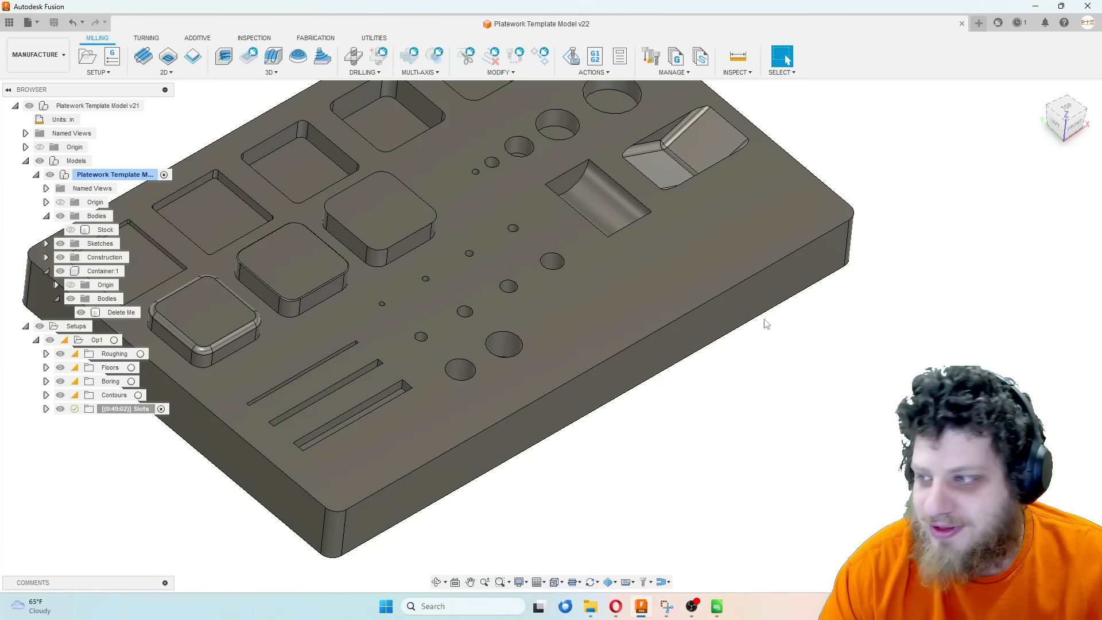
shift+middle_drag(763, 319, 738, 296)
scroll(506, 291, up, 5)
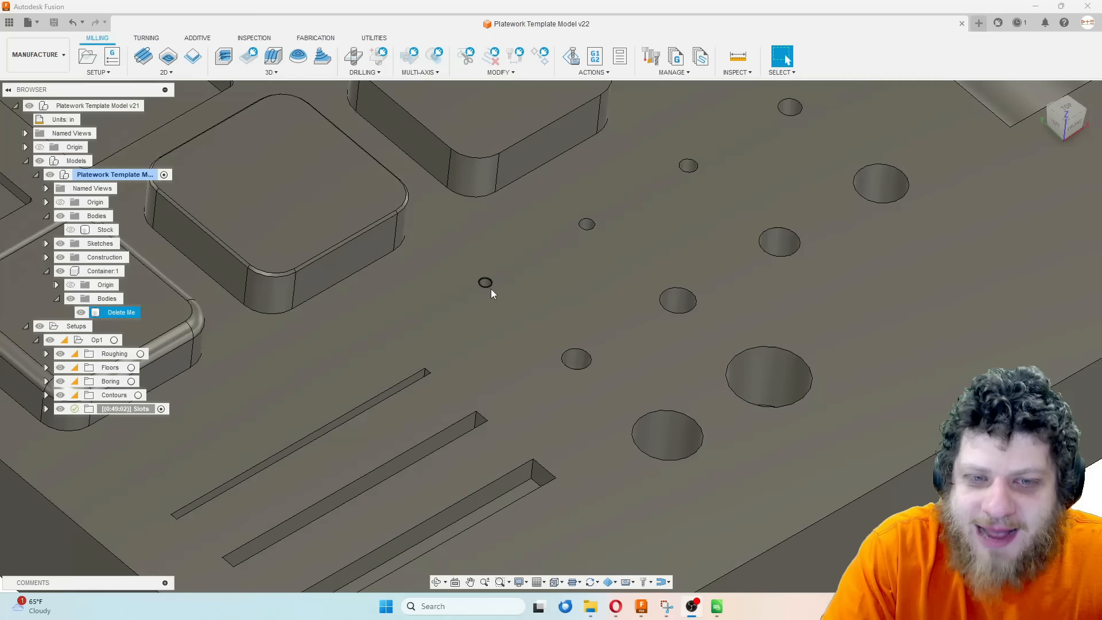
scroll(494, 276, up, 2)
scroll(499, 290, down, 6)
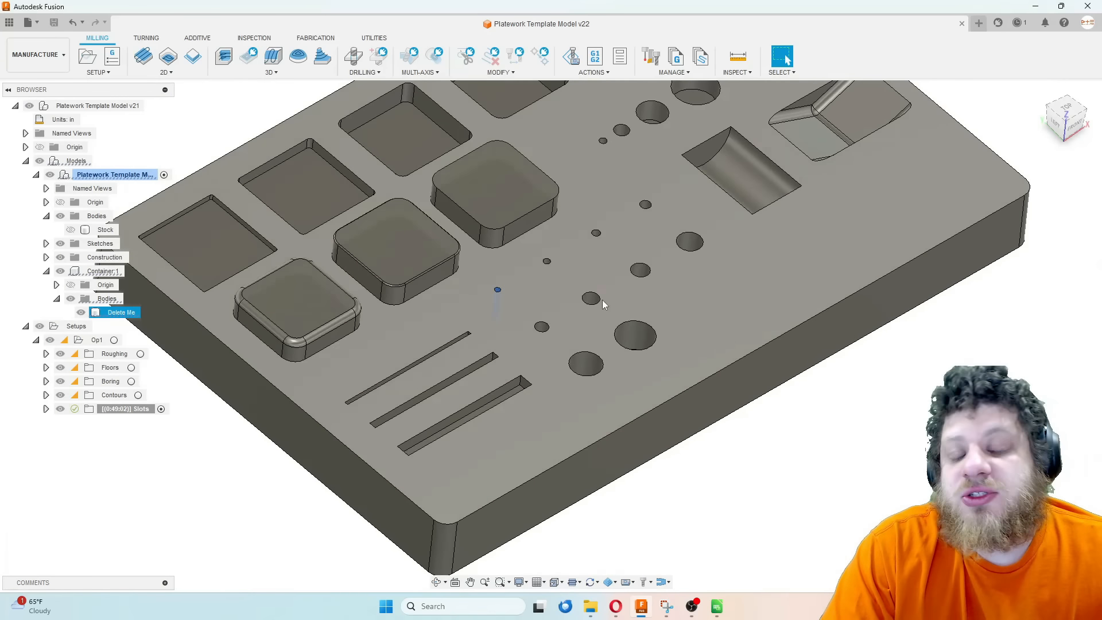
click(593, 299)
middle_drag(551, 249, 521, 260)
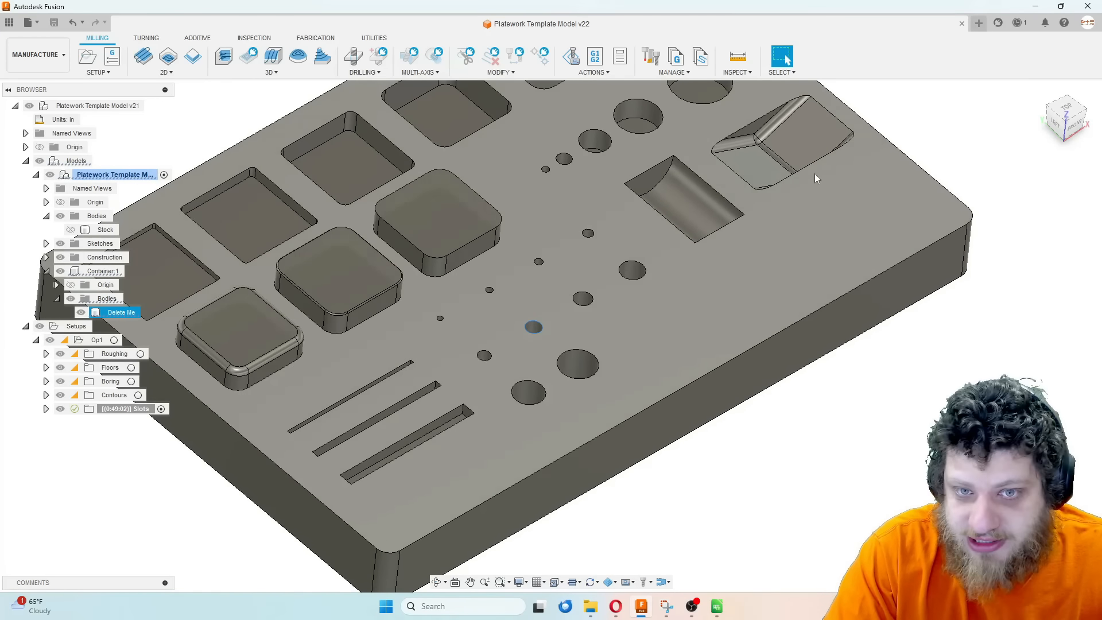
scroll(575, 275, up, 5)
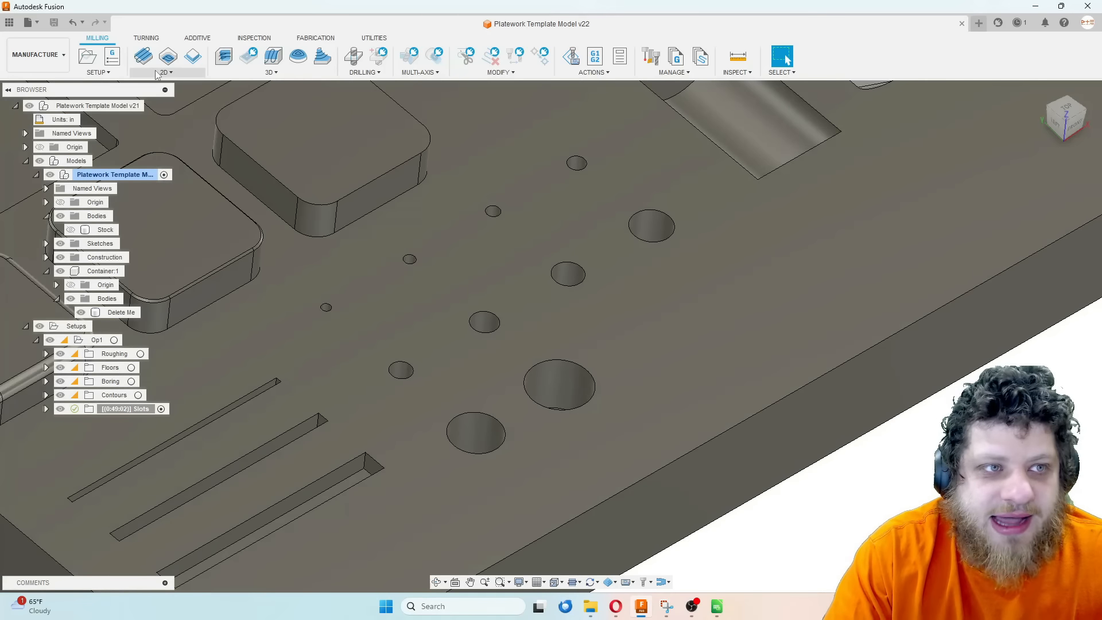
Create a 2D Thread operation that picks its holes by diameter range
click(167, 71)
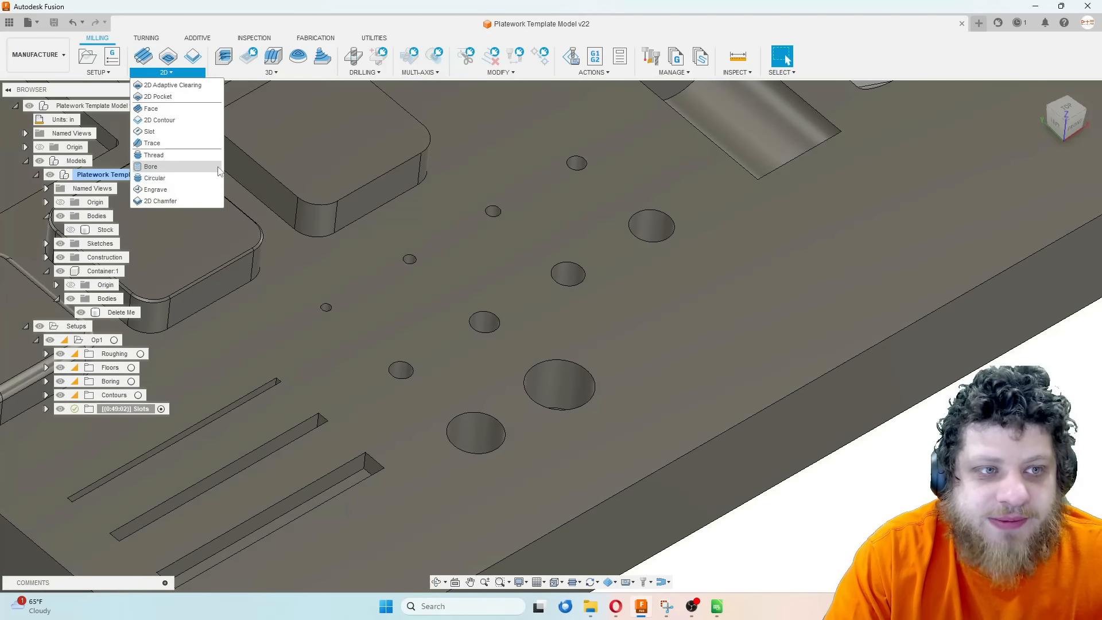
click(172, 157)
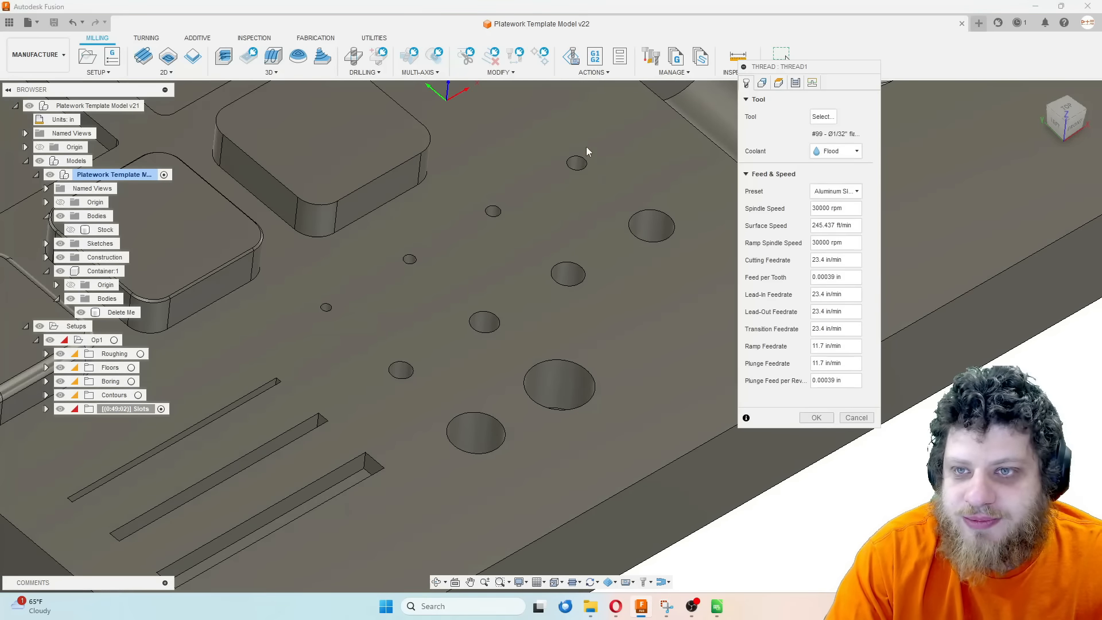
click(762, 83)
click(837, 118)
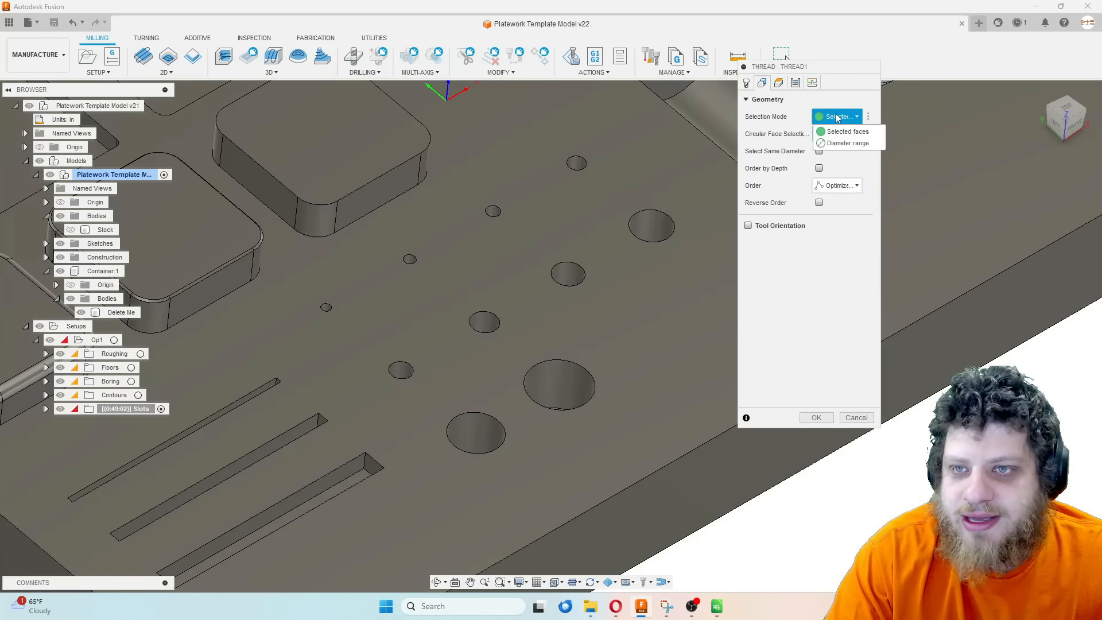
click(847, 143)
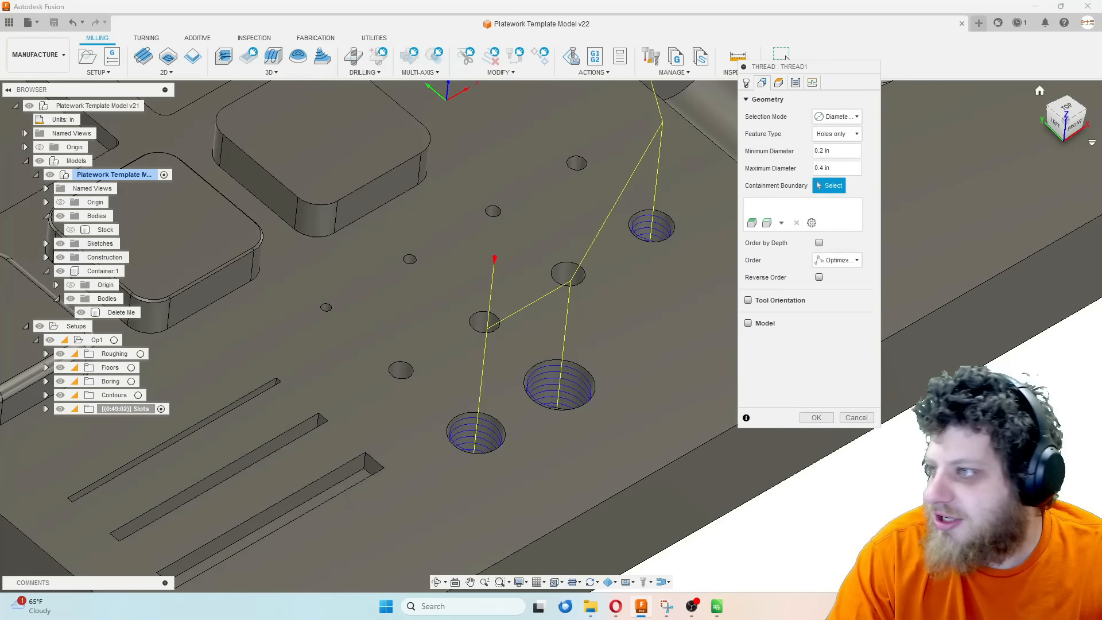
Switch to the threadmilling spreadsheet in LibreOffice Calc and choose 0-80 as the standard thread
key(alt+Tab)
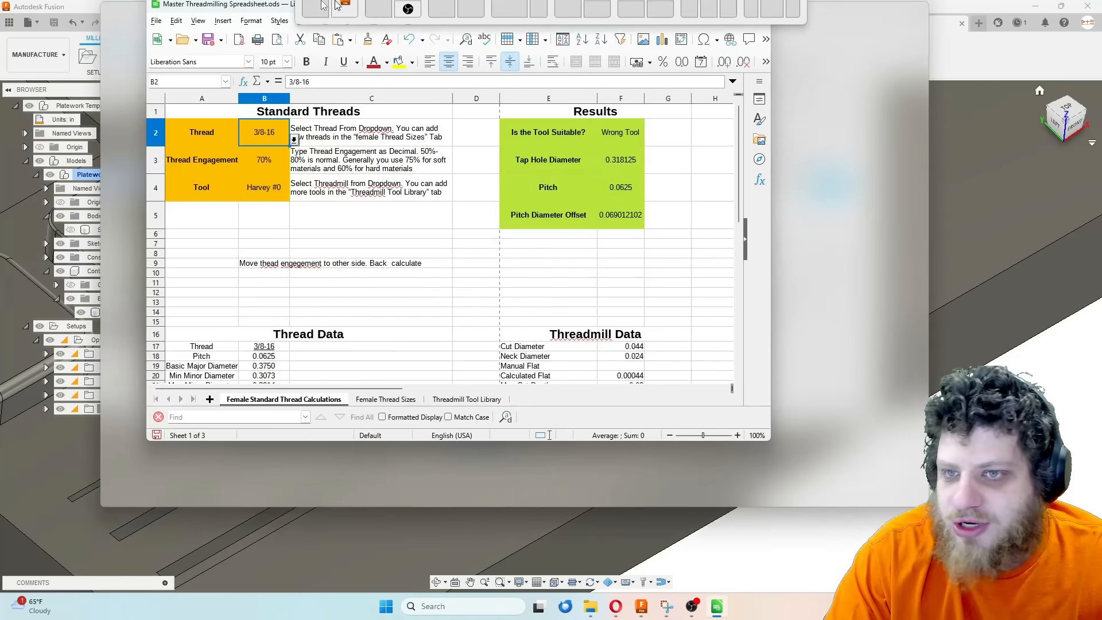
click(148, 140)
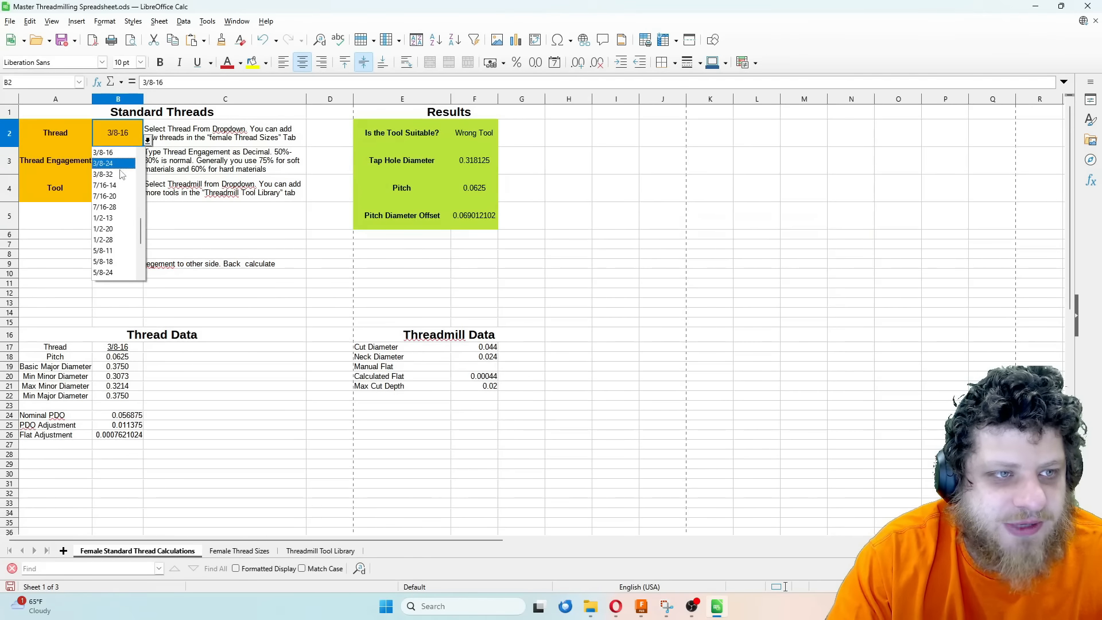
click(113, 154)
click(660, 244)
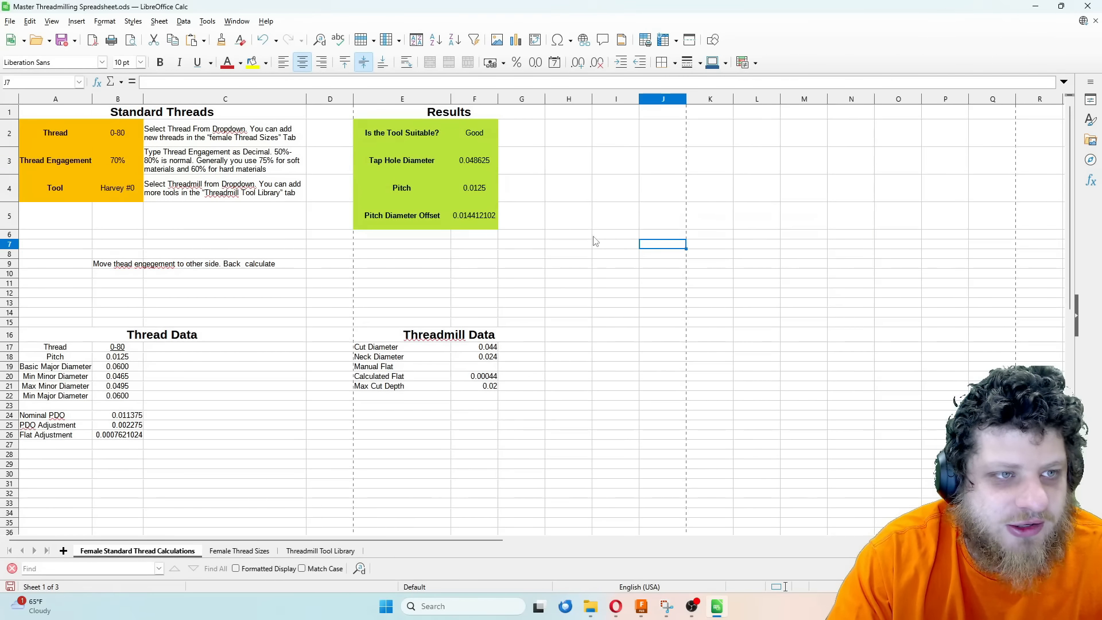
Check the selected threadmill and the calculated tap hole diameter, pitch and pitch diameter offset for the 0-80 thread
click(108, 181)
click(150, 199)
click(127, 192)
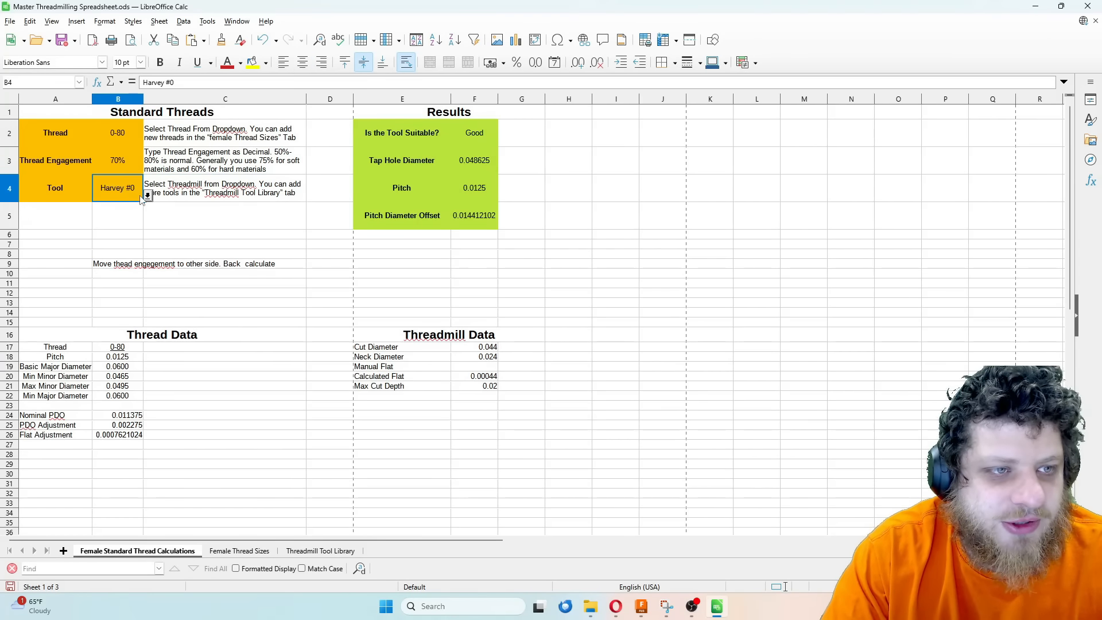
click(269, 247)
click(472, 164)
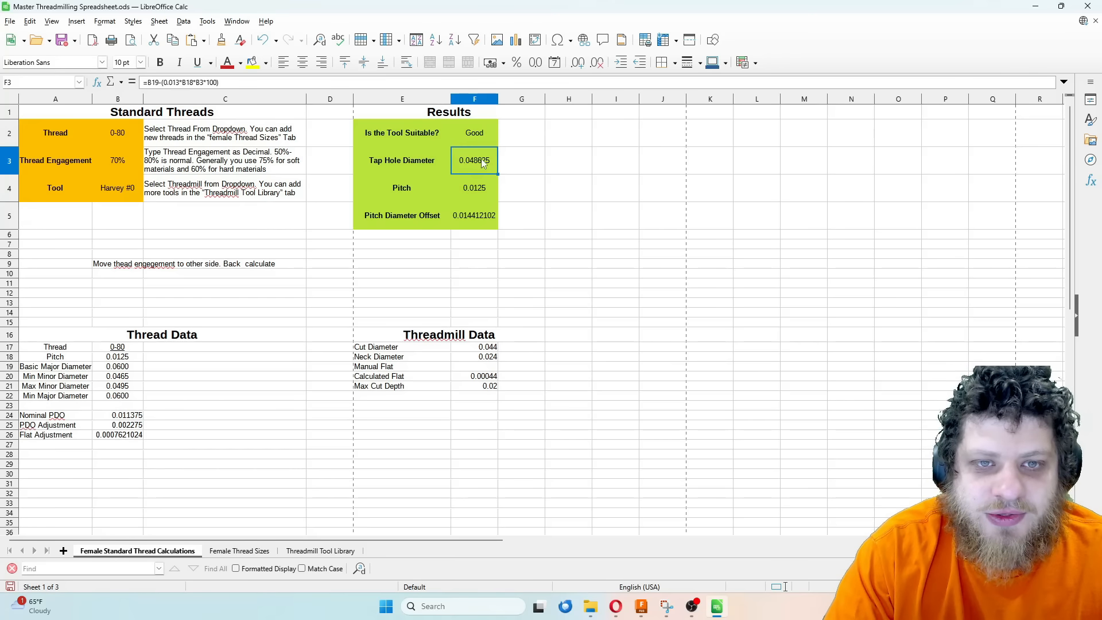
click(478, 192)
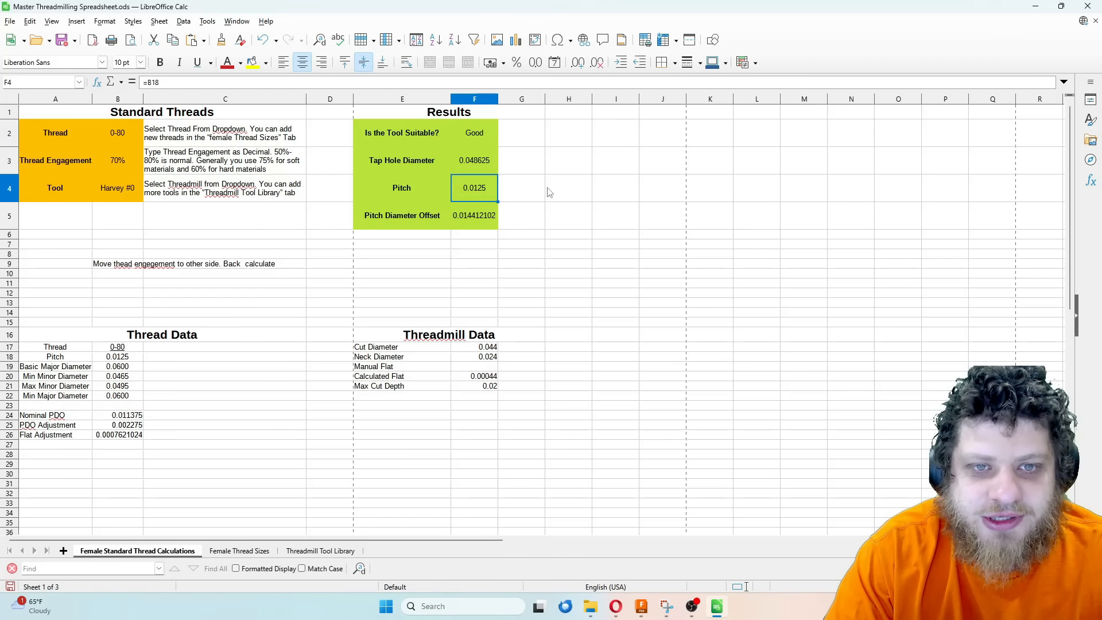
click(485, 221)
click(615, 263)
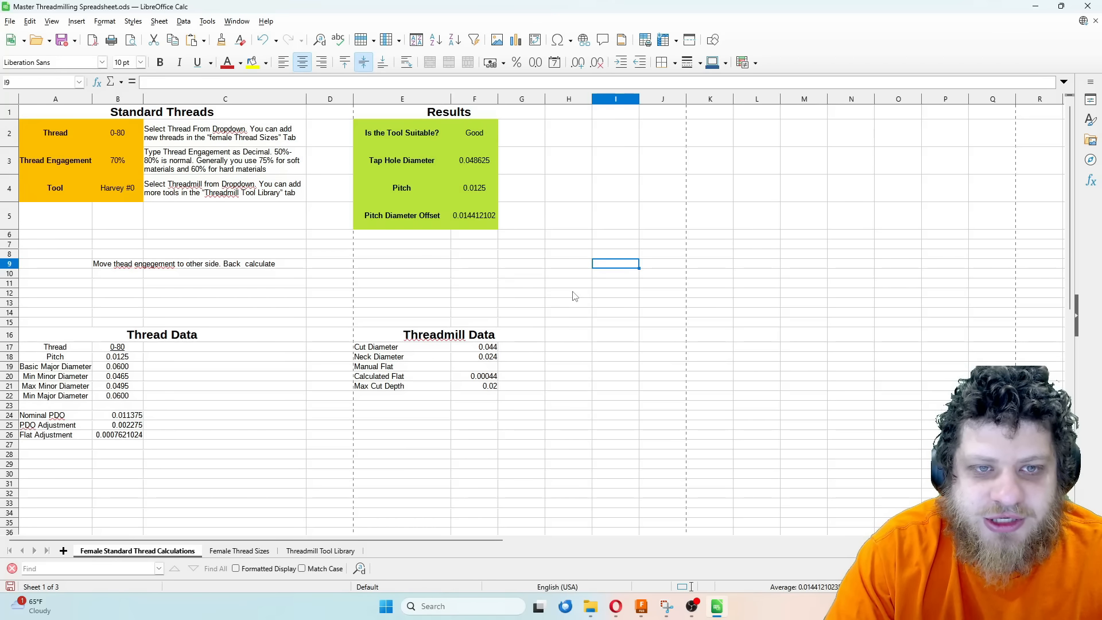
Back in Fusion, set the Thread operation's diameter range to 0.047 in minimum and .049+.002 maximum, accept it, and return to the spreadsheet
double_click(419, 10)
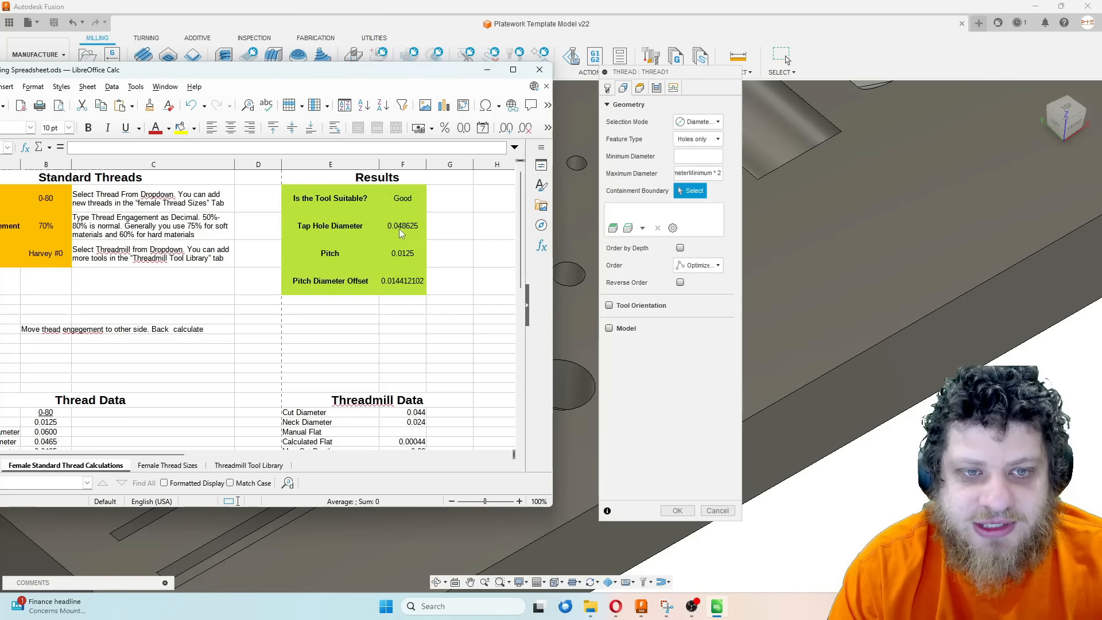
click(701, 157)
text(.049)
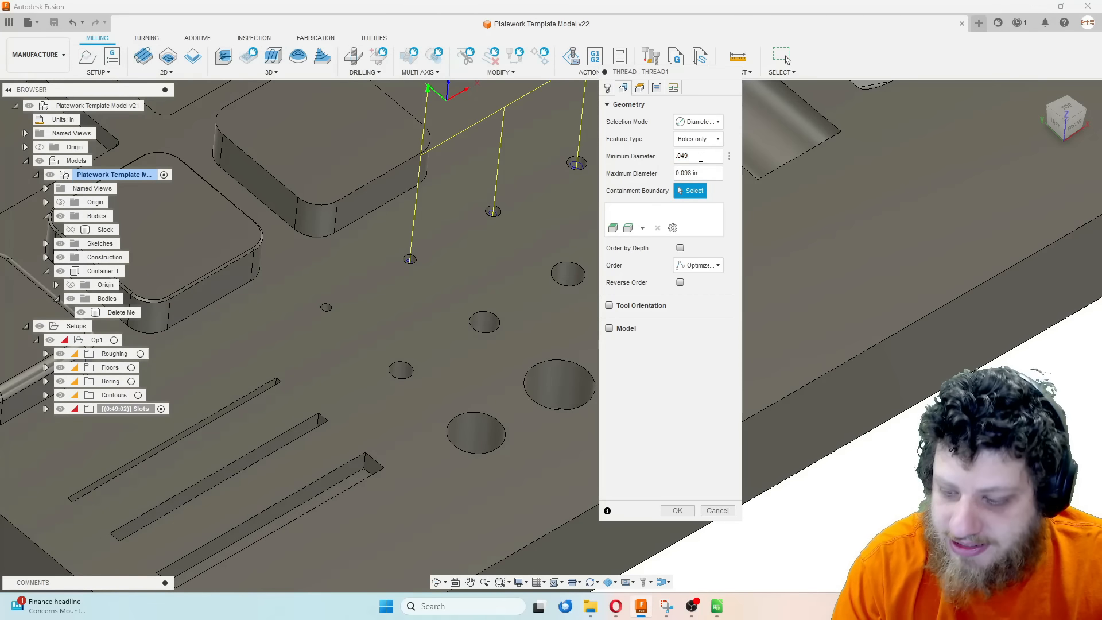
text(-.0)
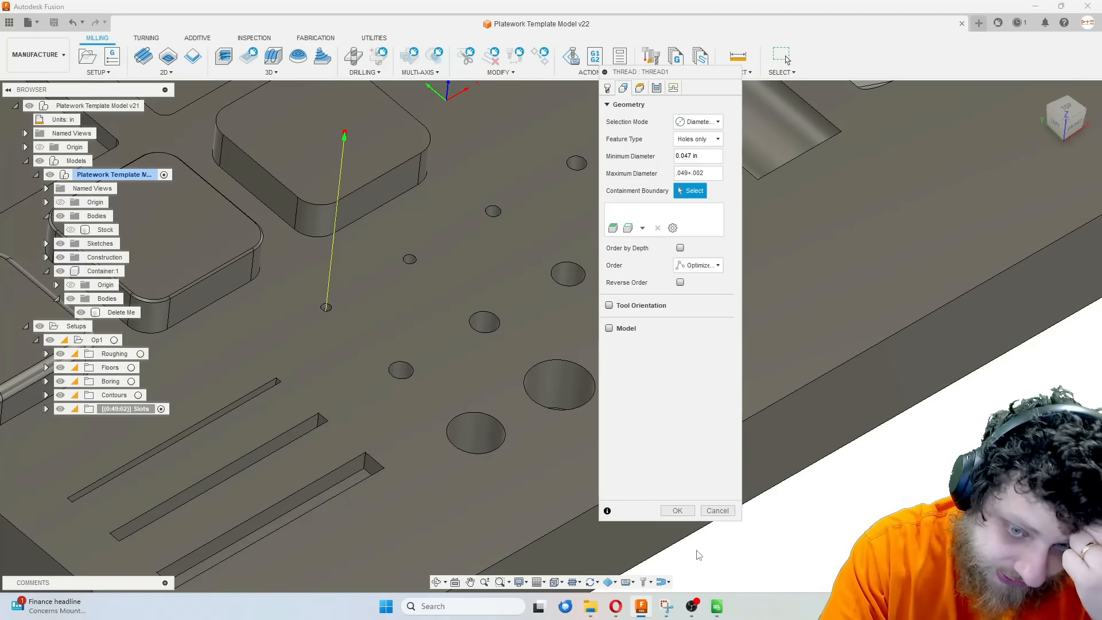
click(677, 511)
click(717, 607)
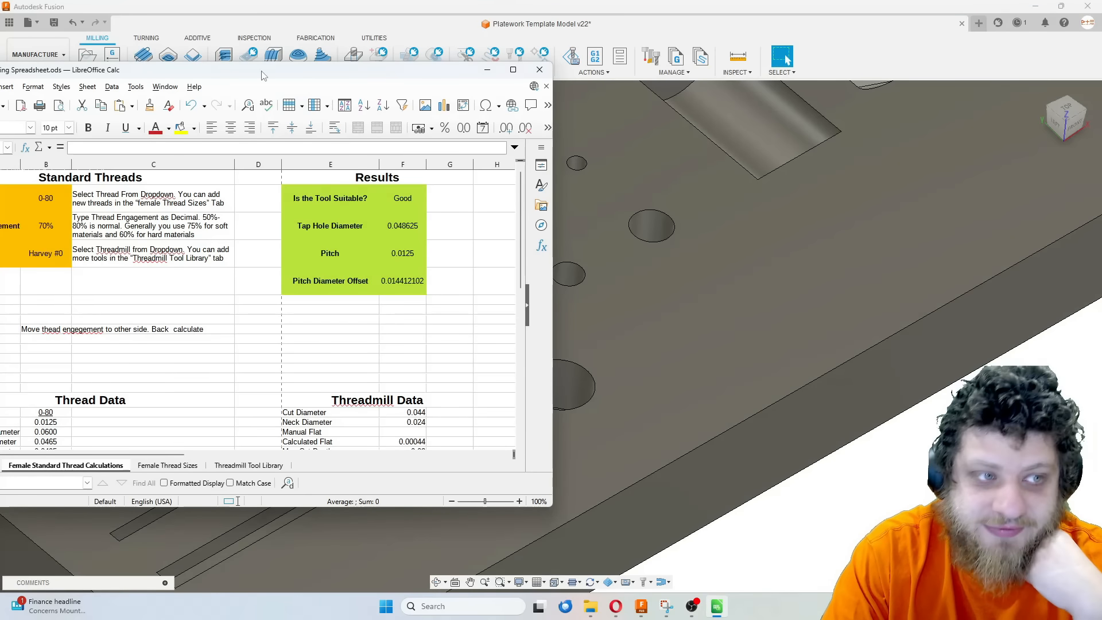
Move the threadmilling spreadsheet clear of the thread settings and set the Thread Pitch to .0125 in for the 0-80 hole
drag(283, 71, 609, 62)
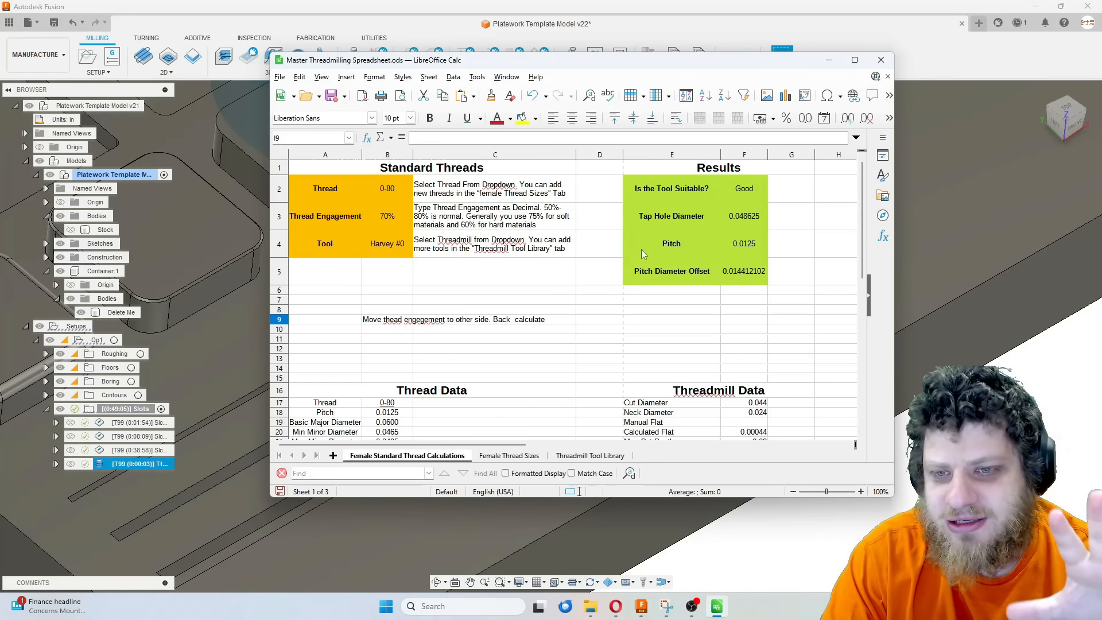
drag(688, 59, 455, 40)
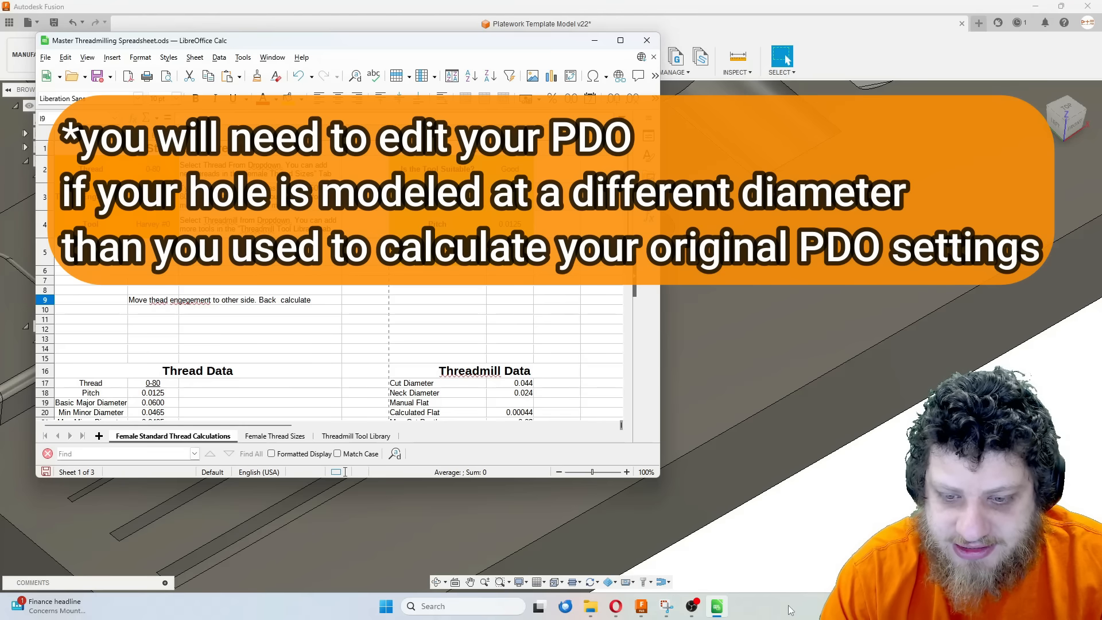
click(642, 608)
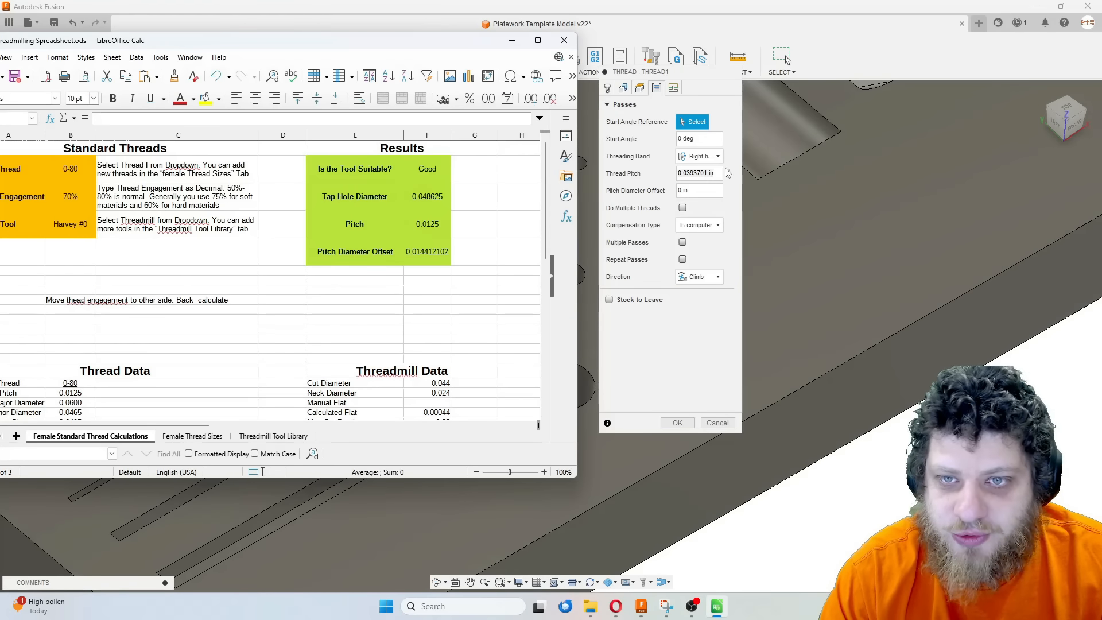
click(718, 171)
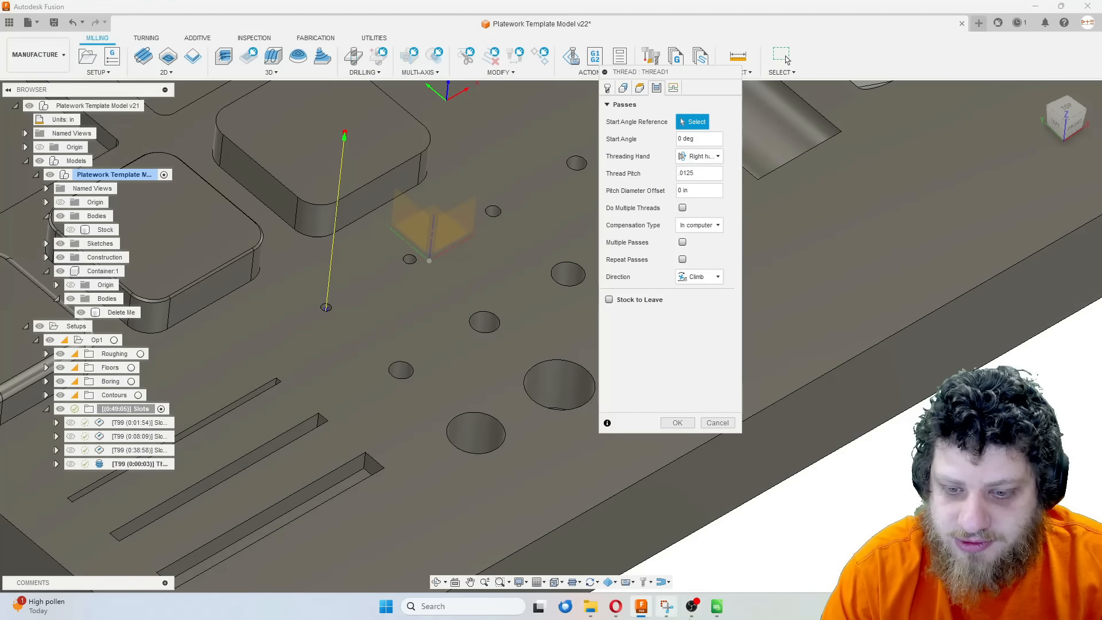
Set the thread operation's Pitch Diameter Offset to the value calculated in the threadmilling spreadsheet
click(717, 607)
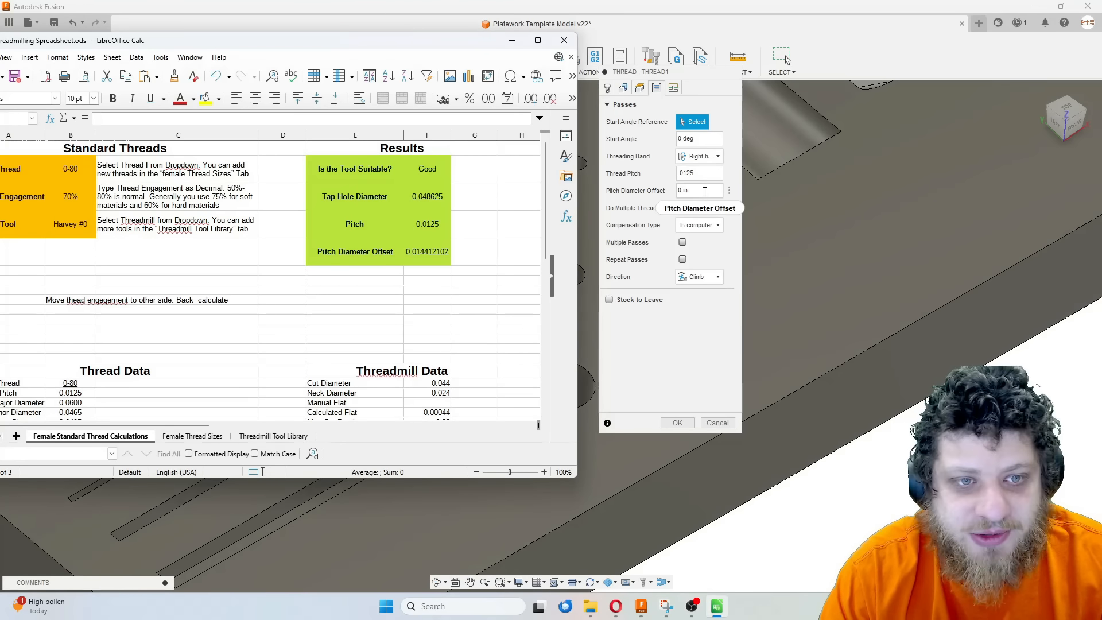
mouse_move(705, 192)
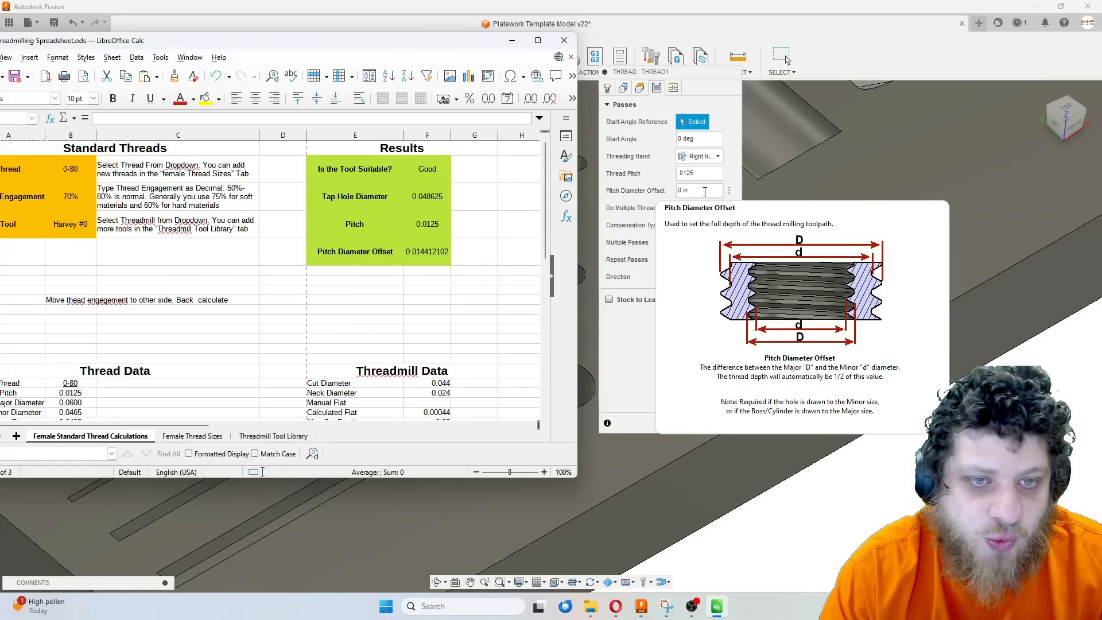
click(705, 191)
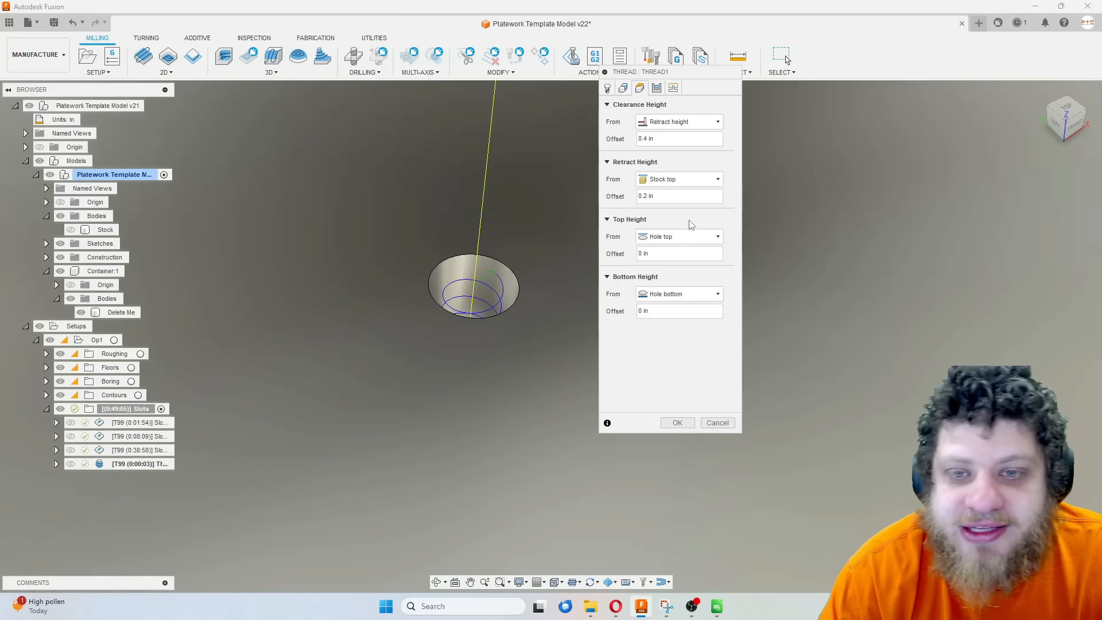
Set the thread operation's Top Height to Model top and its Bottom Height offset to .005 in from the hole bottom
click(658, 239)
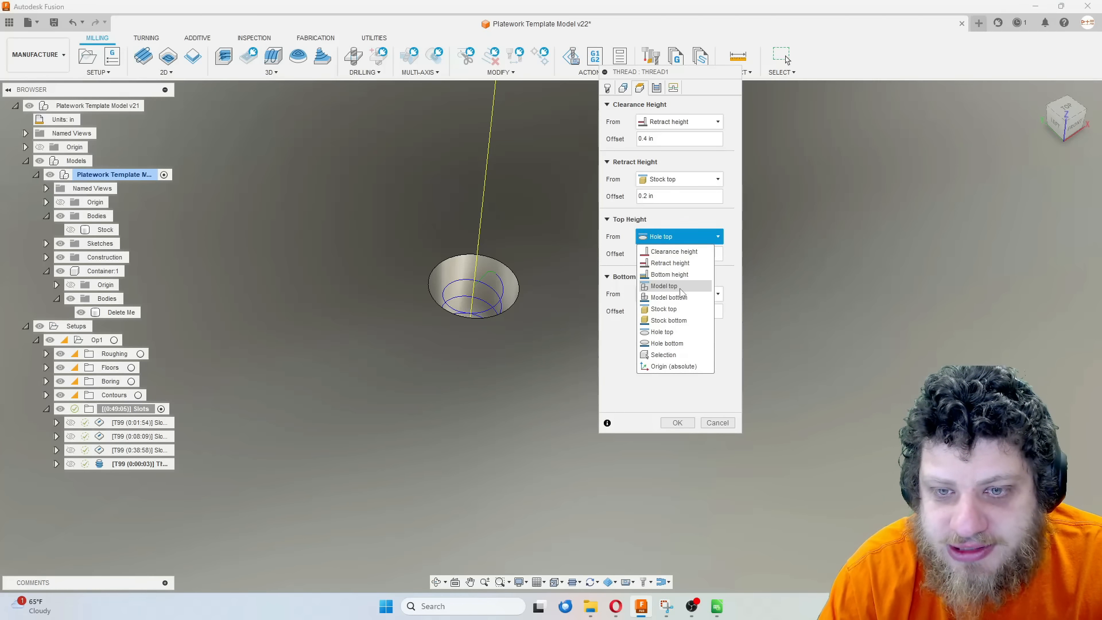
click(664, 286)
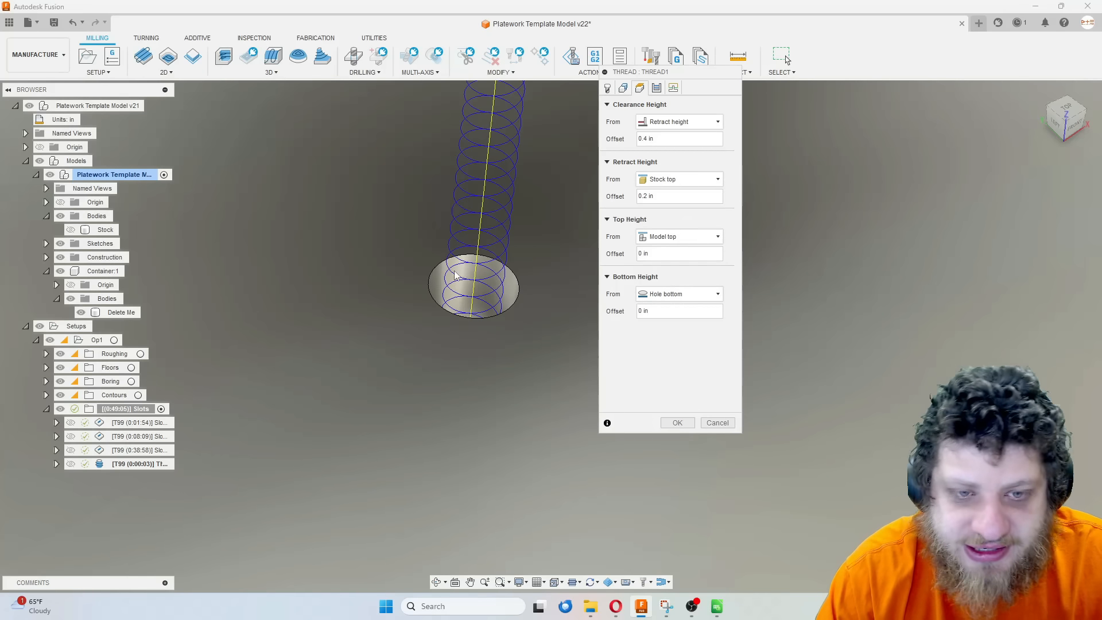
scroll(514, 272, down, 8)
scroll(534, 234, up, 1)
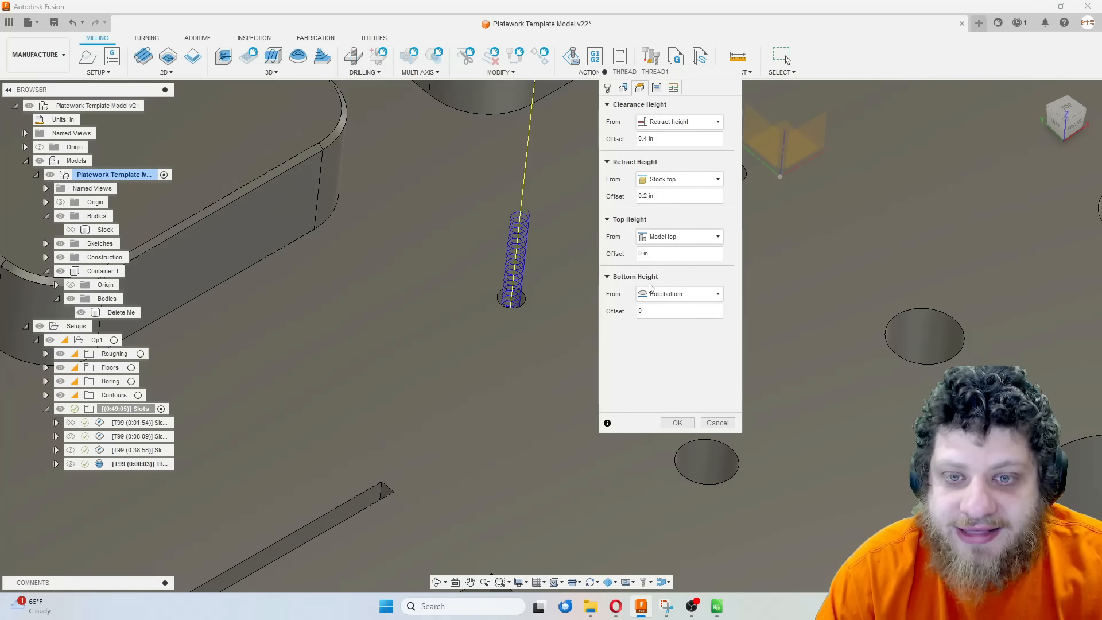
click(694, 310)
key(BackSpace)
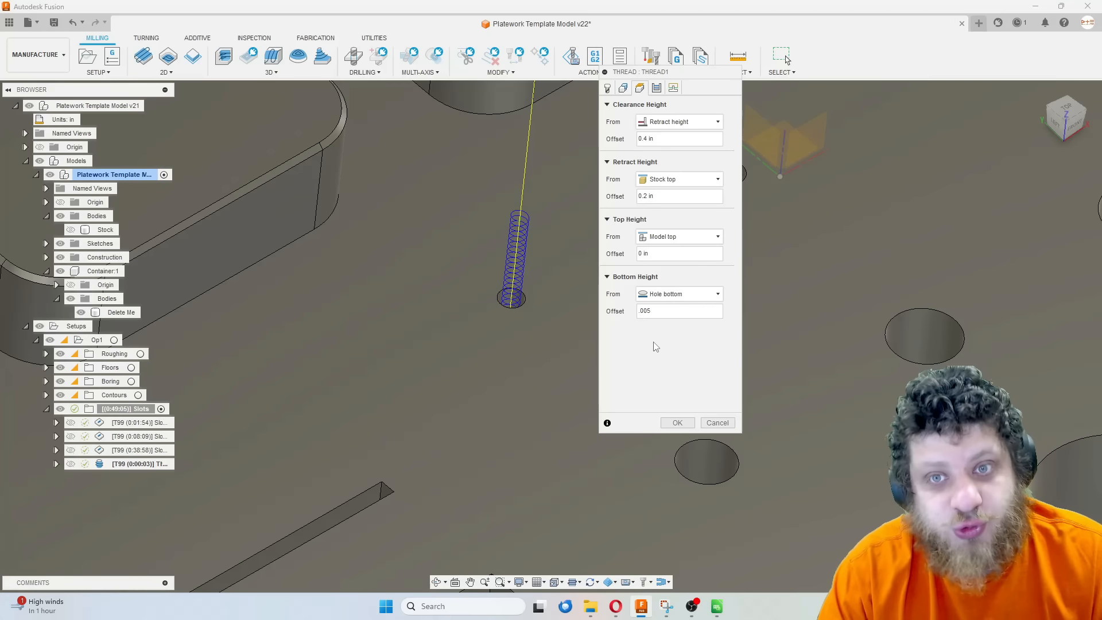
key(Return)
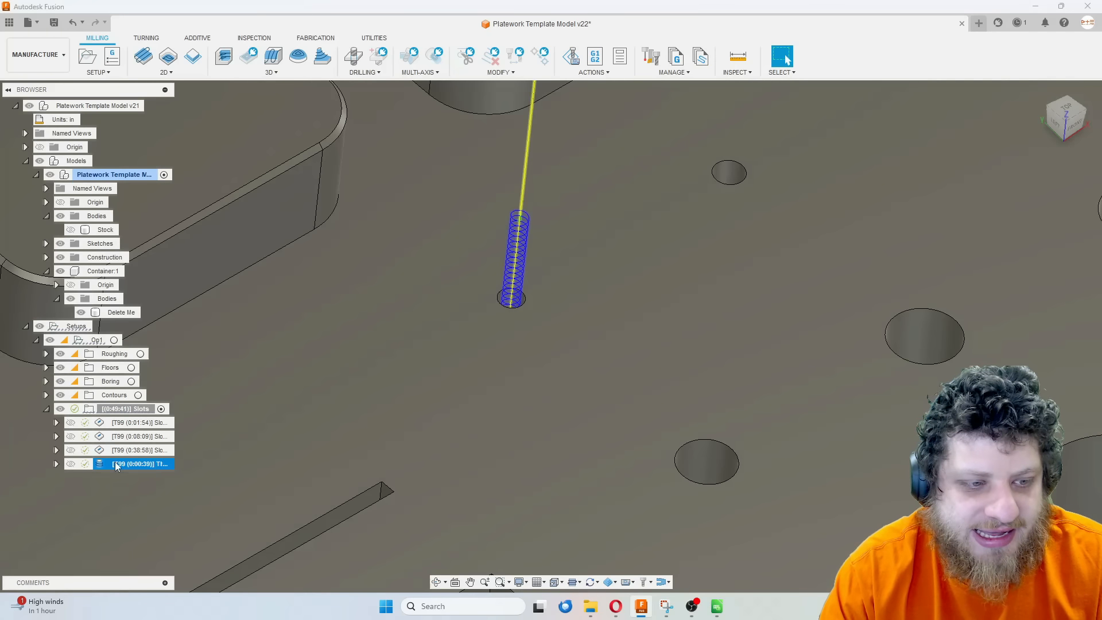
Duplicate the finished thread operation and open the copy for editing
right_click(120, 464)
click(189, 333)
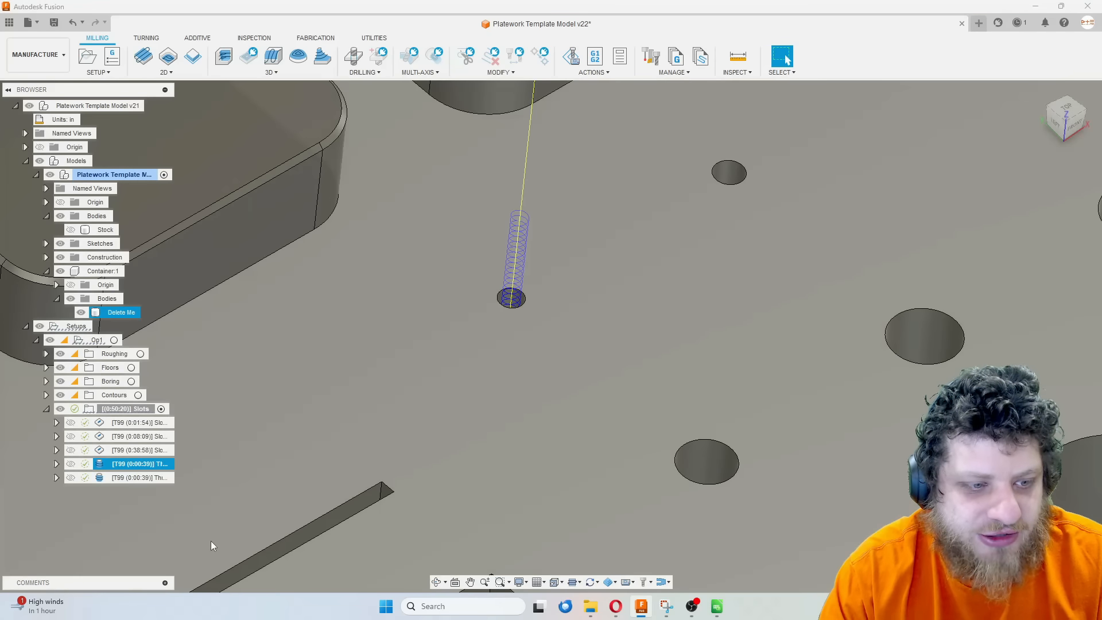
double_click(141, 477)
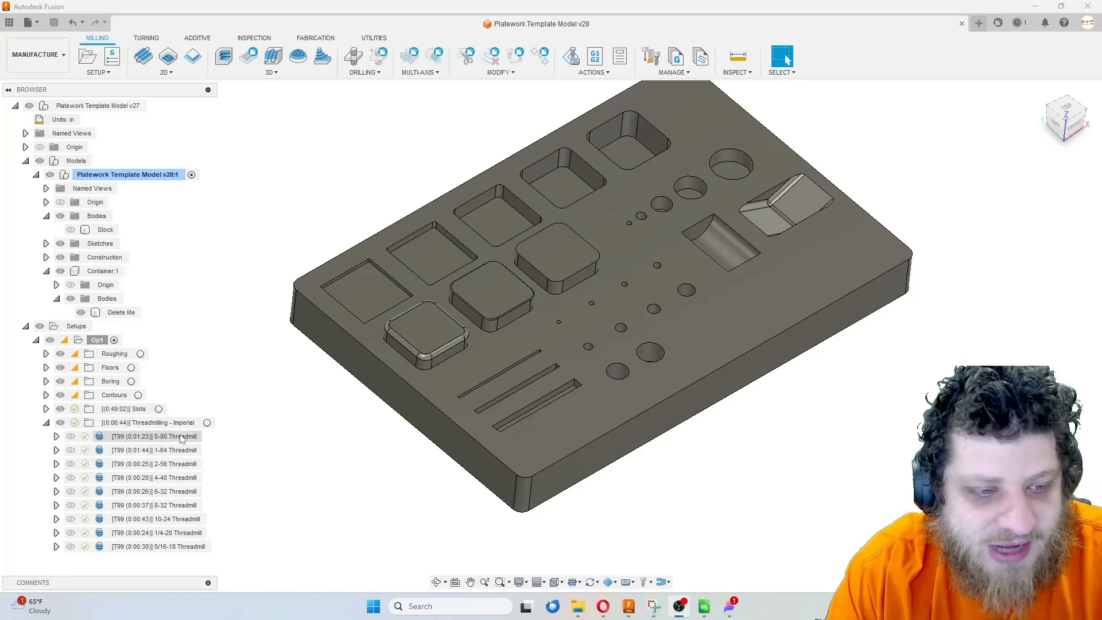
Review the 0-80, 1-64 and 2-56 threadmill toolpaths, and collapse the Threadmilling - Imperial folder
click(161, 436)
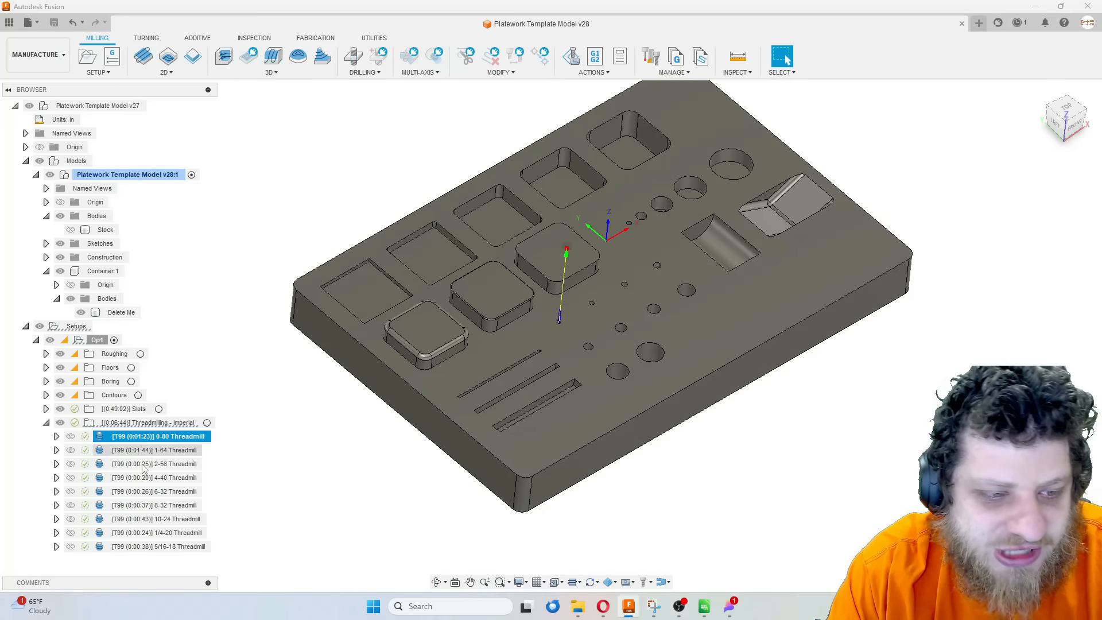
click(183, 452)
click(156, 462)
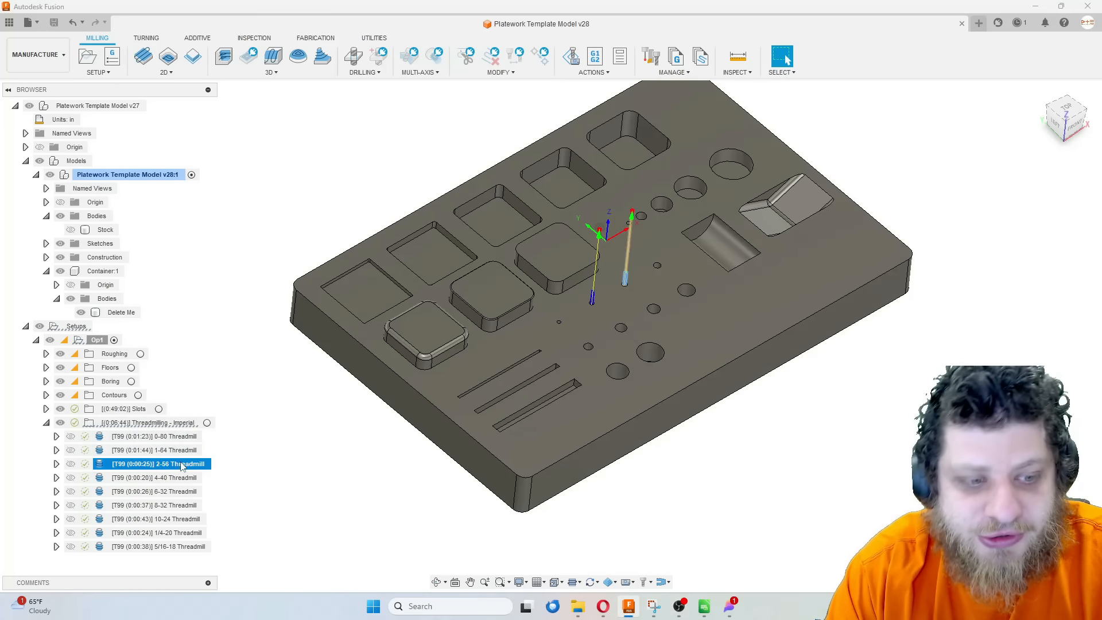
click(92, 423)
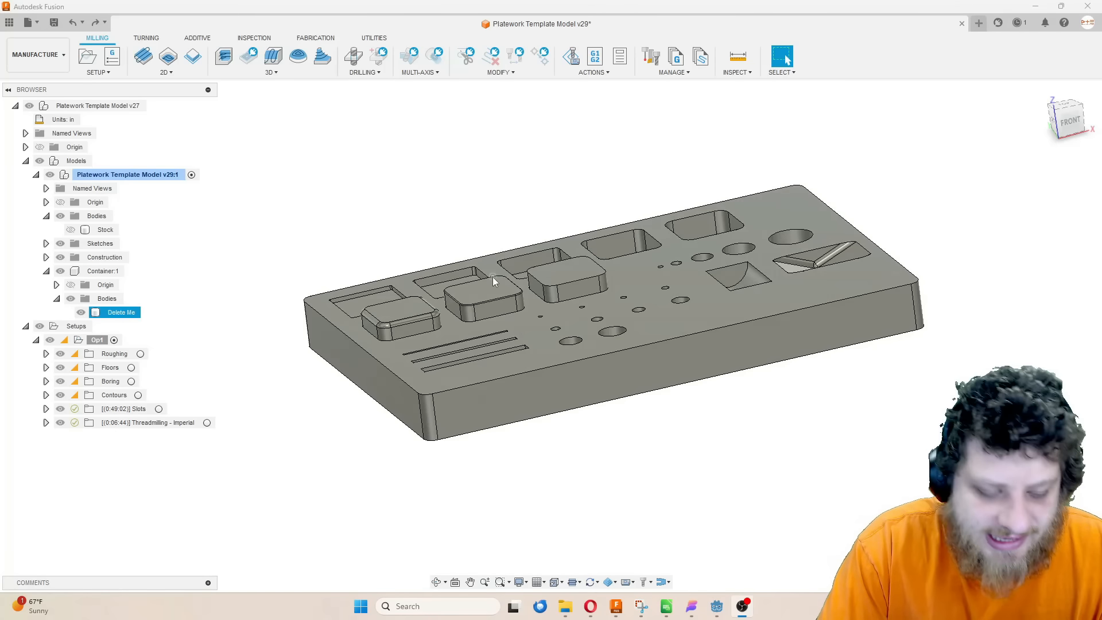
Examine the top edges of the three raised bosses, comparing the rounded, chamfered and sharp ones
scroll(469, 284, up, 5)
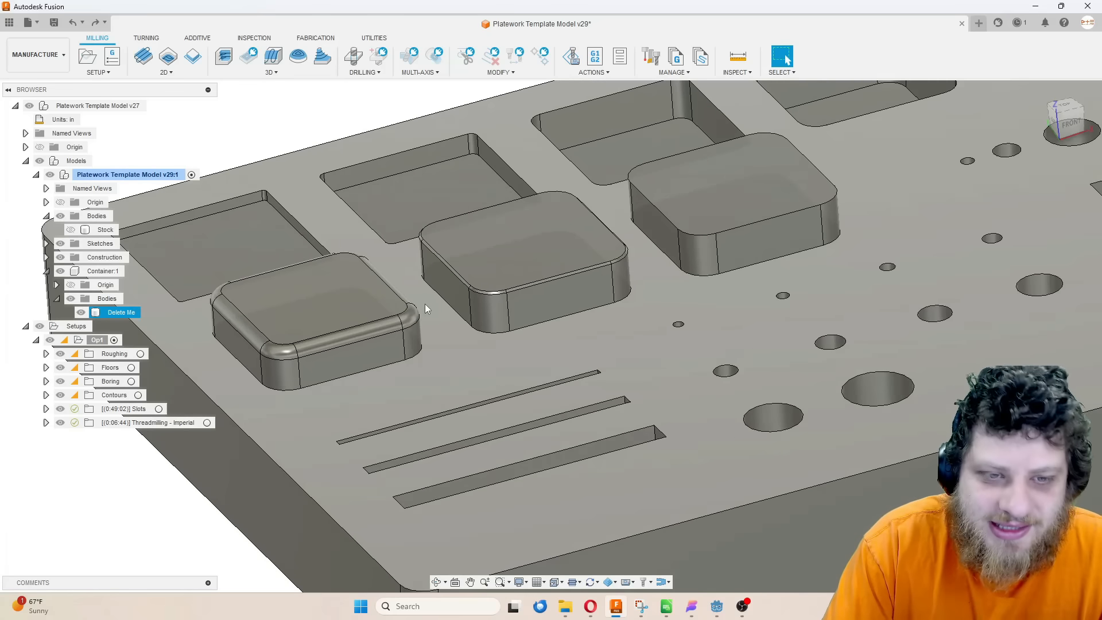
scroll(543, 296, up, 5)
scroll(536, 268, down, 3)
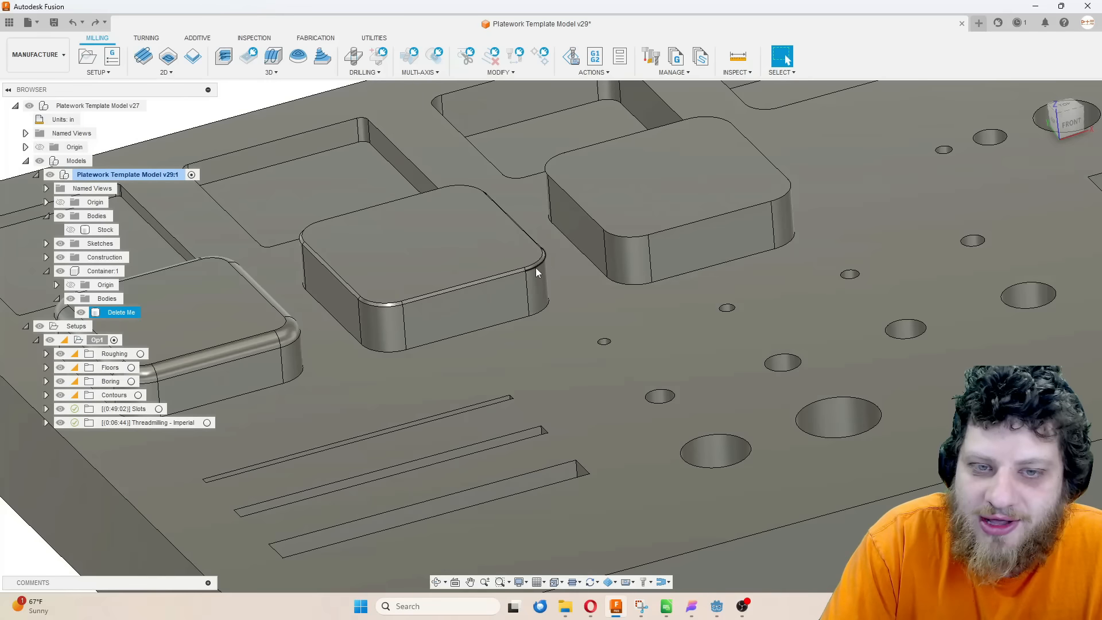
scroll(533, 271, up, 5)
scroll(515, 249, down, 6)
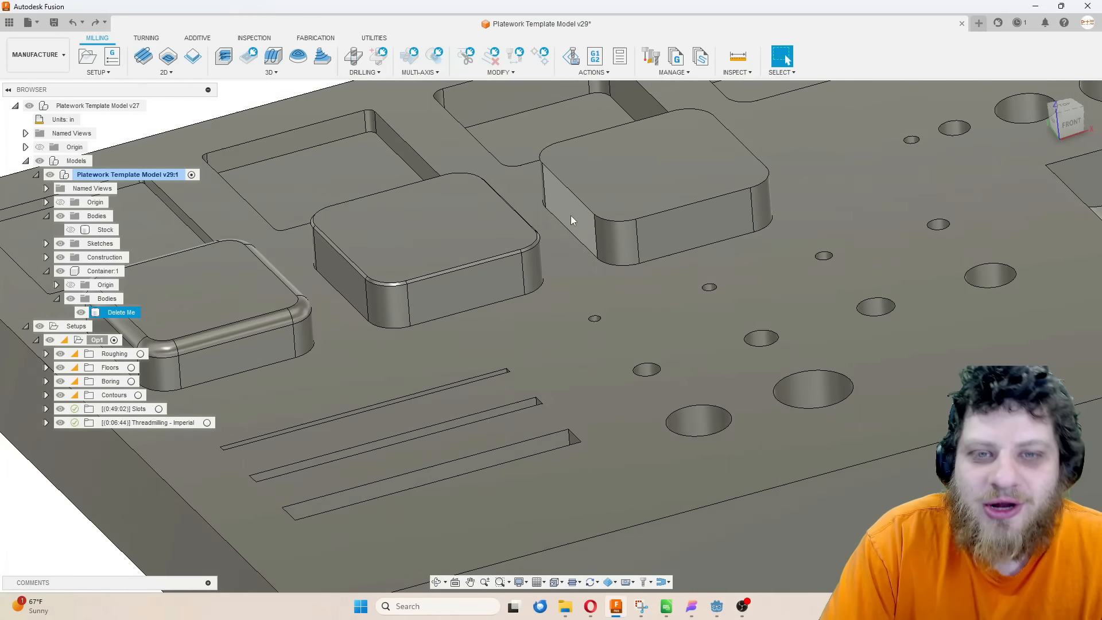
scroll(571, 220, down, 4)
scroll(410, 326, up, 6)
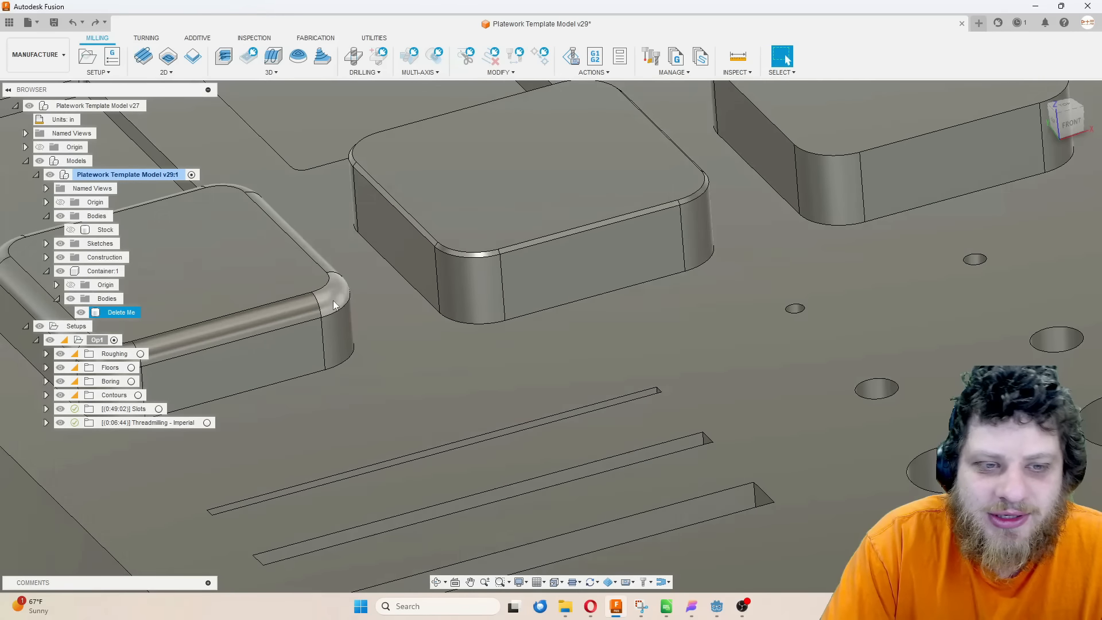
scroll(334, 305, down, 2)
scroll(649, 235, up, 6)
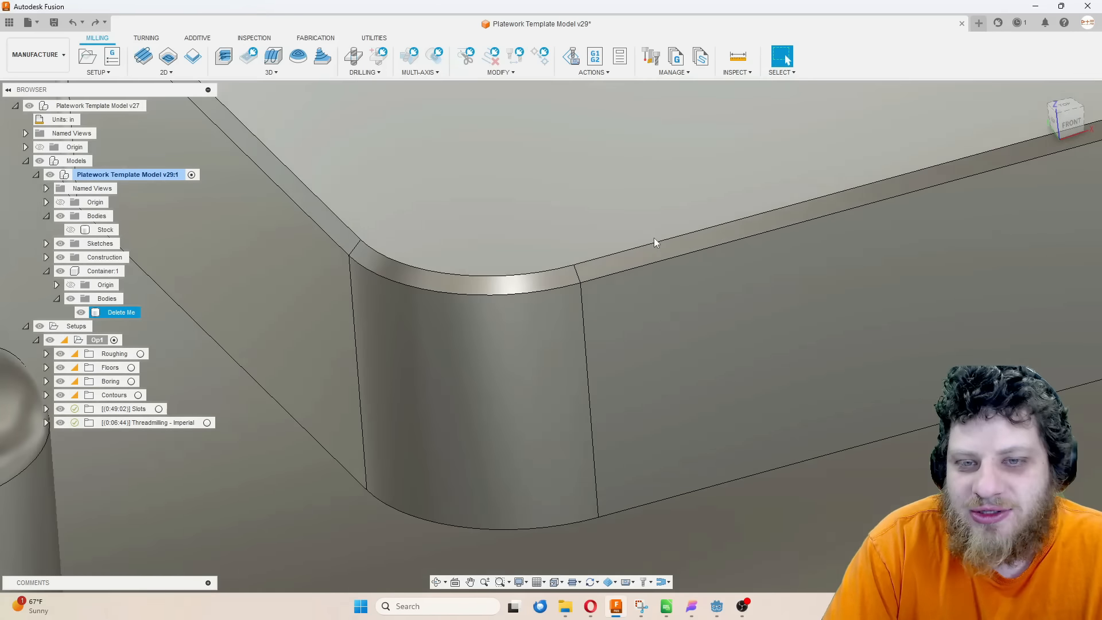
scroll(656, 244, down, 6)
scroll(677, 300, up, 4)
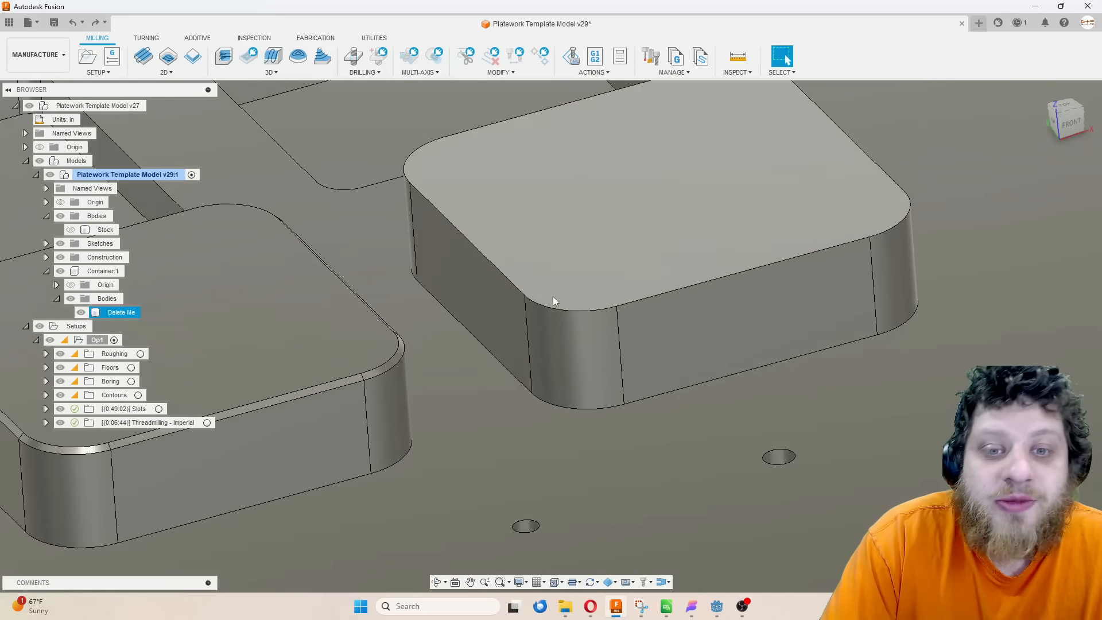
scroll(554, 300, down, 3)
scroll(713, 302, up, 3)
scroll(371, 368, down, 8)
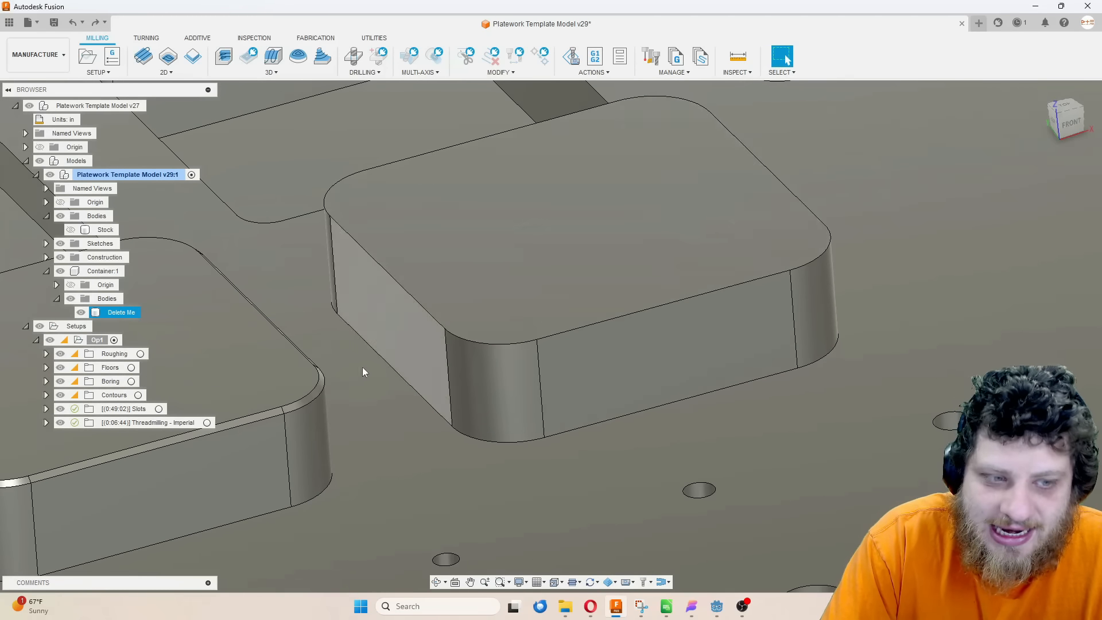
scroll(305, 168, up, 10)
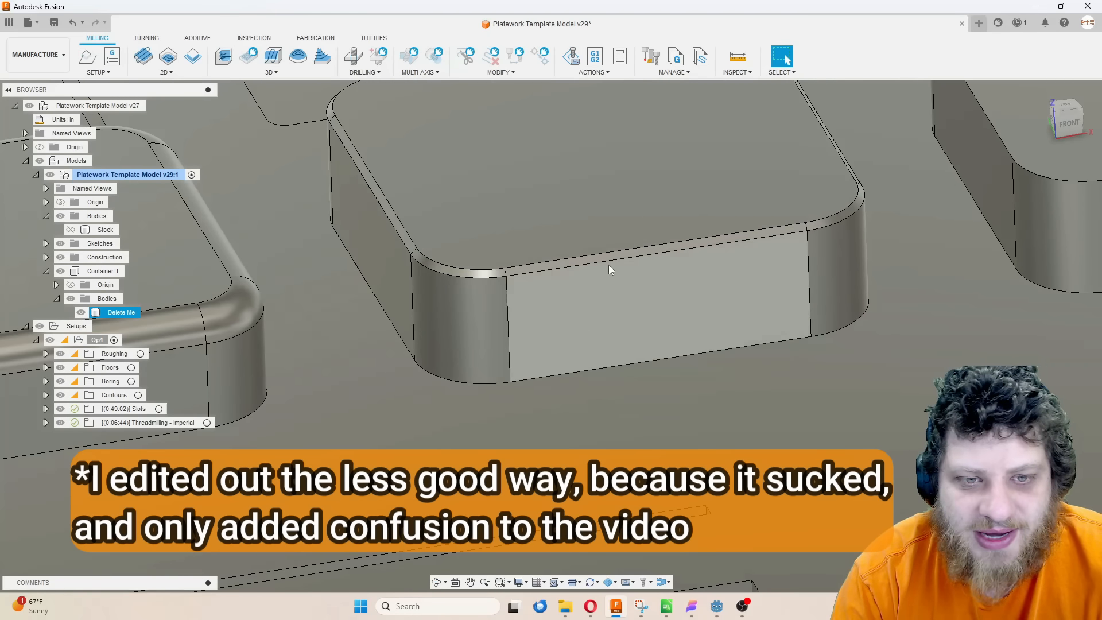
Create a 2D Contour operation with tool T28 and enable Chamfer with a 0.02 in tip offset and 0 in width
key(Escape)
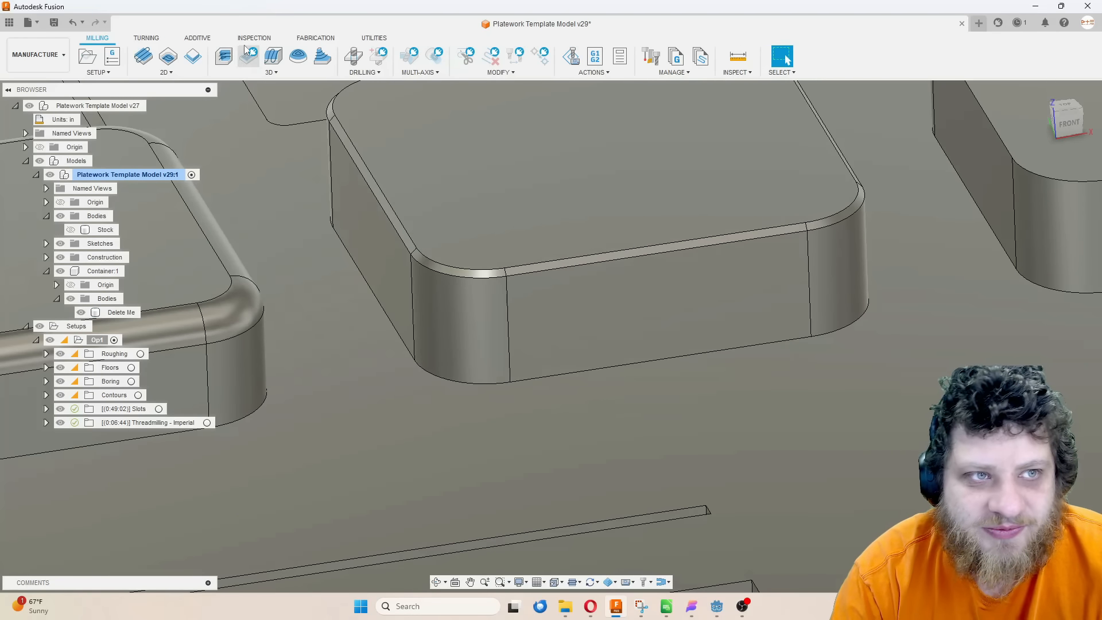
click(193, 56)
click(623, 88)
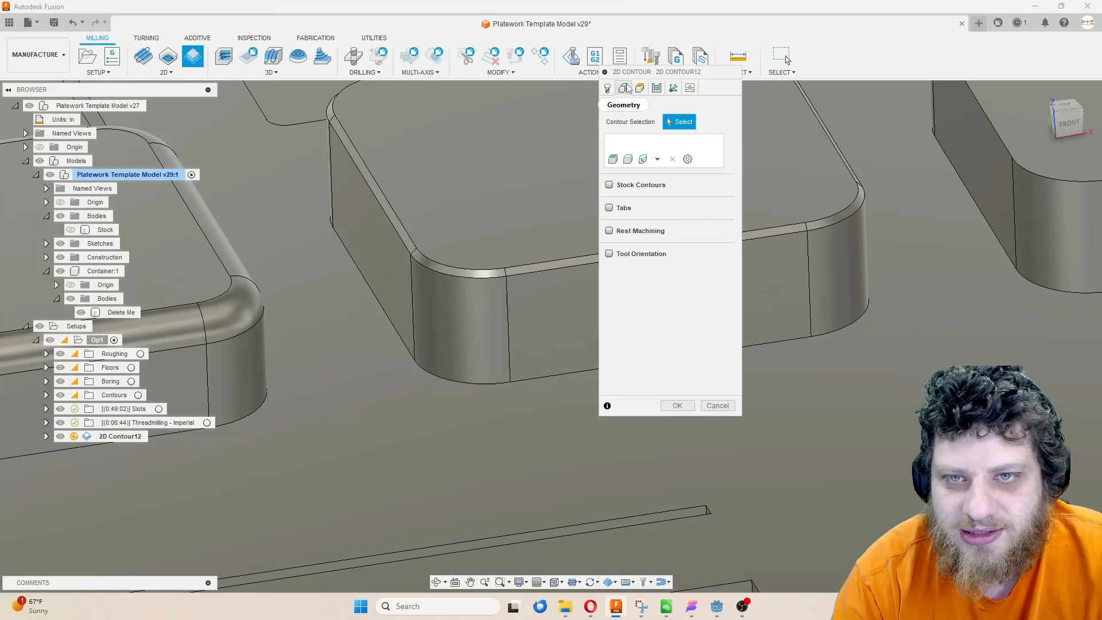
click(607, 87)
click(691, 123)
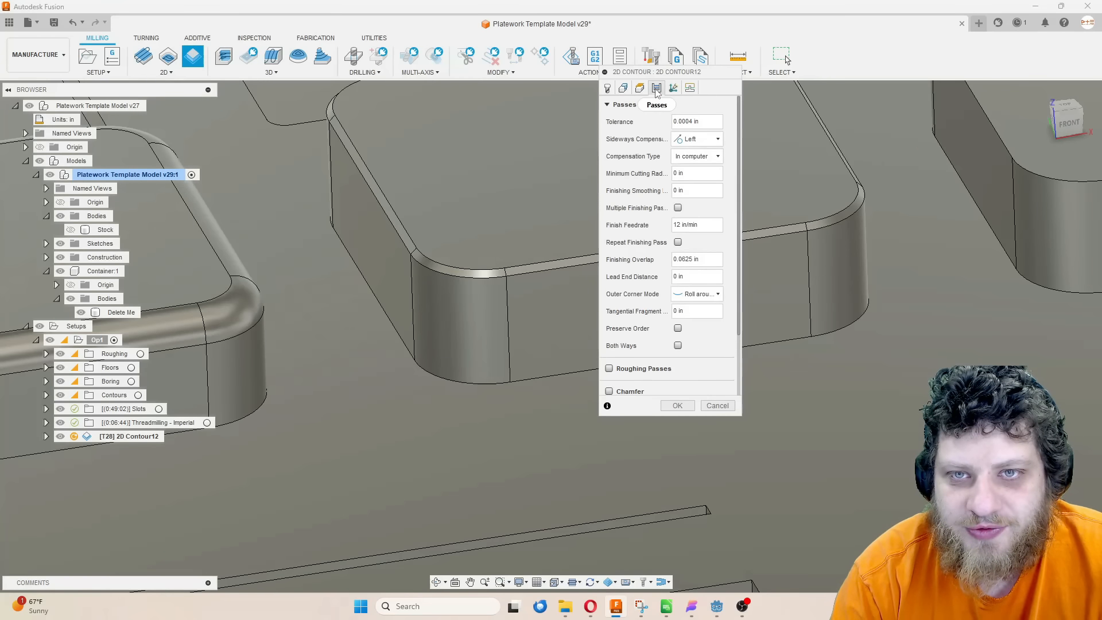
scroll(649, 256, down, 2)
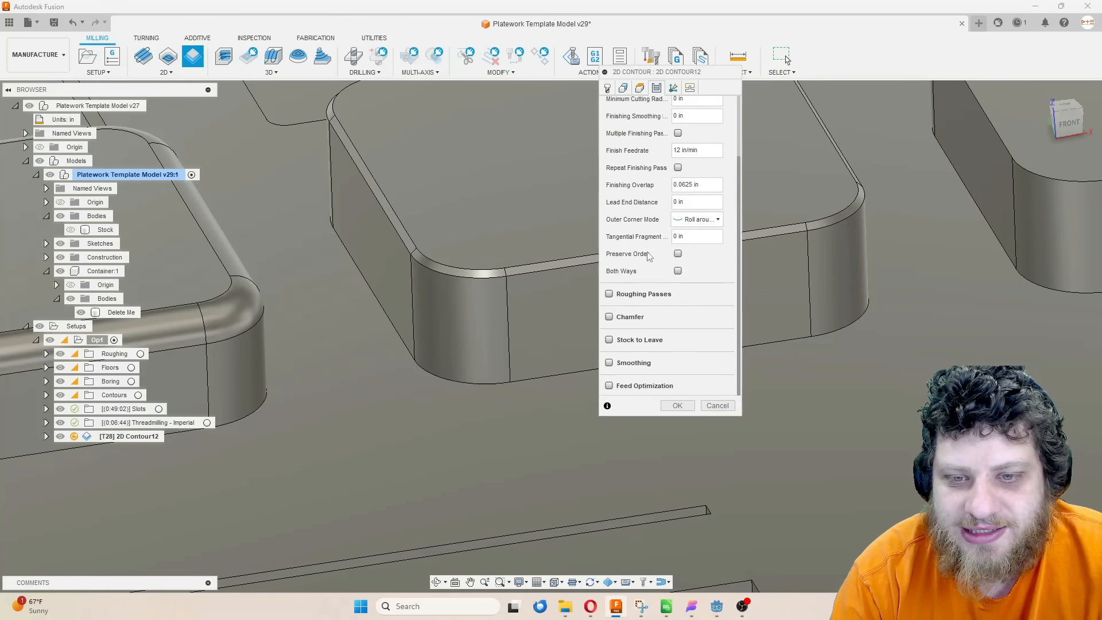
click(610, 317)
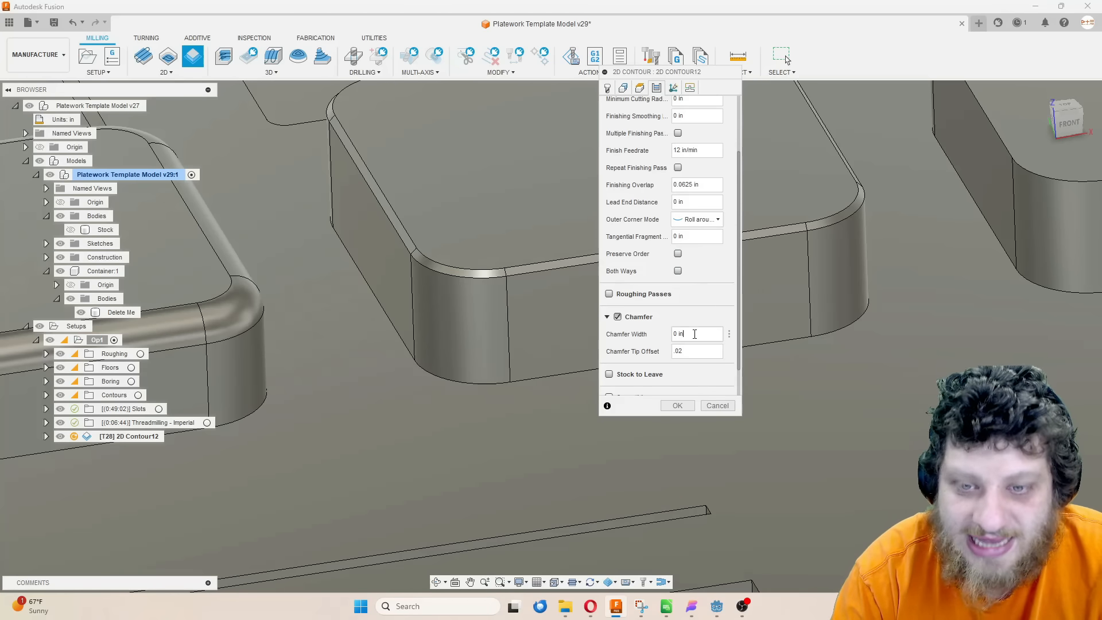
Select the lower edge loop of the middle boss's chamfer as the contour and generate the chamfer toolpath
click(625, 88)
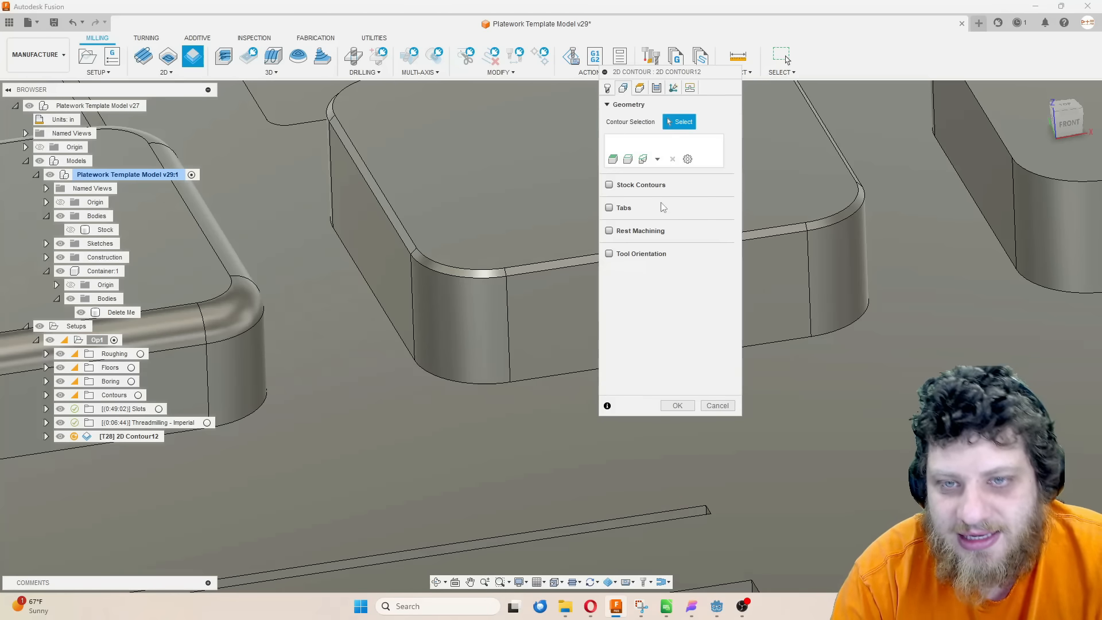
click(513, 271)
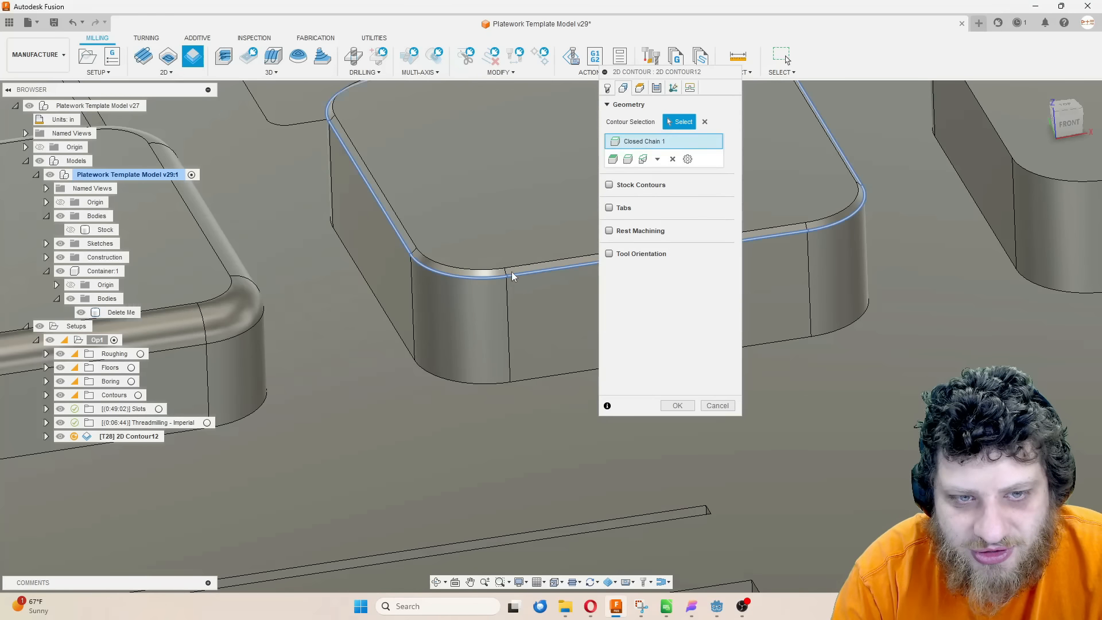
scroll(425, 244, down, 5)
click(657, 88)
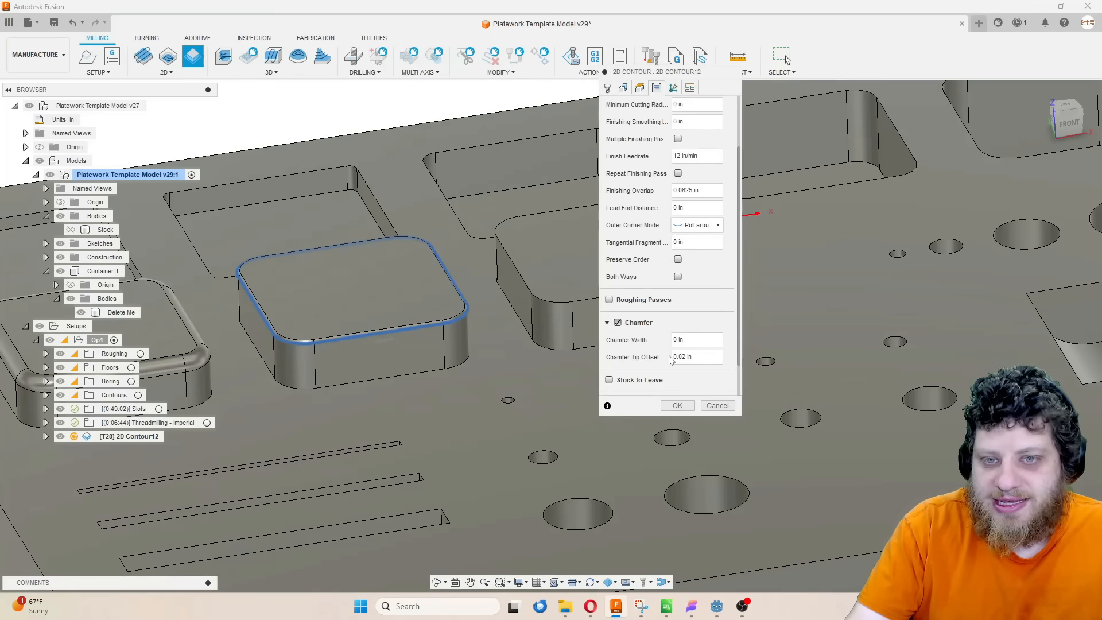
scroll(524, 311, up, 5)
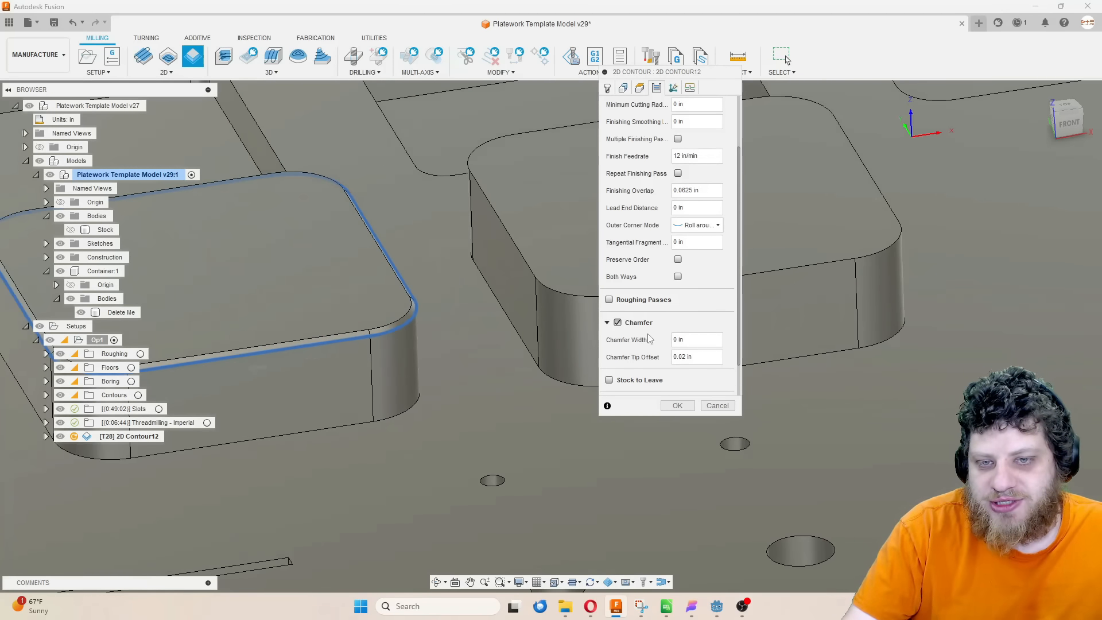
click(677, 406)
Rename the middle boss's 2D Contour chamfering operation as Modeled Chamfer
click(161, 437)
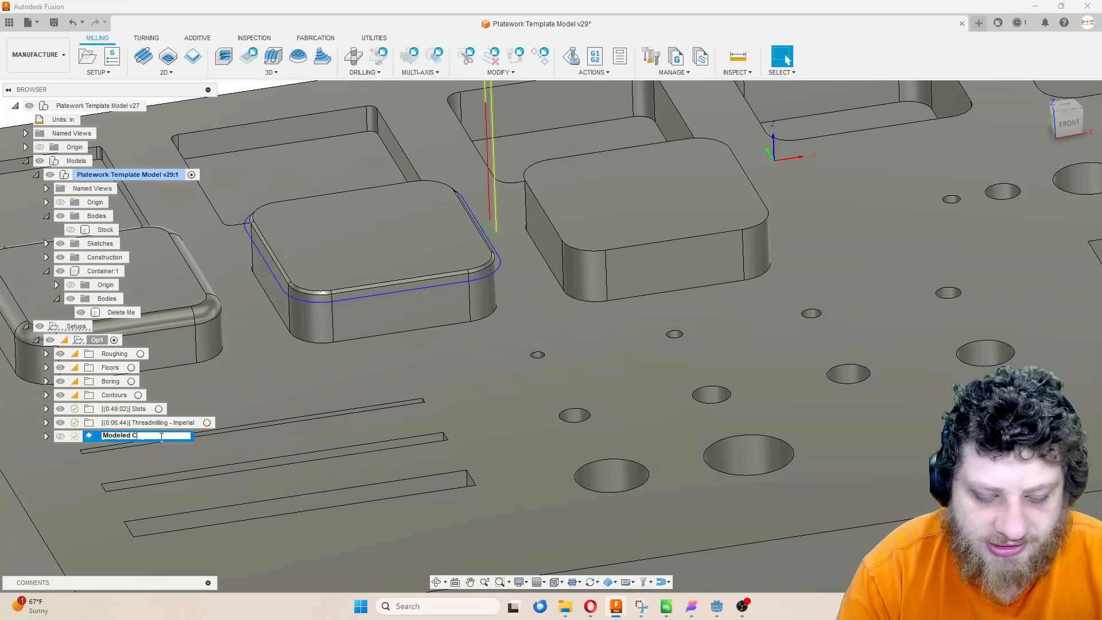
key(Return)
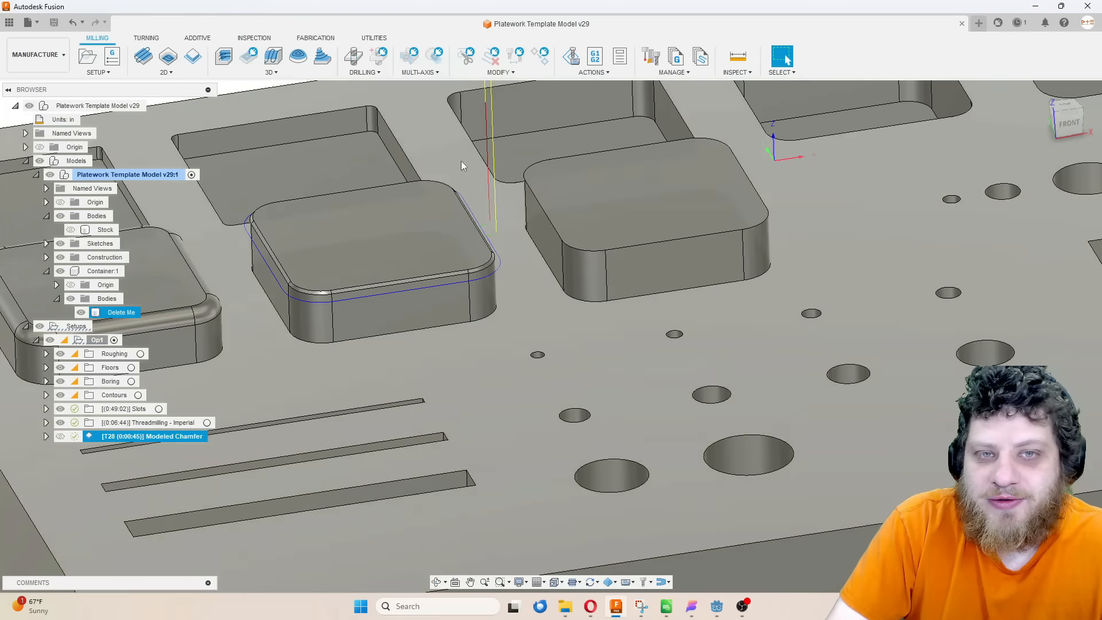
scroll(452, 249, up, 5)
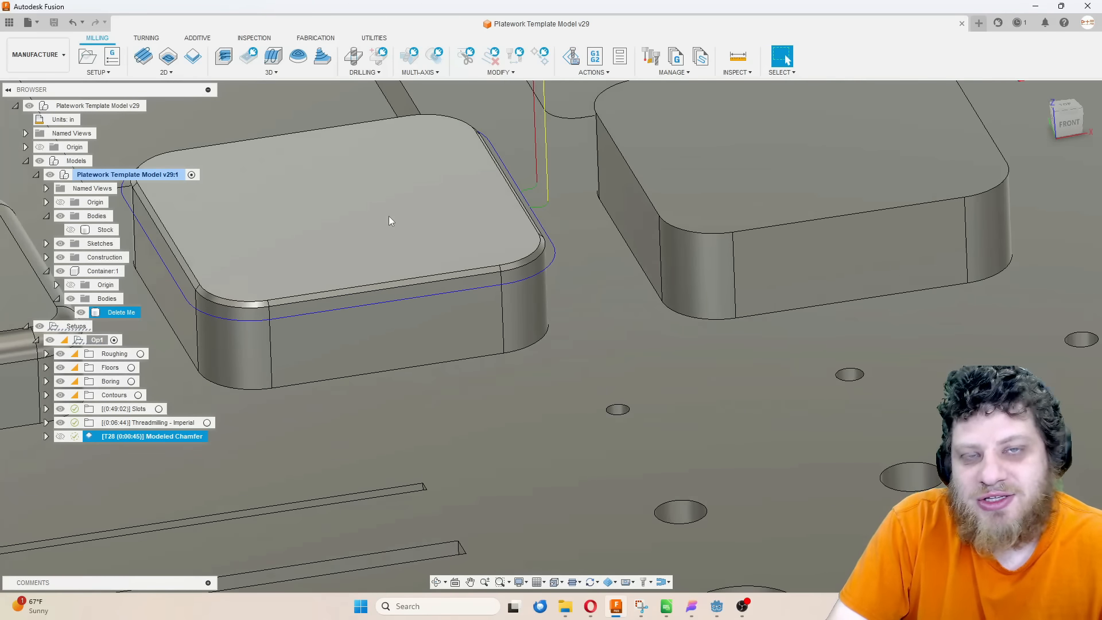
scroll(377, 260, down, 5)
scroll(348, 250, up, 3)
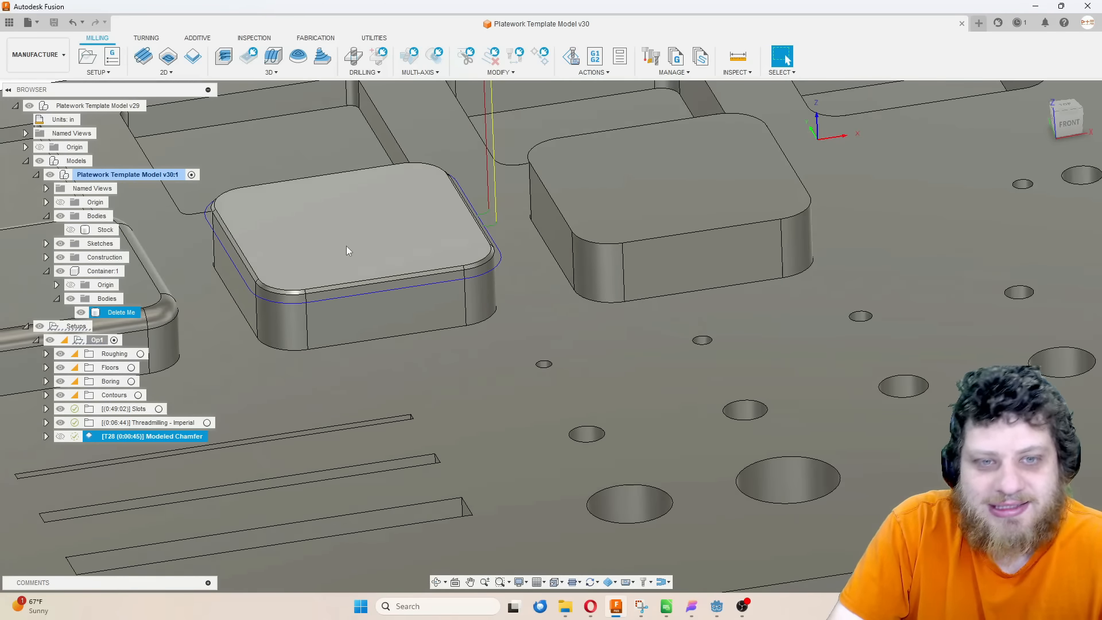
scroll(343, 258, up, 2)
key(Escape)
Create a 2D Chamfer operation with tool T28 and select the top edge loop of the sharp-edged boss
click(168, 70)
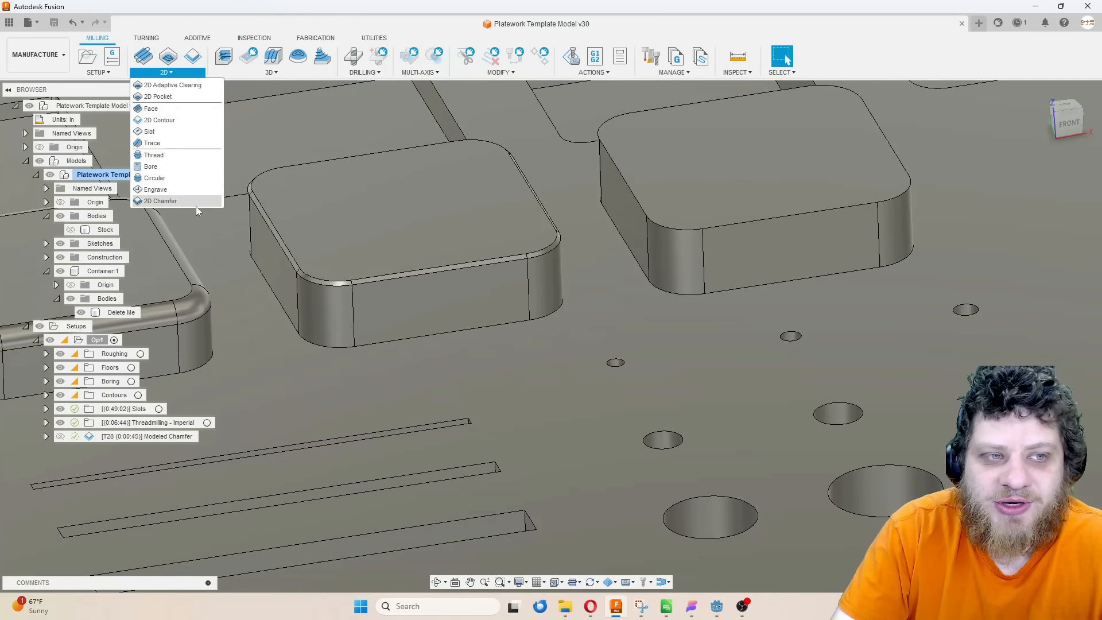
click(194, 203)
middle_drag(543, 171, 569, 92)
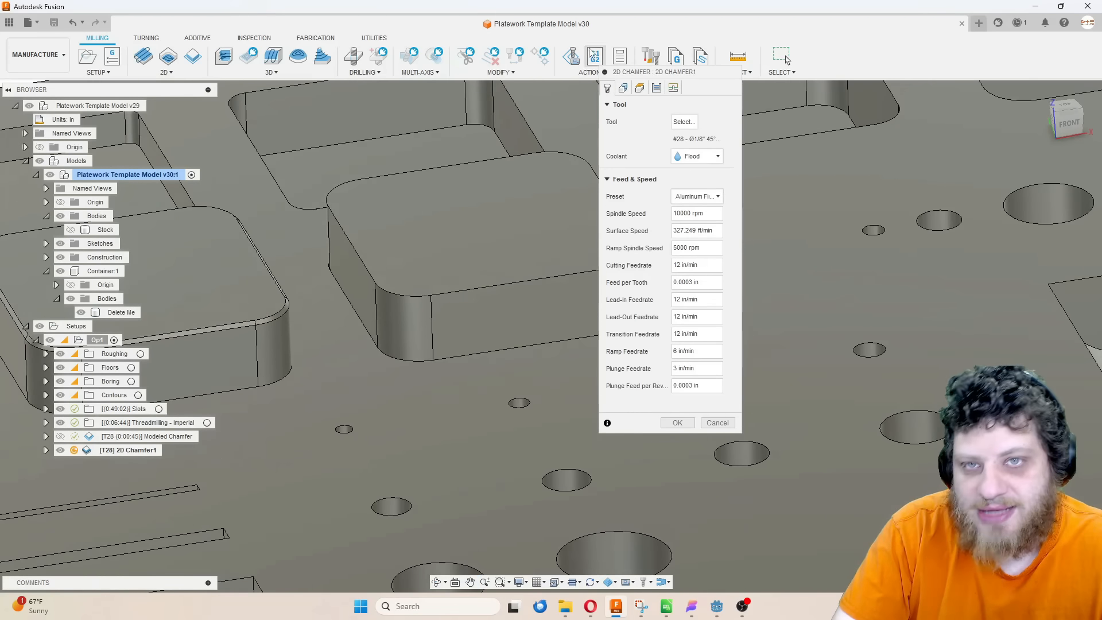
click(622, 88)
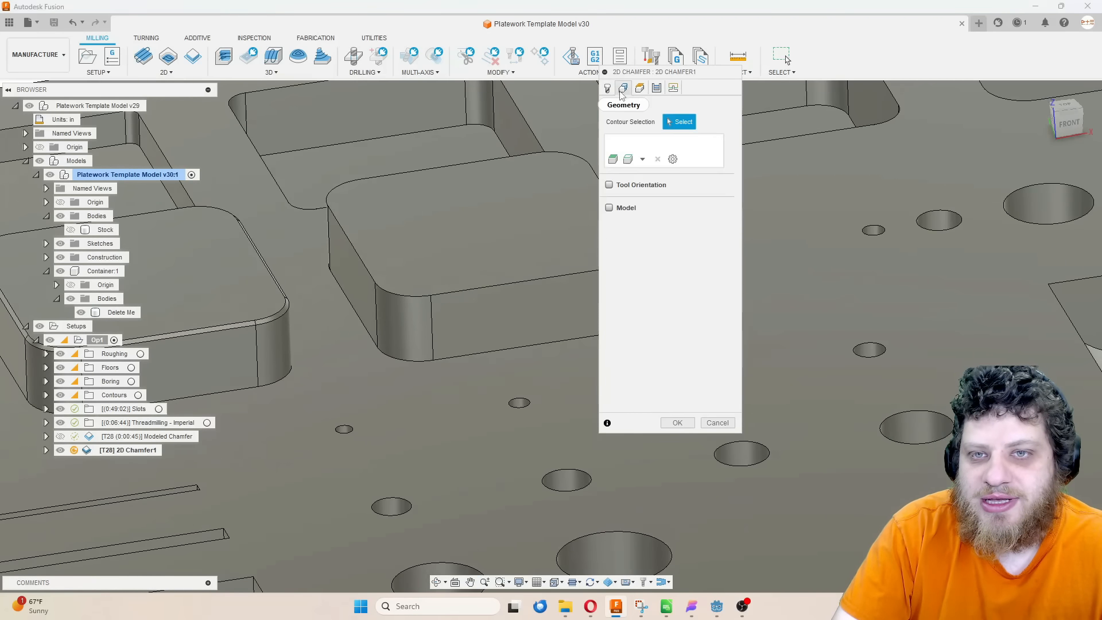
click(521, 281)
scroll(193, 294, down, 5)
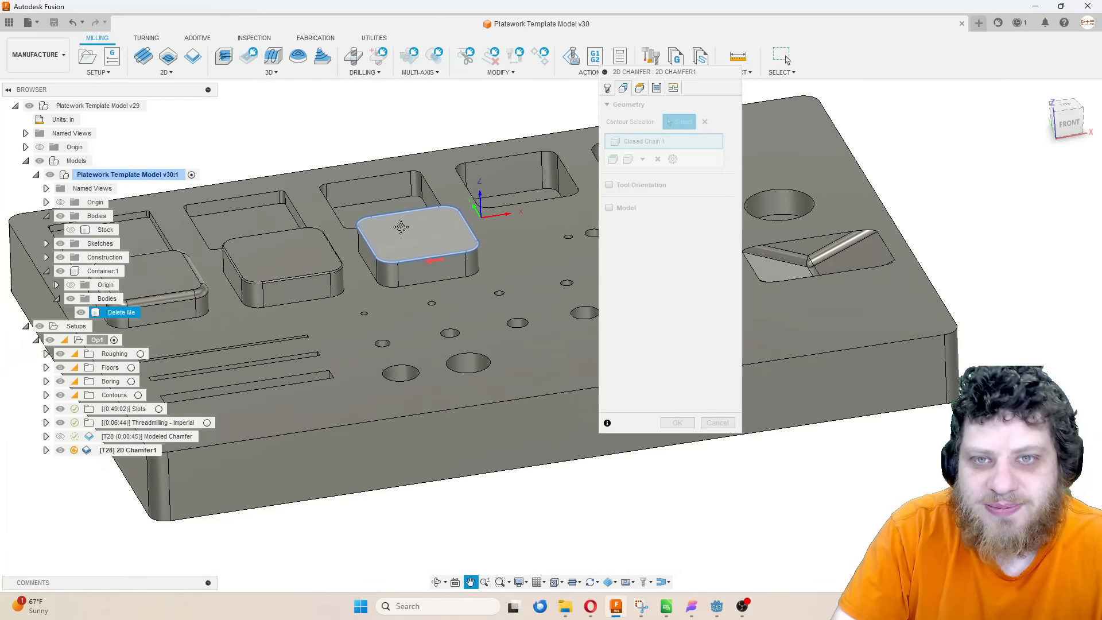
click(642, 159)
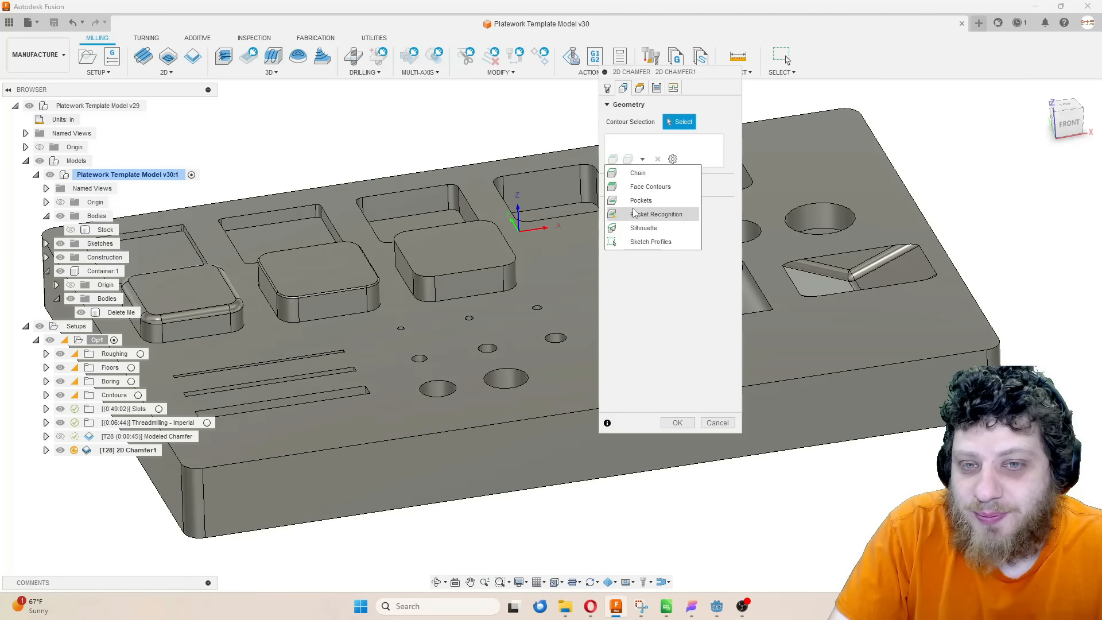
click(643, 228)
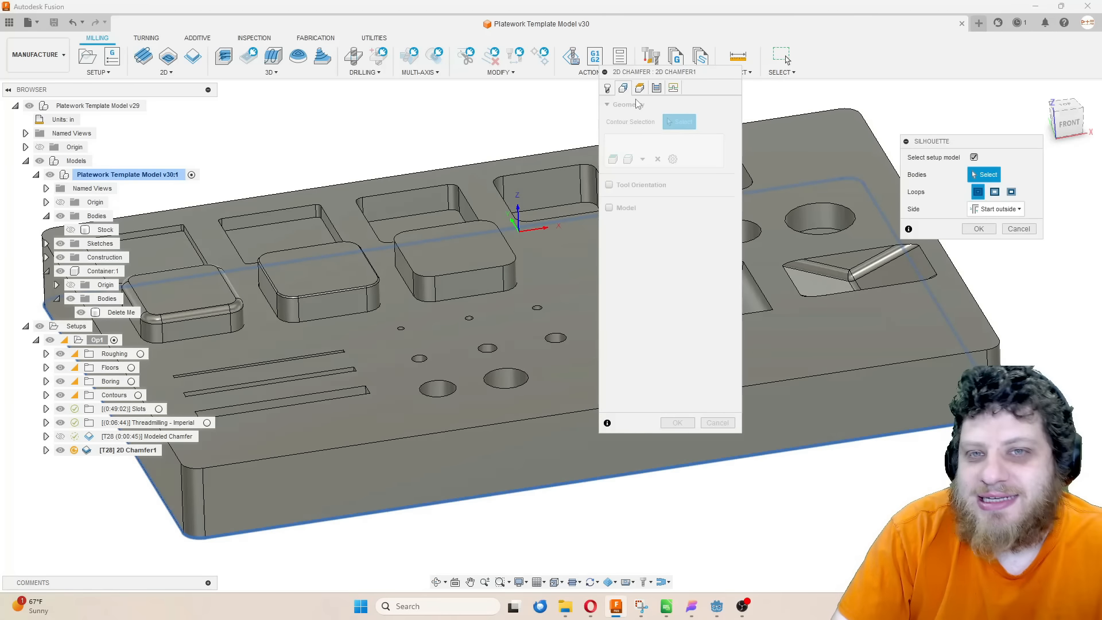
click(1020, 228)
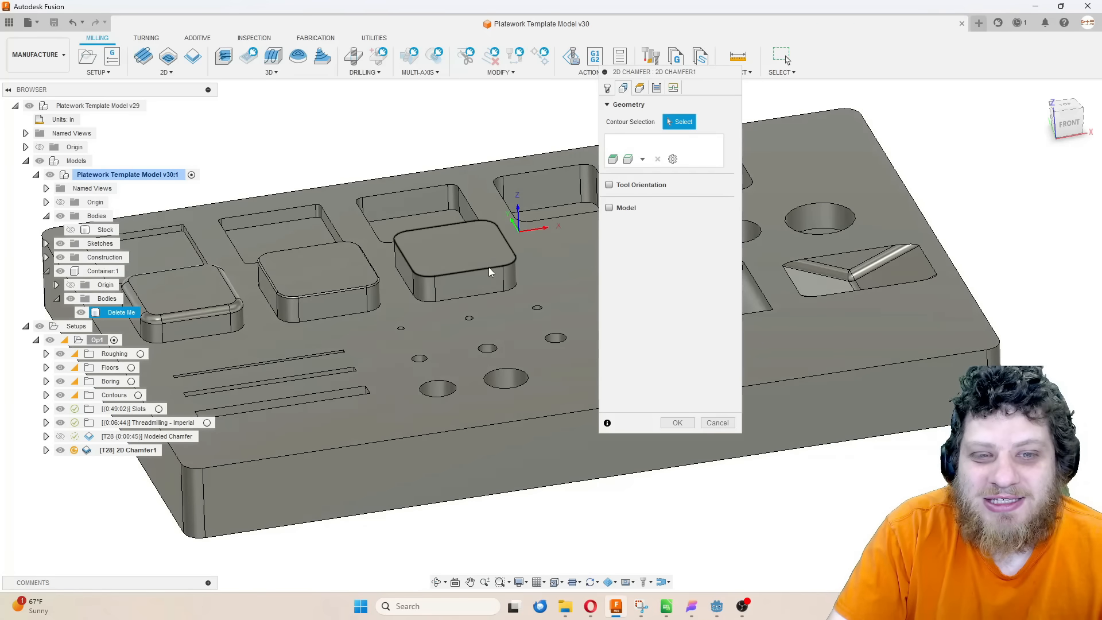
Generate the 2D chamfer along the sharp-edged boss's top edge loop and rename the operation Un-modeled Chamfers
click(495, 270)
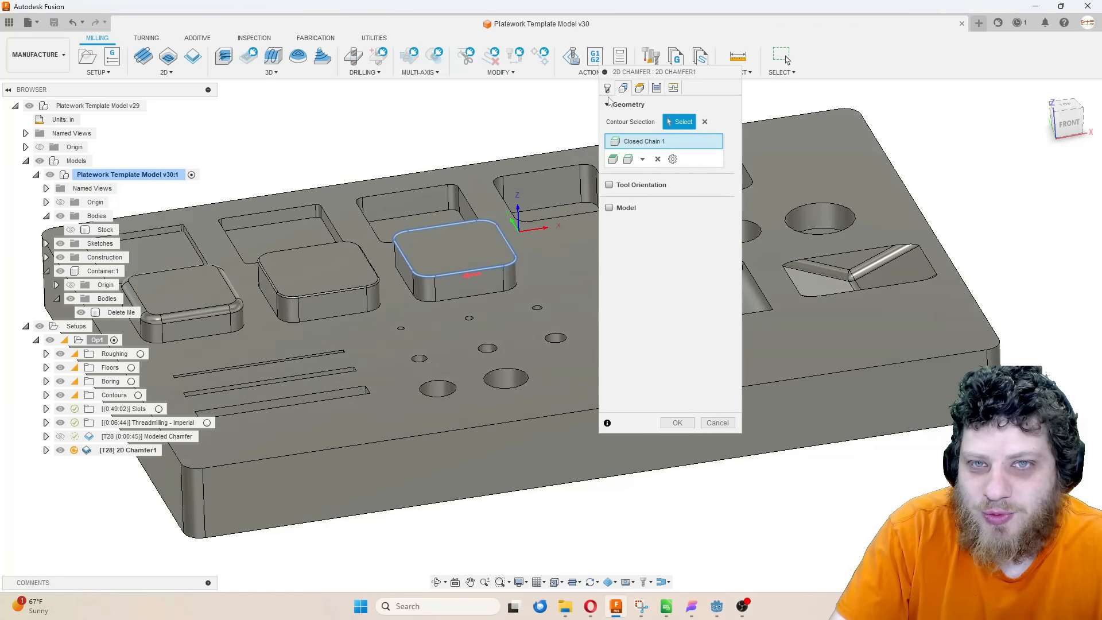
click(678, 424)
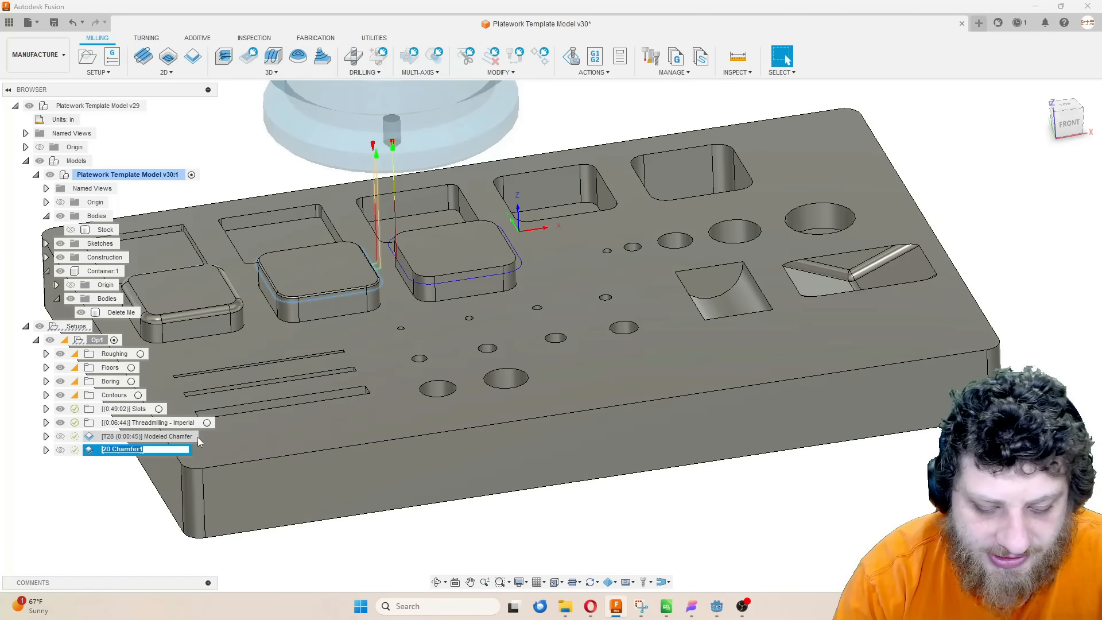
text(Un-modeled )
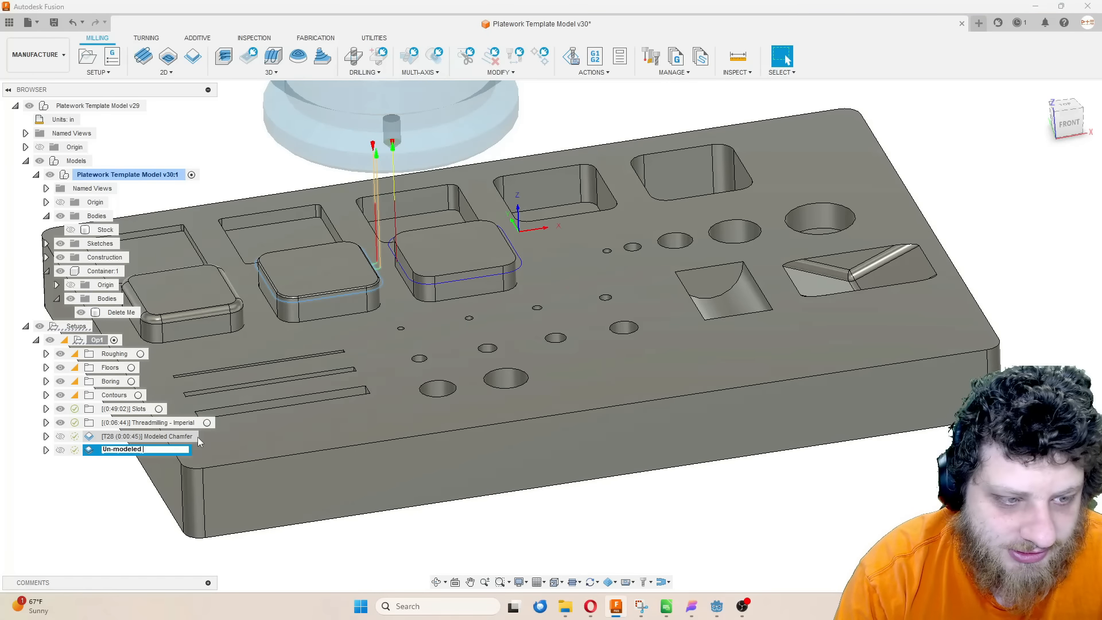
text(Chamfers)
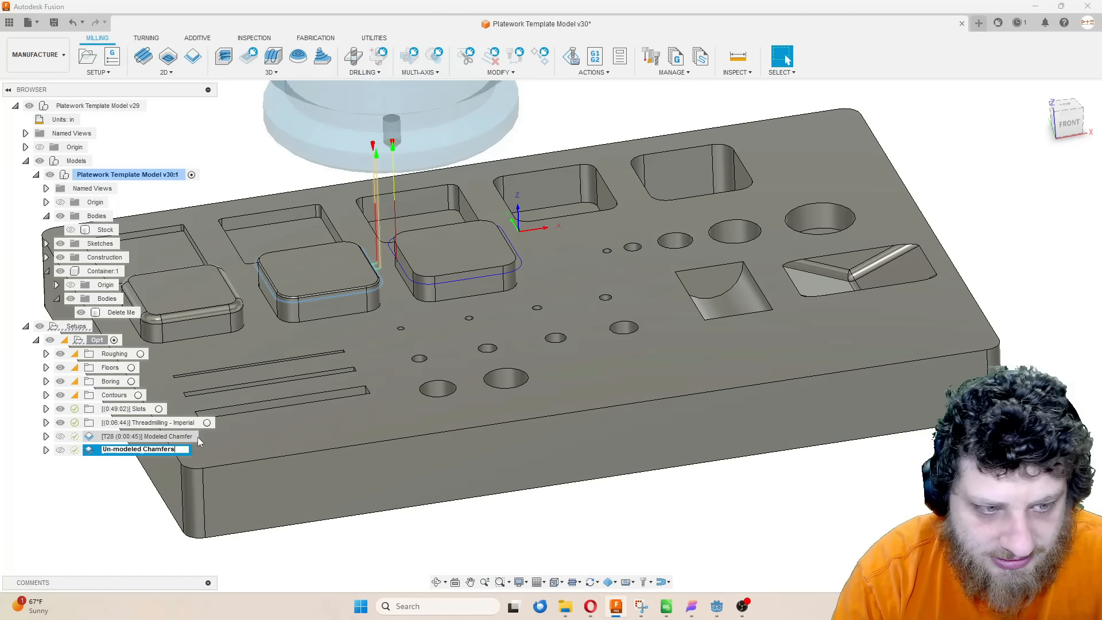
key(Return)
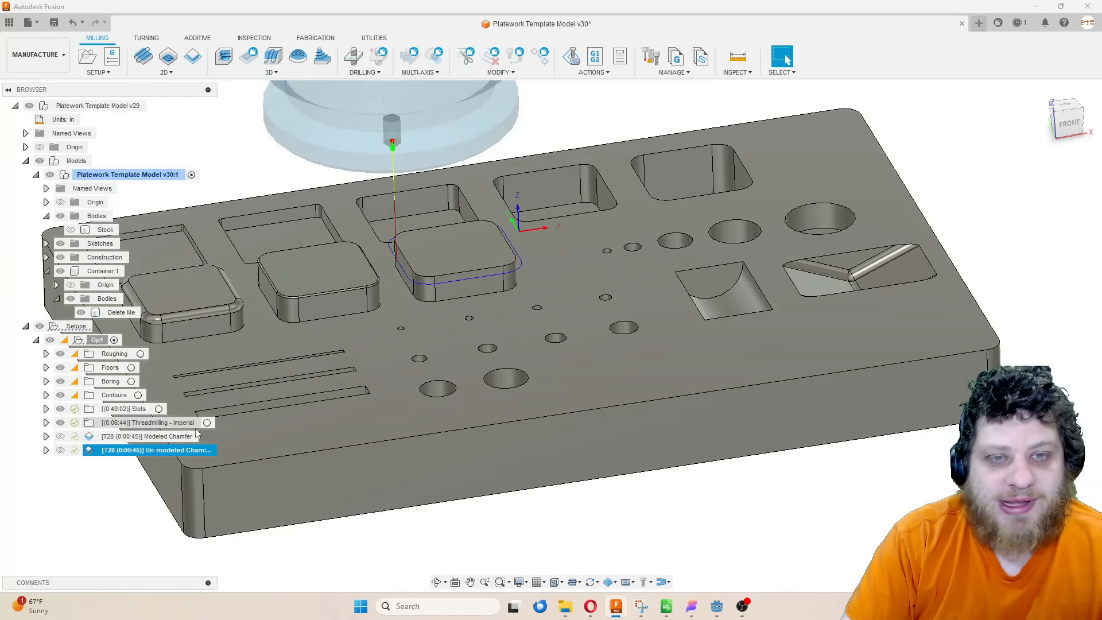
Save the template design as a new version
middle_drag(266, 435, 325, 397)
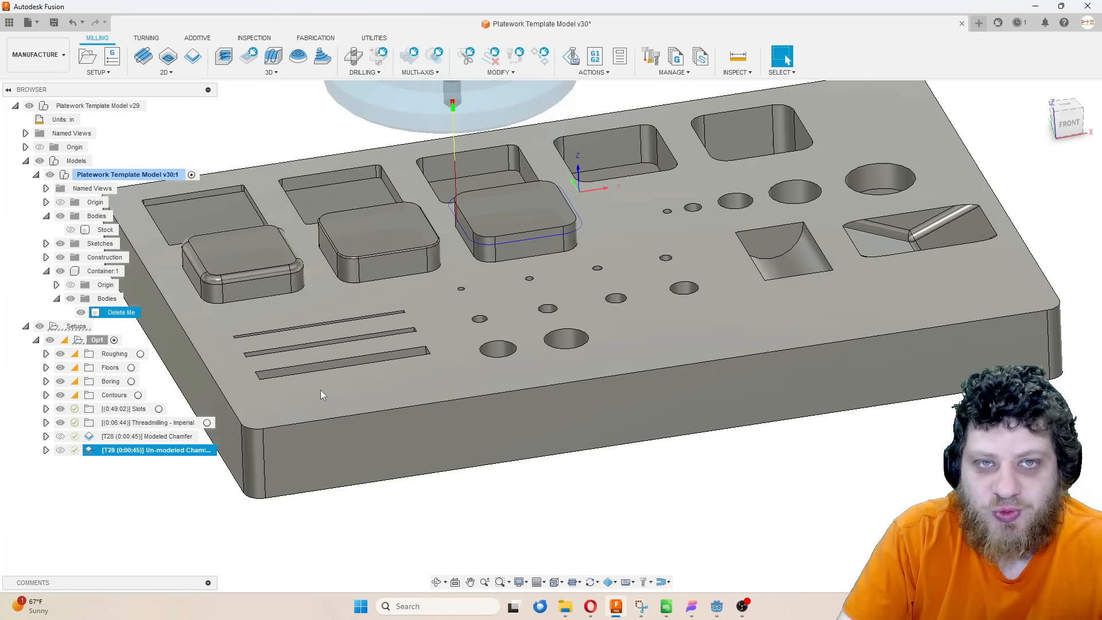
key(ctrl+s)
key(Return)
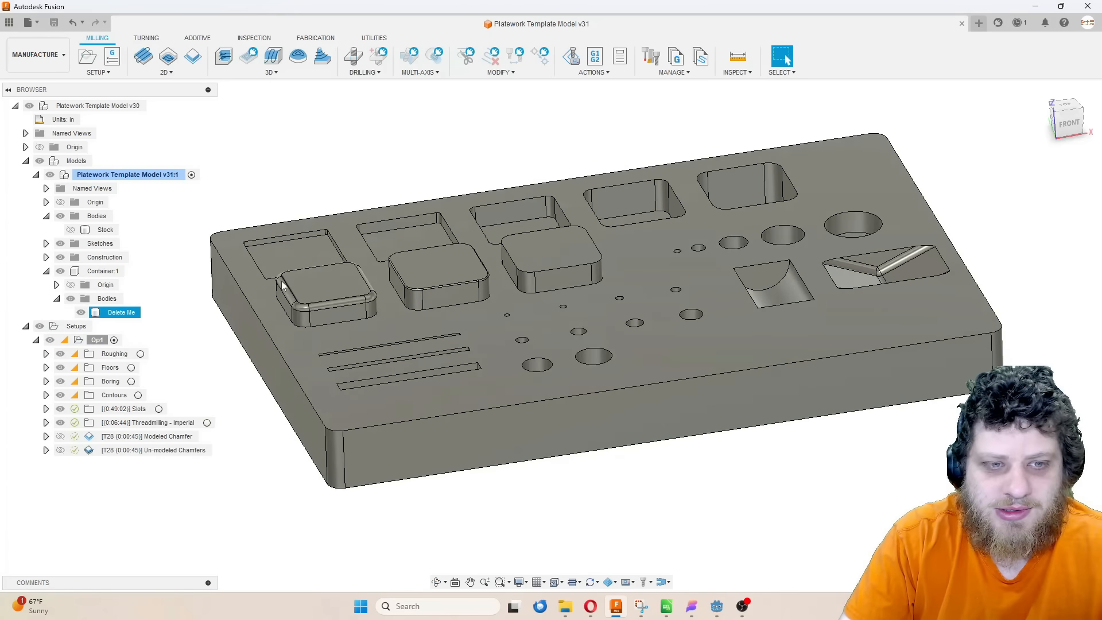
Create a Blend operation and select all eight fillet faces around the rounded boss's top edge as drive surfaces
scroll(257, 284, up, 5)
scroll(268, 287, up, 3)
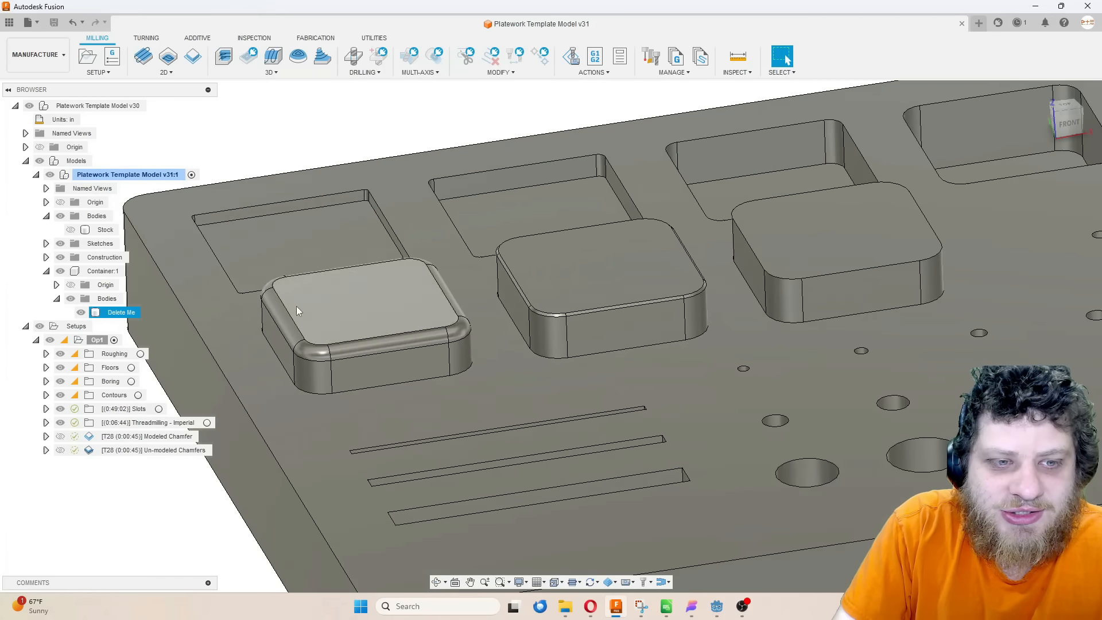
click(274, 72)
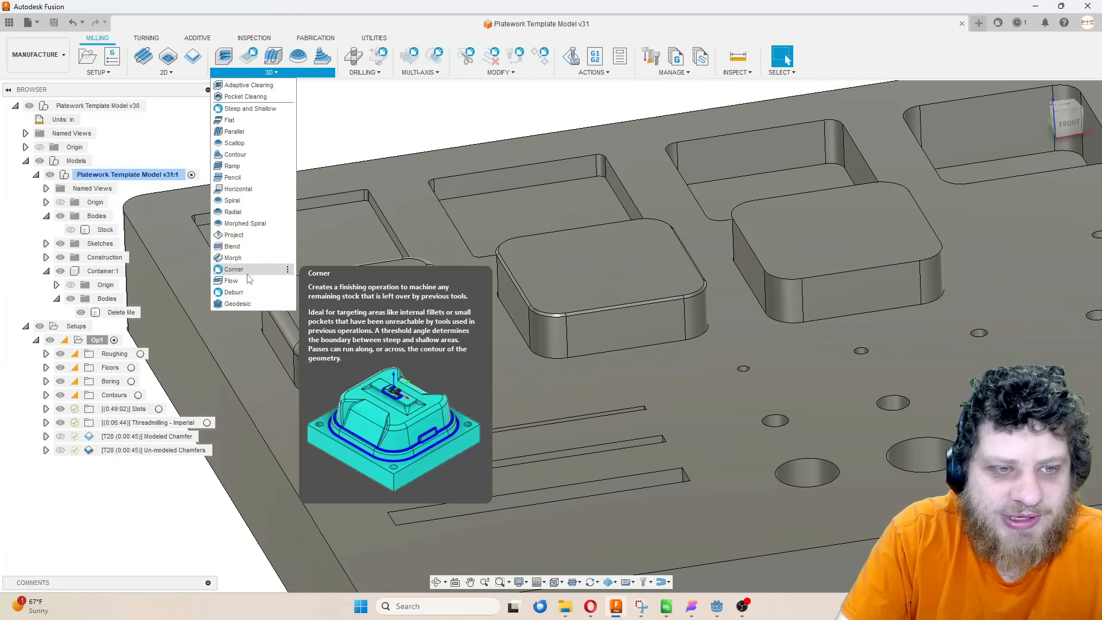
click(242, 248)
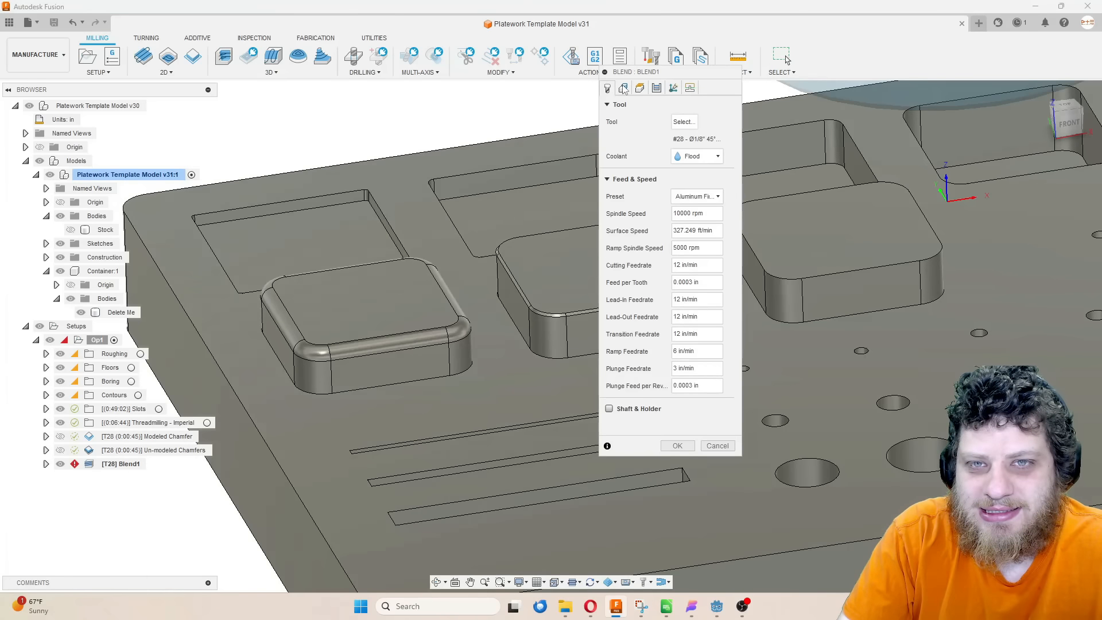
click(624, 89)
scroll(316, 325, up, 2)
click(331, 350)
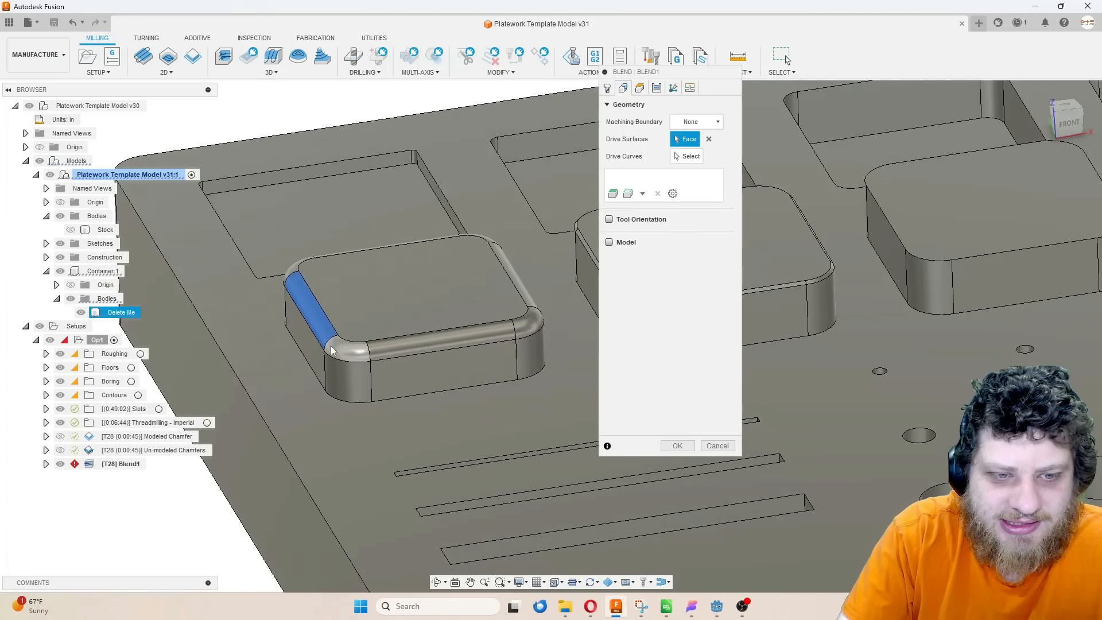
click(343, 352)
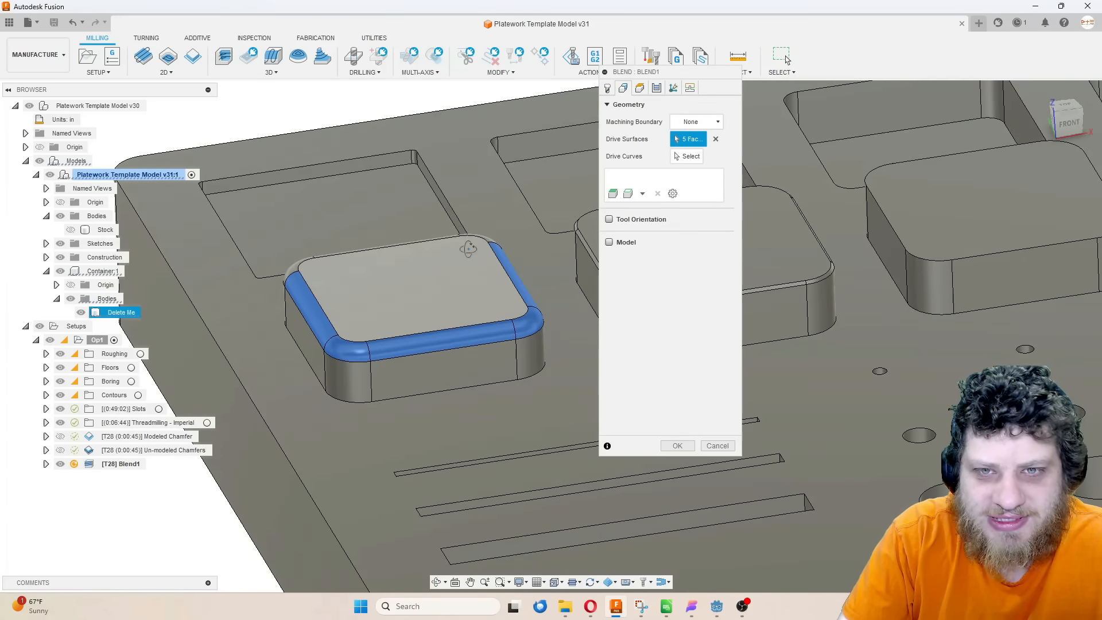
shift+middle_drag(468, 249, 471, 287)
click(486, 226)
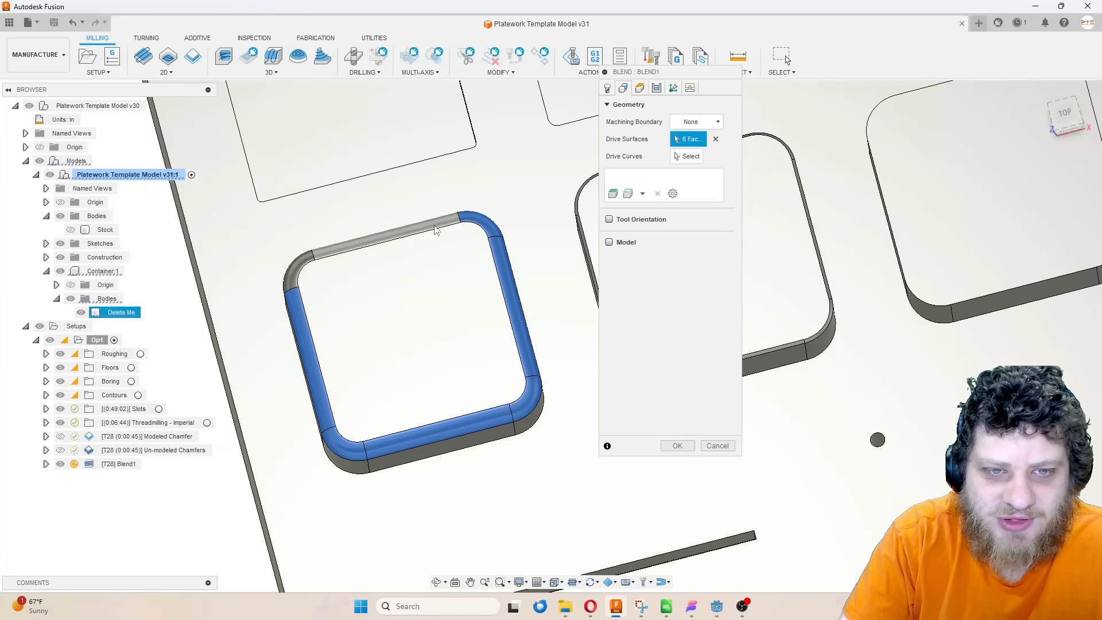
click(437, 229)
click(303, 276)
shift+middle_drag(315, 298, 304, 267)
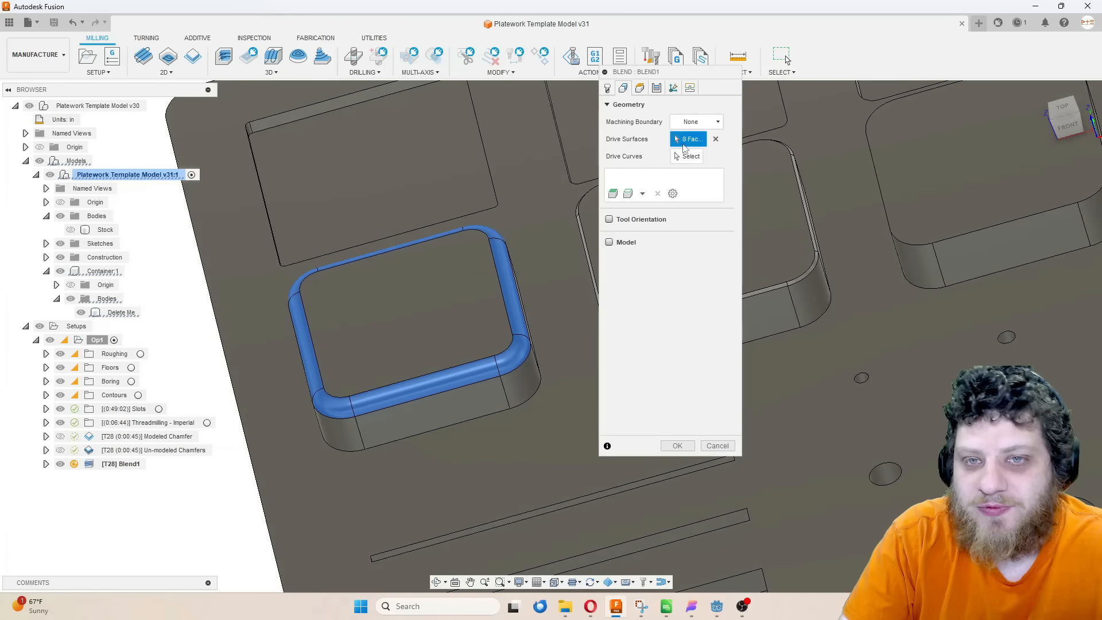
Select the lower and upper edge loops of the rounded boss's fillet as the Blend drive curves
click(687, 156)
click(473, 384)
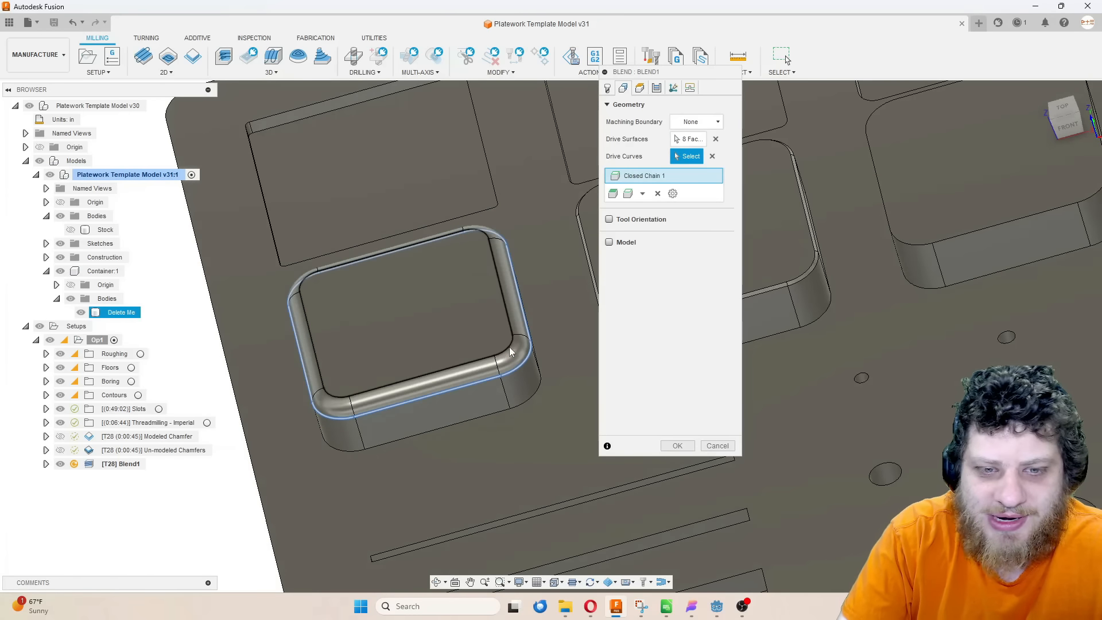
click(509, 347)
shift+middle_drag(584, 220, 608, 195)
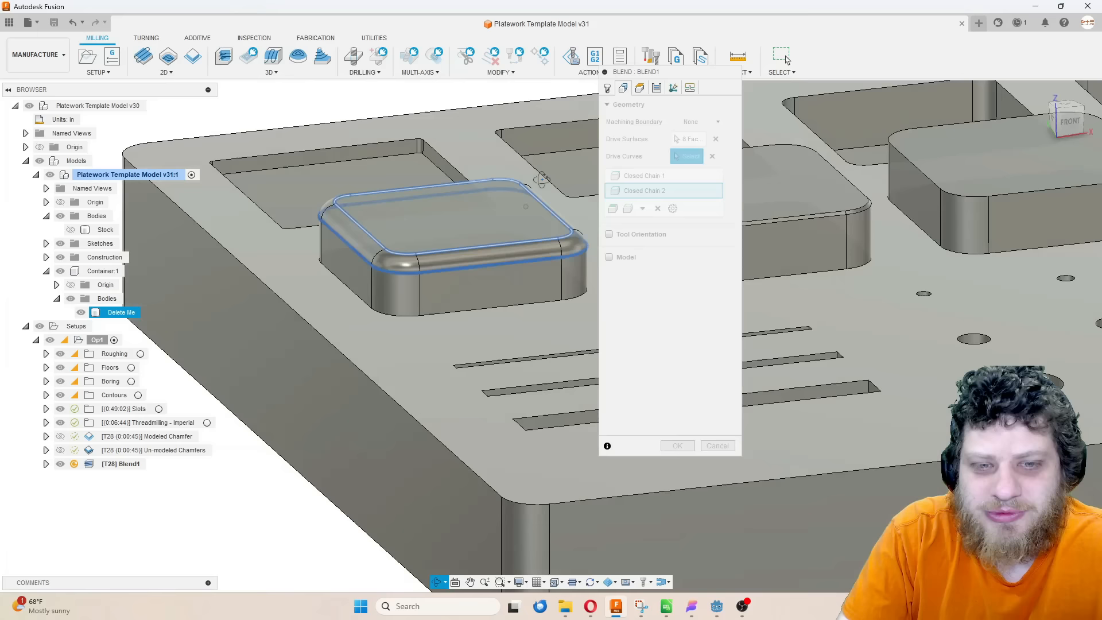
Assign the 1/8 - 2 FLUTE BALLMILL from Swing NonFerrous with the Aluminum Surfacing preset and generate the Blend toolpath
click(656, 88)
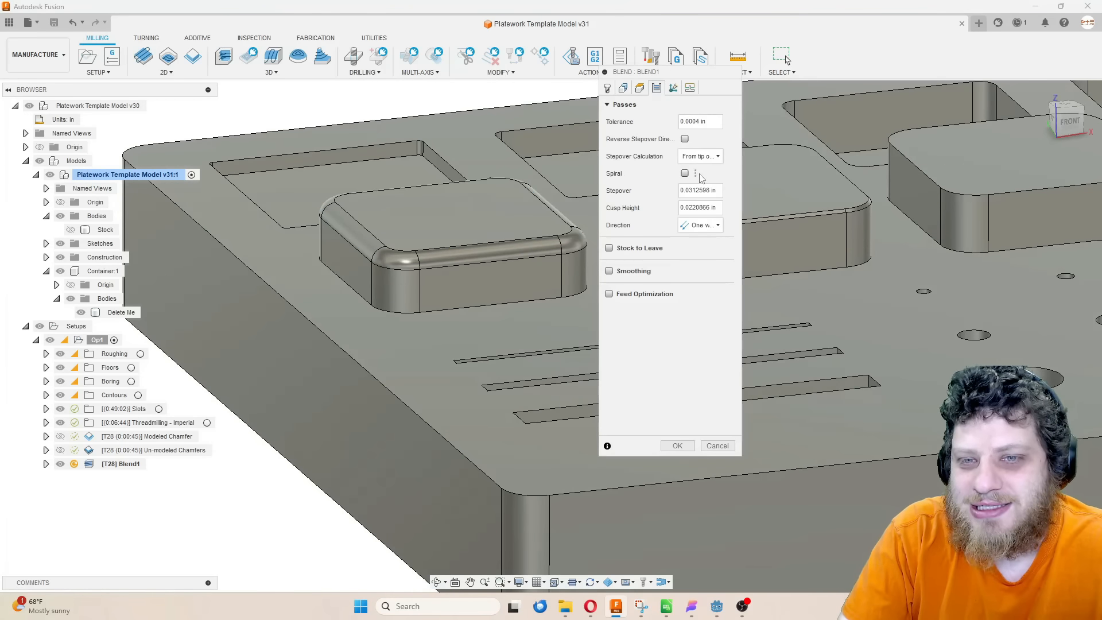
click(607, 87)
click(684, 124)
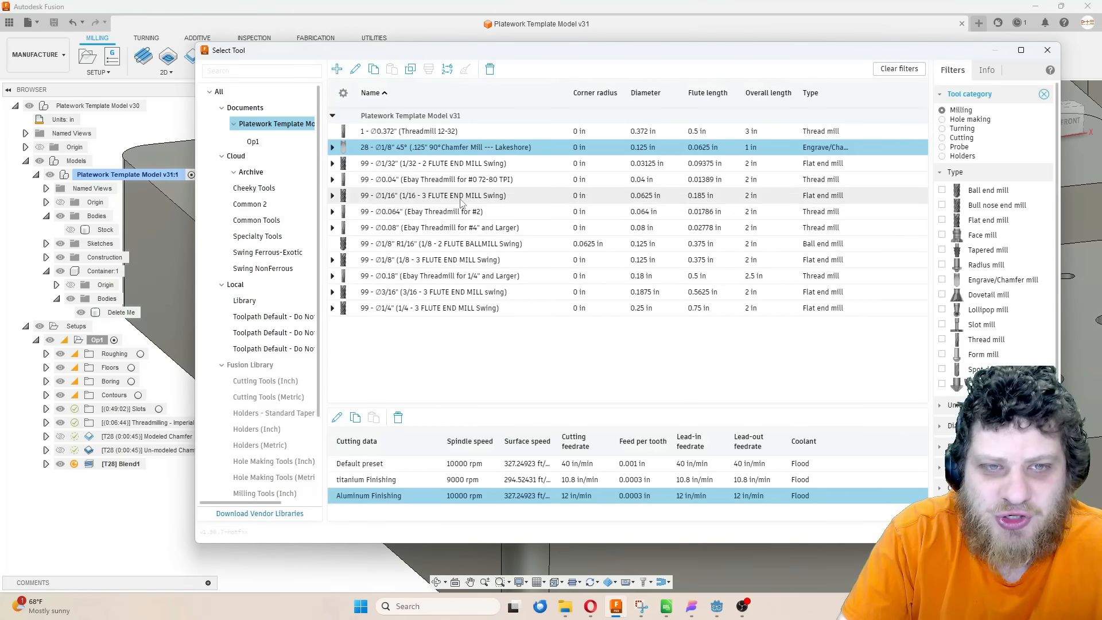
click(263, 268)
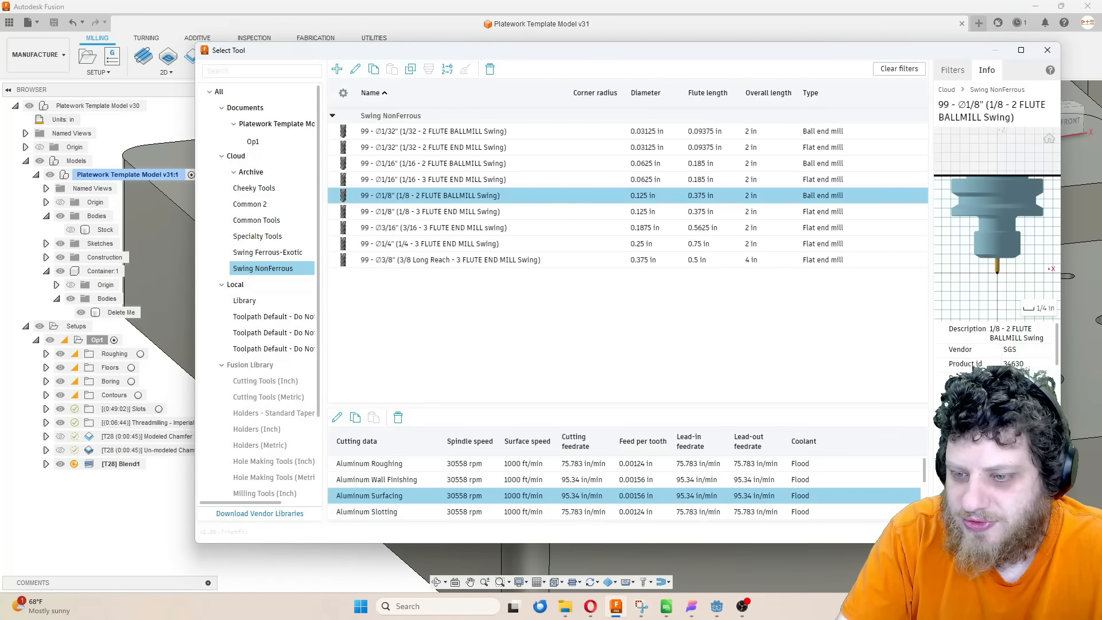
click(979, 531)
click(657, 88)
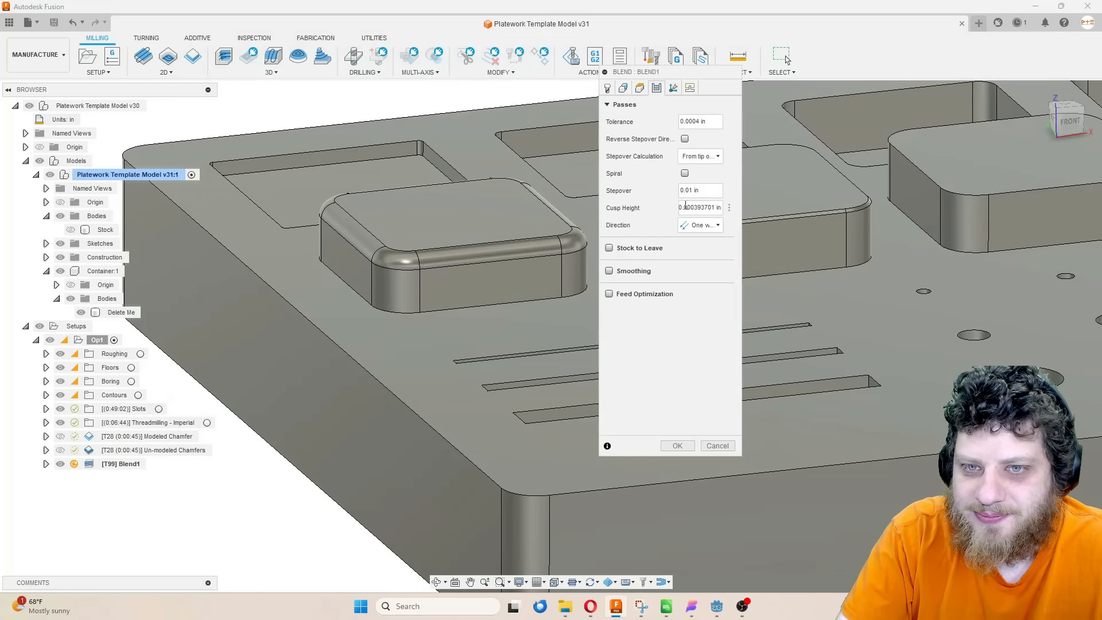
click(678, 446)
Rename the rounded boss's Blend operation as Fillets
scroll(599, 359, down, 3)
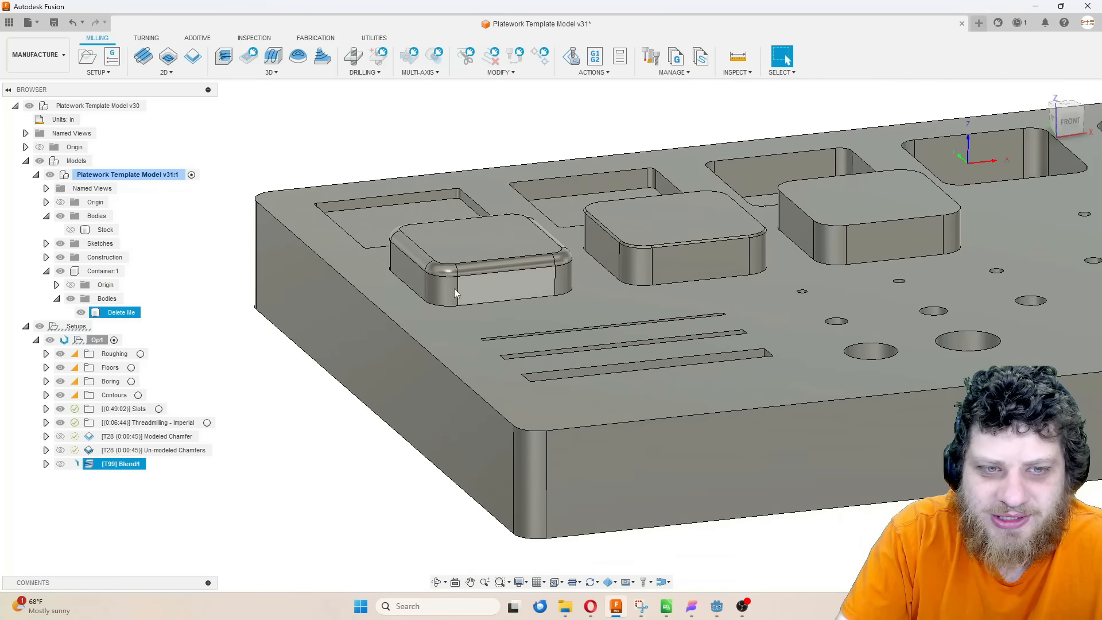
scroll(447, 286, up, 3)
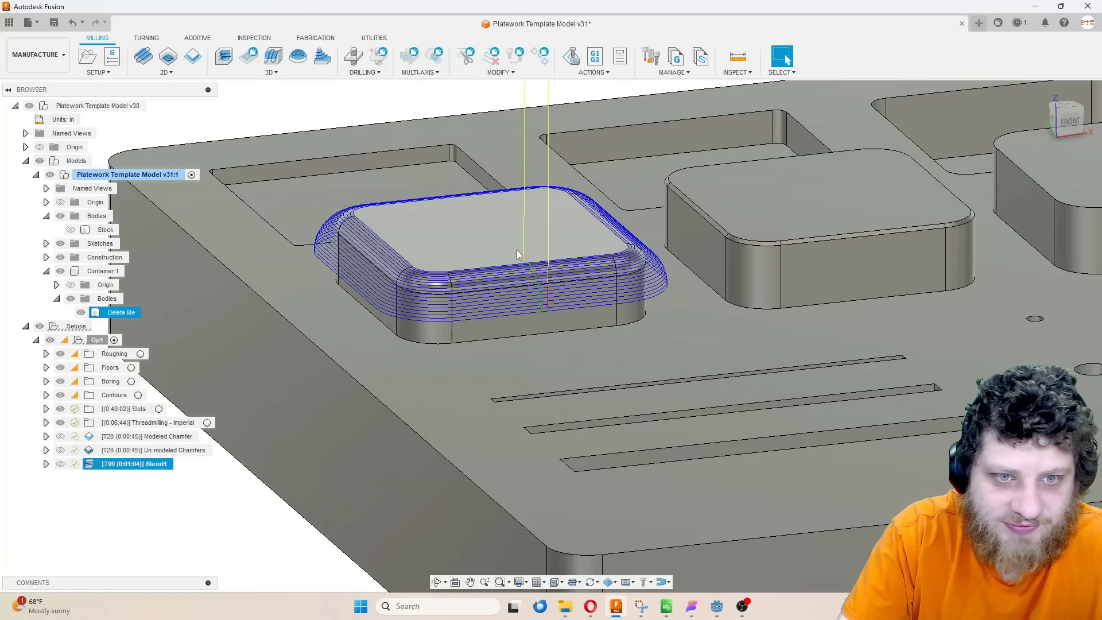
click(167, 464)
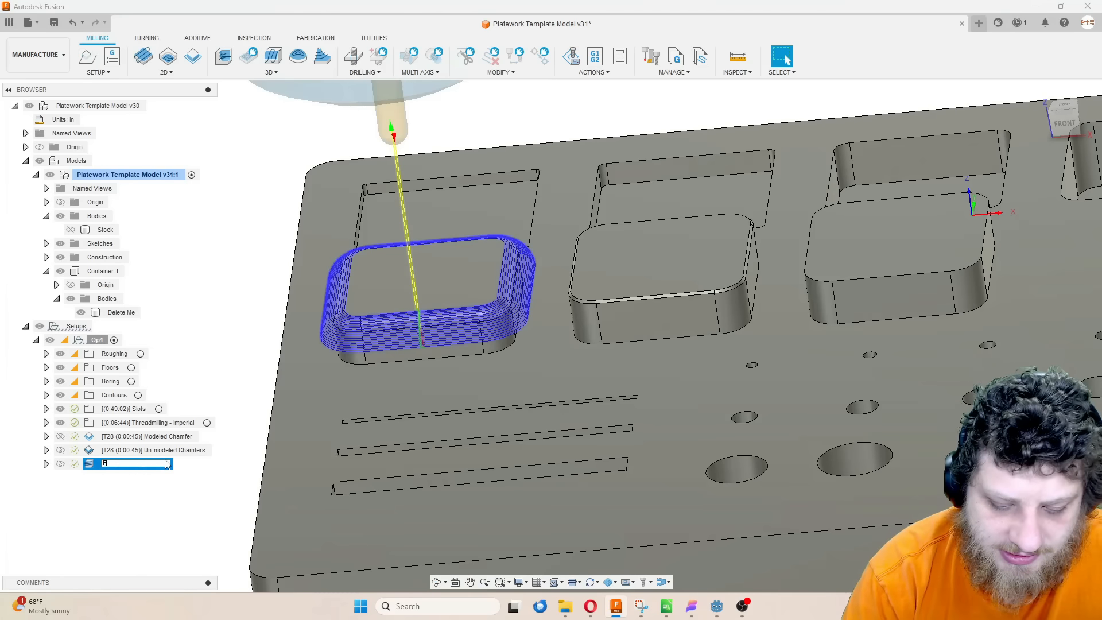
text(Fillets)
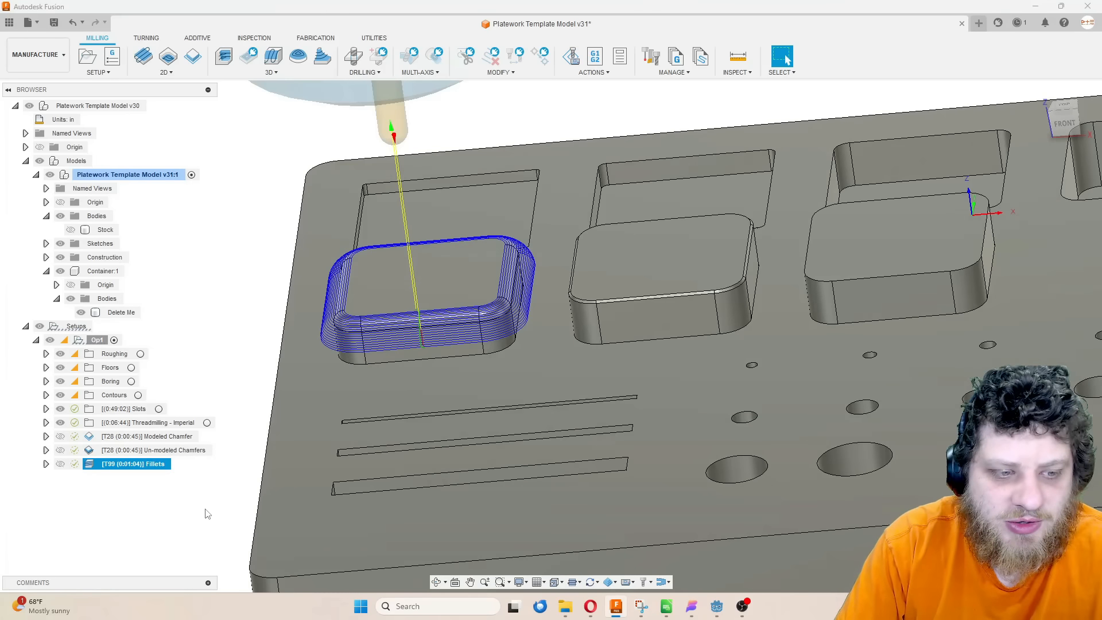
Group the modeled chamfer, un-modeled chamfer and Fillets operations into a folder named Edge-Breaks
click(232, 470)
scroll(232, 470, down, 2)
middle_drag(357, 393, 224, 346)
double_click(153, 463)
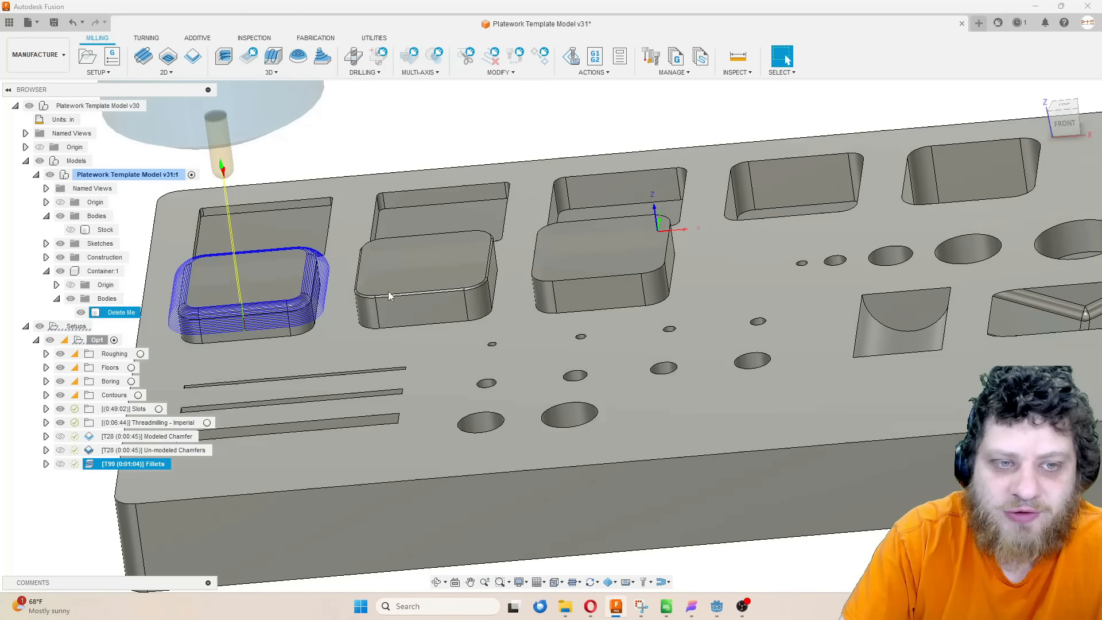
scroll(373, 350, down, 1)
middle_drag(374, 350, 424, 348)
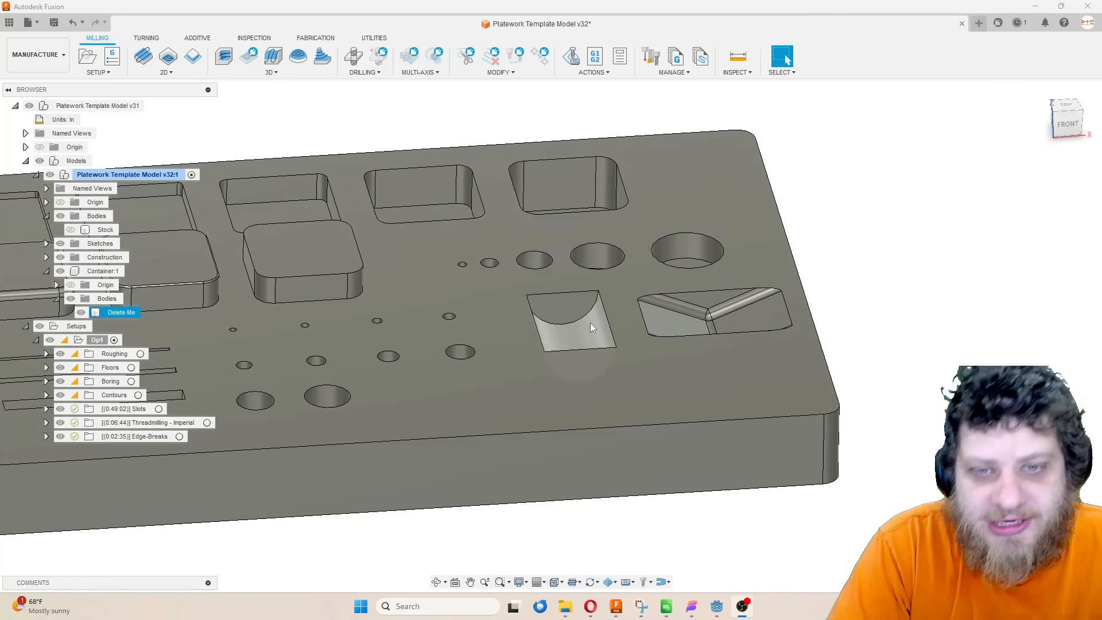
Examine the curved-floor pocket and the filleted V-shaped pocket to judge which surfacing operation suits them
scroll(597, 327, up, 1)
click(271, 73)
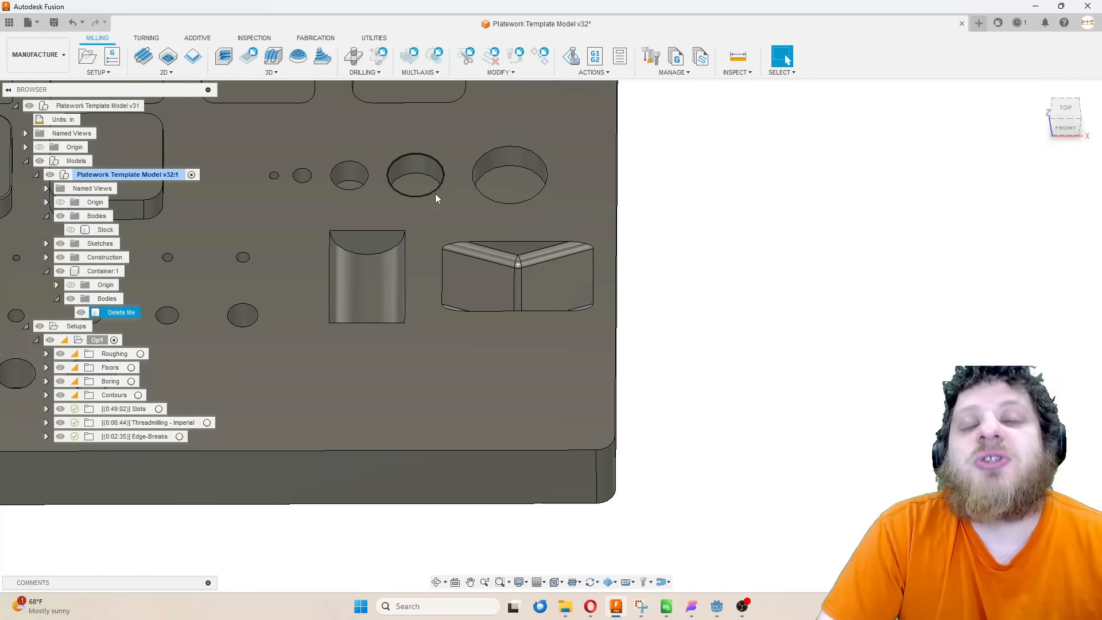
shift+middle_drag(499, 244, 534, 227)
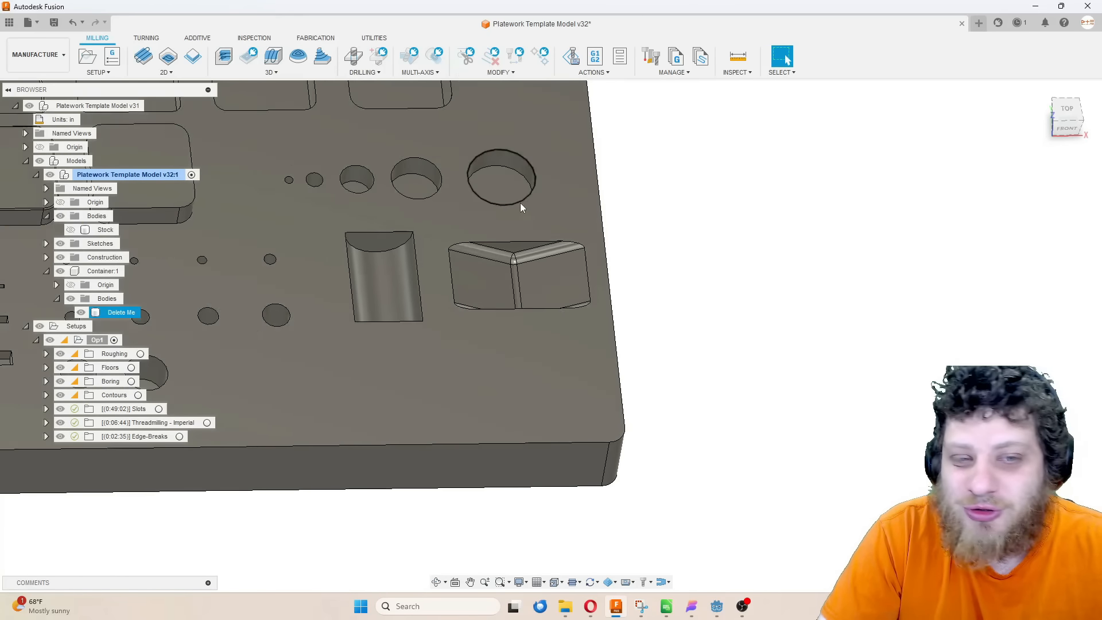
scroll(484, 268, up, 3)
scroll(484, 268, up, 2)
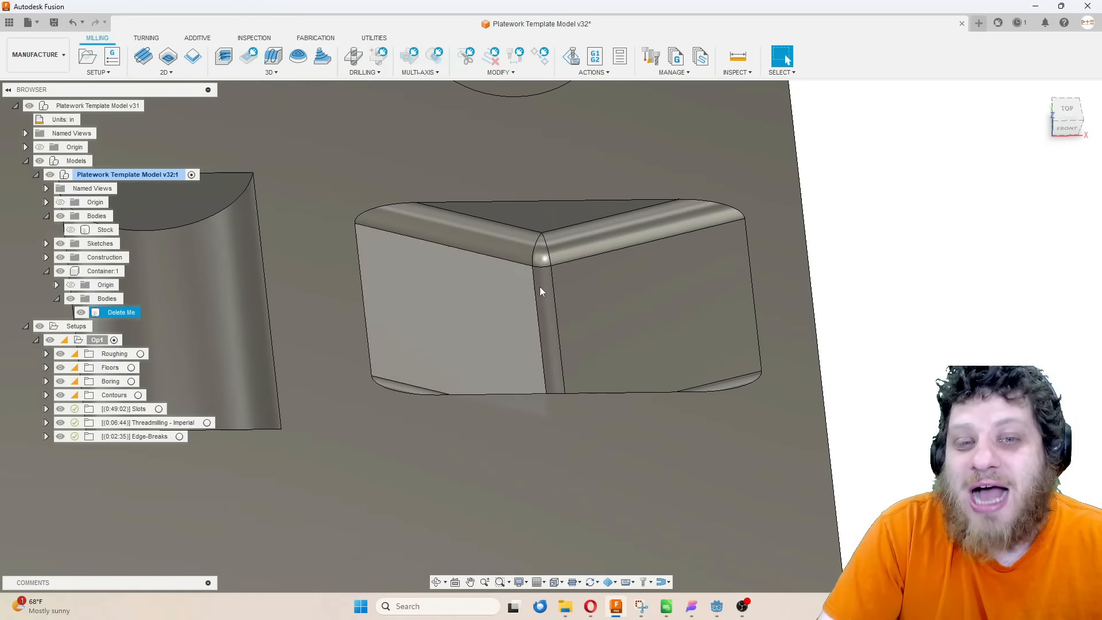
scroll(624, 255, down, 5)
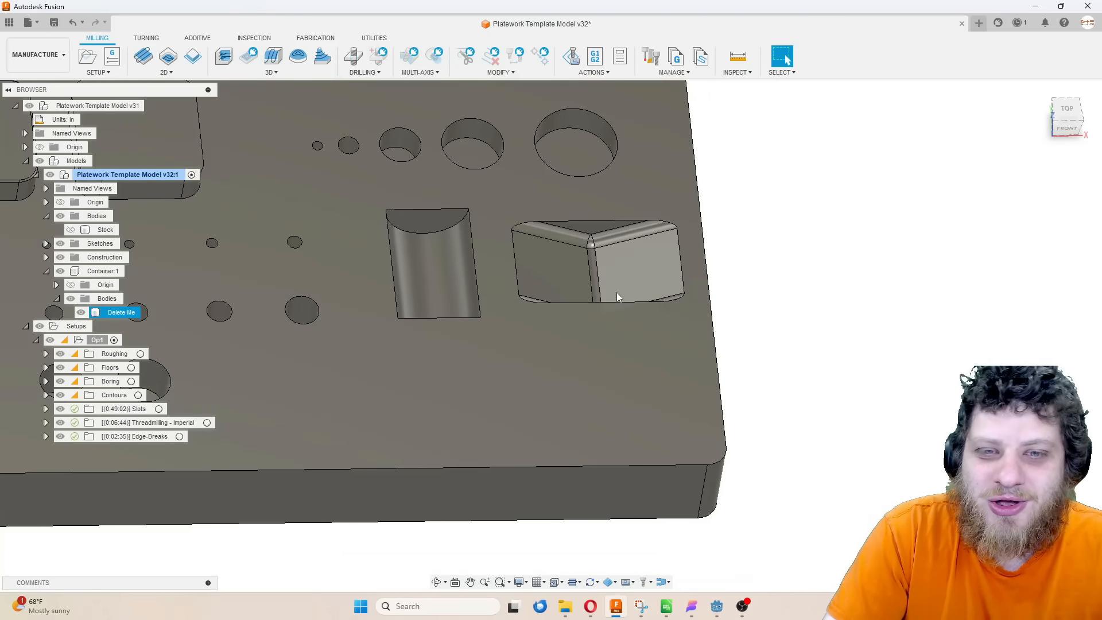
scroll(608, 293, up, 3)
scroll(549, 205, down, 4)
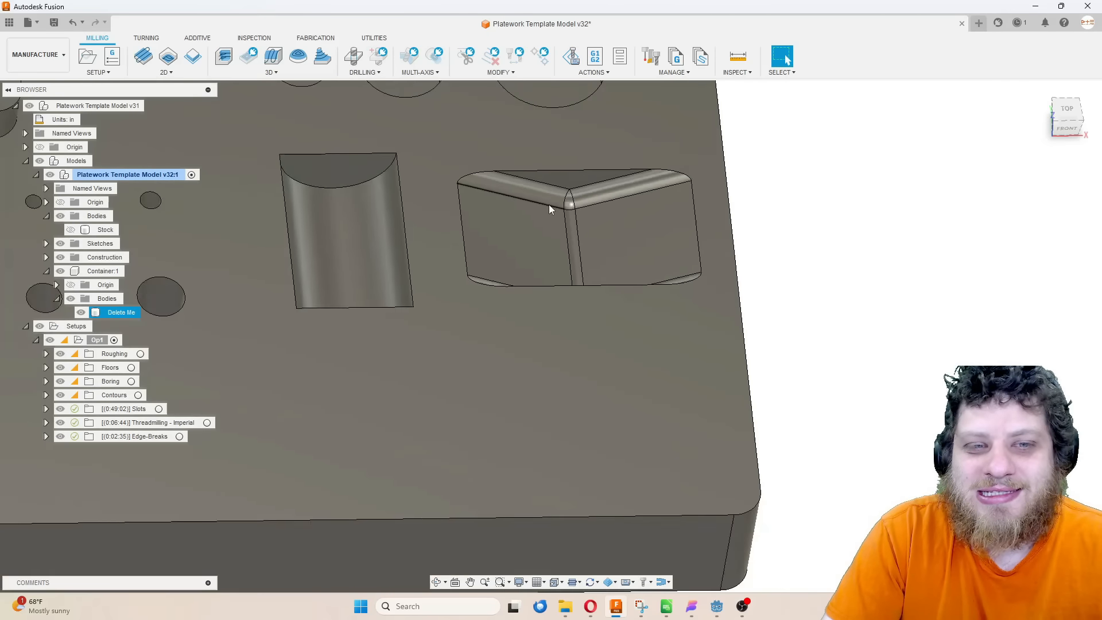
scroll(540, 209, down, 3)
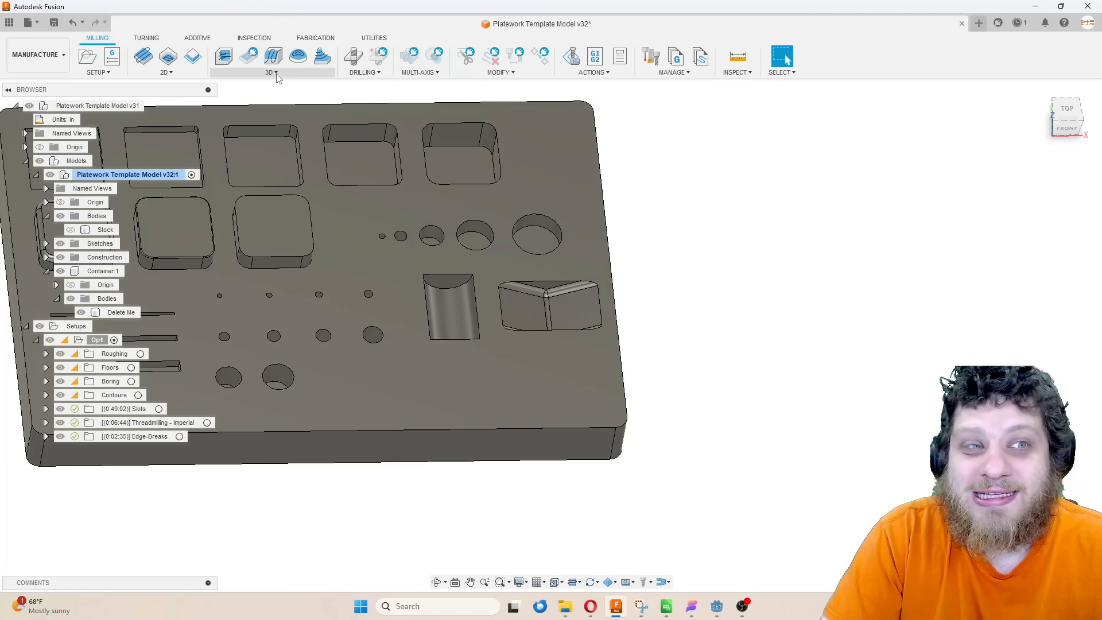
Create a 3D Contour operation with slope limiting enabled from 45 degrees and generate its toolpath
click(277, 76)
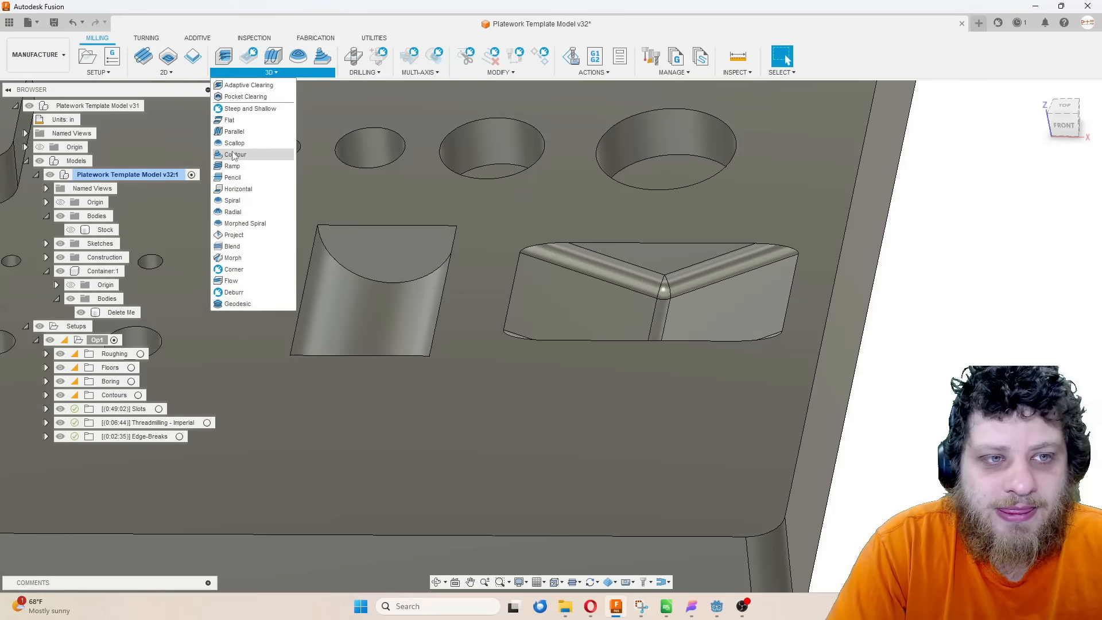
click(256, 154)
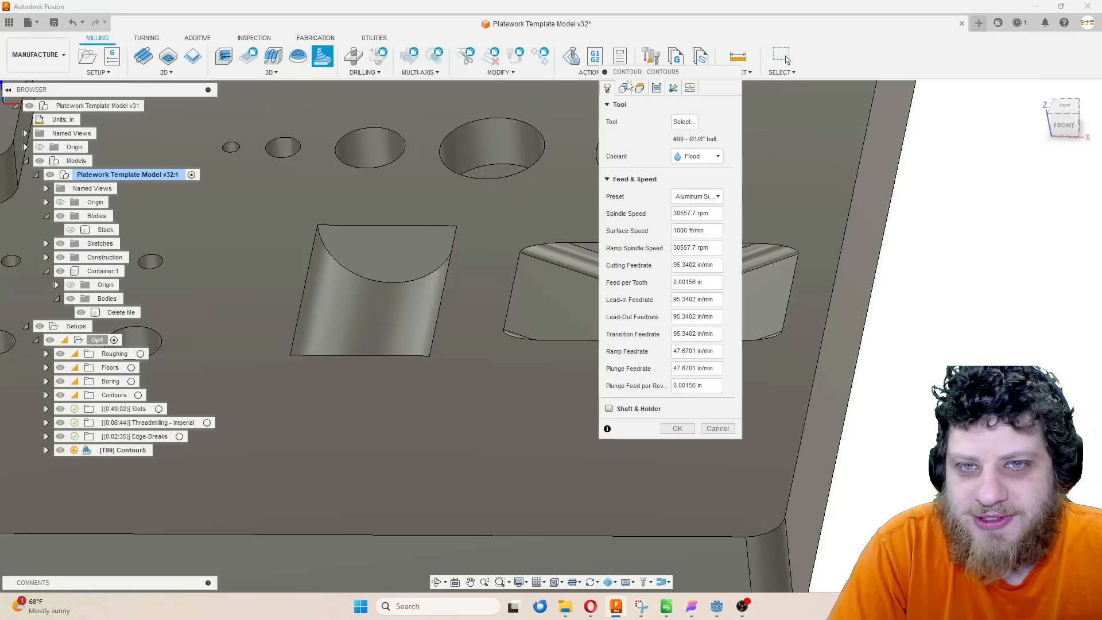
click(626, 89)
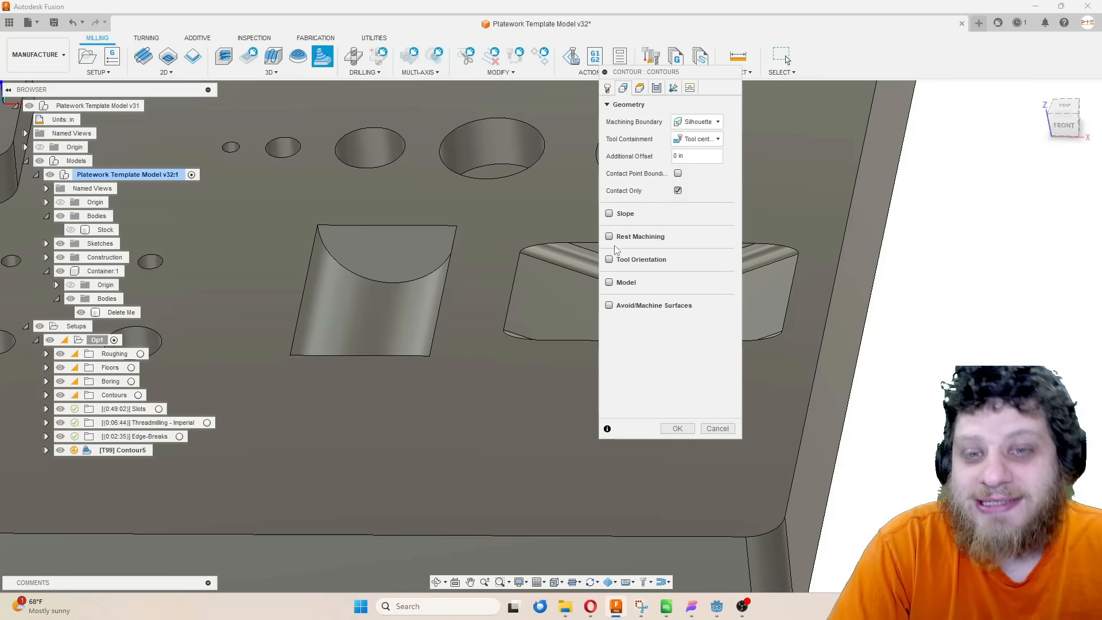
click(609, 214)
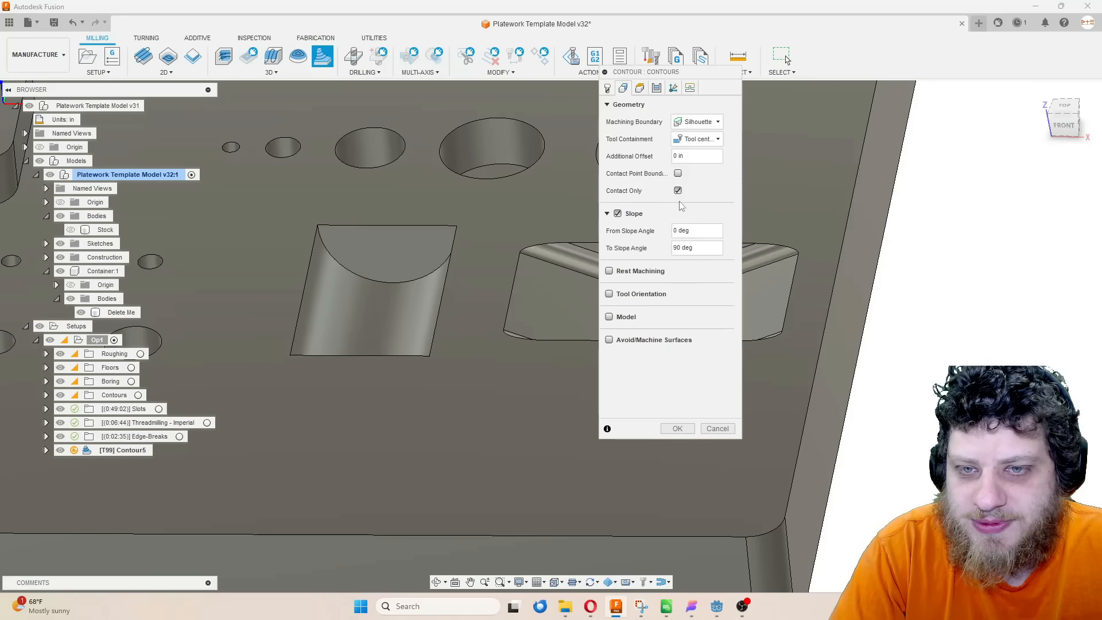
double_click(694, 229)
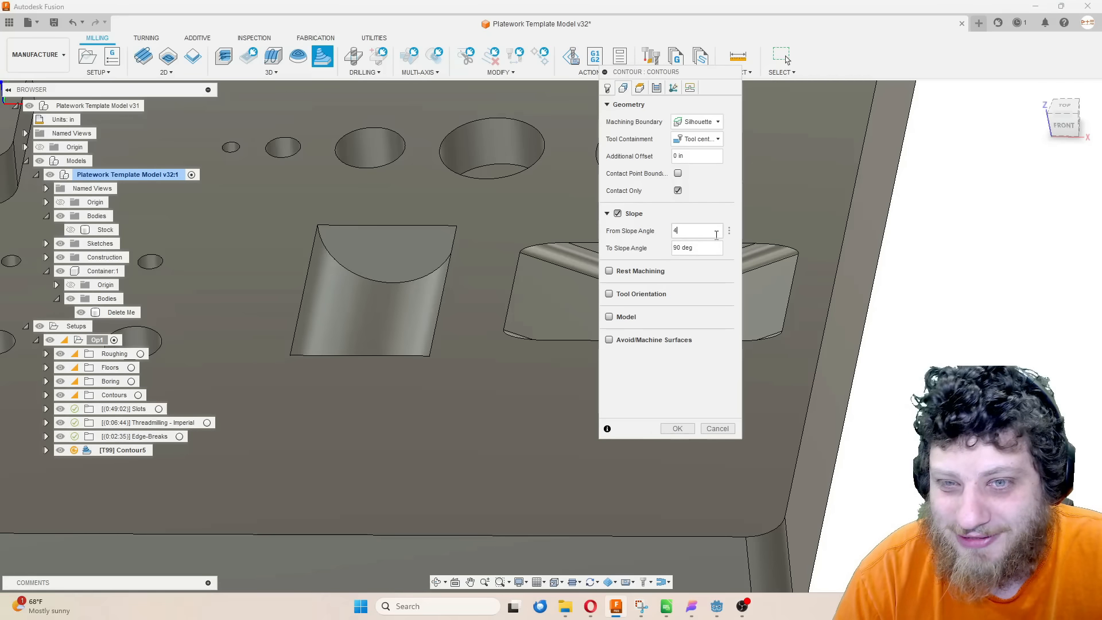
right_click(691, 251)
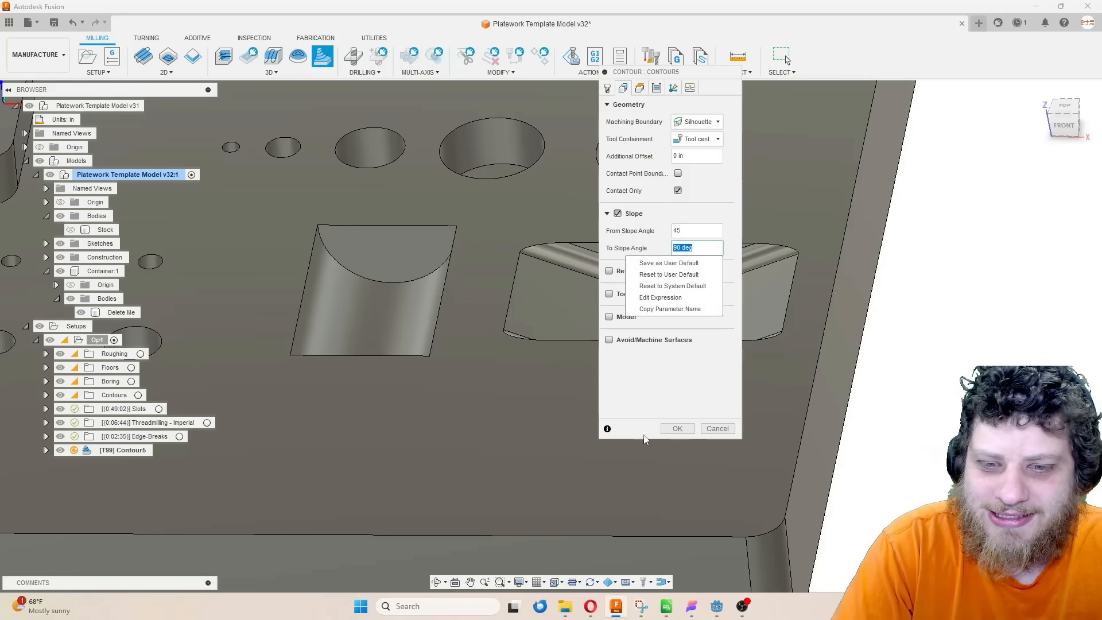
click(669, 429)
click(676, 429)
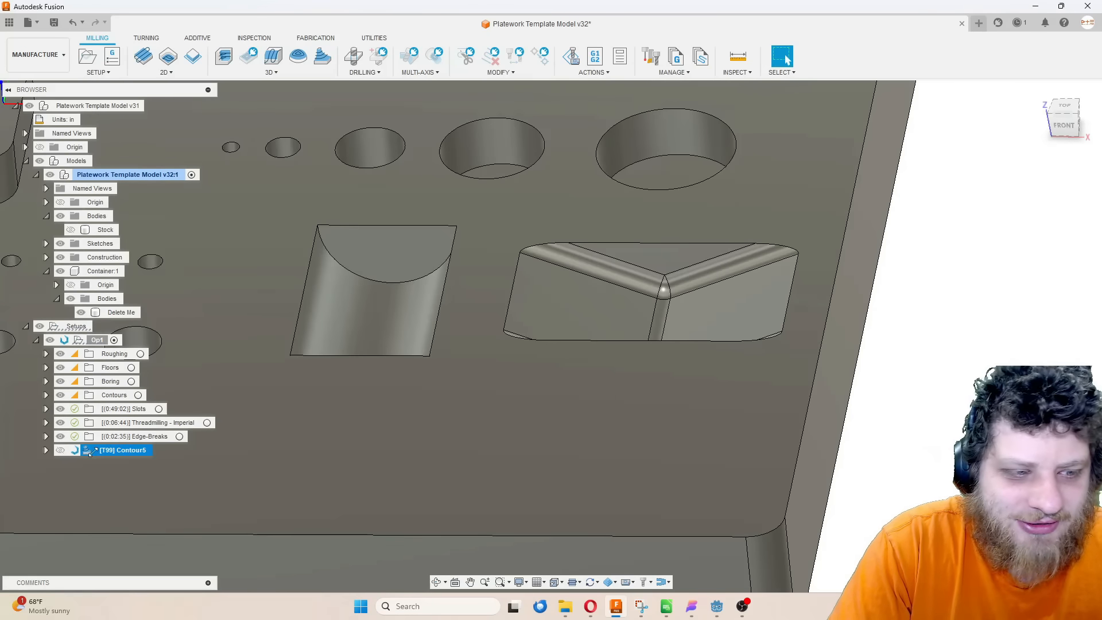
shift+middle_drag(543, 281, 555, 284)
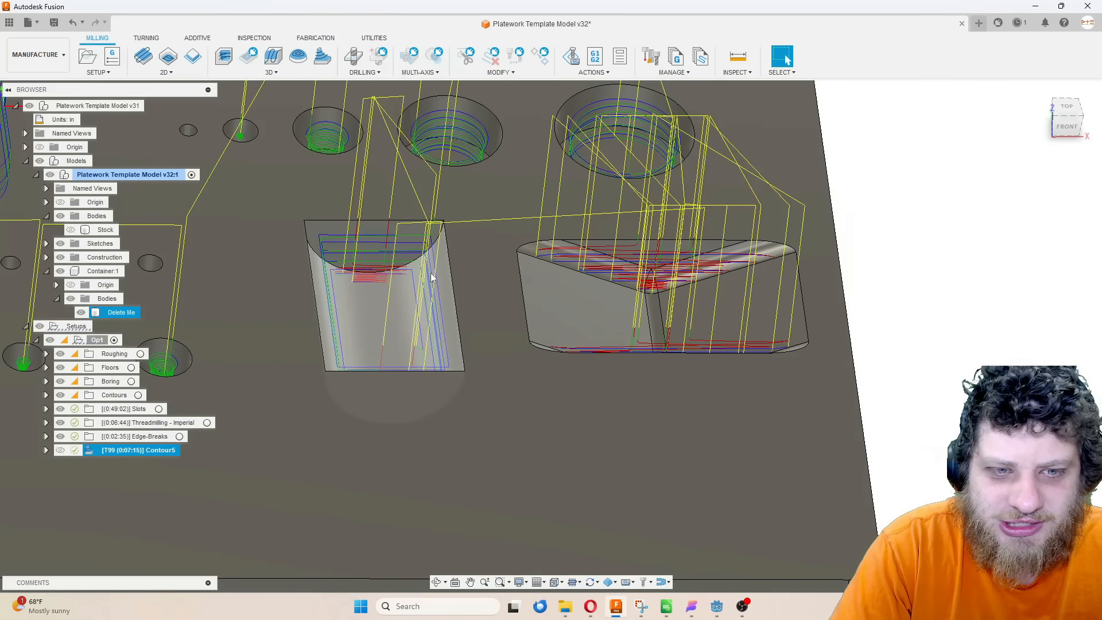
shift+middle_drag(340, 290, 70, 485)
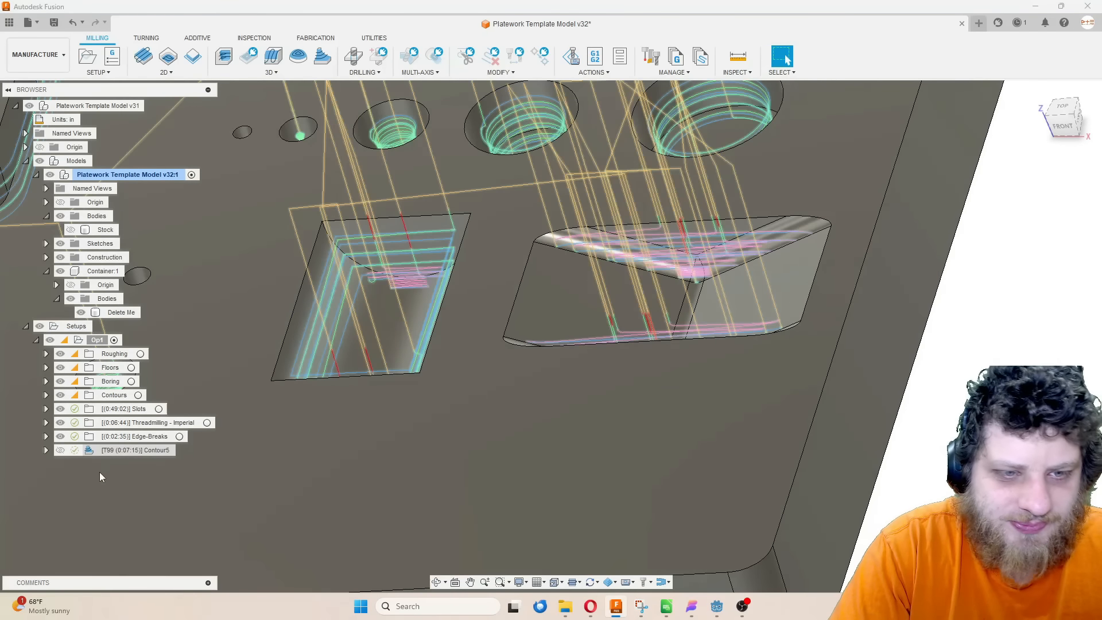
Set the new Contour operation's maximum stepdown to 0.01 in, regenerate it and inspect the passes across the plate
double_click(115, 450)
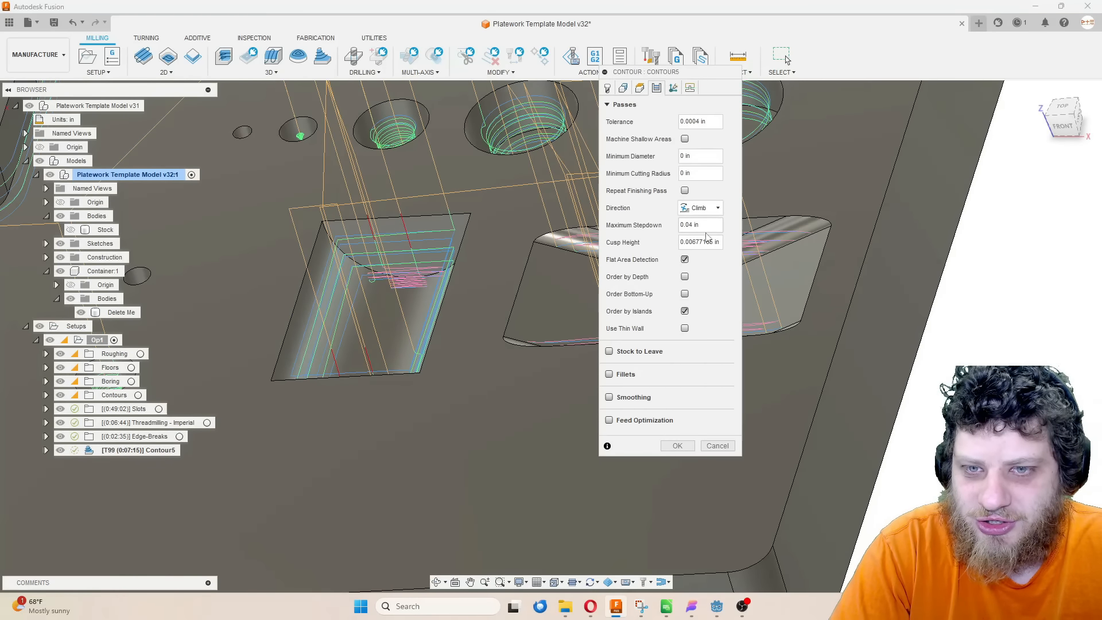
text(2)
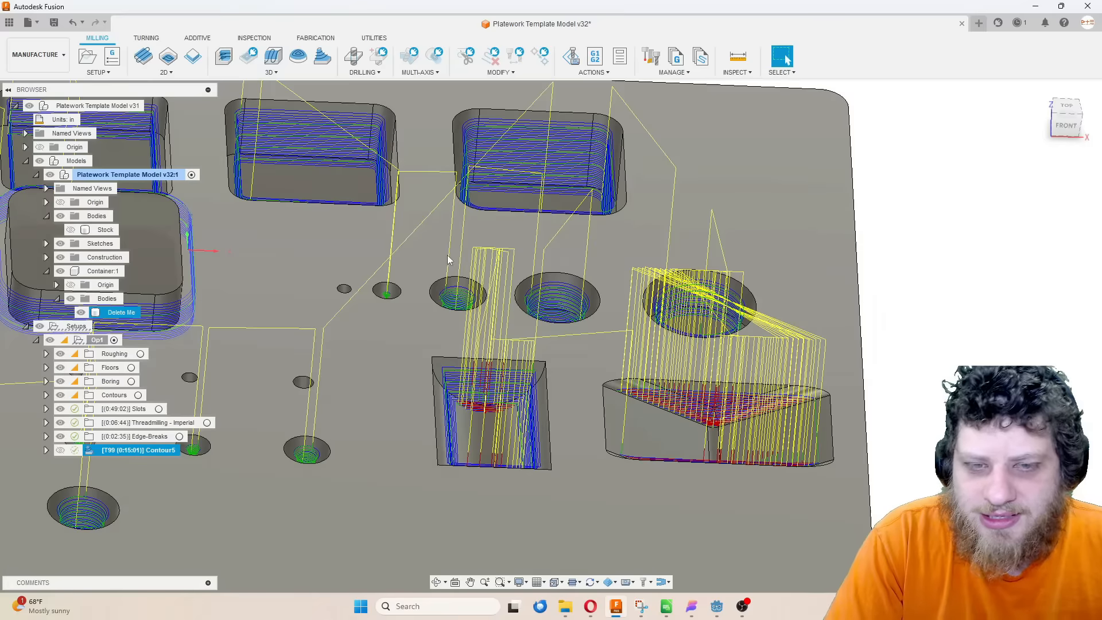
scroll(543, 302, up, 5)
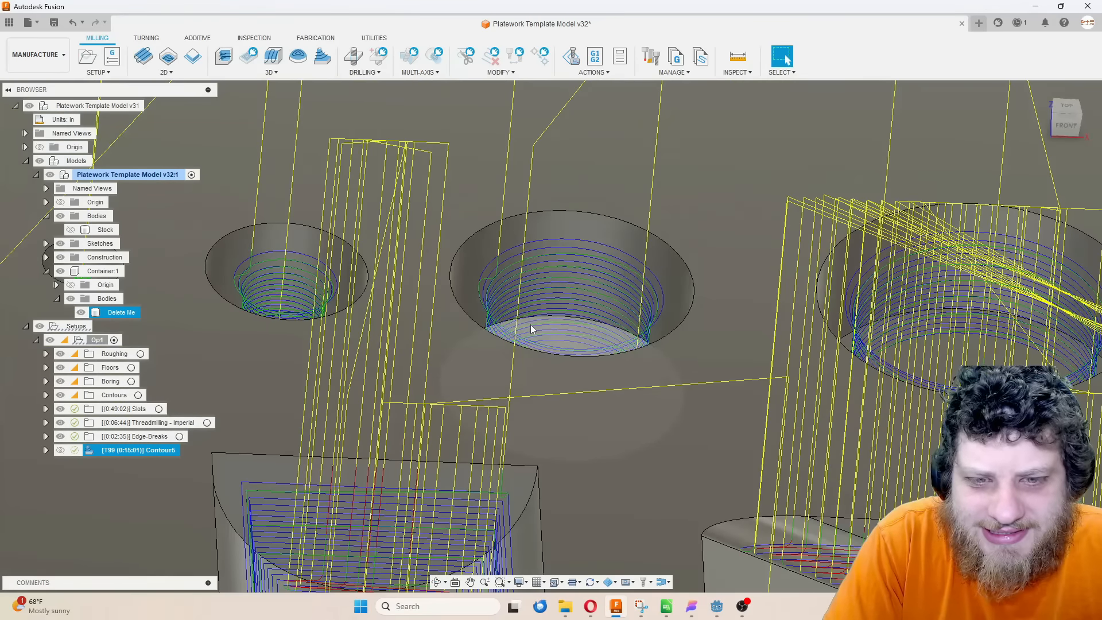
shift+middle_drag(530, 325, 604, 283)
scroll(508, 353, down, 3)
scroll(605, 283, down, 5)
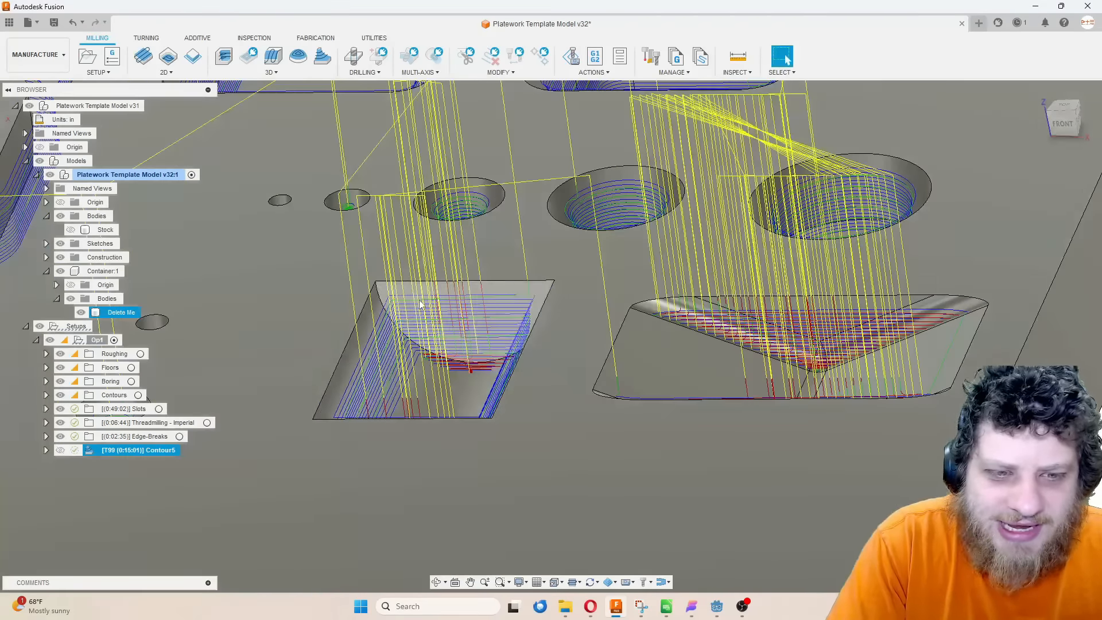
scroll(449, 296, up, 6)
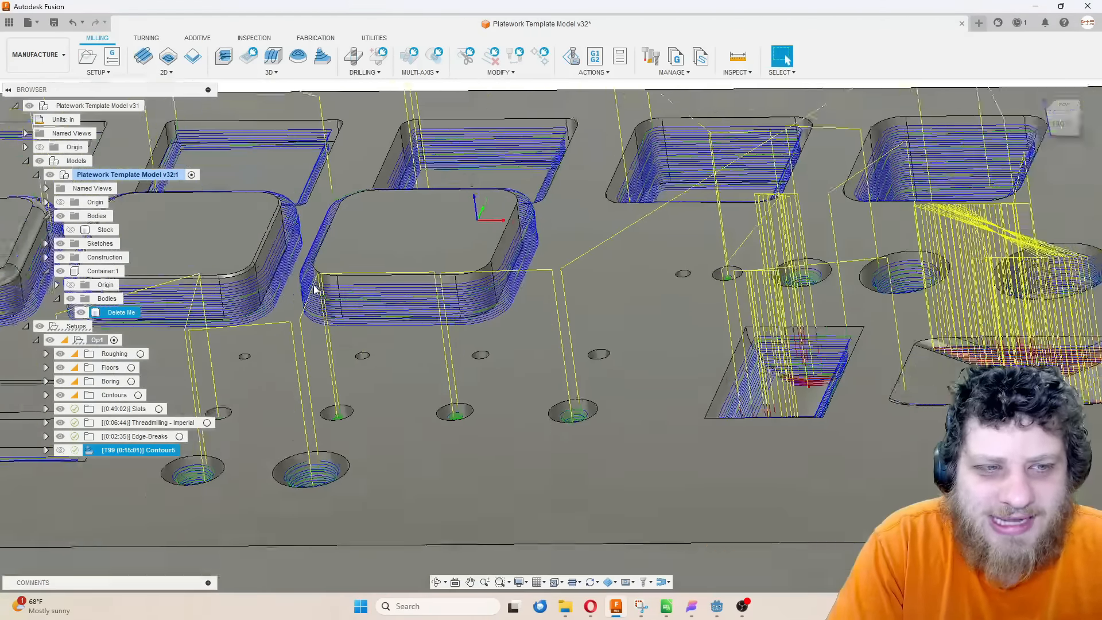
scroll(365, 298, down, 3)
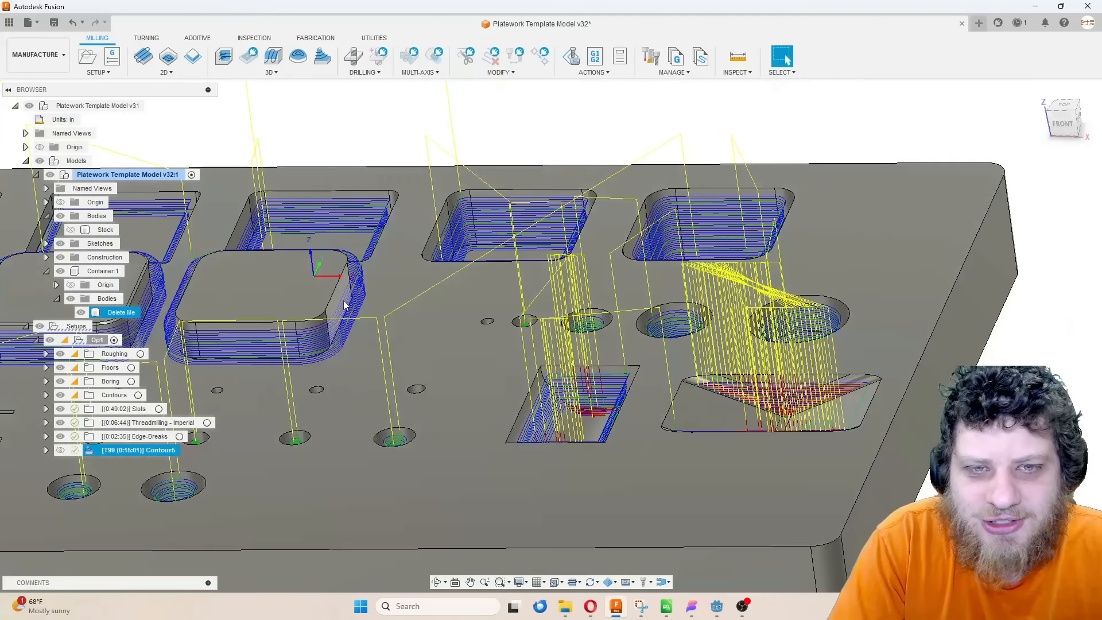
key(Escape)
Set the Contour operation's upper slope angle to 89.9 degrees and regenerate the toolpath
double_click(95, 454)
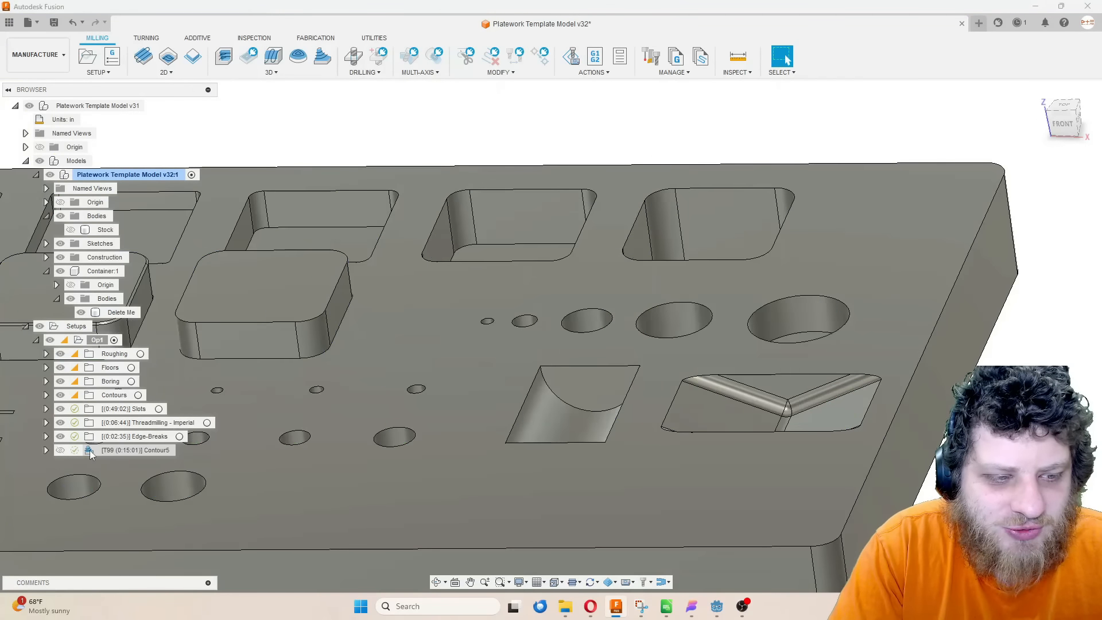
click(657, 87)
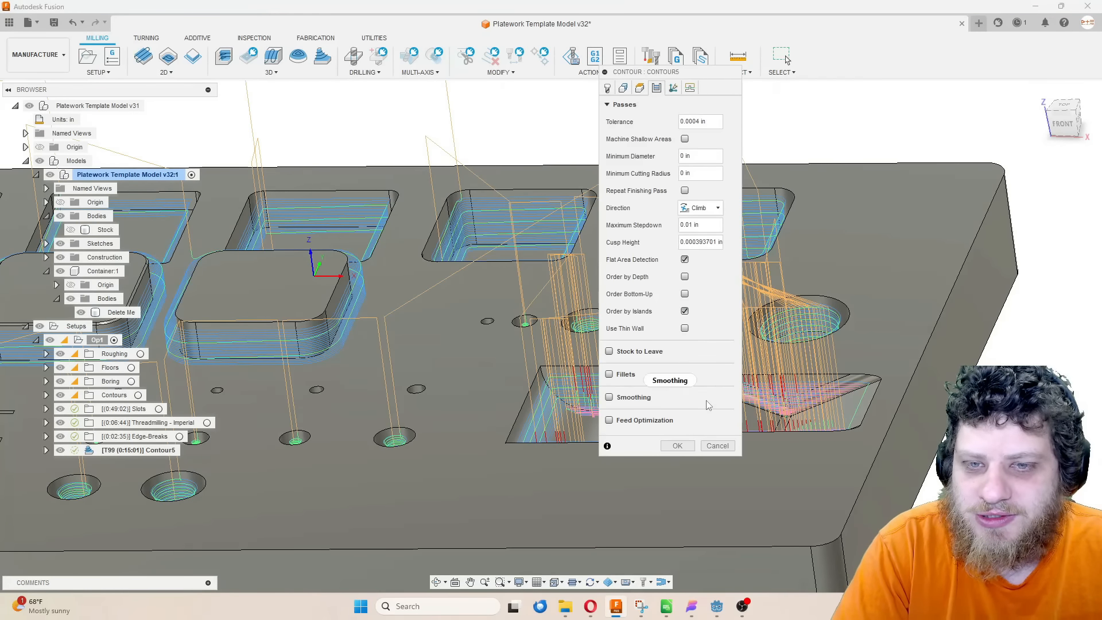
click(623, 88)
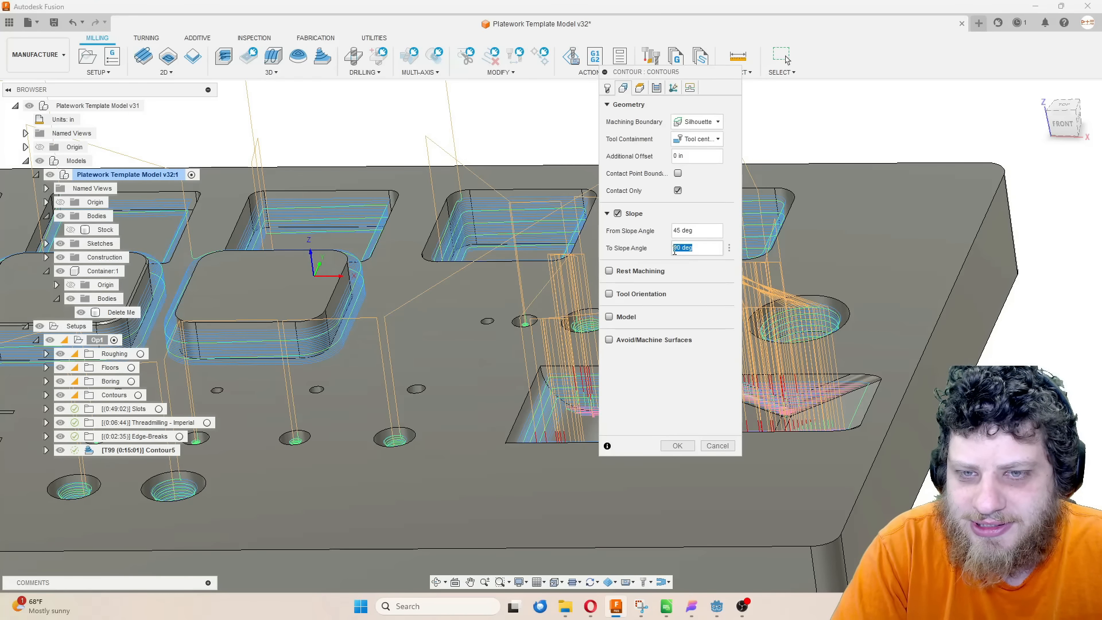
text(89.9)
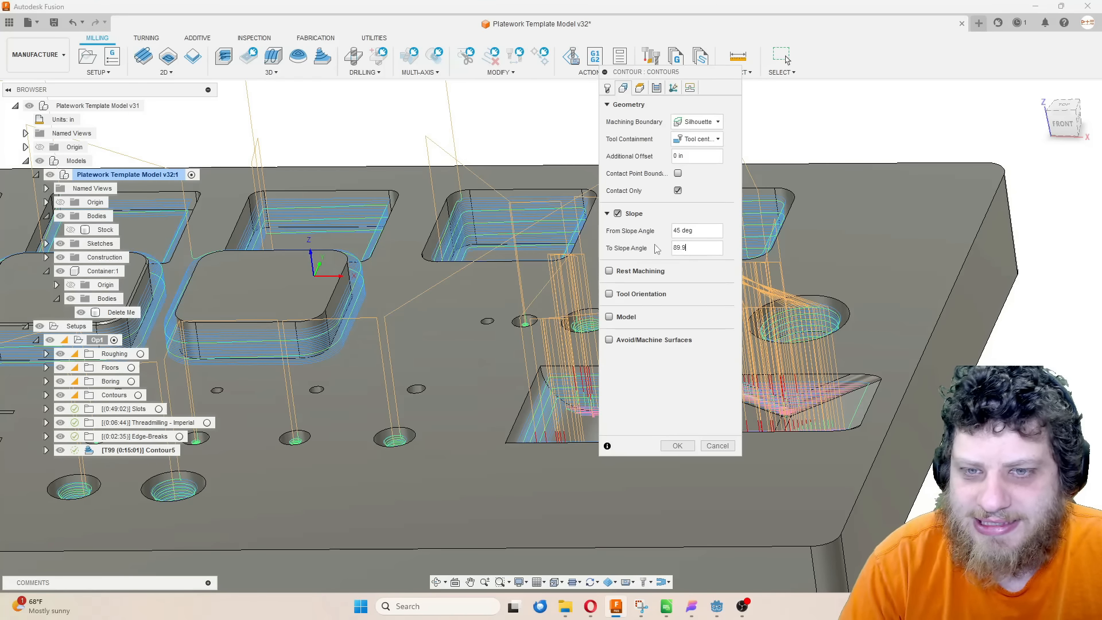
click(677, 446)
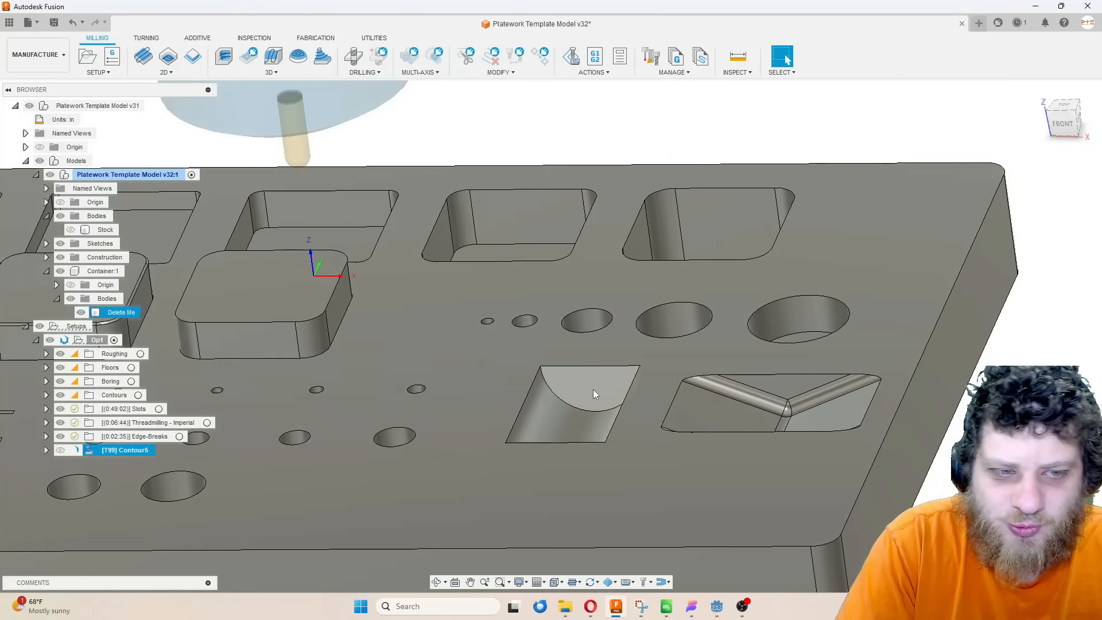
Examine the regenerated Contour passes on the vertical walls of the pockets, bosses and holes
scroll(332, 312, up, 3)
scroll(384, 294, down, 5)
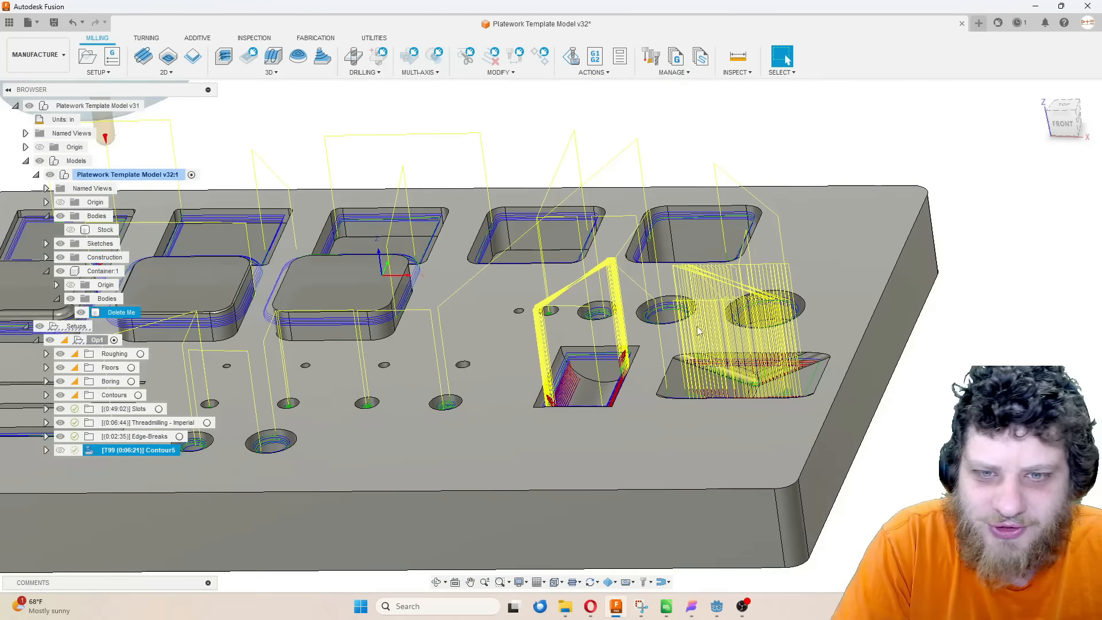
scroll(560, 363, up, 4)
scroll(559, 363, down, 3)
scroll(504, 352, up, 5)
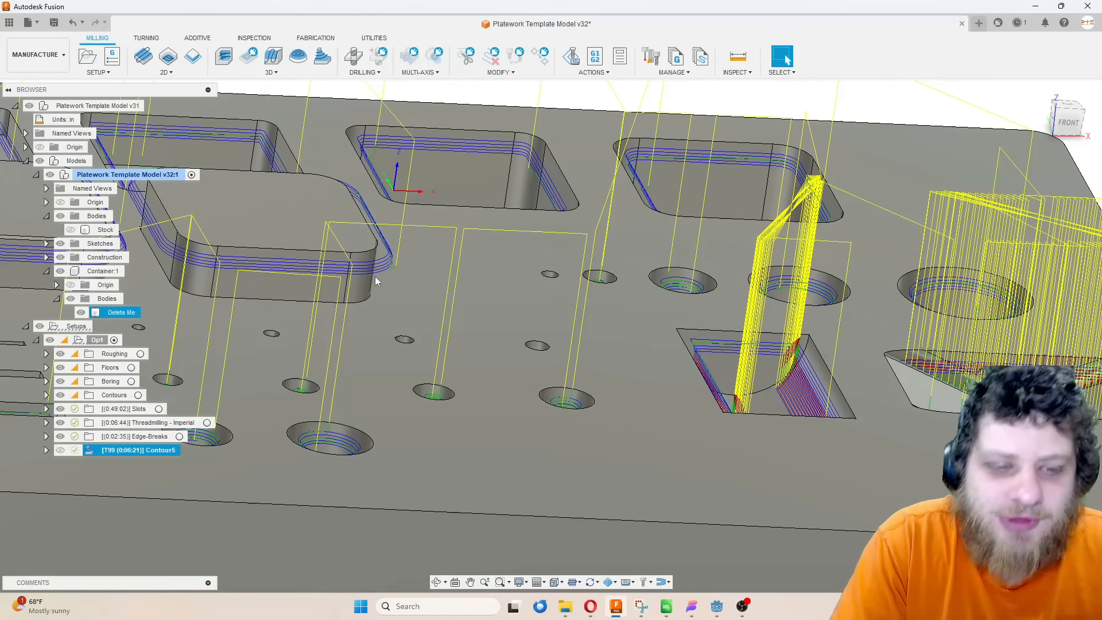
scroll(294, 254, up, 5)
shift+middle_drag(294, 253, 463, 287)
scroll(549, 270, up, 6)
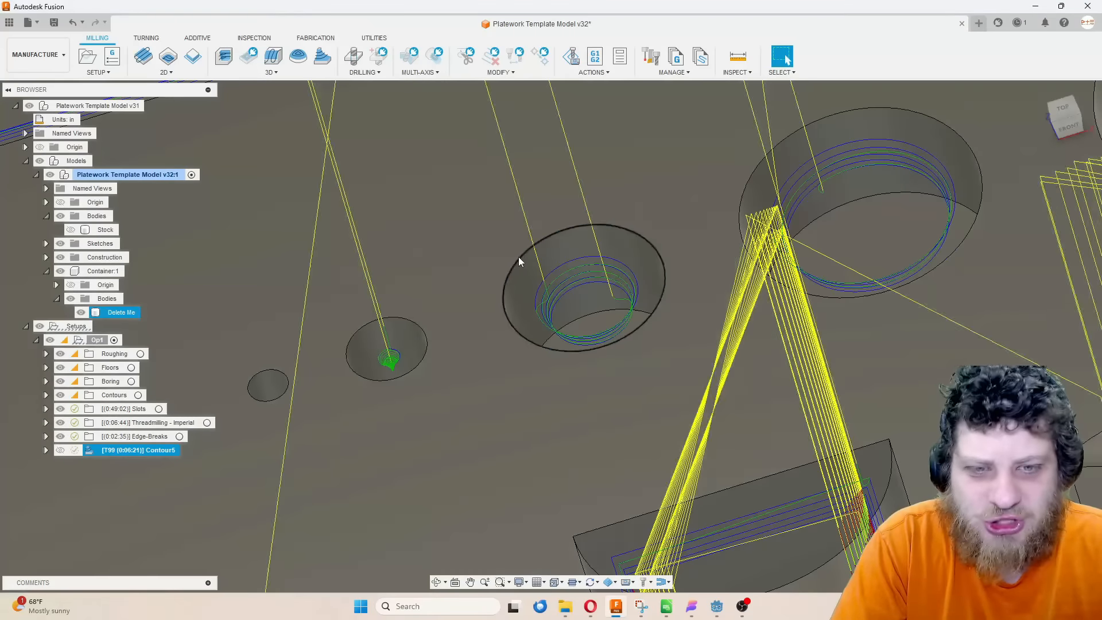
scroll(519, 254, up, 2)
key(Escape)
scroll(519, 259, down, 8)
scroll(459, 344, up, 5)
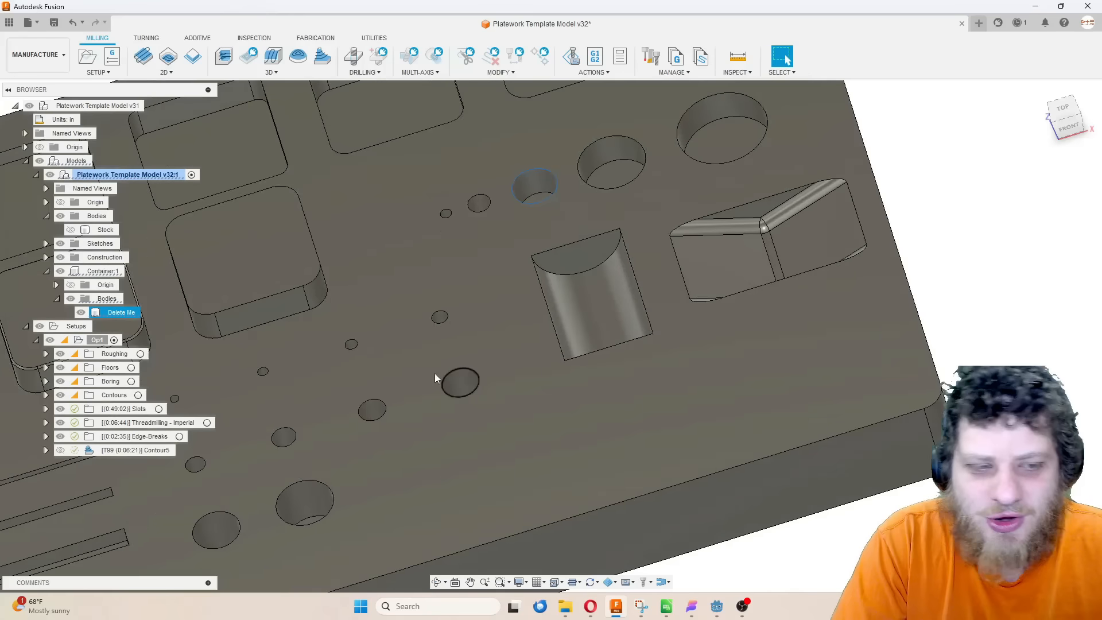
Try limiting the Contour operation to the curved-floor pocket's top edge chain with the tool outside the boundary, and regenerate it
double_click(143, 451)
click(623, 88)
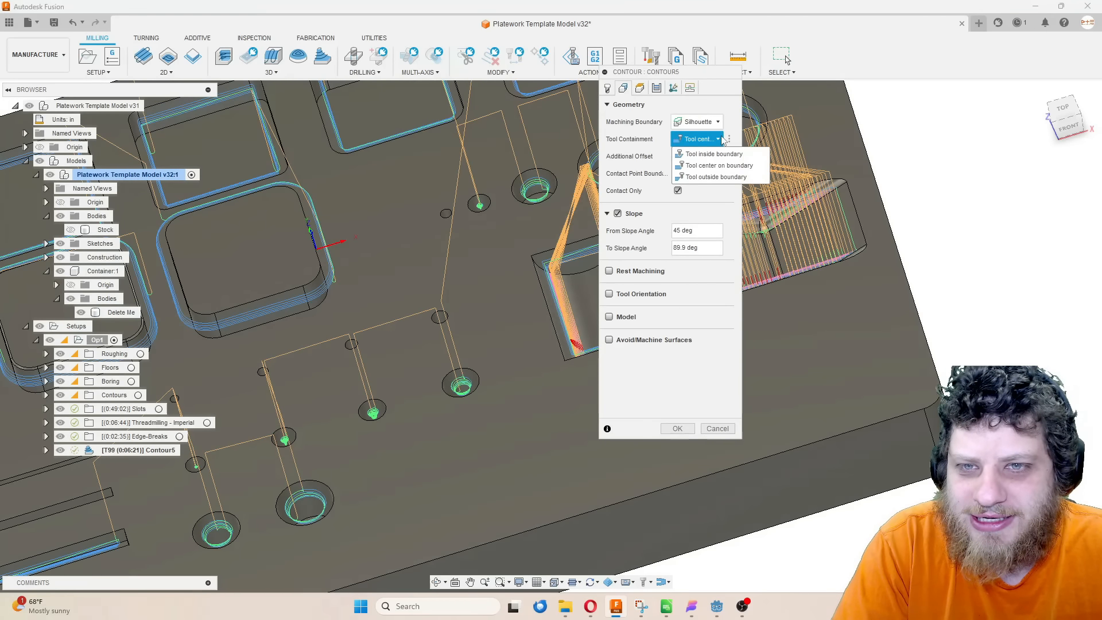
click(719, 160)
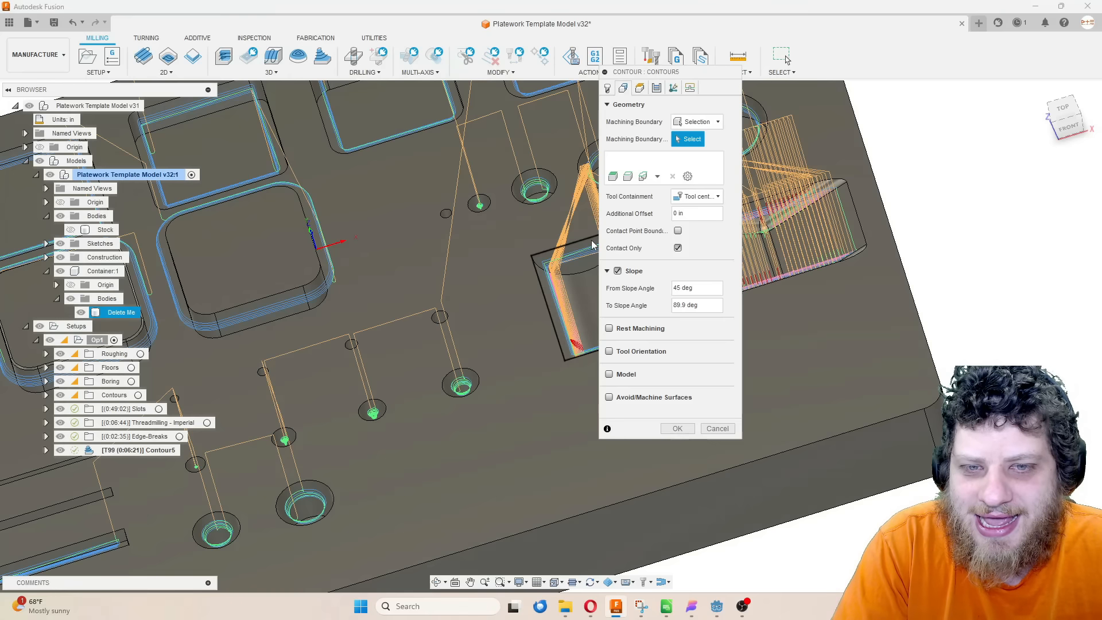
click(699, 196)
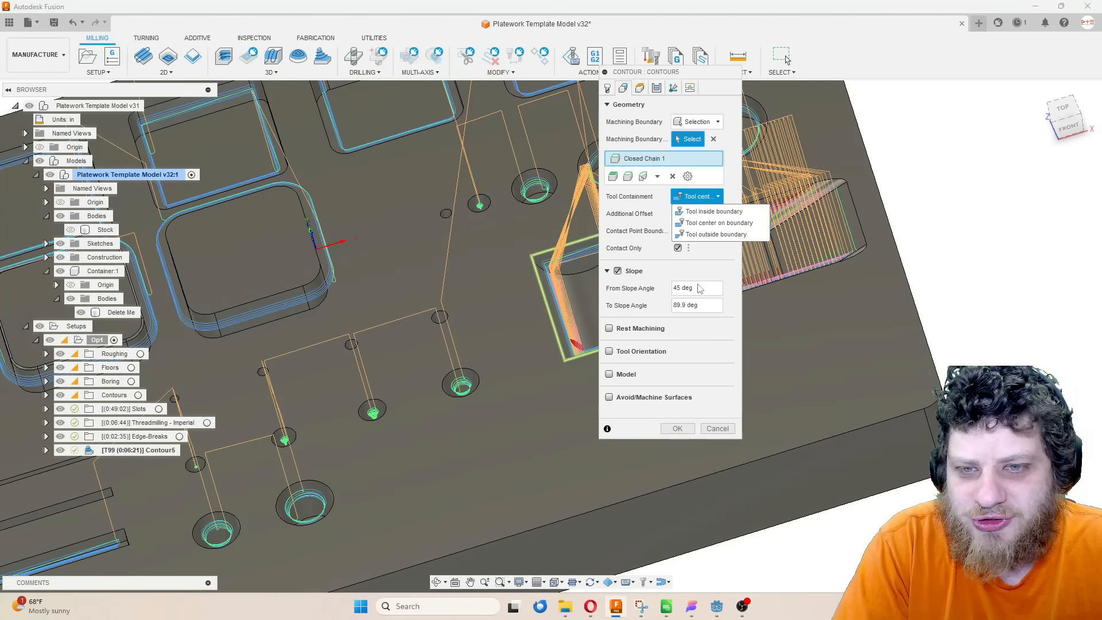
click(696, 232)
click(685, 428)
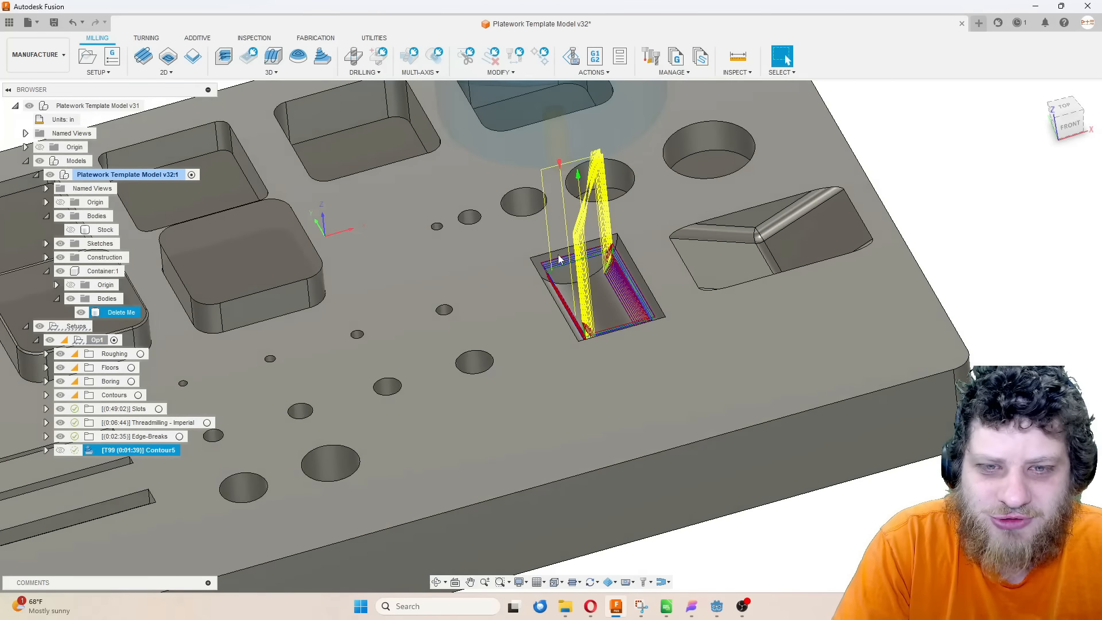
mouse_move(476, 298)
shift+middle_down()
mouse_move(517, 316)
mouse_move(463, 288)
mouse_move(545, 236)
mouse_move(289, 235)
mouse_move(285, 259)
mouse_move(198, 227)
mouse_move(328, 261)
shift+middle_up()
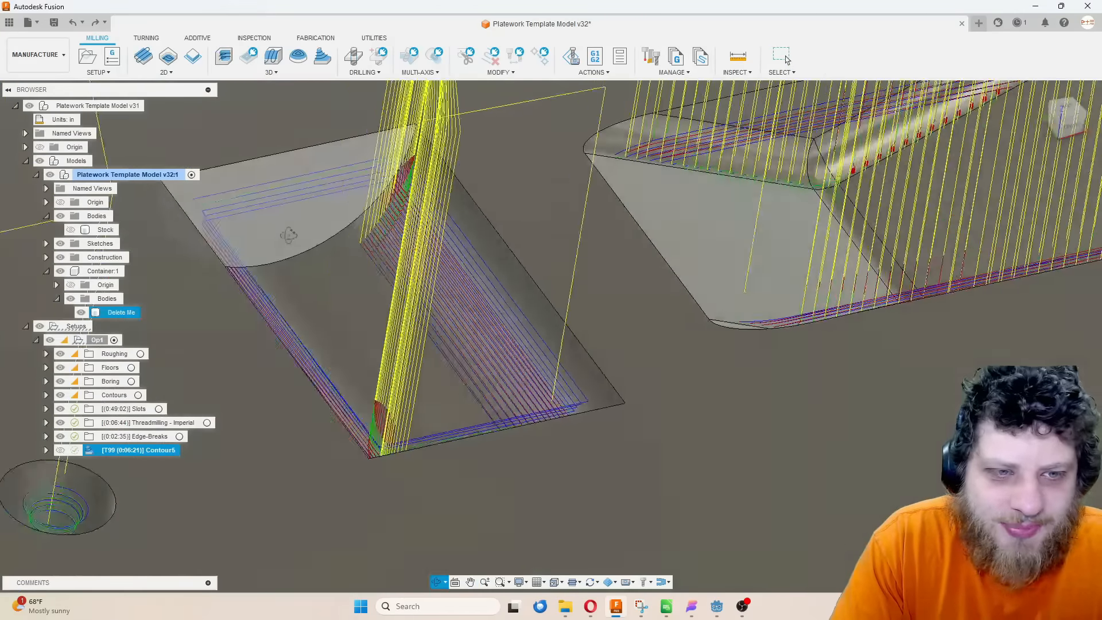
scroll(198, 227, down, 3)
key(Escape)
Create a 3D Scallop operation limited to slopes from 0.0001 to 50 degrees and generate its toolpath
click(270, 73)
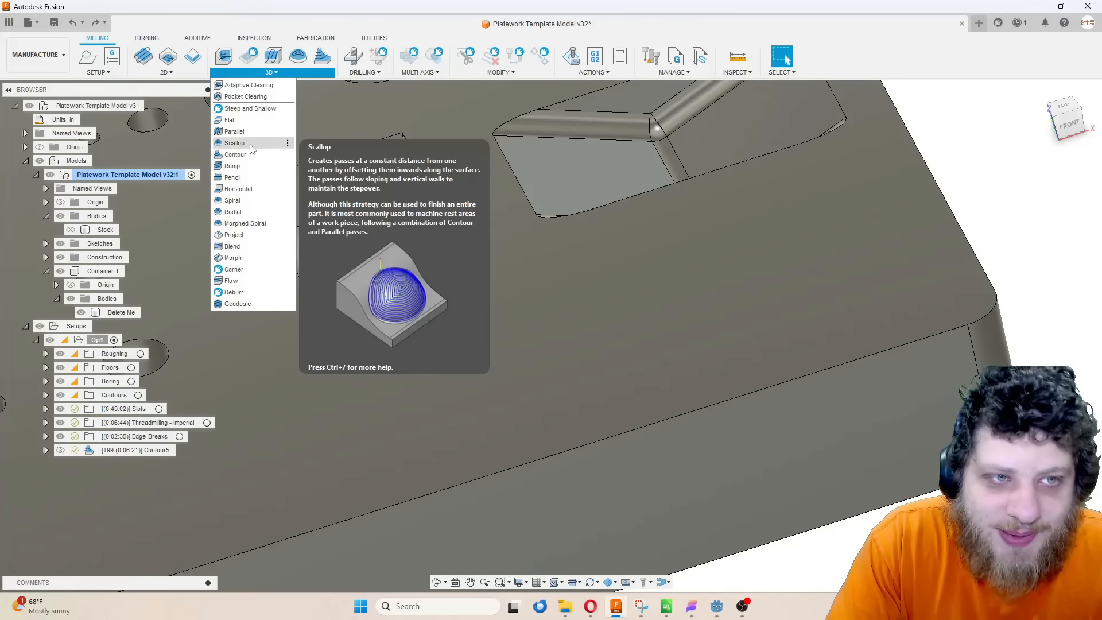
click(623, 88)
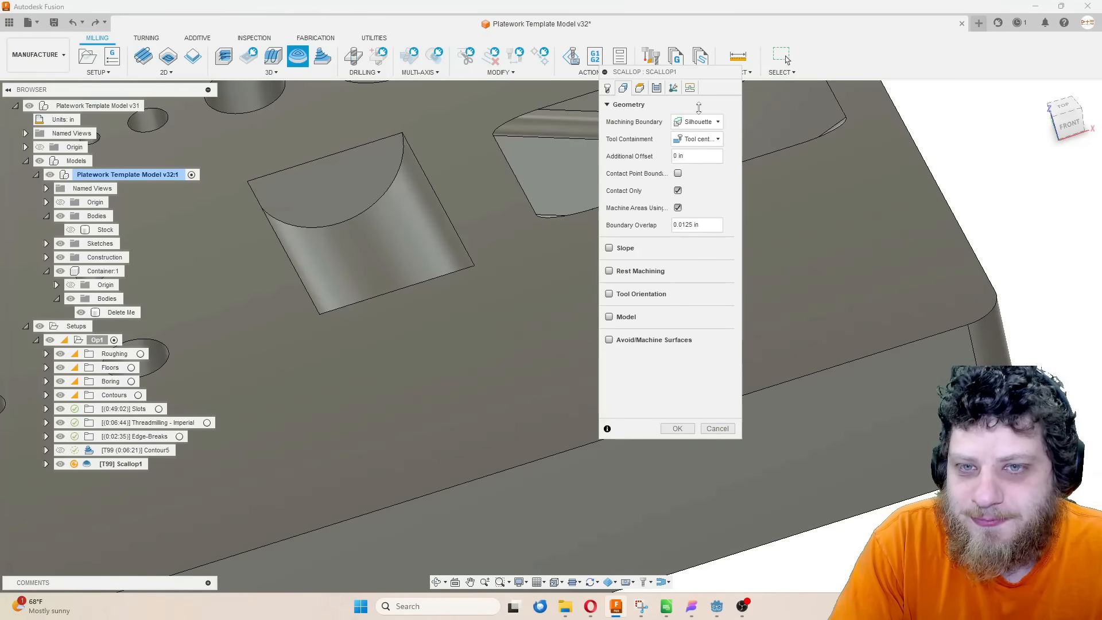
click(609, 248)
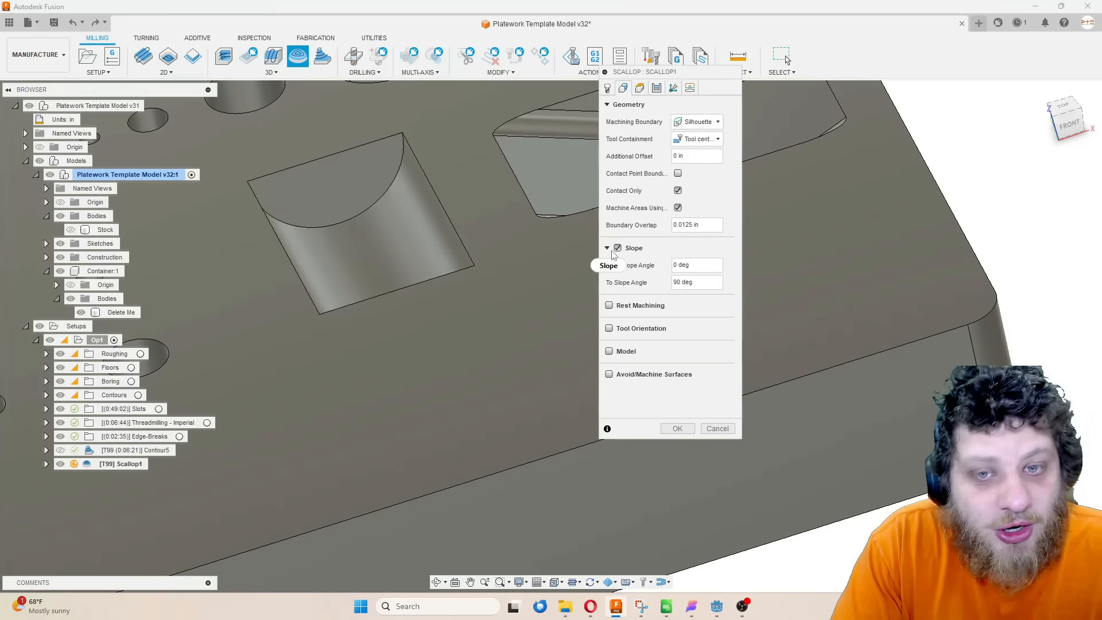
click(707, 263)
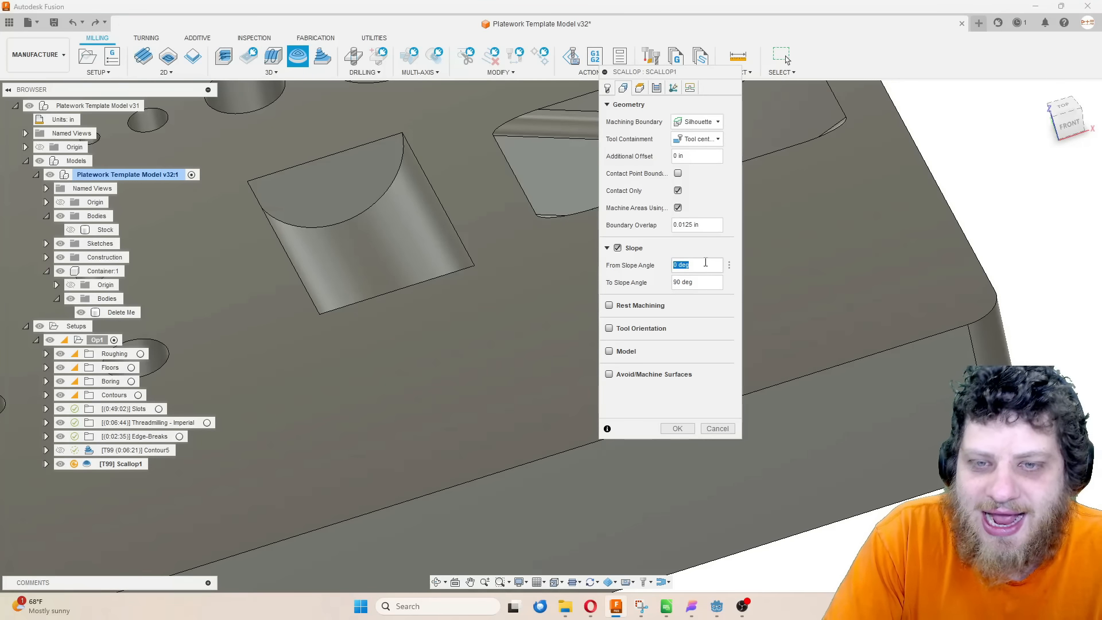
key(BackSpace)
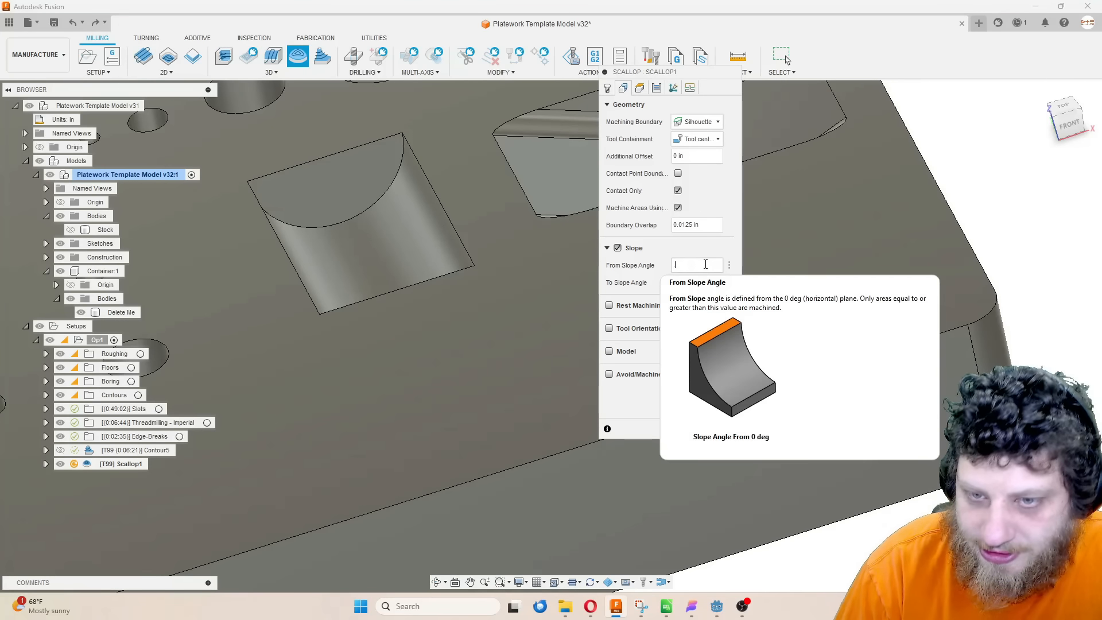
text(.0001)
click(699, 280)
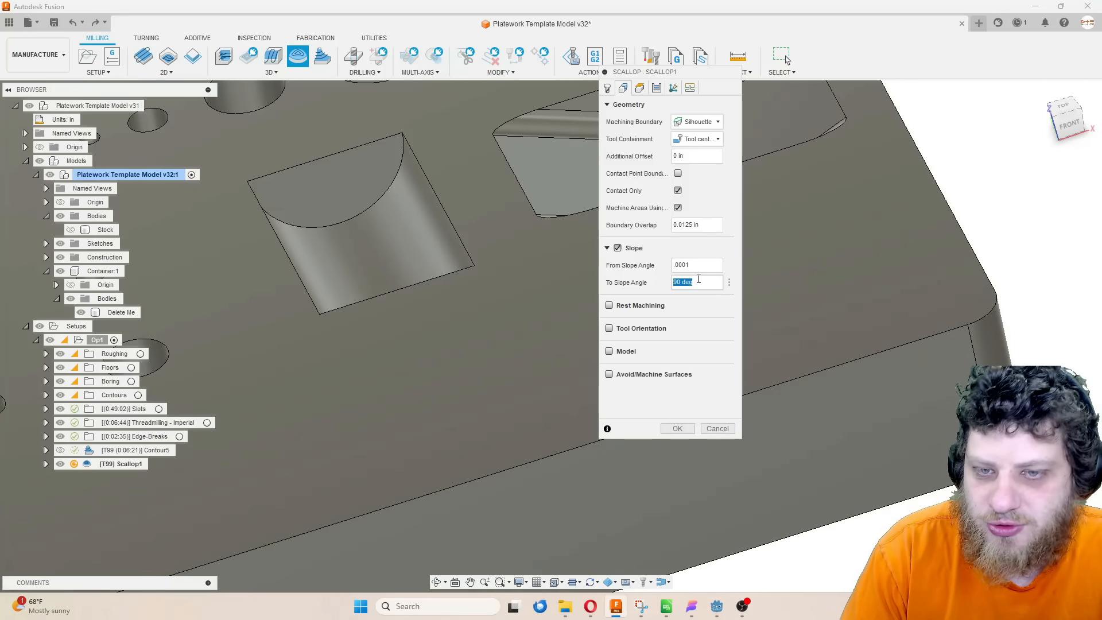
text(50)
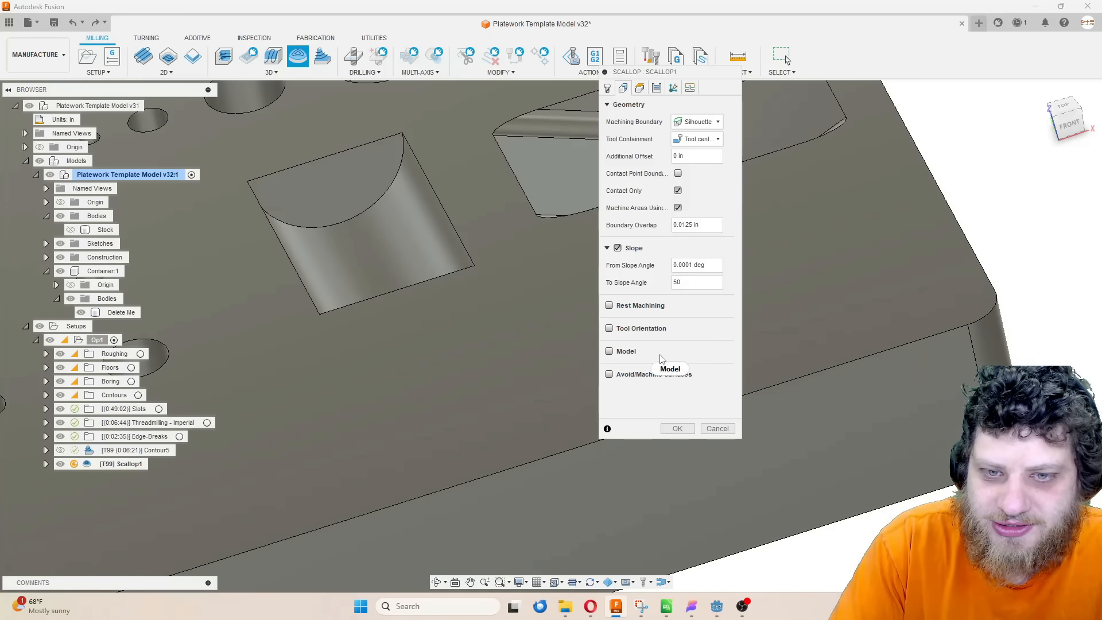
click(657, 87)
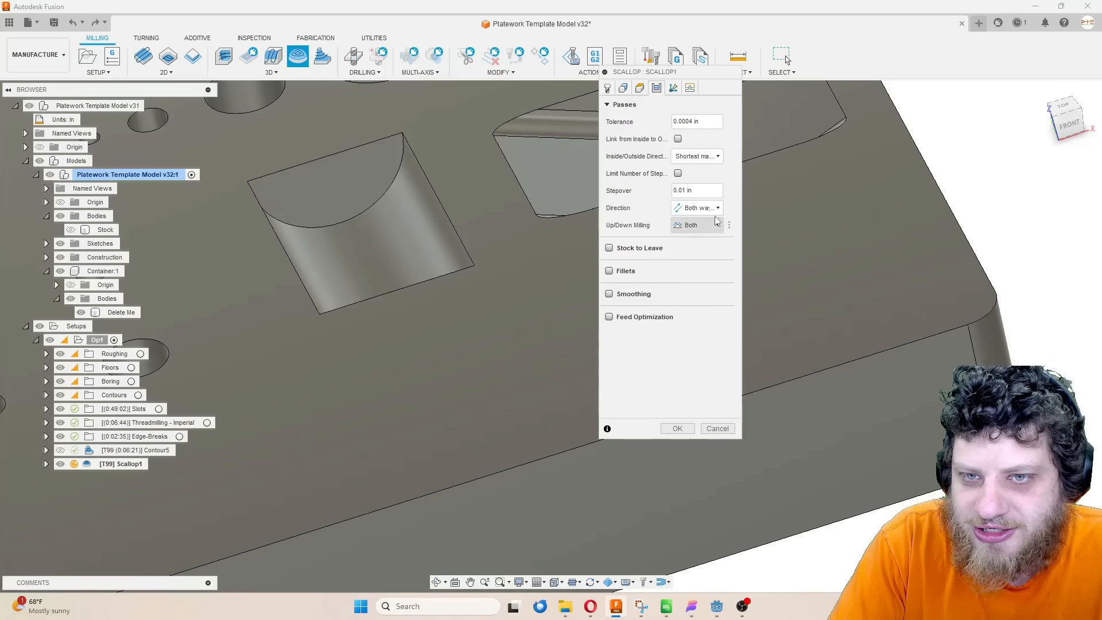
click(677, 428)
scroll(457, 315, down, 5)
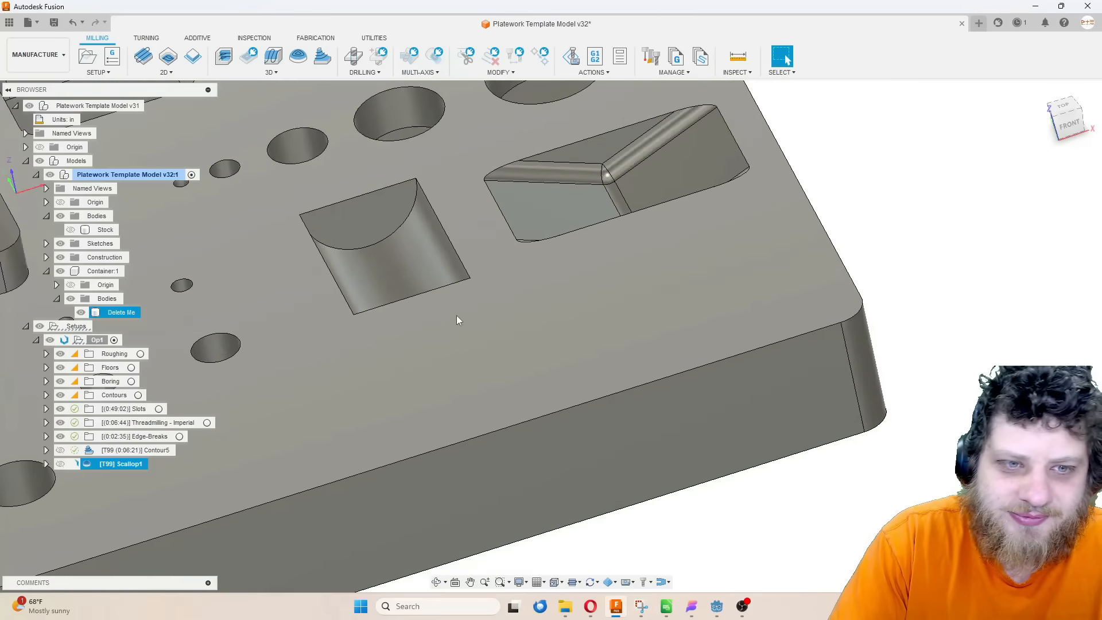
Compare the Contour and Scallop passes in the curved-floor pocket and check the Scallop coverage across the plate
scroll(449, 361, up, 6)
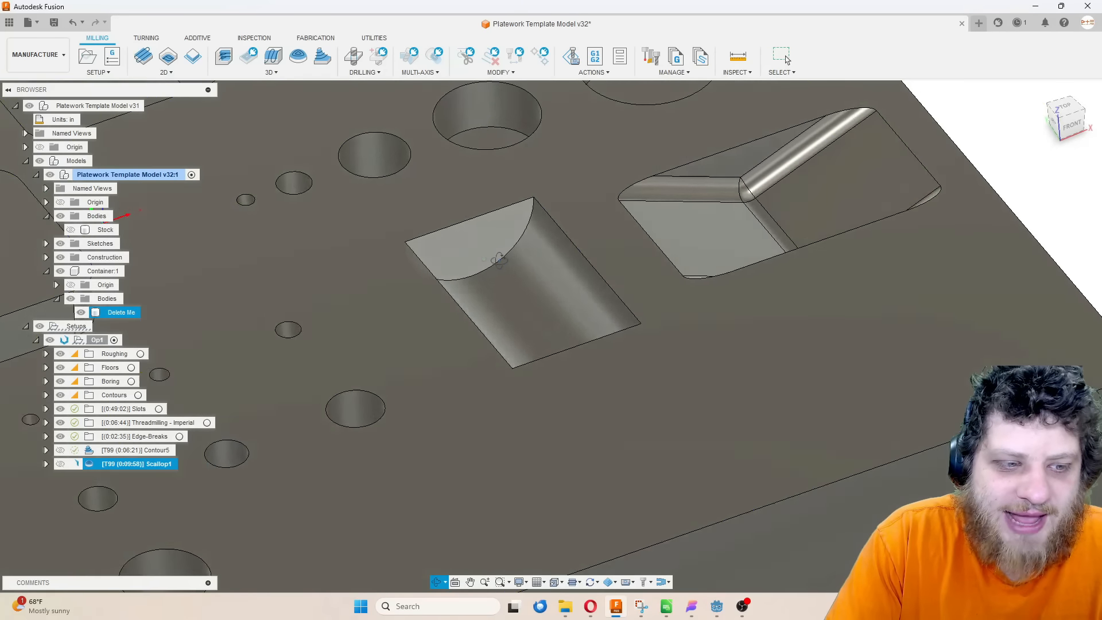
shift+middle_drag(497, 268, 260, 314)
click(156, 451)
shift+middle_drag(357, 289, 432, 306)
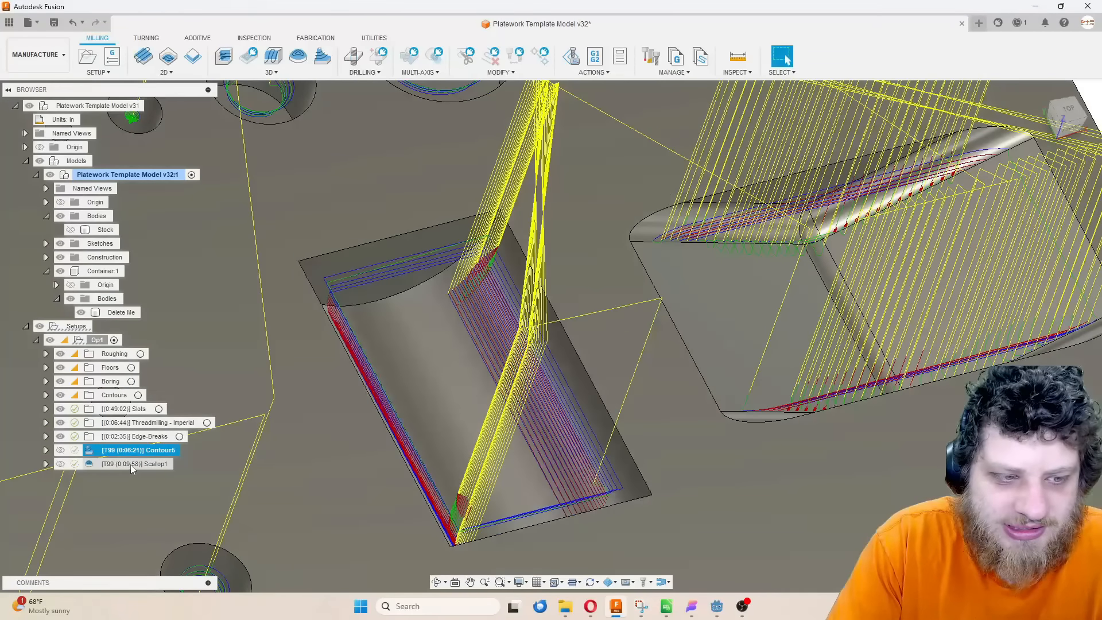
click(131, 464)
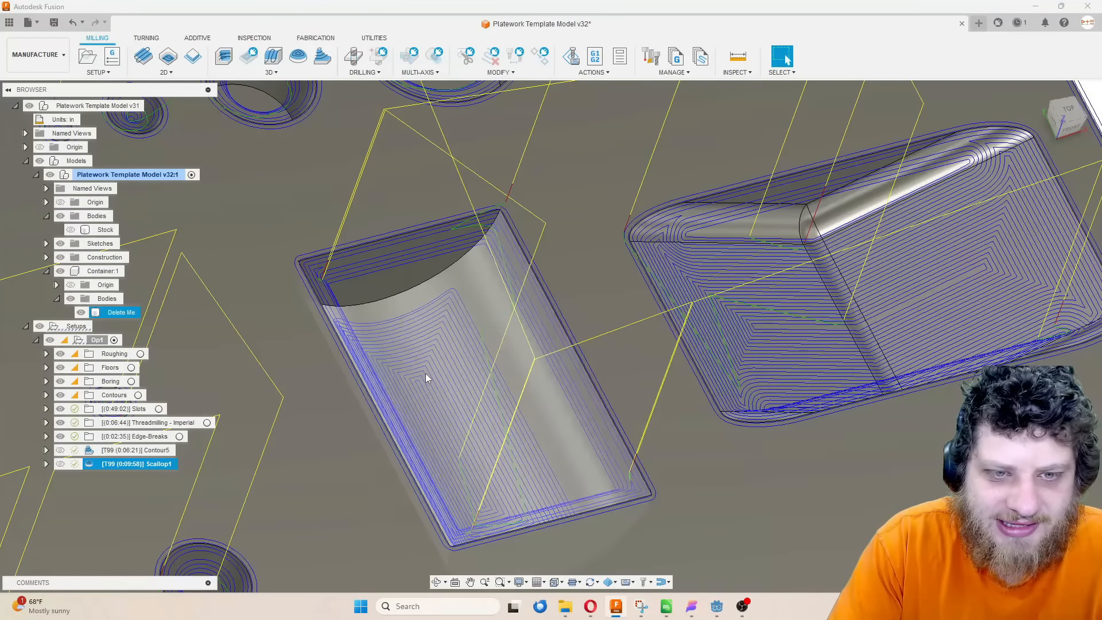
scroll(341, 348, down, 10)
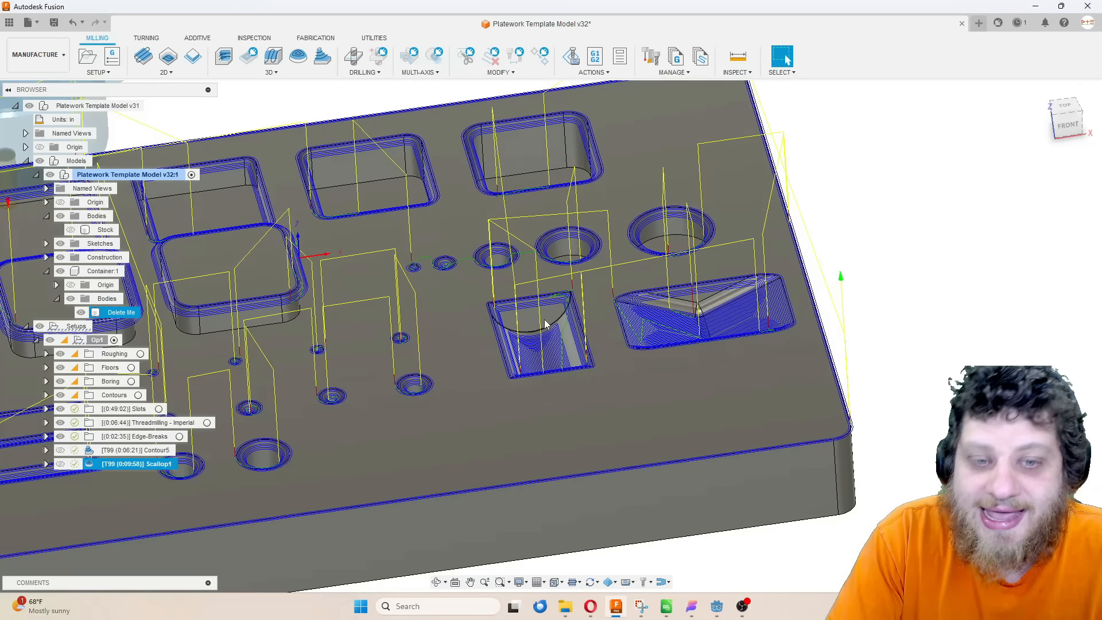
scroll(475, 274, down, 2)
middle_drag(570, 349, 595, 291)
scroll(591, 294, up, 6)
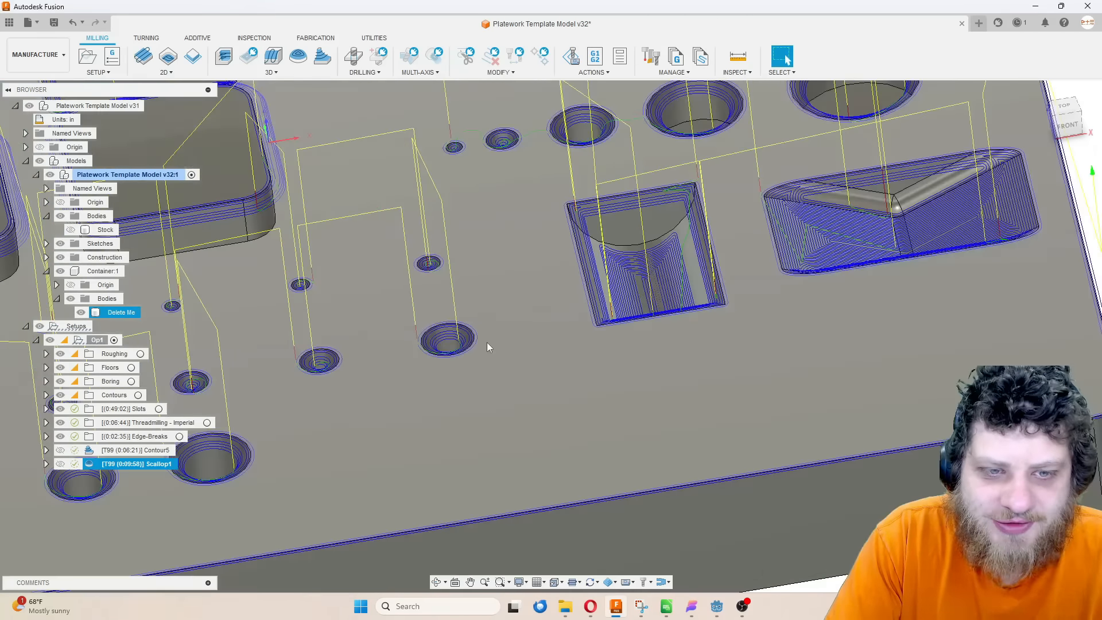
scroll(485, 327, down, 7)
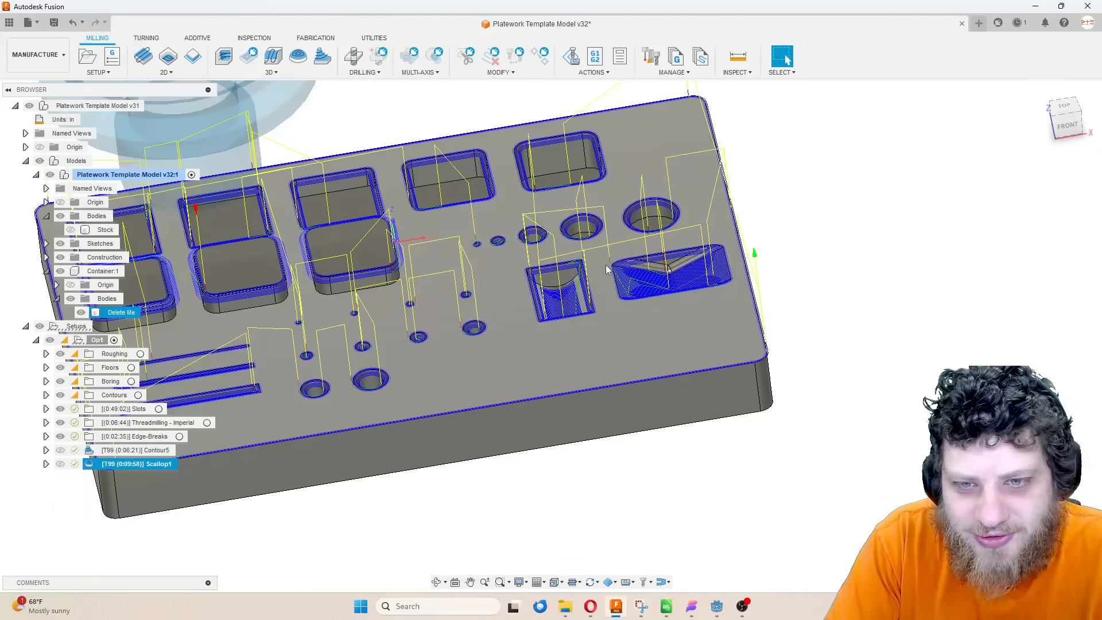
middle_drag(605, 264, 430, 287)
scroll(359, 373, up, 1)
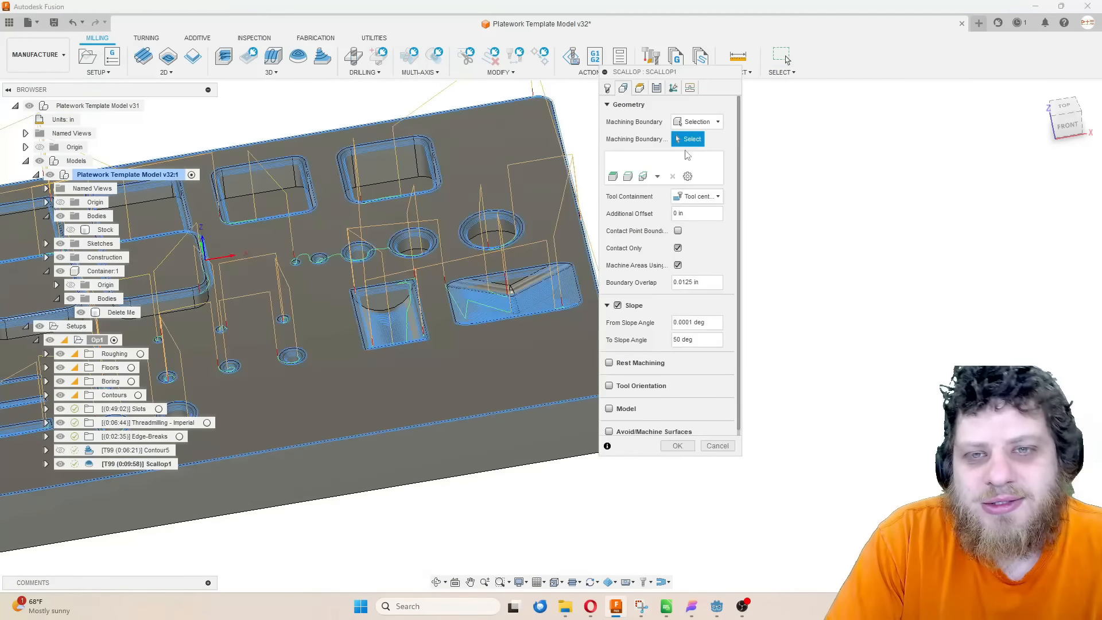
Try restricting the Scallop operation to a selected machining boundary around the curved-floor pocket and regenerate it
click(697, 122)
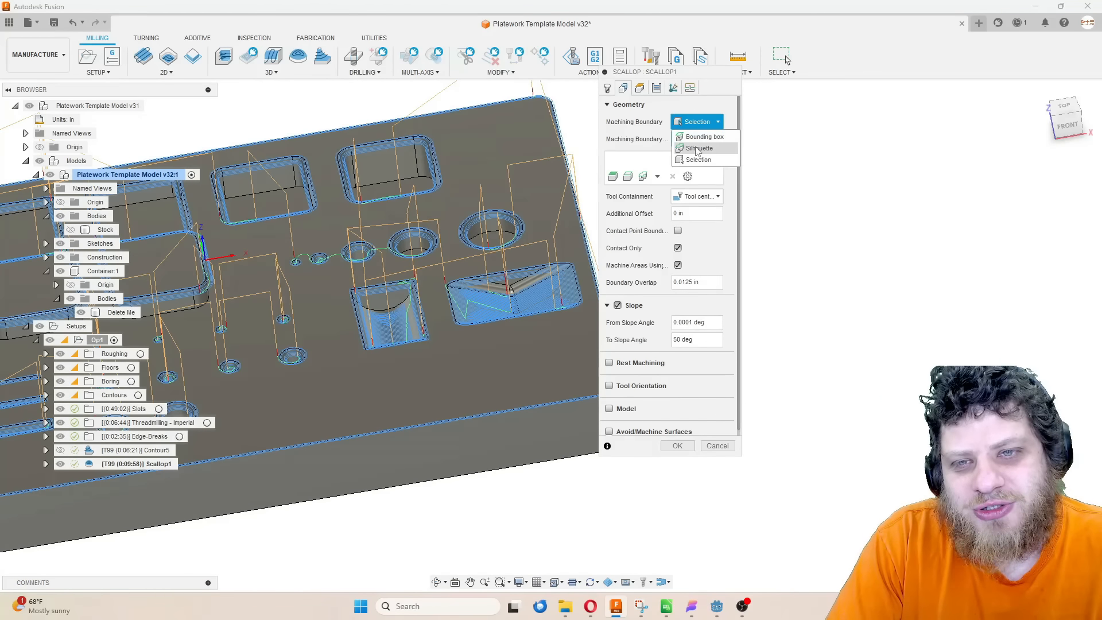
click(696, 143)
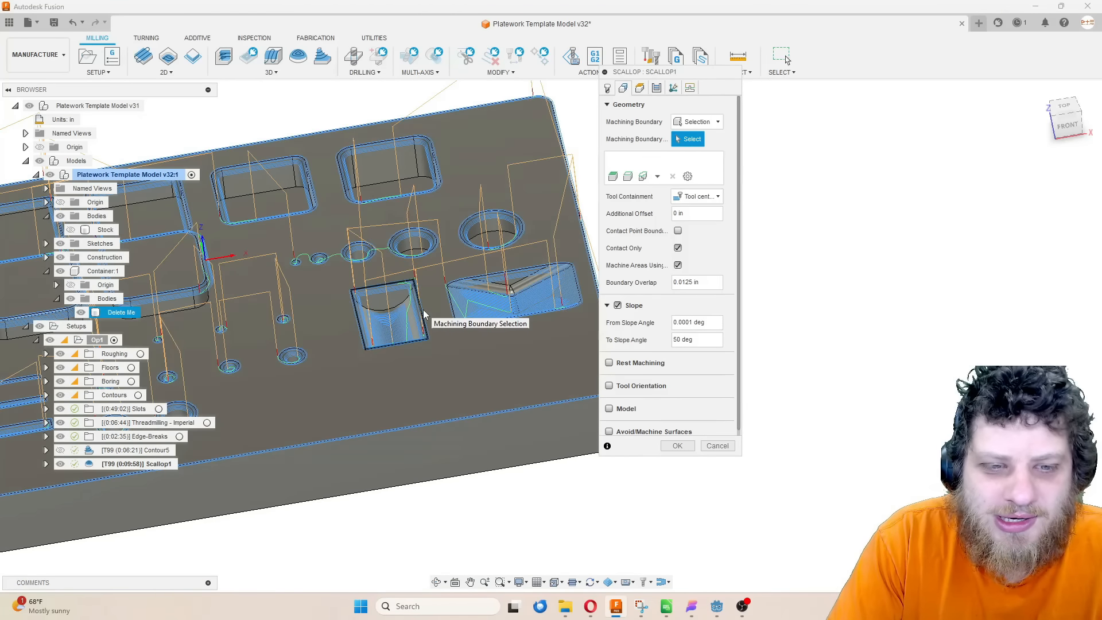
click(410, 315)
click(676, 446)
scroll(349, 328, up, 8)
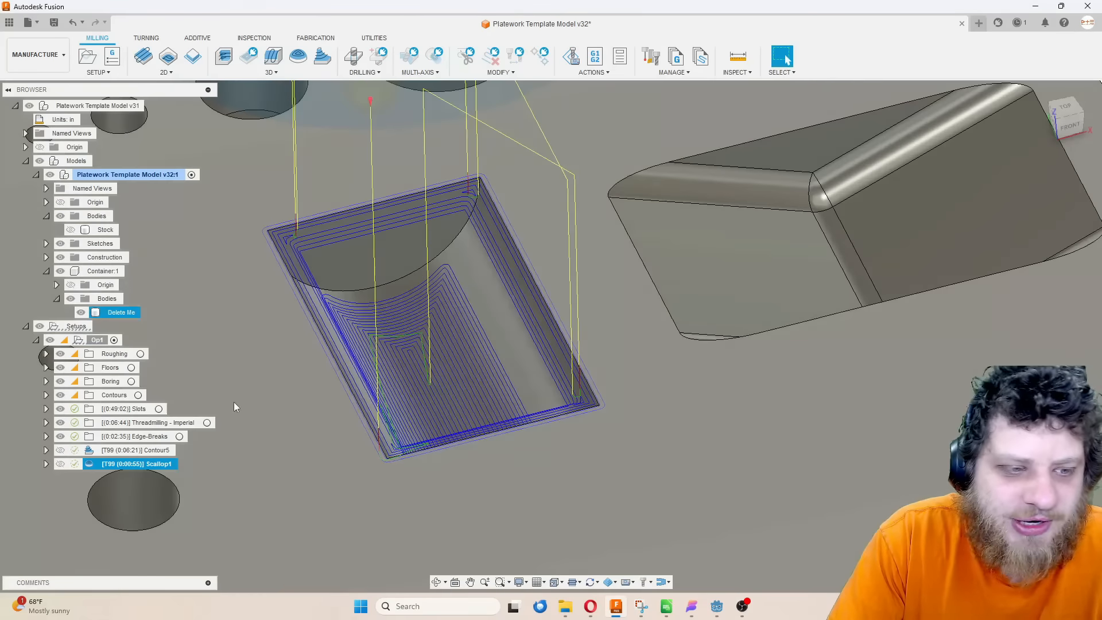
Display the Contour and Scallop toolpaths together and check their combined coverage of the curved-floor pocket
ctrl+click(136, 450)
scroll(310, 327, down, 5)
shift+middle_drag(311, 328, 261, 436)
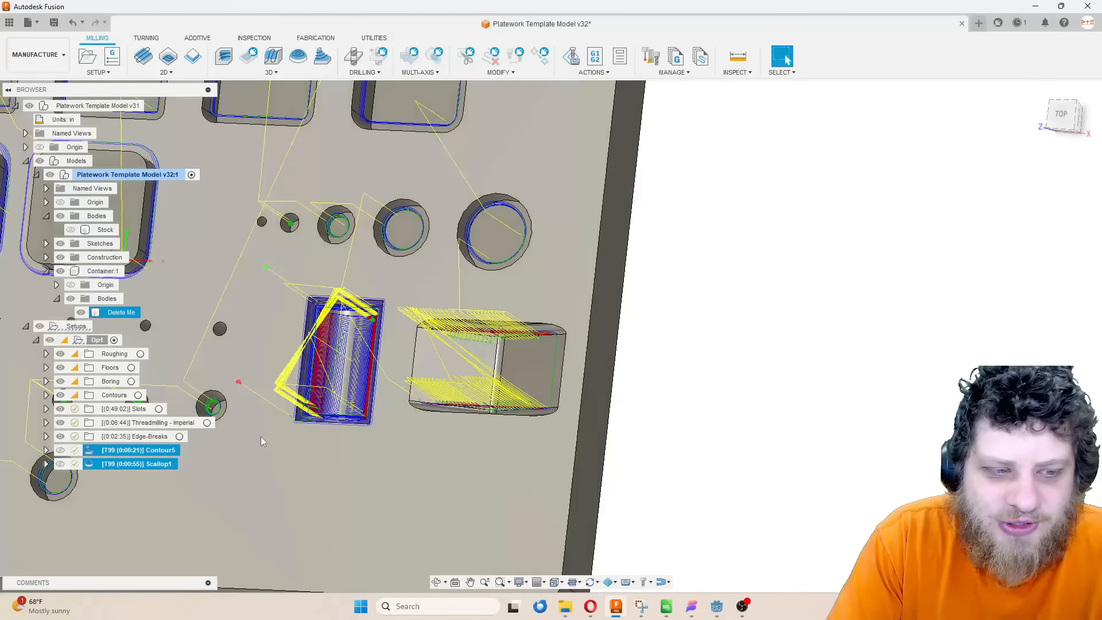
key(Escape)
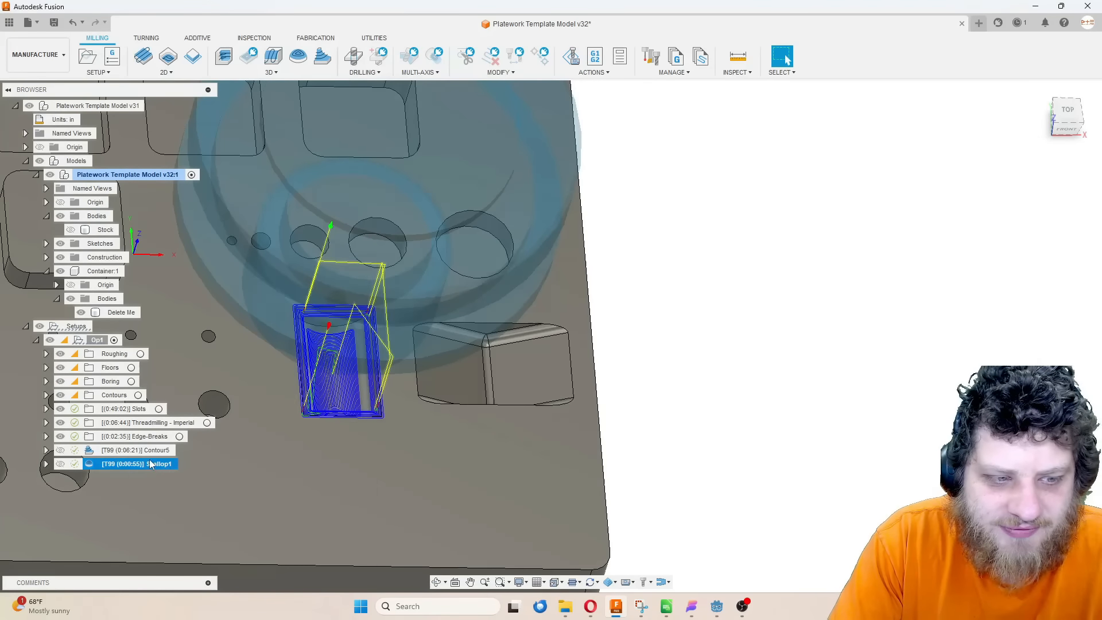
Create a 3D Geodesic operation with all faces and fillets of the V-shaped pocket as its drive surfaces
click(269, 73)
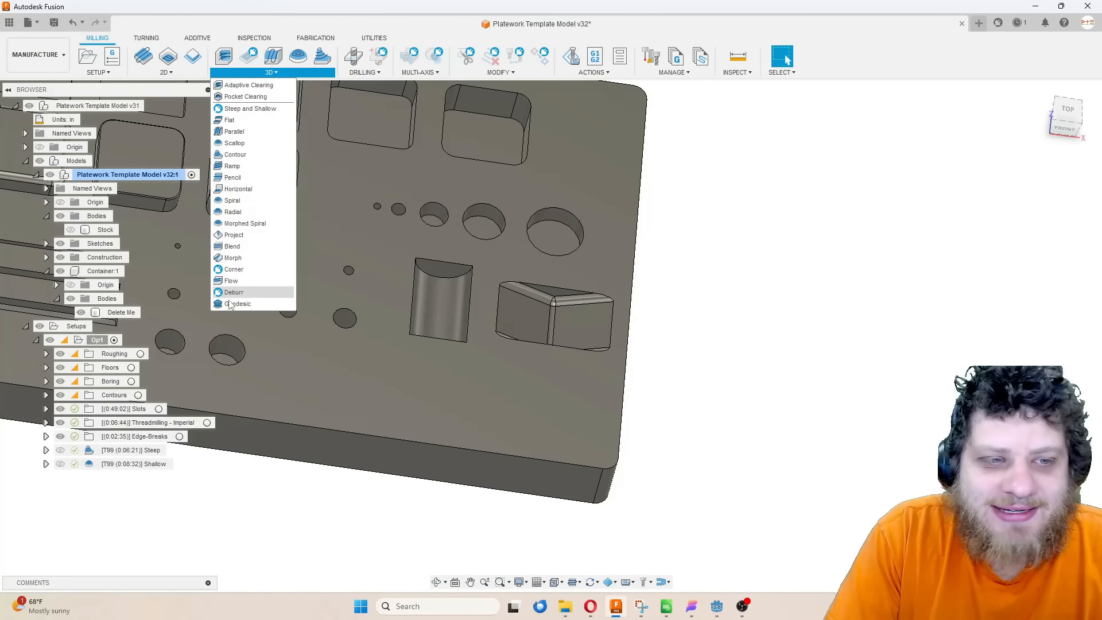
click(237, 305)
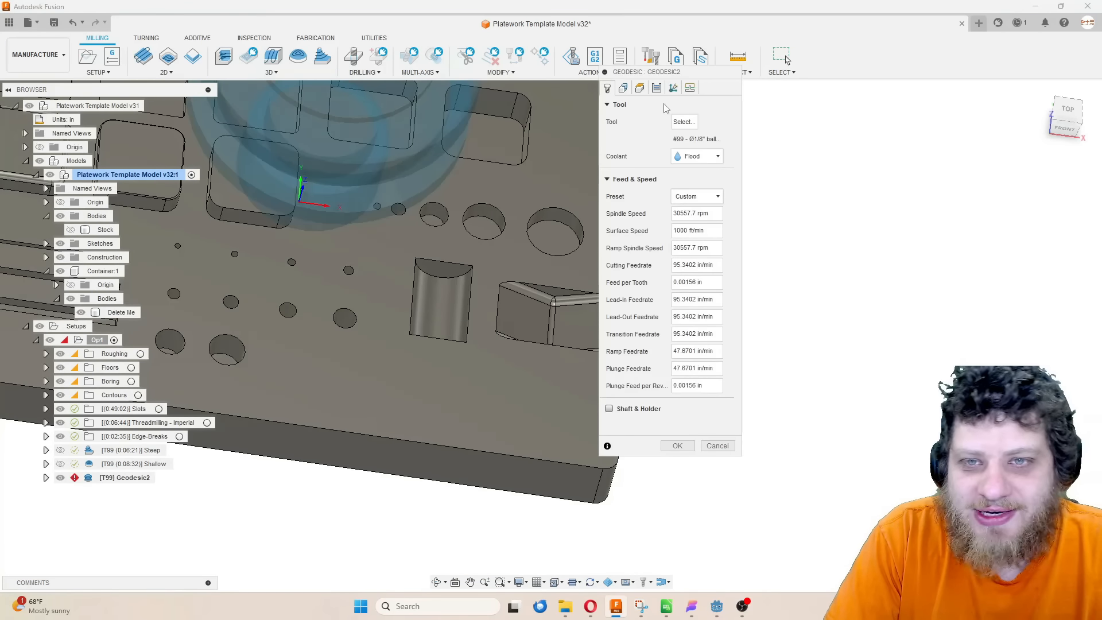
click(624, 88)
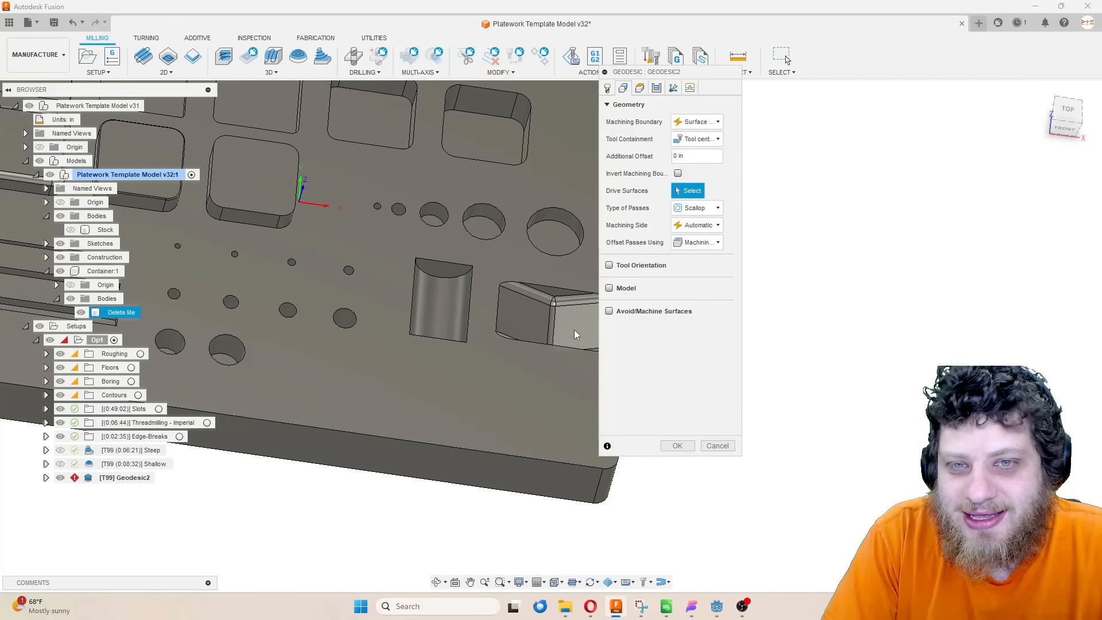
scroll(481, 313, up, 5)
click(481, 283)
click(492, 263)
click(524, 265)
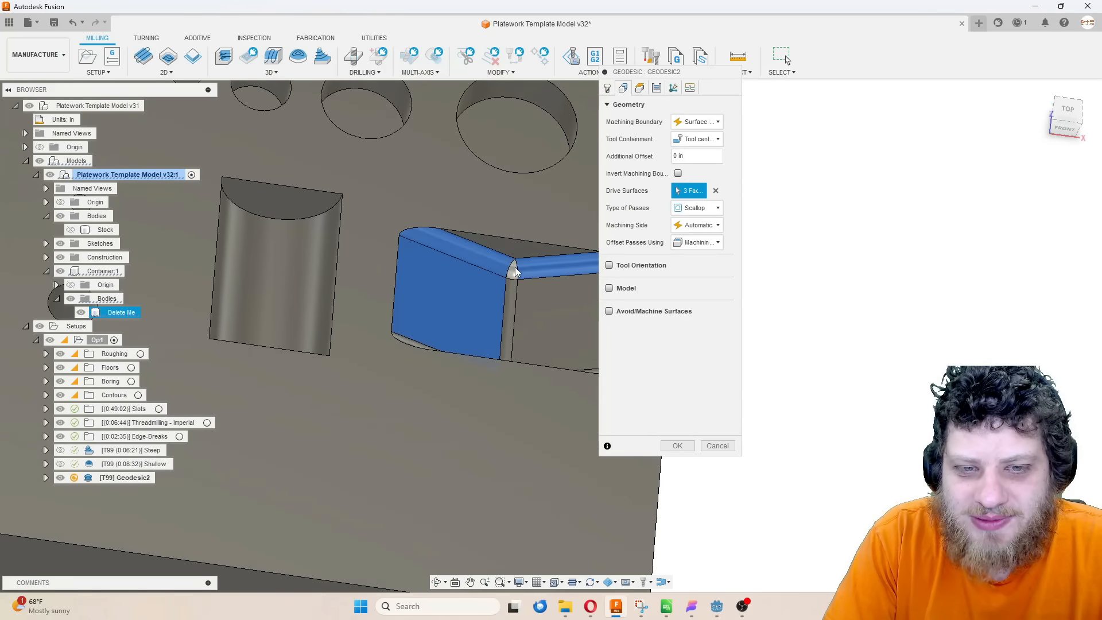
click(513, 270)
click(527, 295)
click(507, 311)
middle_drag(504, 288, 479, 343)
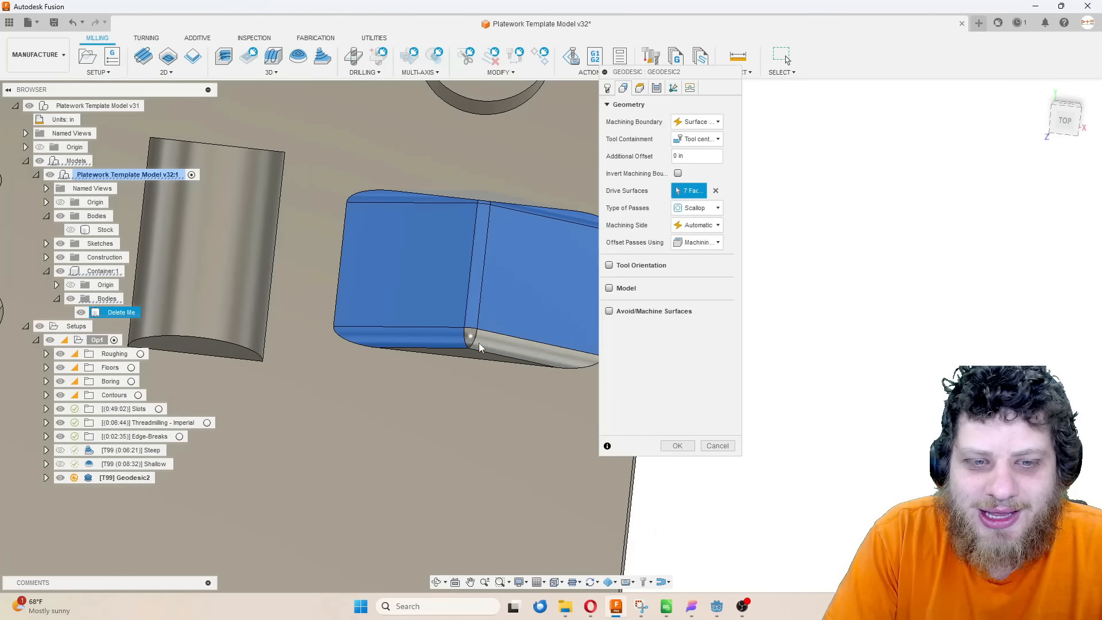
click(477, 342)
click(479, 351)
middle_drag(481, 296, 468, 230)
click(473, 219)
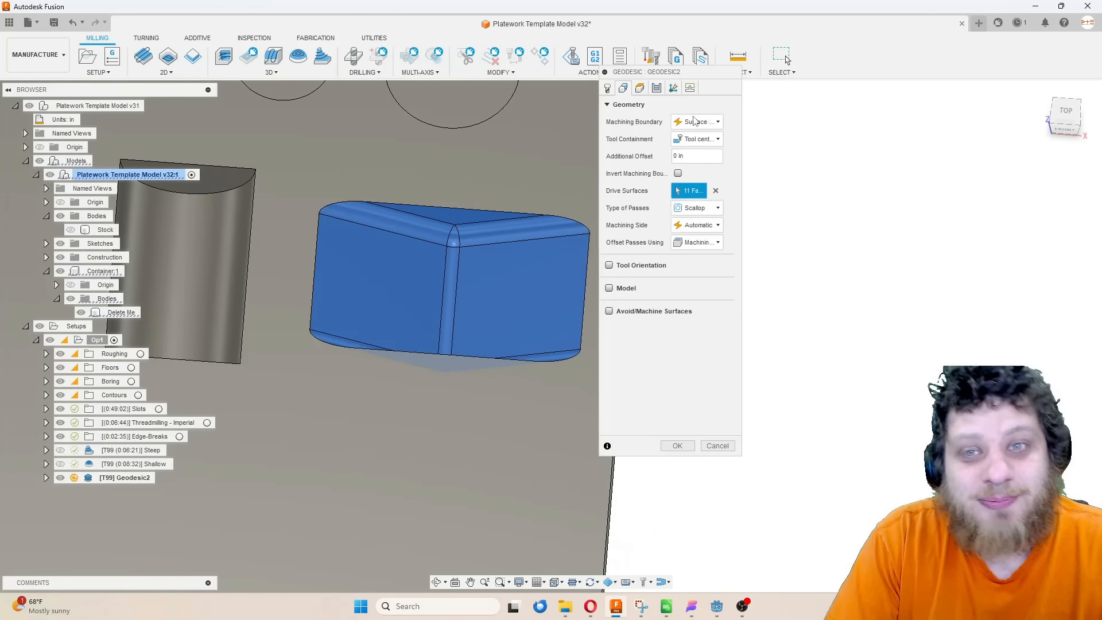
Set the Geodesic operation's maximum stepover to 0.01 in and enable machining over holes
click(657, 88)
drag(707, 173, 690, 174)
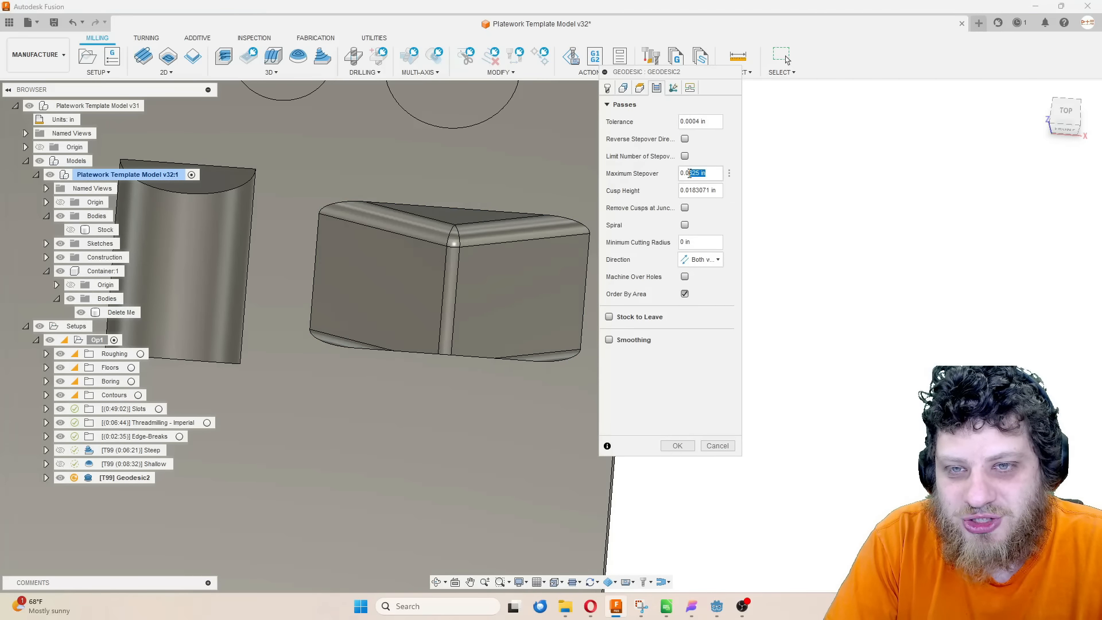
text(1)
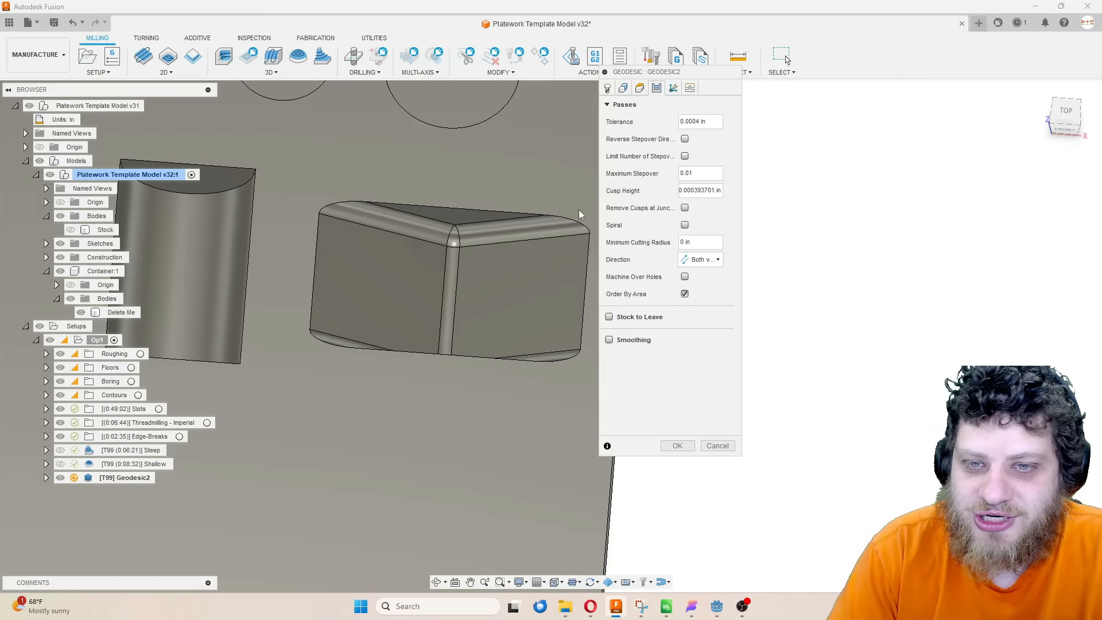
click(684, 277)
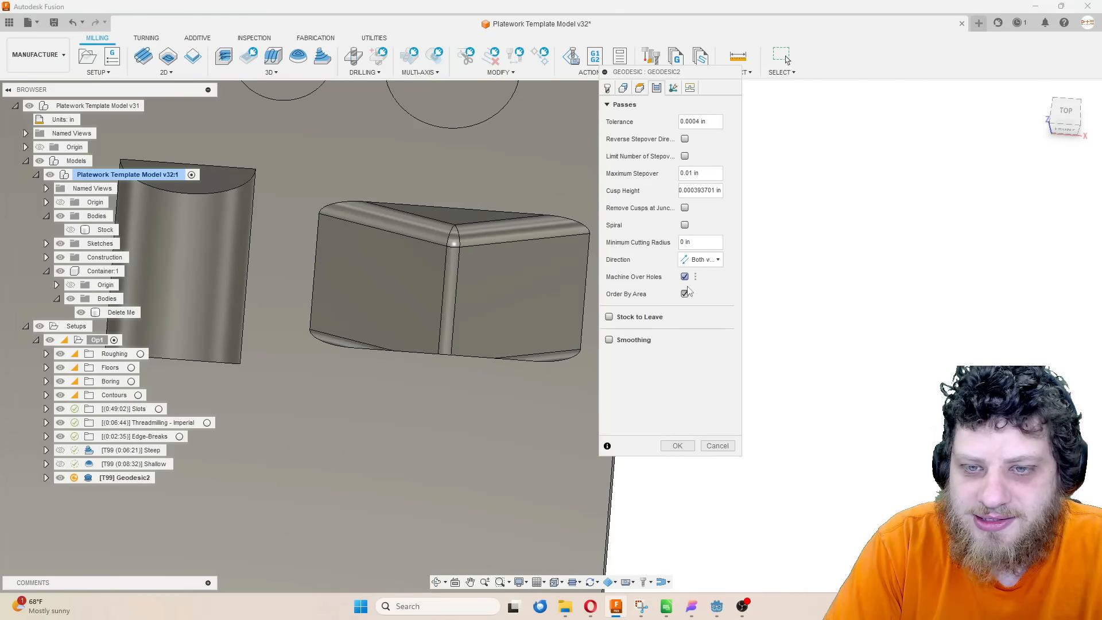
Generate the Geodesic operation and inspect its toolpath over the V-shaped pocket
click(622, 87)
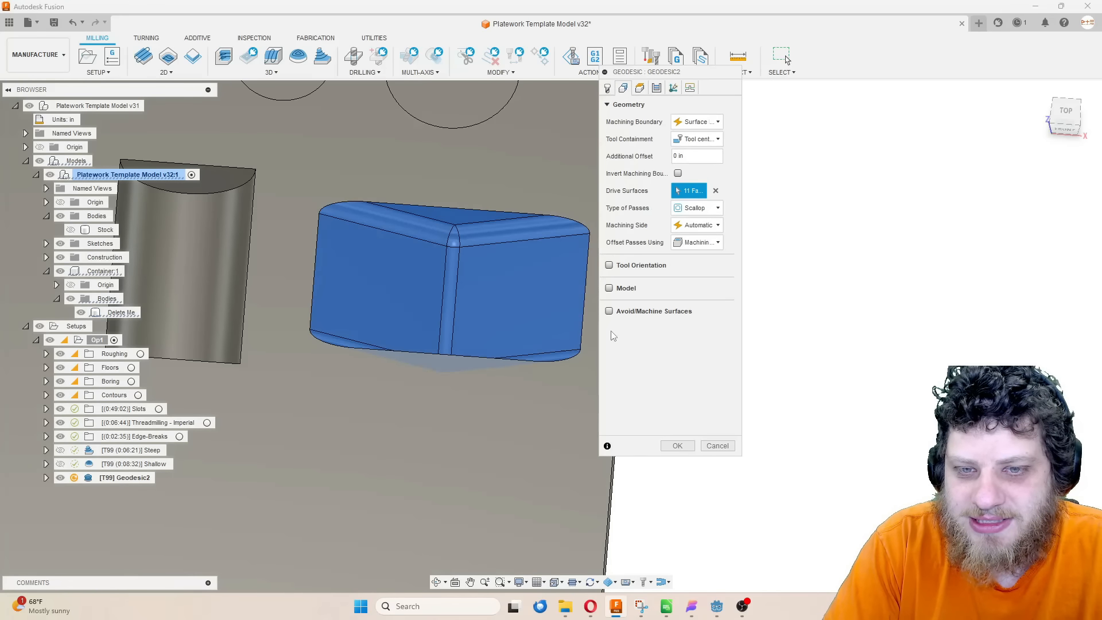
click(679, 446)
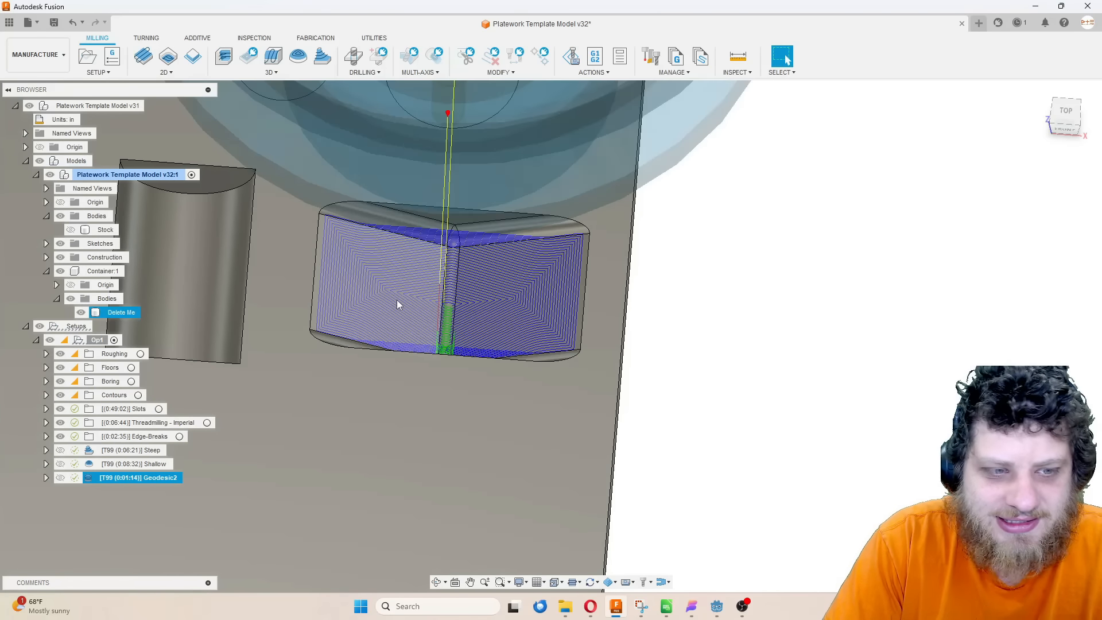
middle_drag(402, 274, 381, 244)
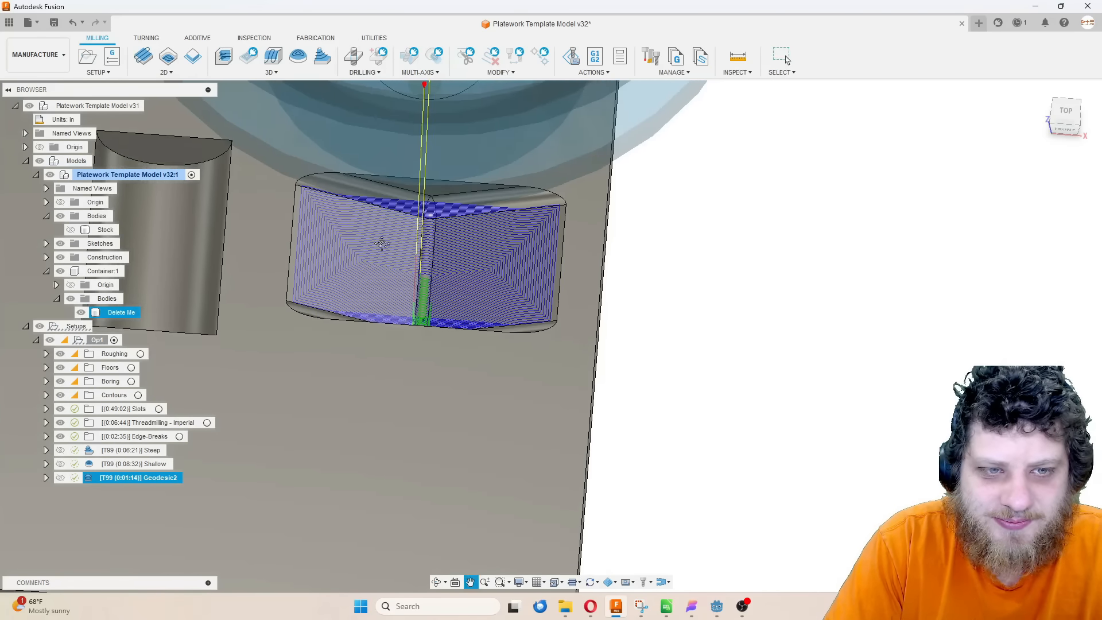
click(78, 511)
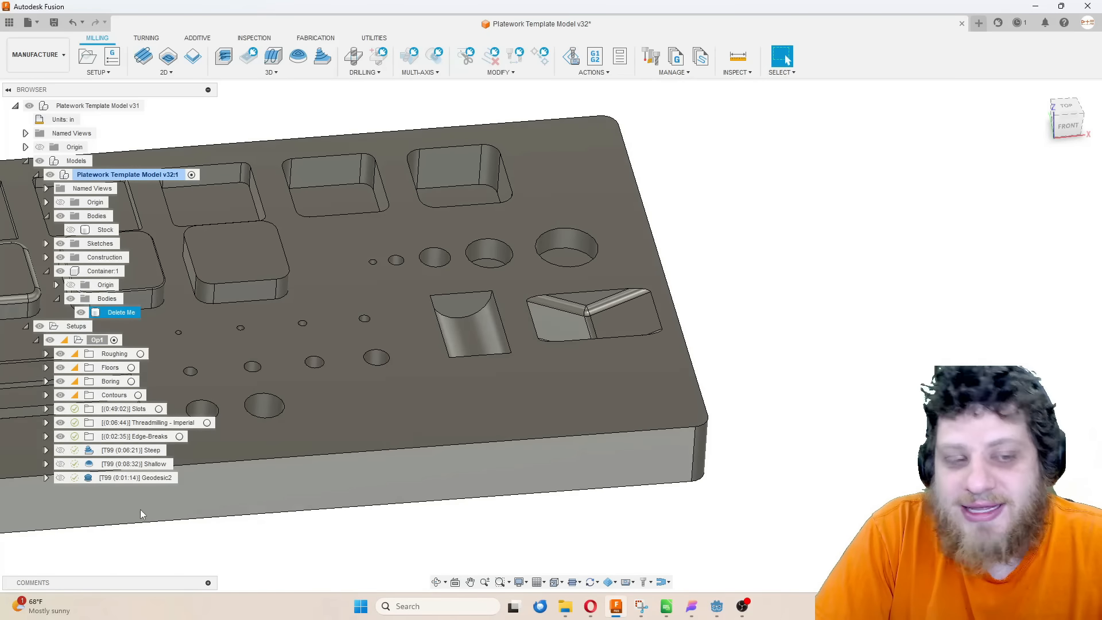
click(143, 478)
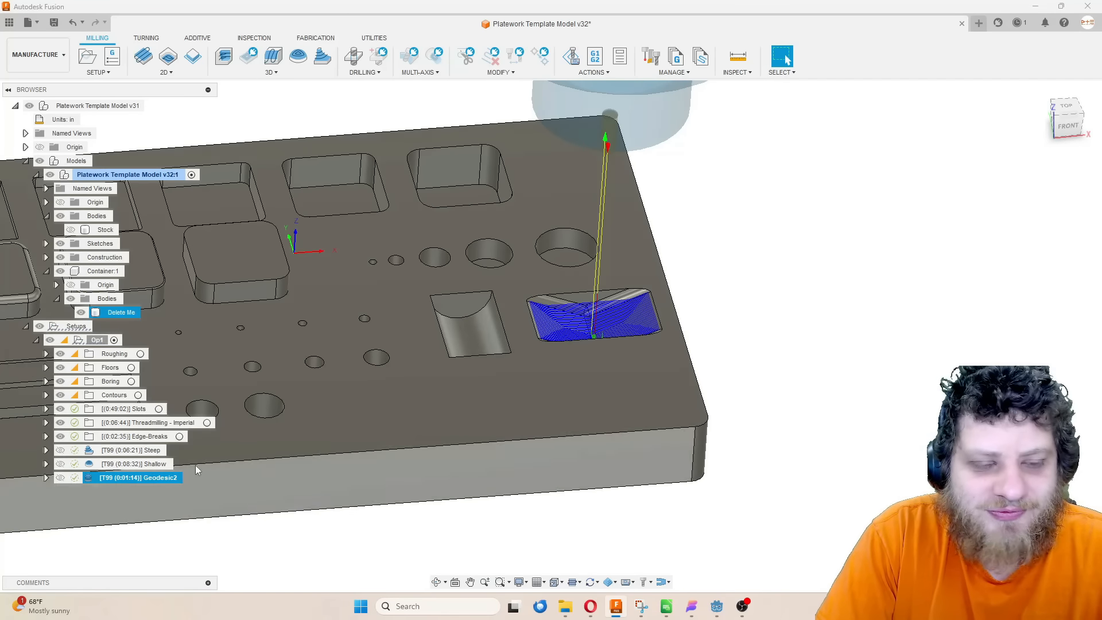
middle_drag(349, 346, 382, 354)
scroll(382, 354, down, 3)
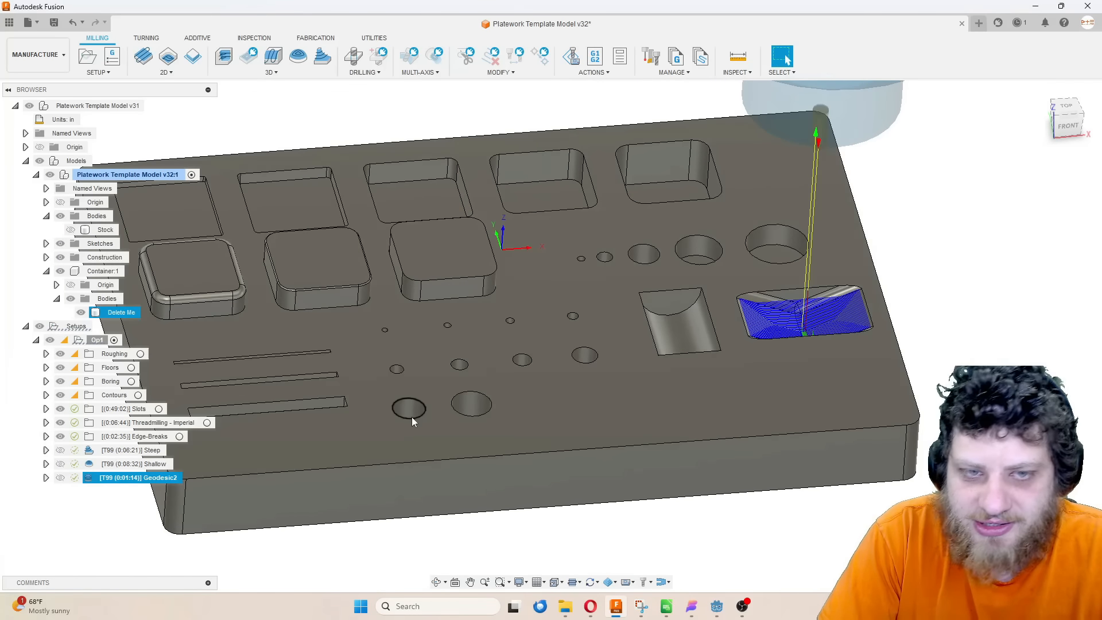
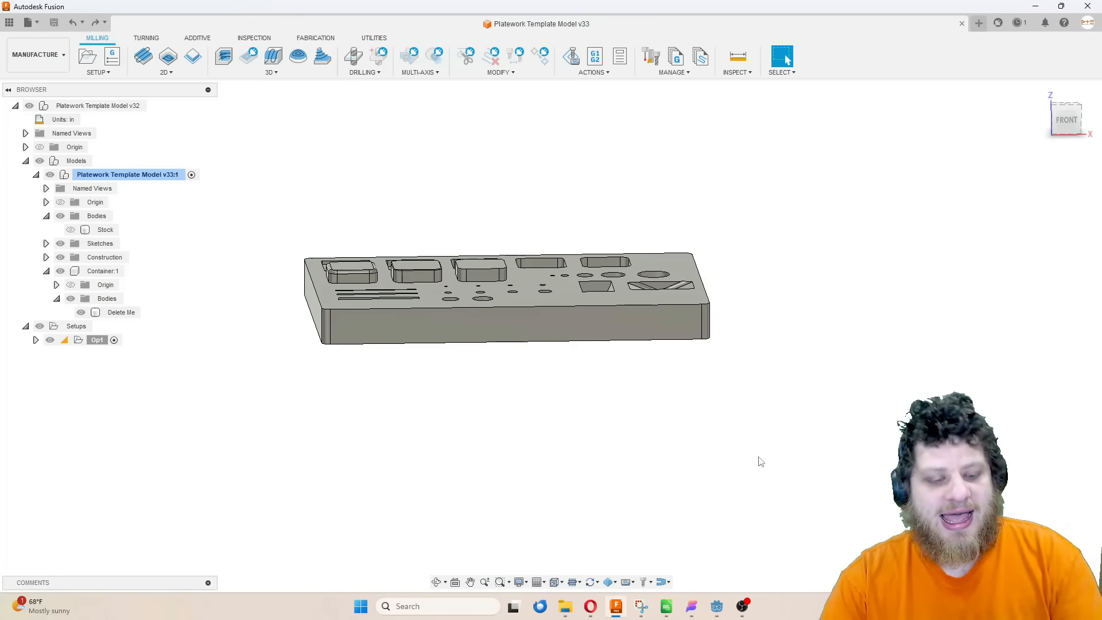
Examine the plate's underside, side walls and upper features from several angles
click(542, 342)
shift+middle_drag(541, 345, 362, 202)
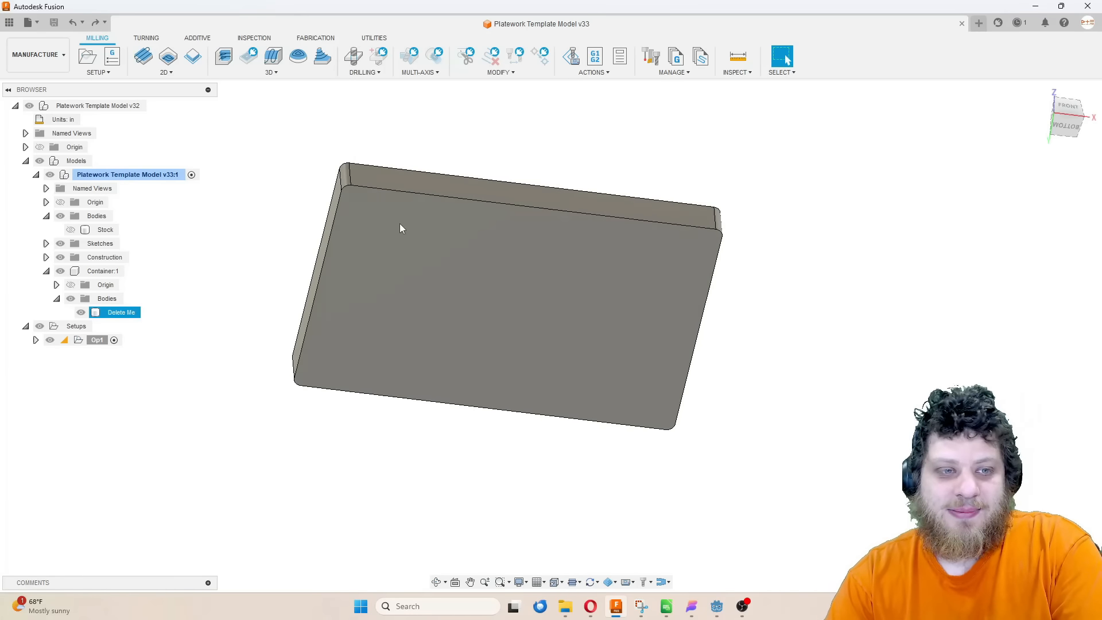
key(Escape)
shift+middle_drag(383, 260, 330, 213)
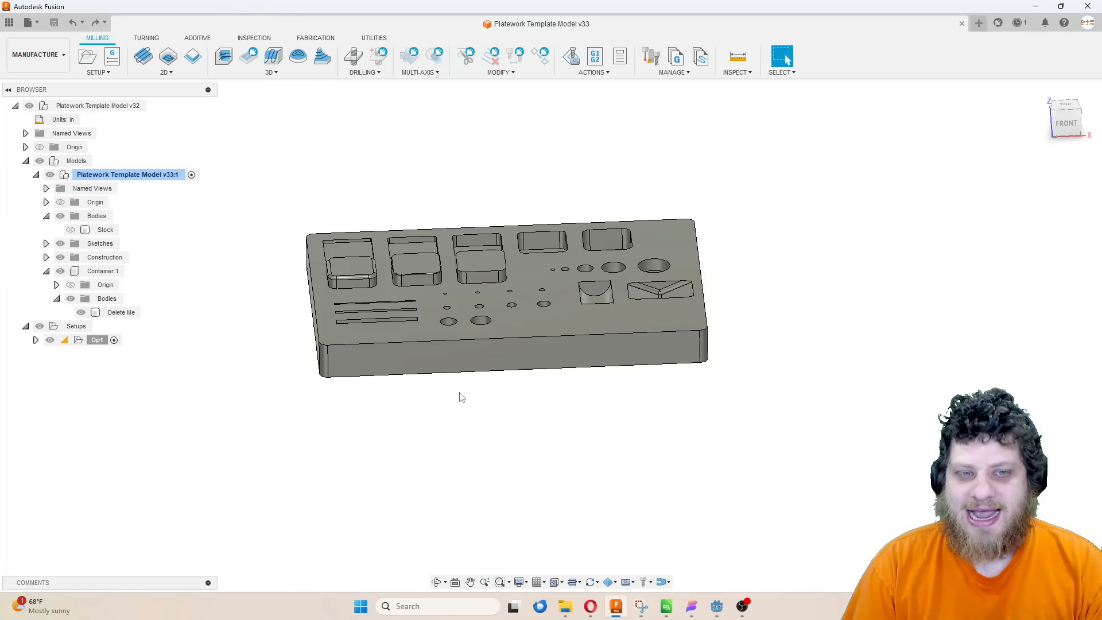
shift+middle_drag(460, 386, 418, 305)
click(425, 302)
shift+middle_drag(662, 342, 588, 450)
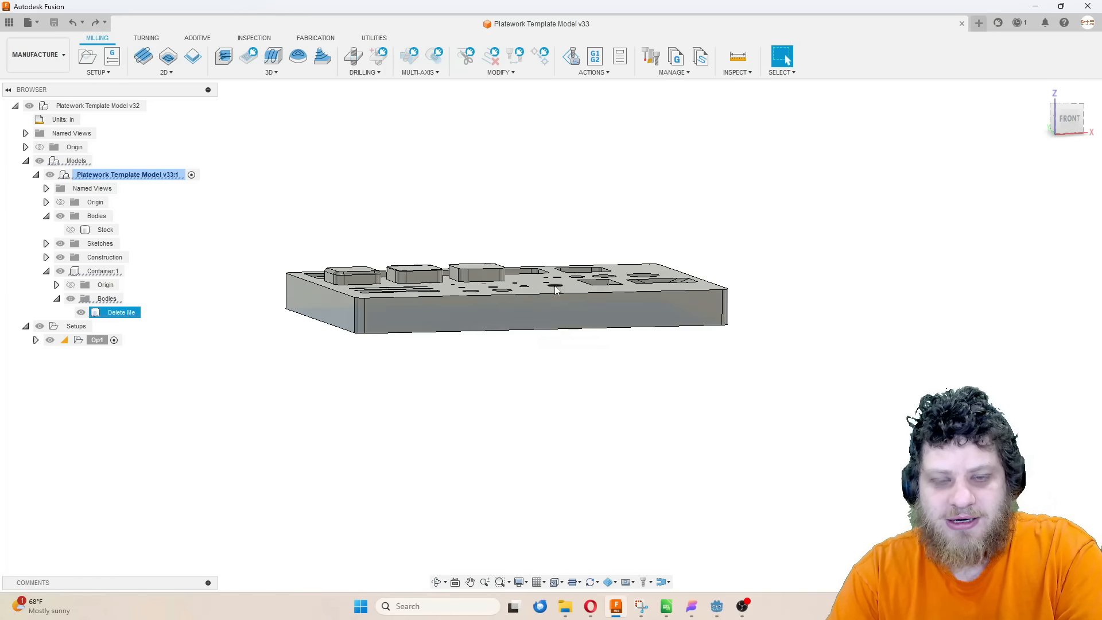
click(588, 450)
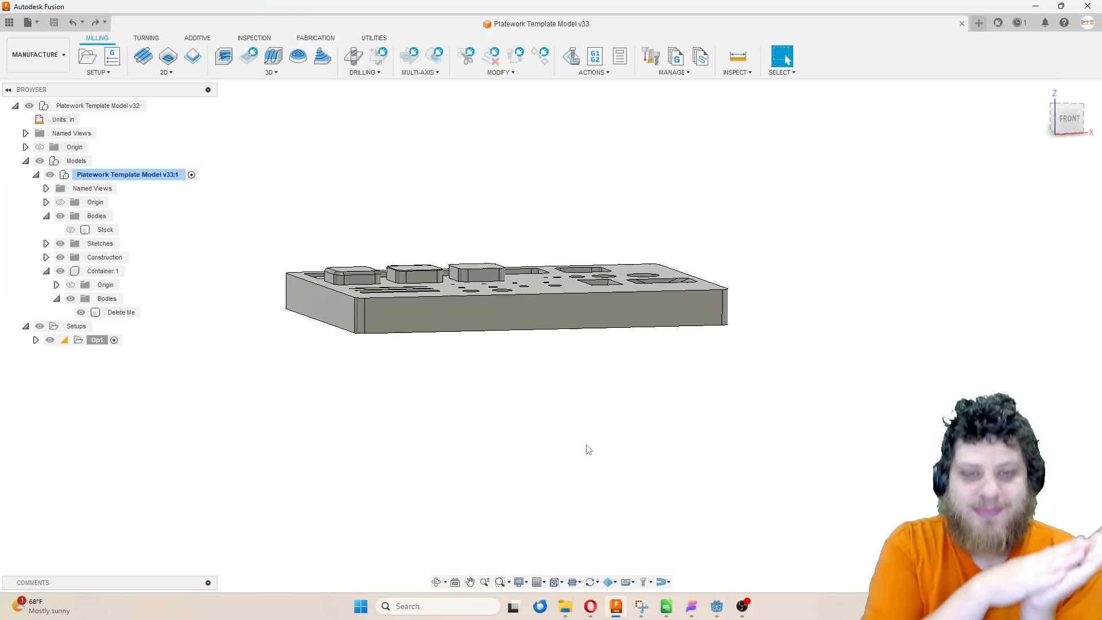
Move the Op1 setup's work coordinate origin to the centre of the stock box's bottom face
double_click(97, 340)
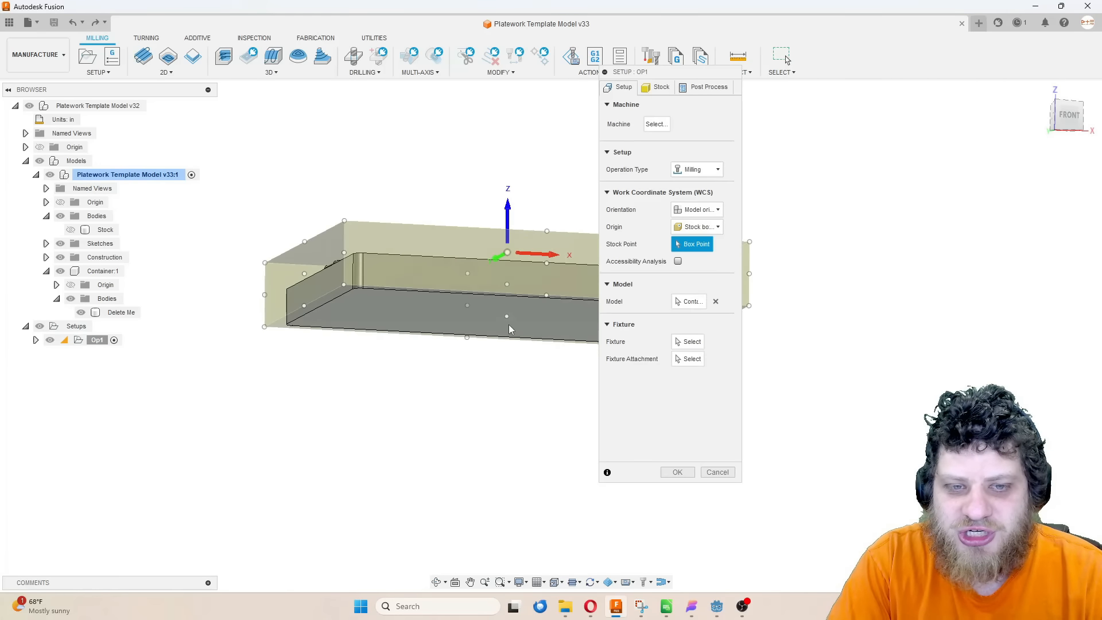
click(508, 319)
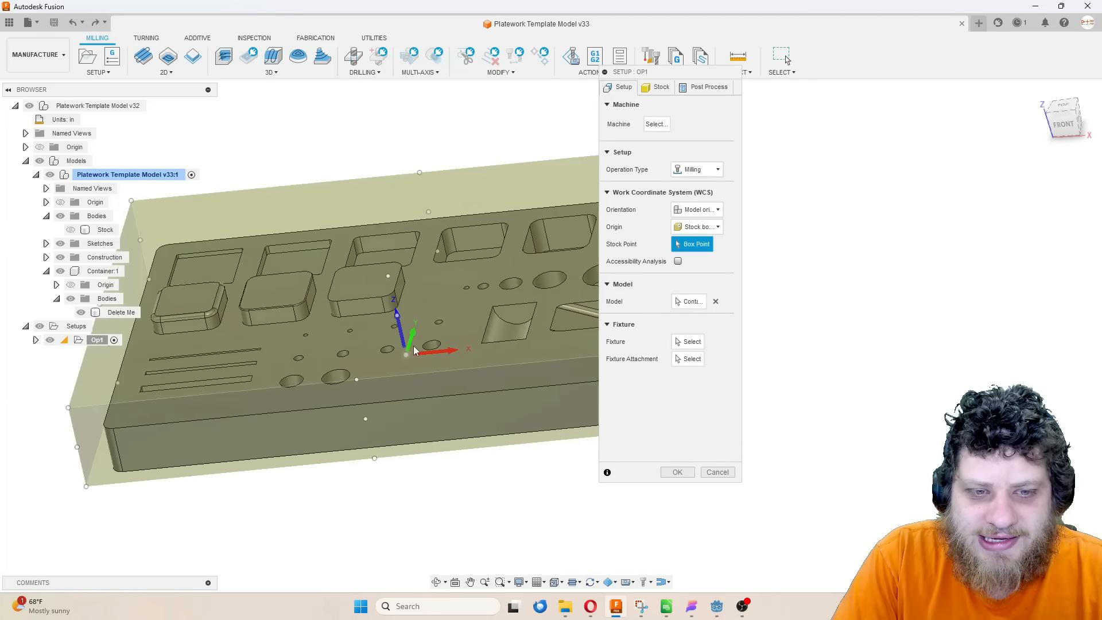
click(677, 472)
scroll(432, 363, down, 3)
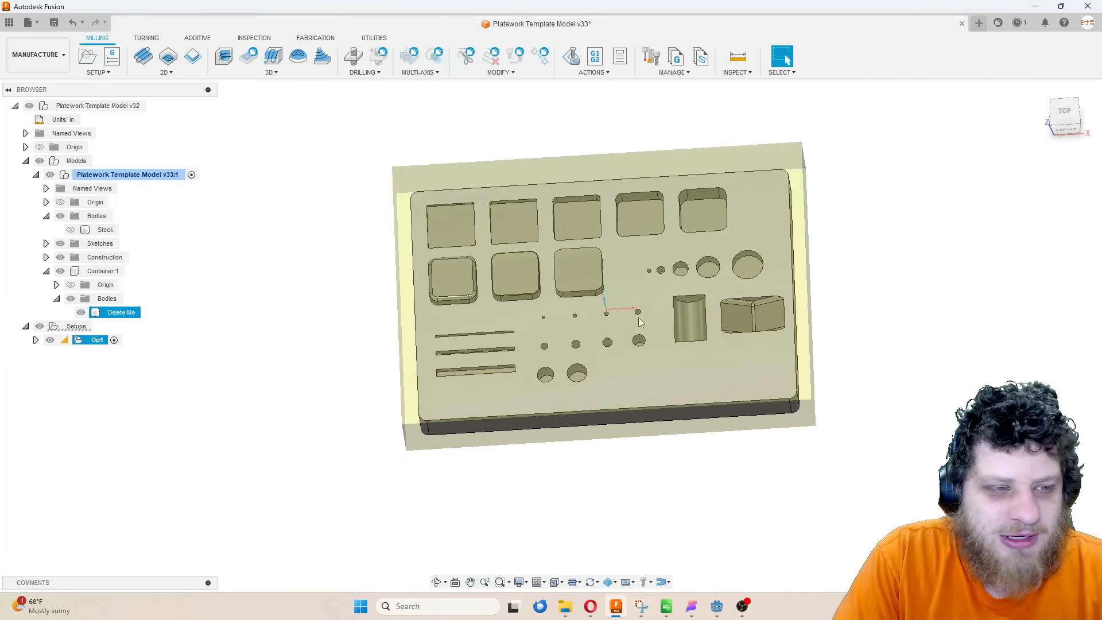
click(401, 309)
middle_drag(402, 310, 285, 313)
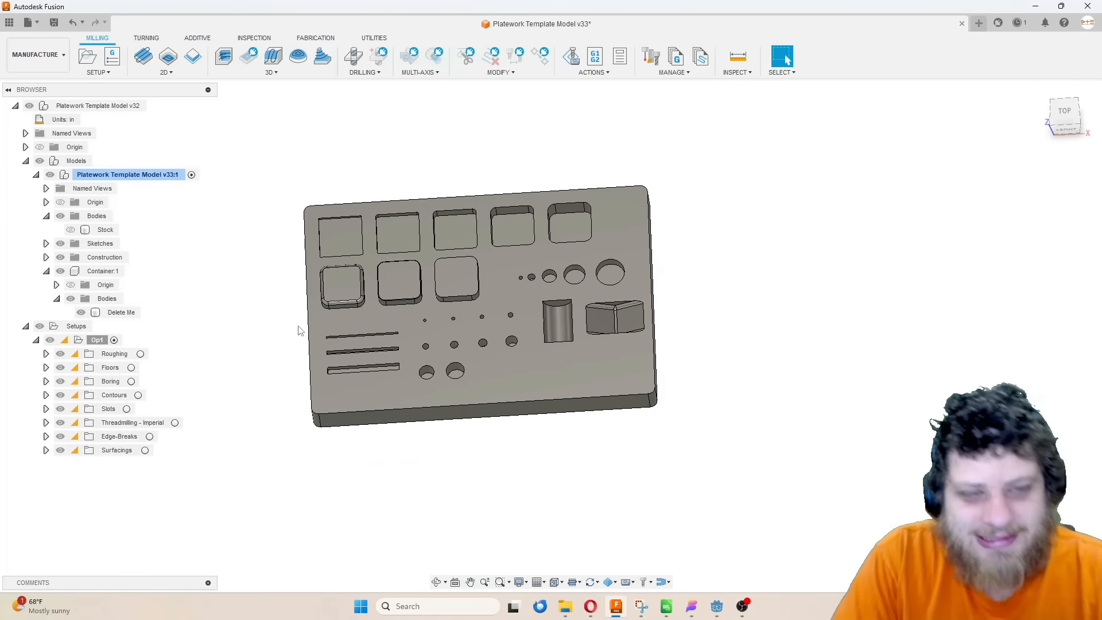
Start a Probe WCS operation in Model probe mode with the stock body's top face as the probe surface
click(256, 38)
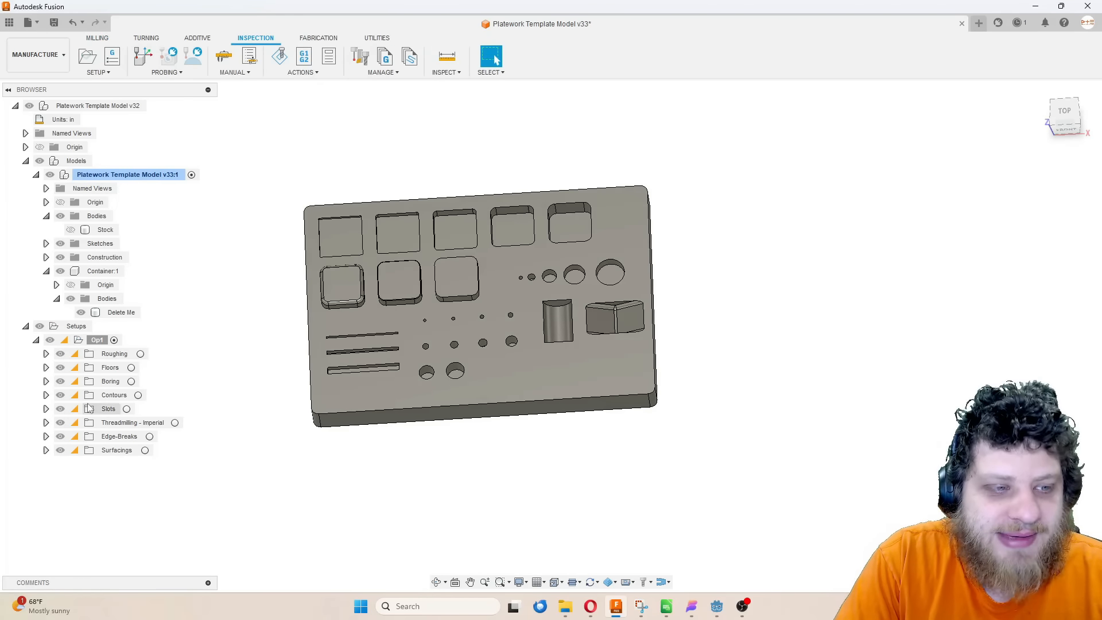
click(143, 56)
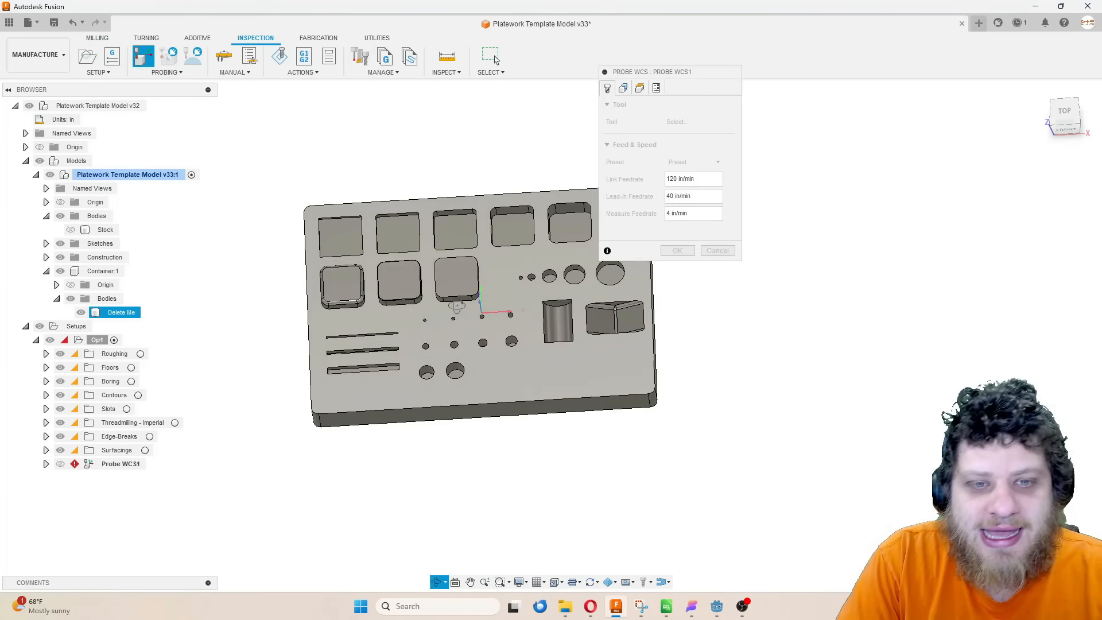
click(623, 87)
click(701, 122)
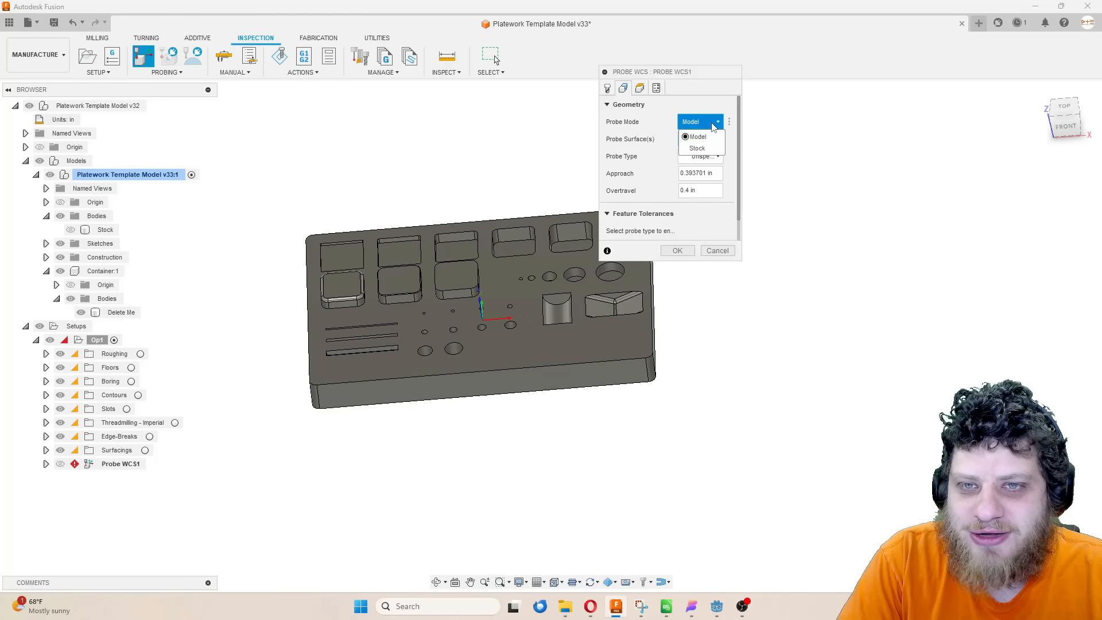
click(706, 150)
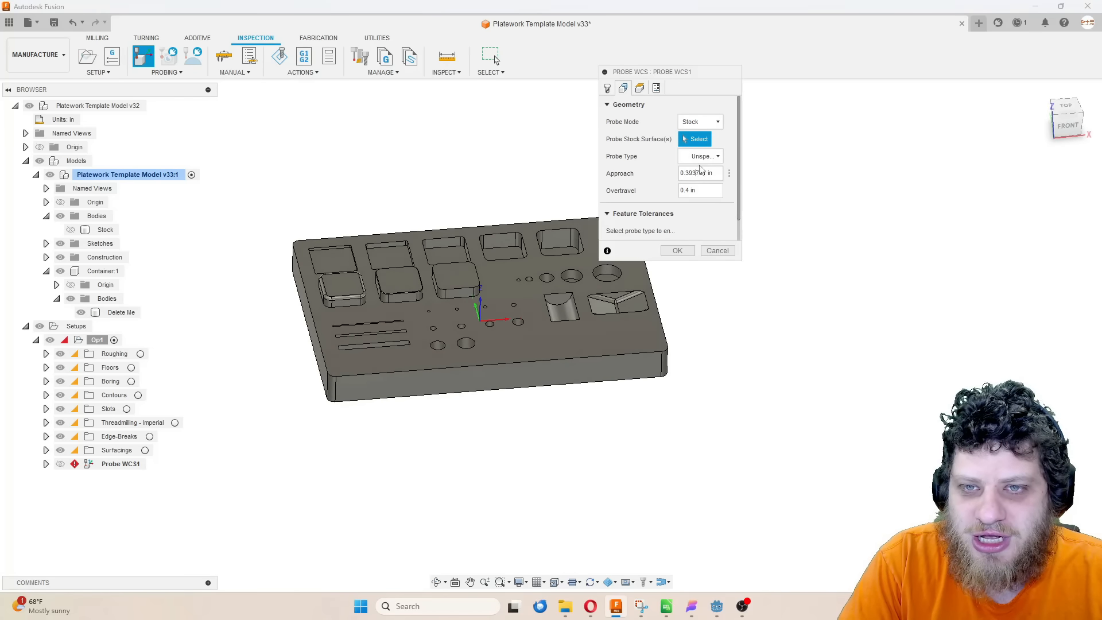
click(701, 157)
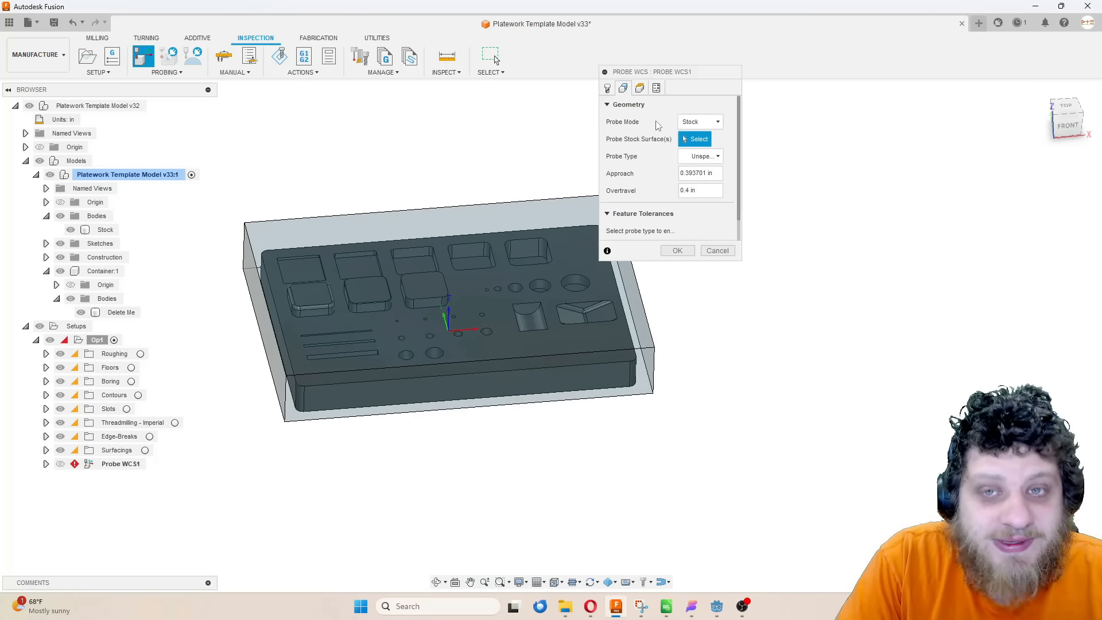
click(692, 122)
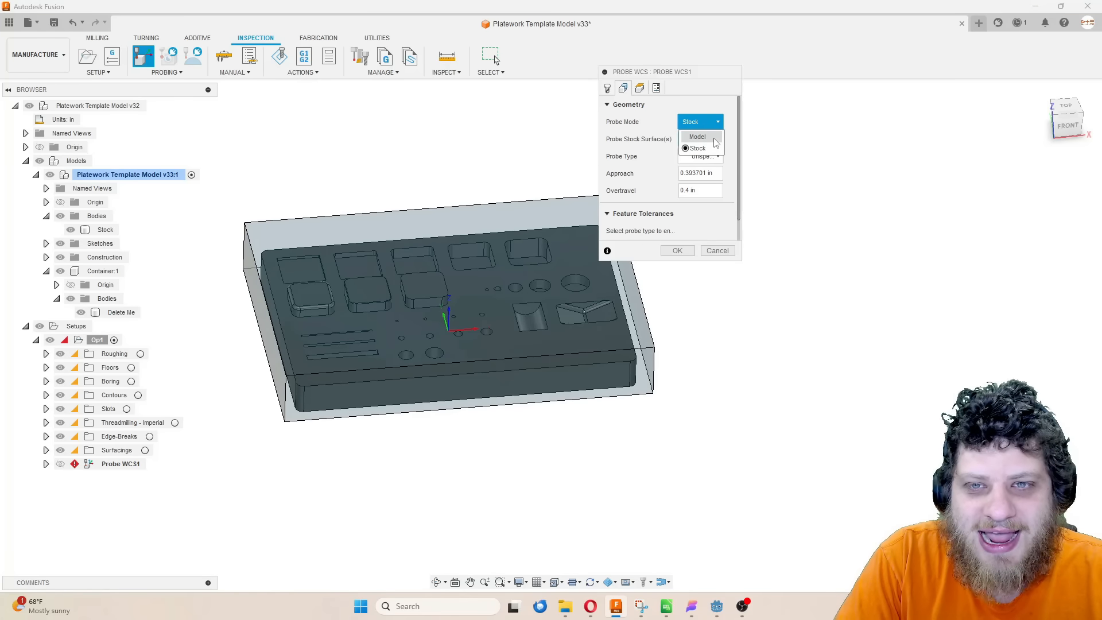
click(714, 138)
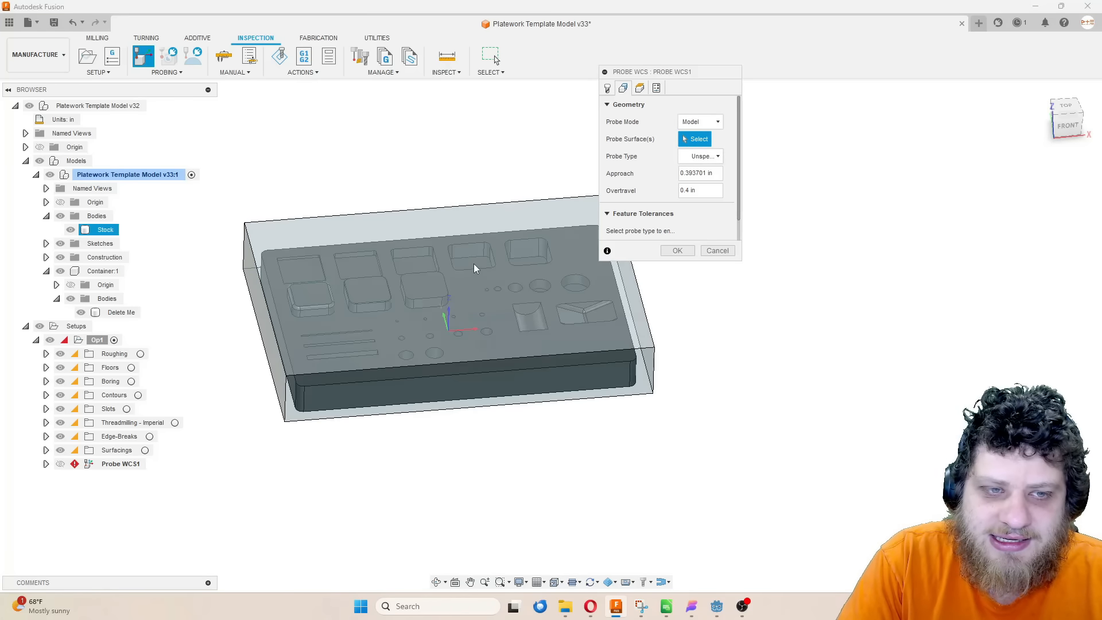
click(474, 268)
Finish the Probe WCS operation with tool T20 and a bottom height below the stock's top face, and place it first in Op1
click(640, 87)
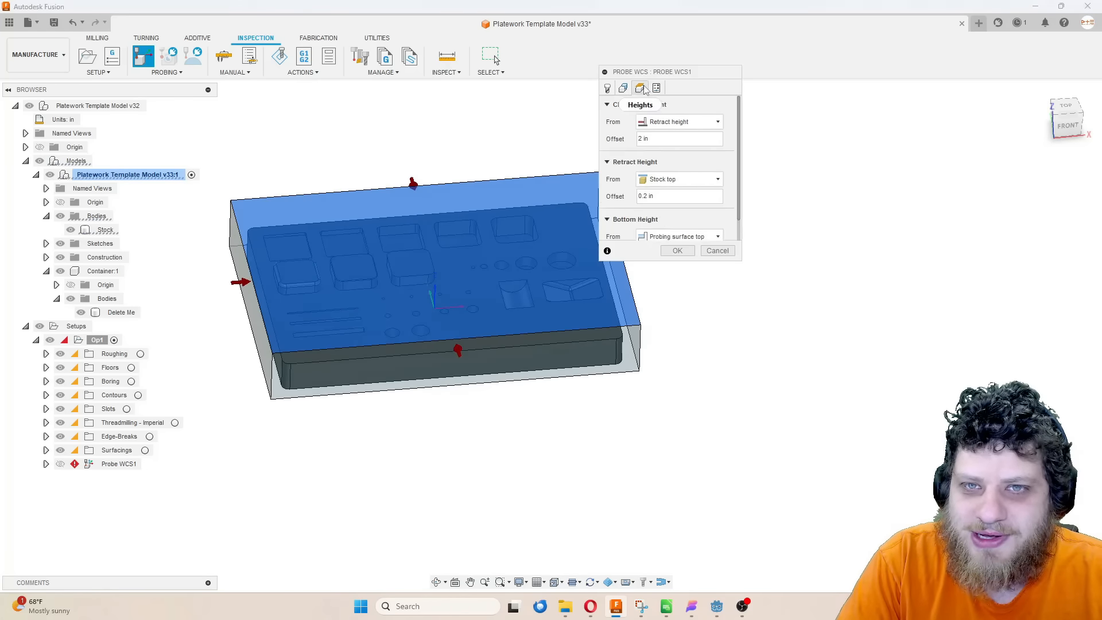
click(1084, 127)
drag(422, 200, 427, 211)
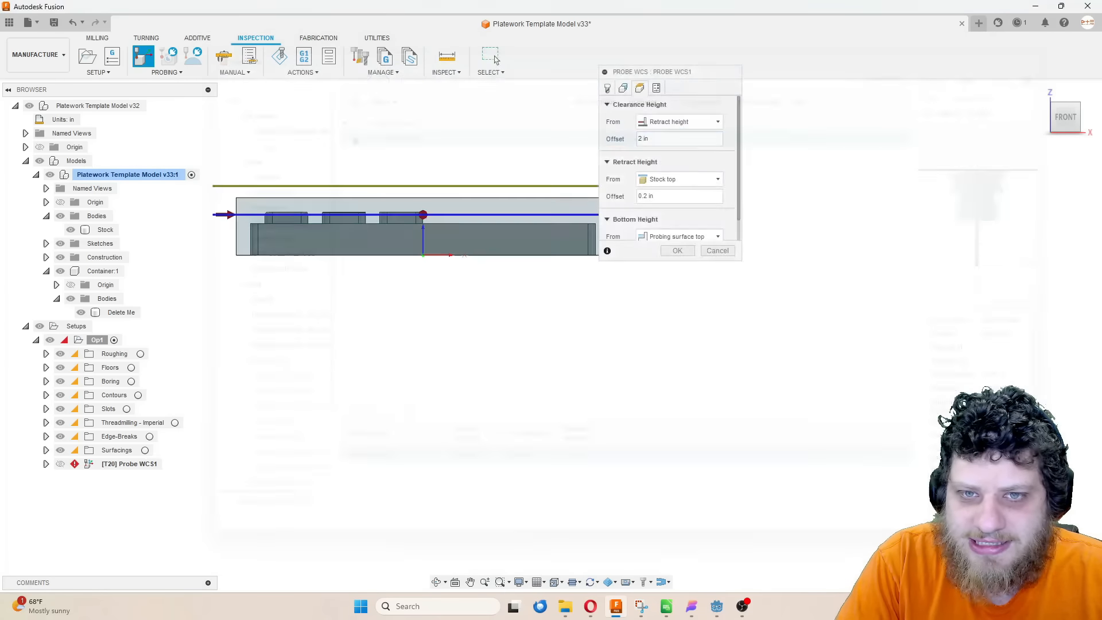
click(677, 251)
middle_drag(342, 398, 366, 438)
drag(89, 464, 107, 356)
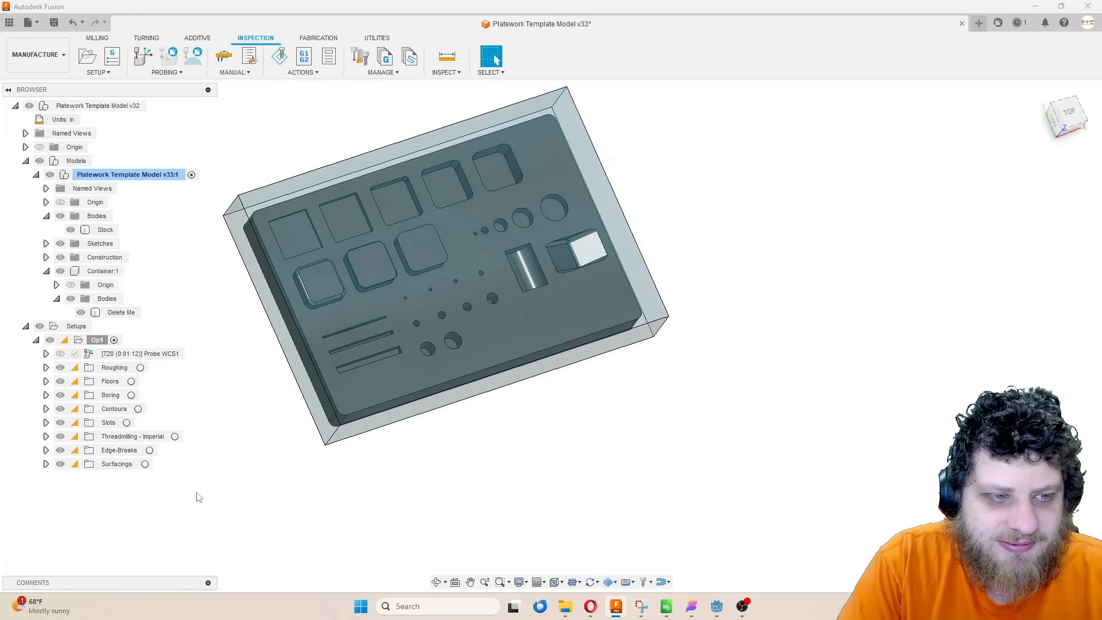
Examine the Probe WCS path around the stock from several angles
shift+middle_drag(321, 436, 475, 320)
shift+middle_drag(357, 316, 369, 318)
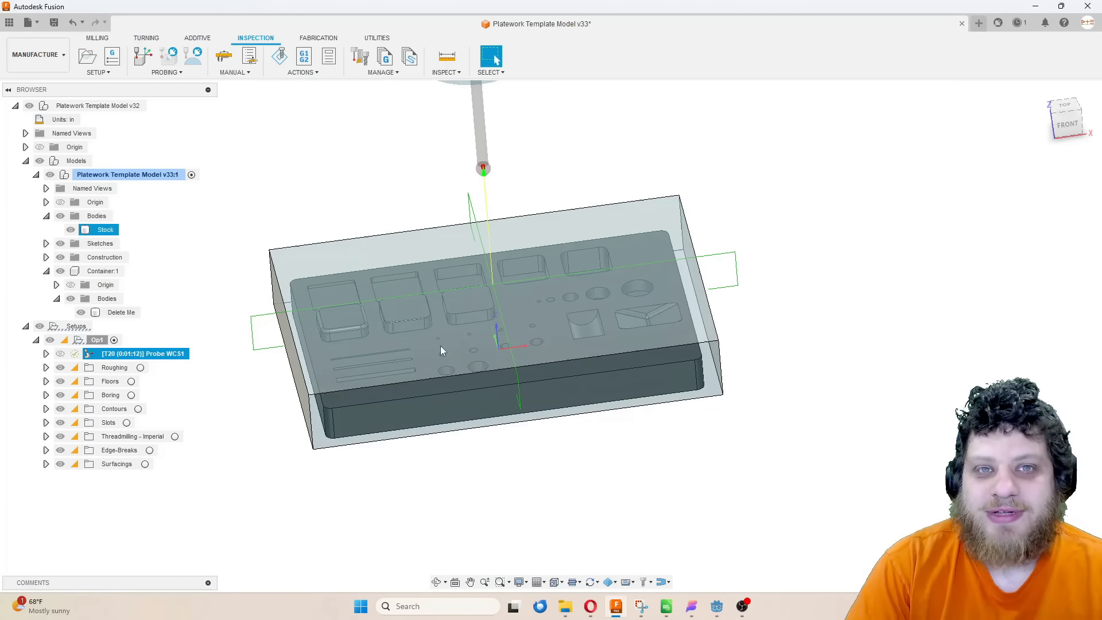
shift+middle_drag(499, 348, 472, 280)
middle_drag(400, 296, 471, 294)
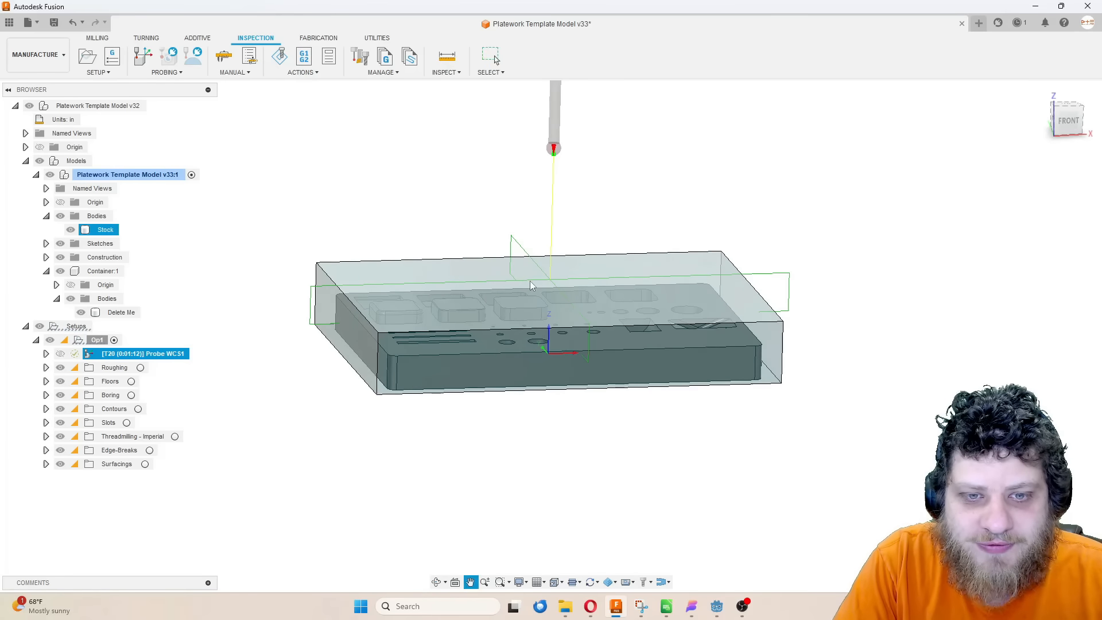
click(599, 249)
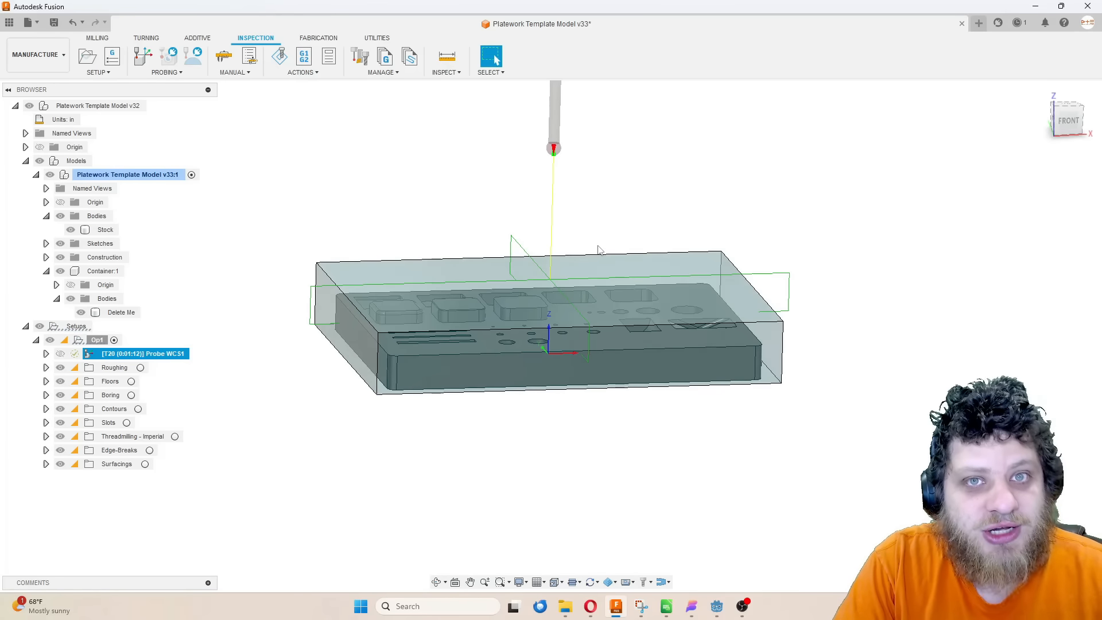
click(391, 311)
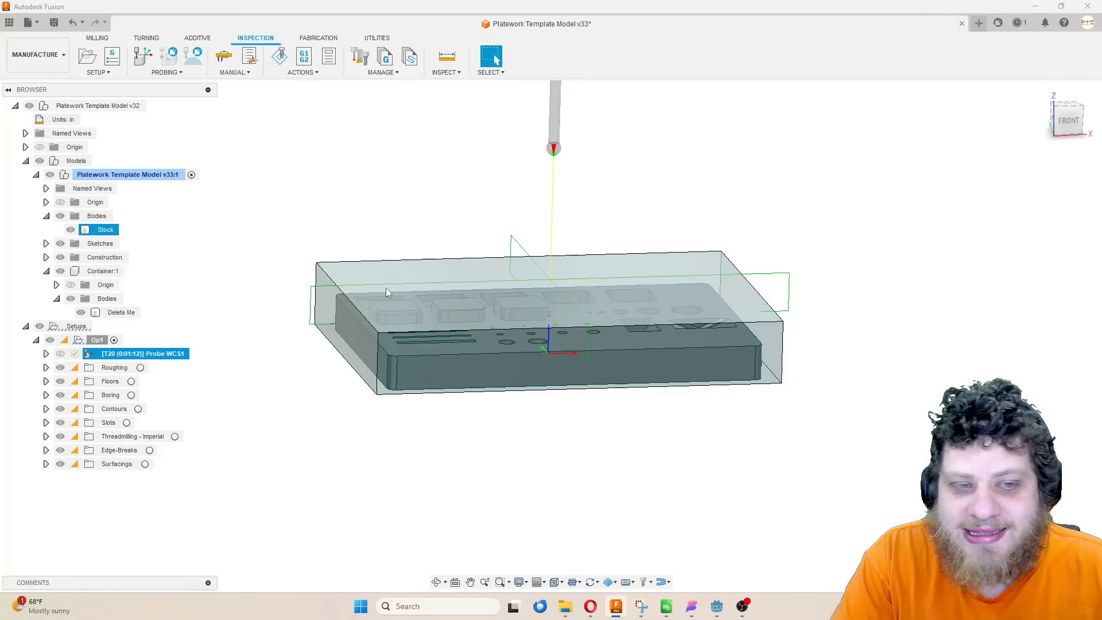
shift+middle_drag(386, 288, 514, 341)
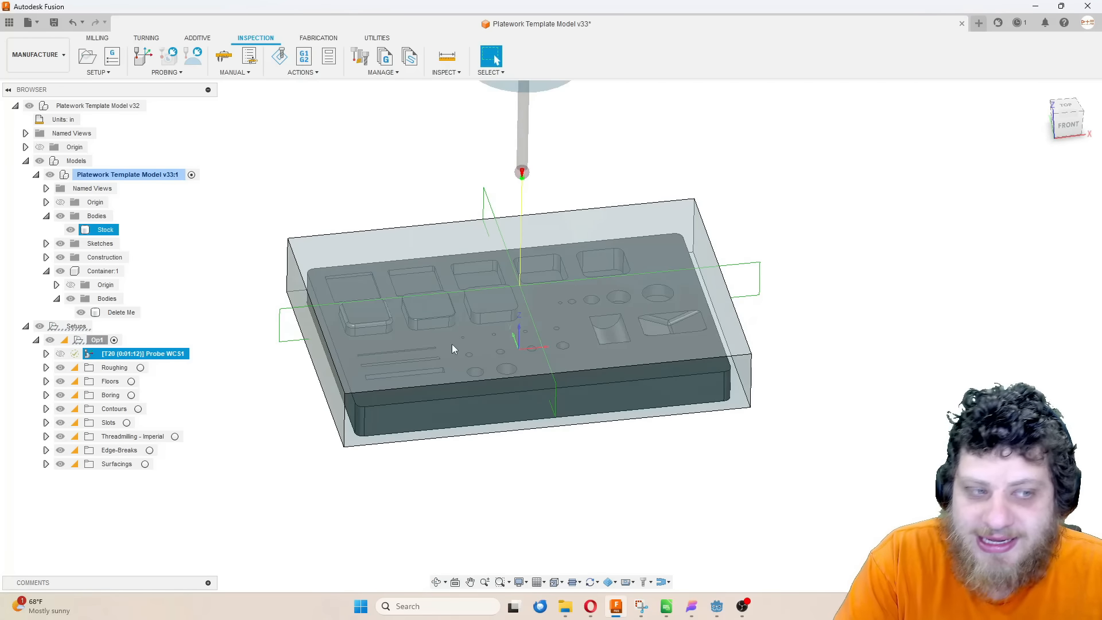
click(453, 343)
Collapse the Op1 setup and duplicate it
click(36, 340)
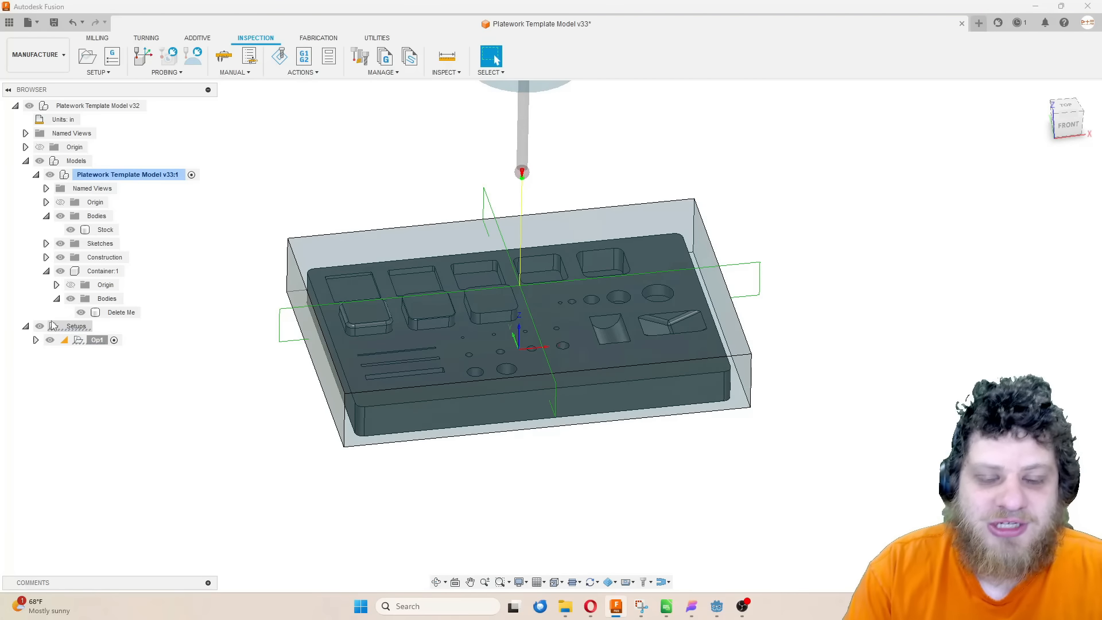
click(97, 340)
right_click(103, 344)
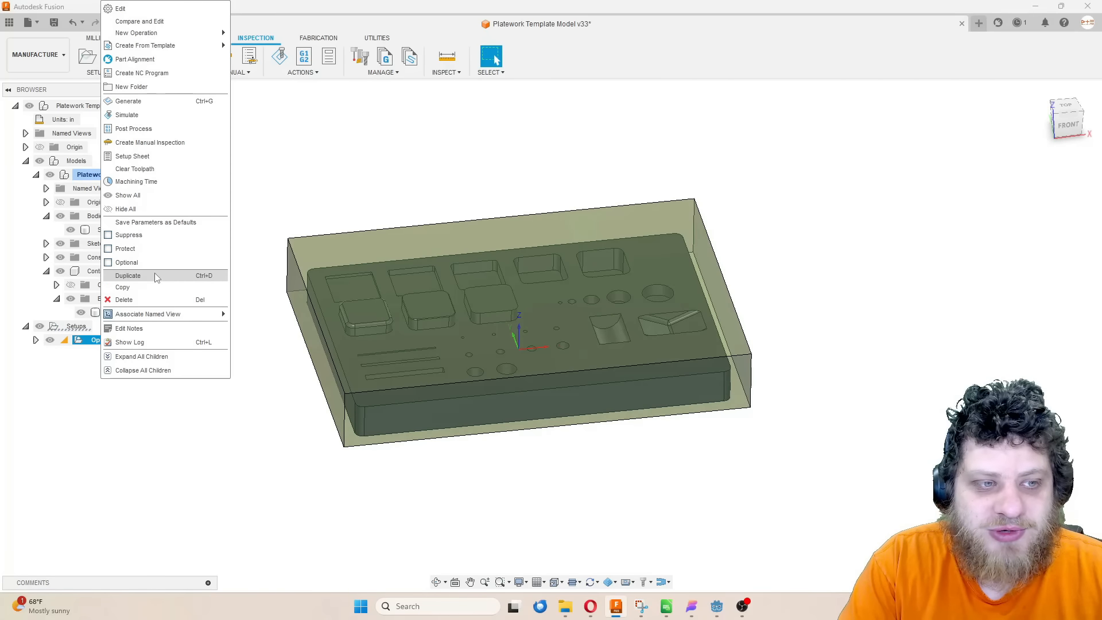
click(157, 276)
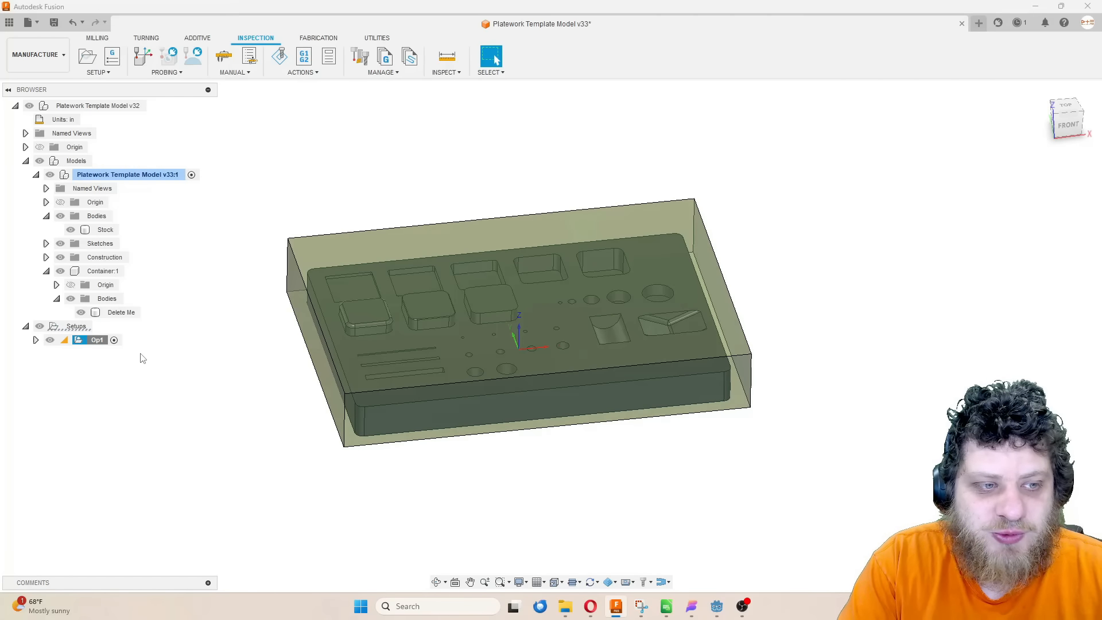
Delete the Probe WCS operation and all the operation folders from the duplicated setup Op1 (2)
click(35, 354)
click(143, 367)
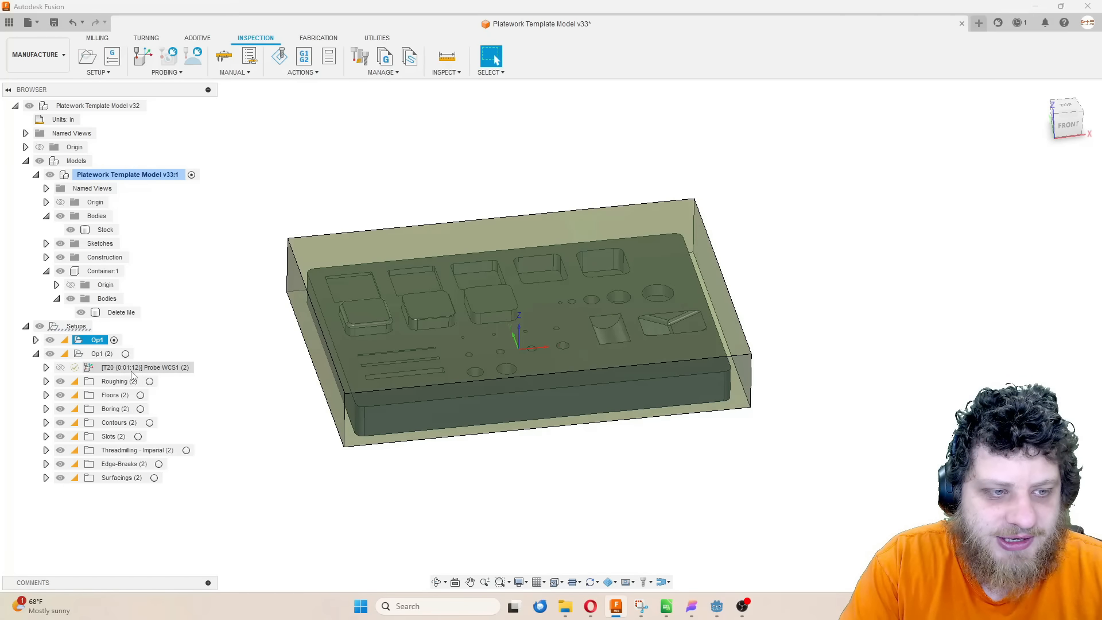
shift+click(144, 481)
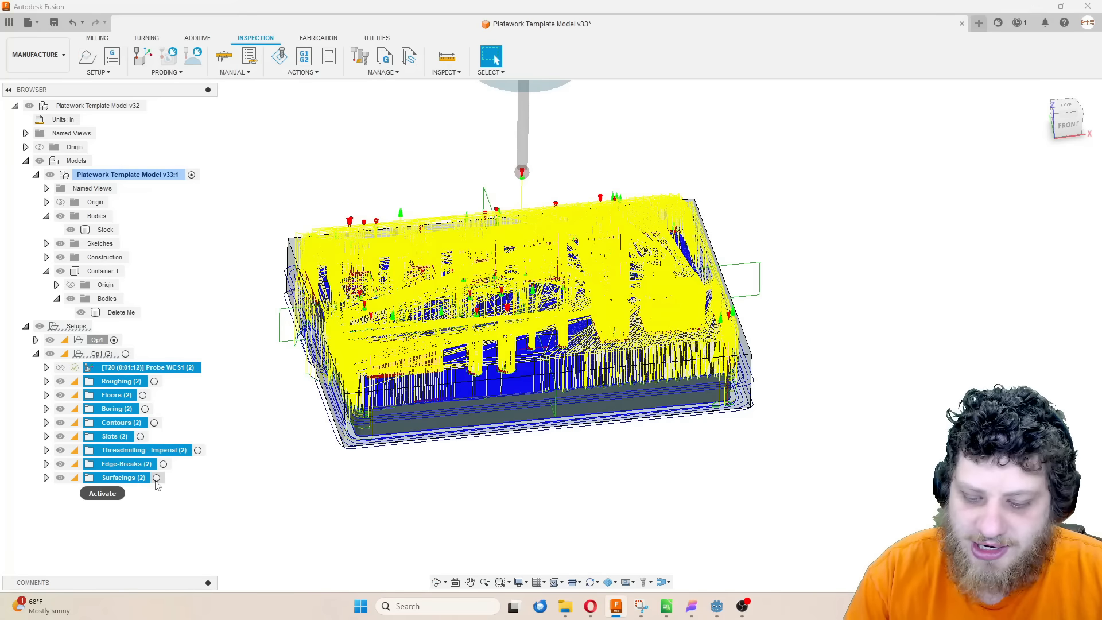
key(Delete)
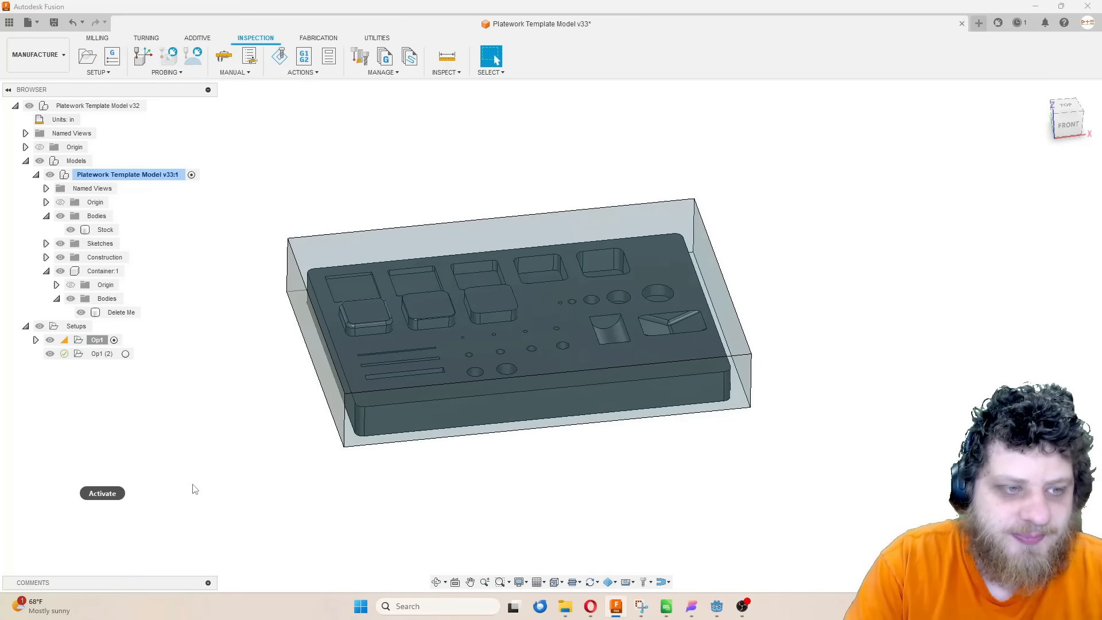
Activate the Op1 (2) setup and replace its model selection with the Stock body
double_click(102, 354)
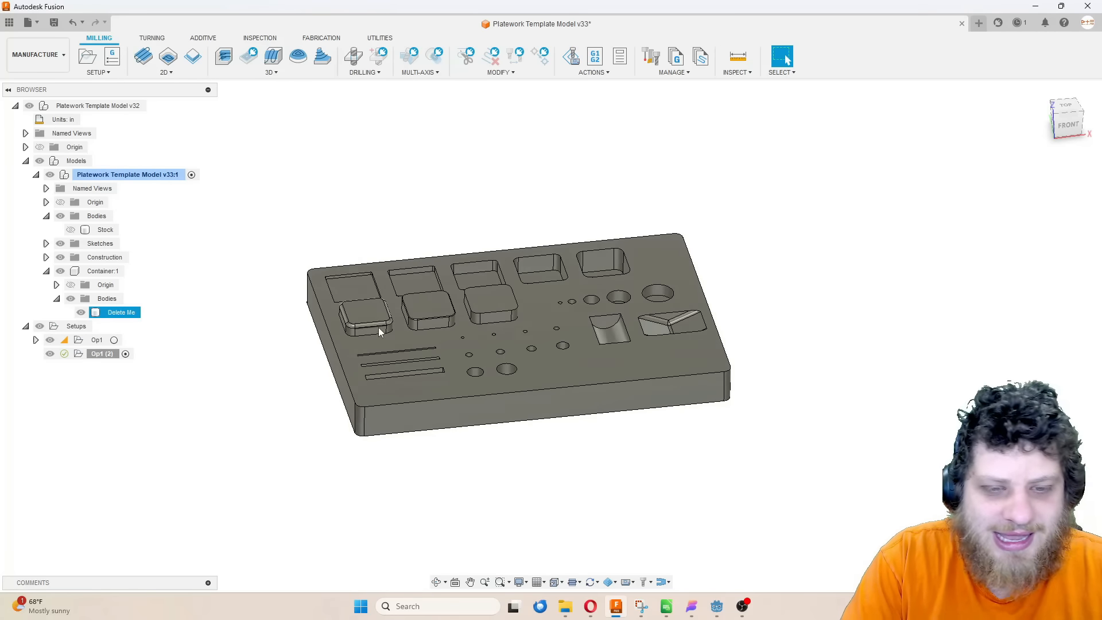
click(96, 340)
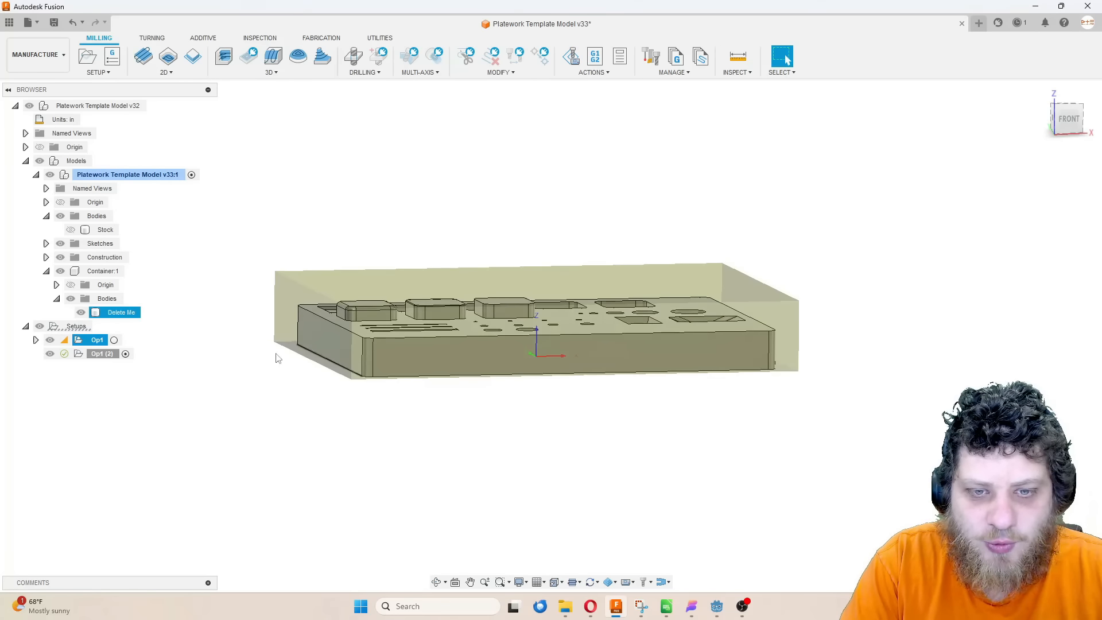
click(101, 354)
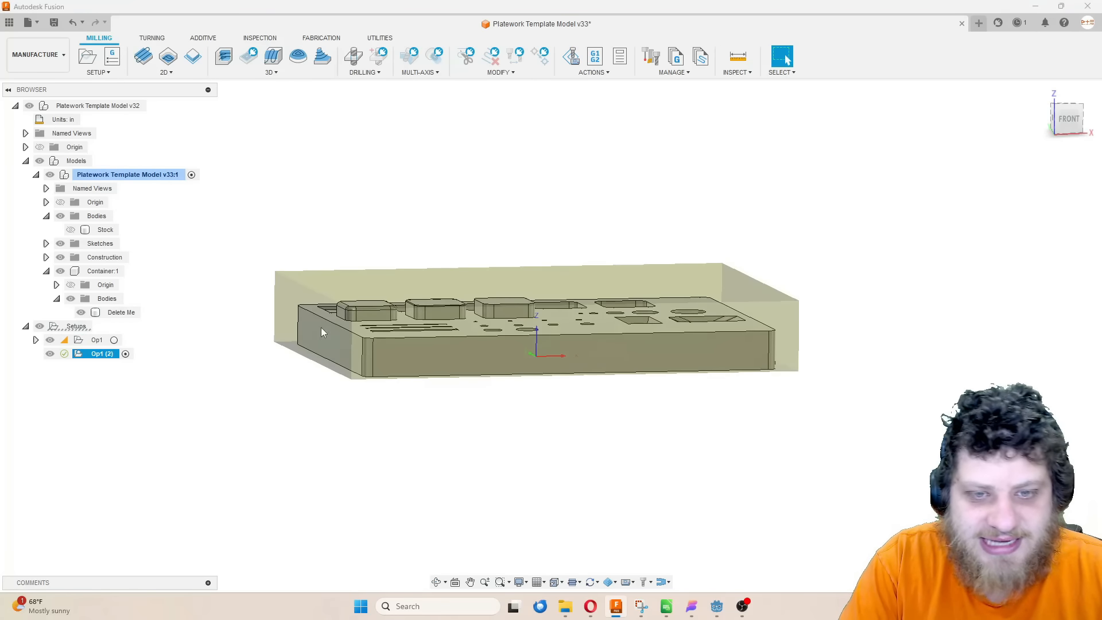
double_click(78, 356)
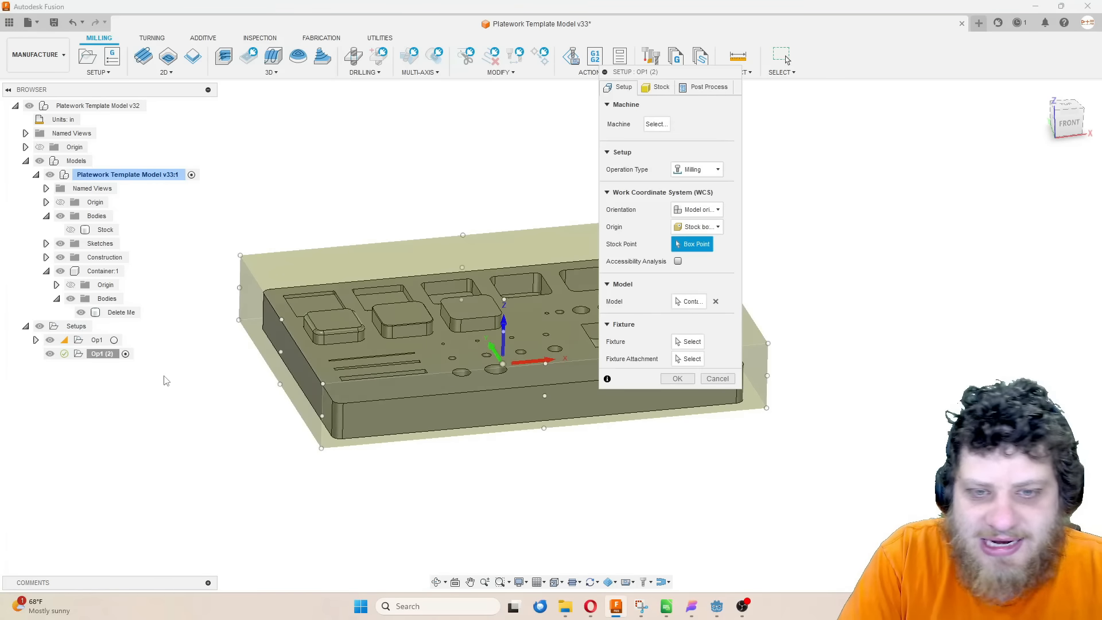
click(716, 302)
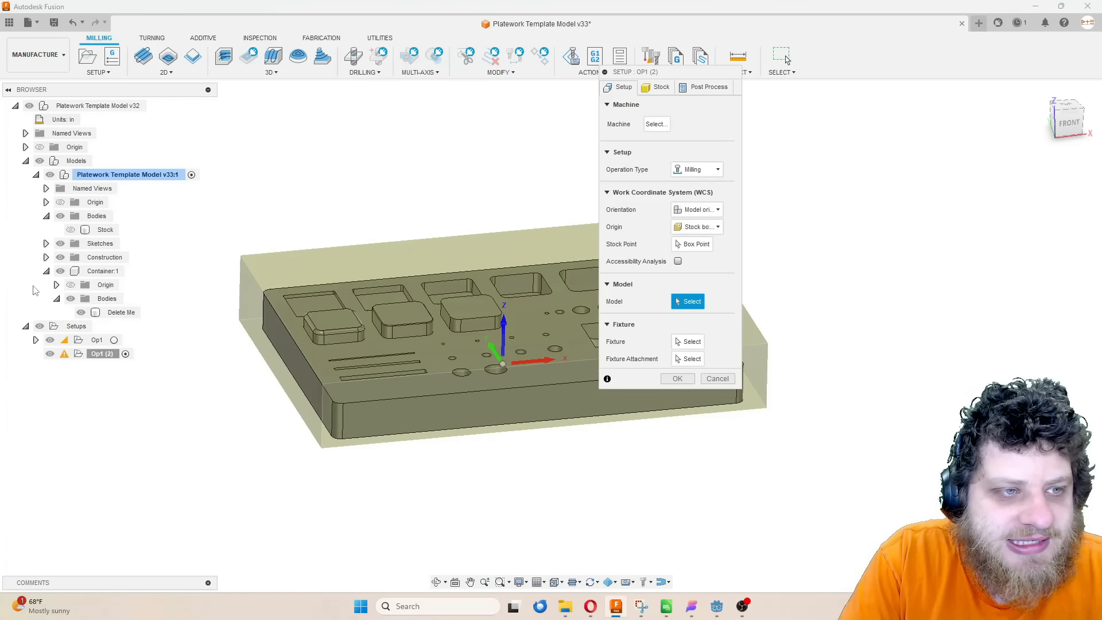
click(105, 230)
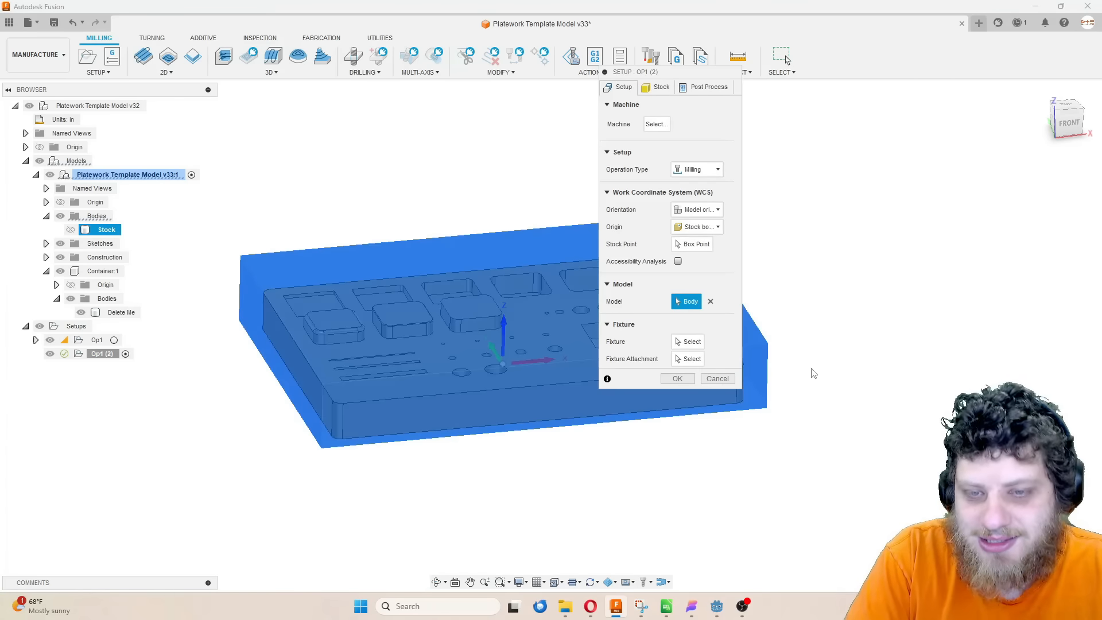
click(678, 379)
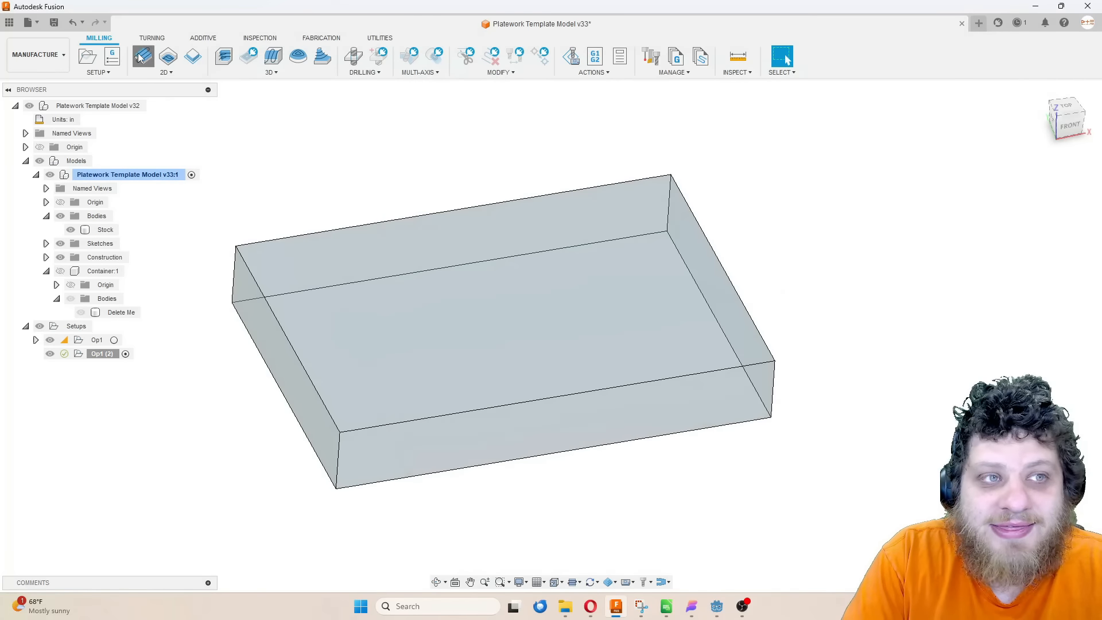
Start a Face operation in Op1 (2) using the 1/4" 3-flute end mill with the Aluminum Roughing cutting data
click(143, 56)
click(624, 88)
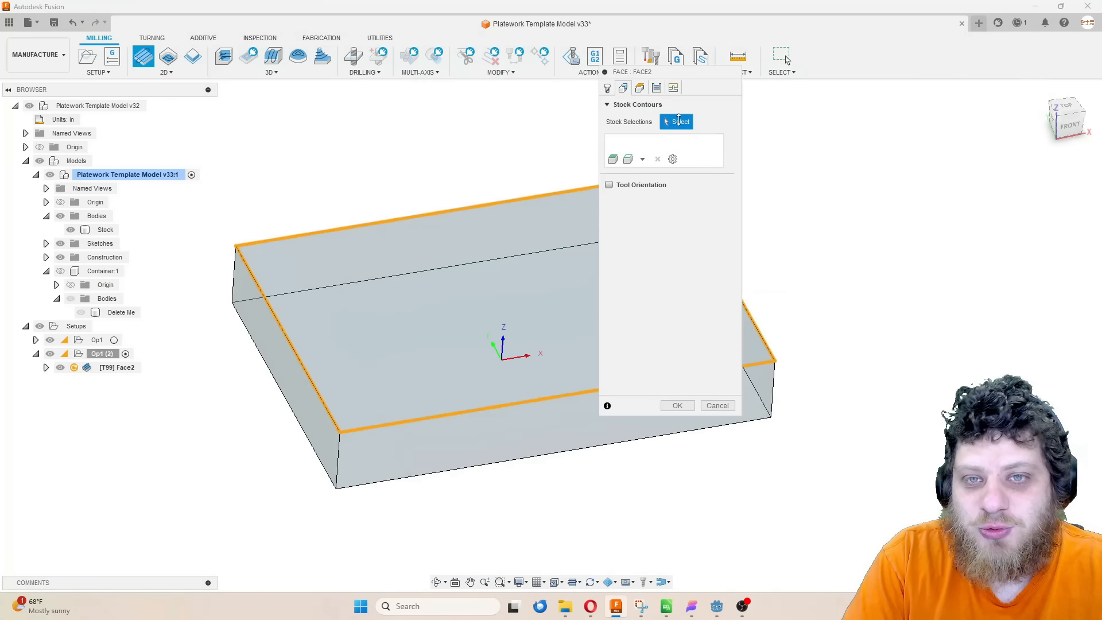
click(608, 87)
click(684, 122)
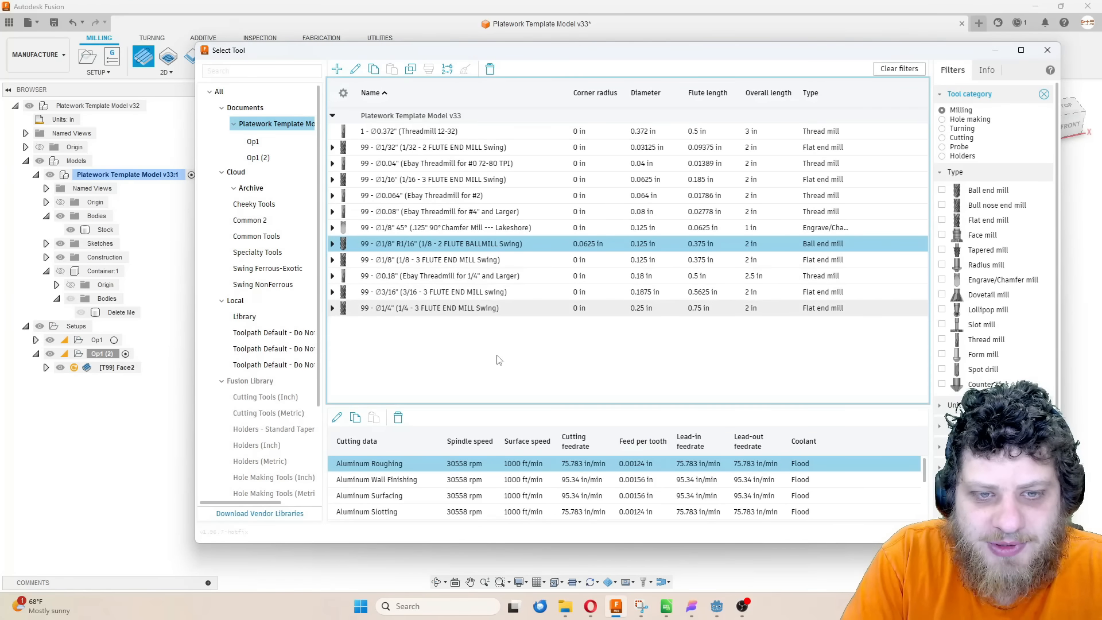
click(407, 313)
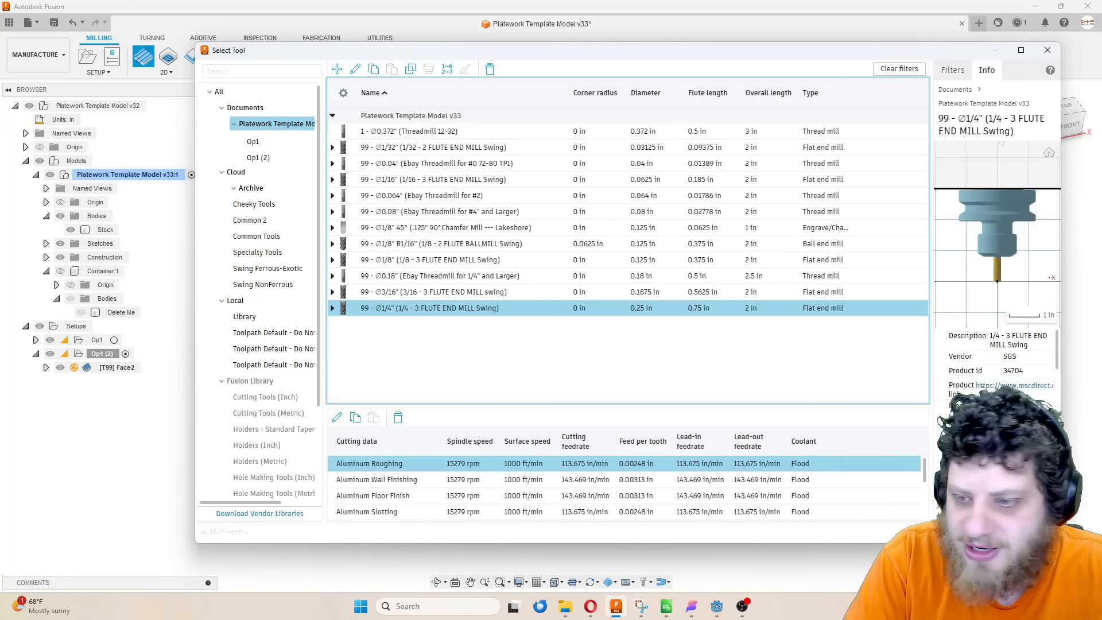
click(1001, 531)
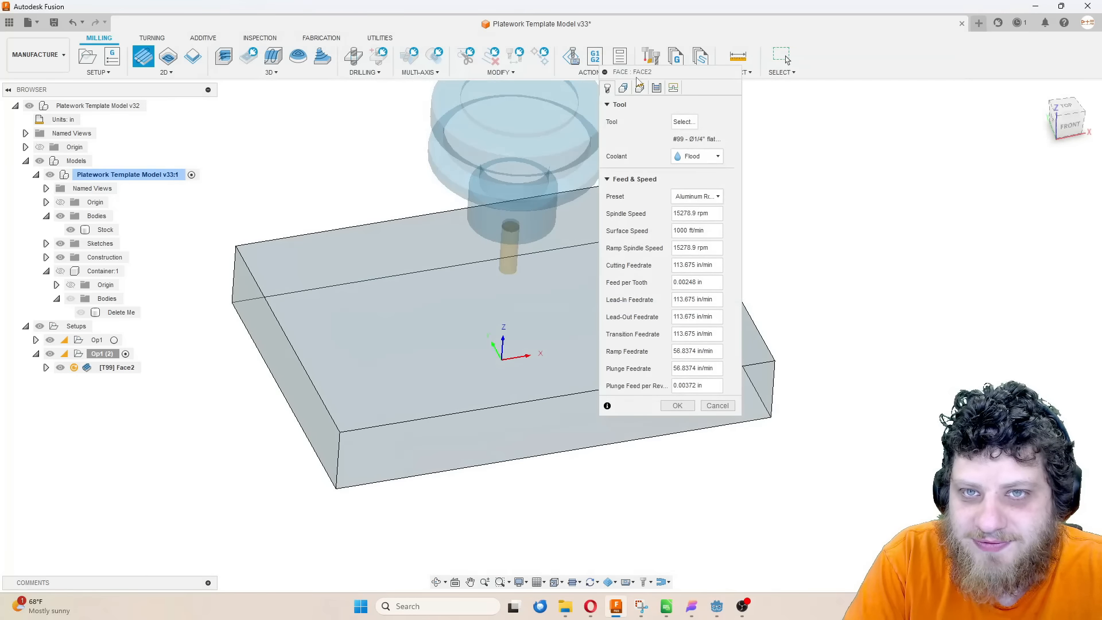
Set the Face operation's bottom height to the model bottom and its stepover to 0.2 in, and finish the operation
click(623, 87)
click(640, 87)
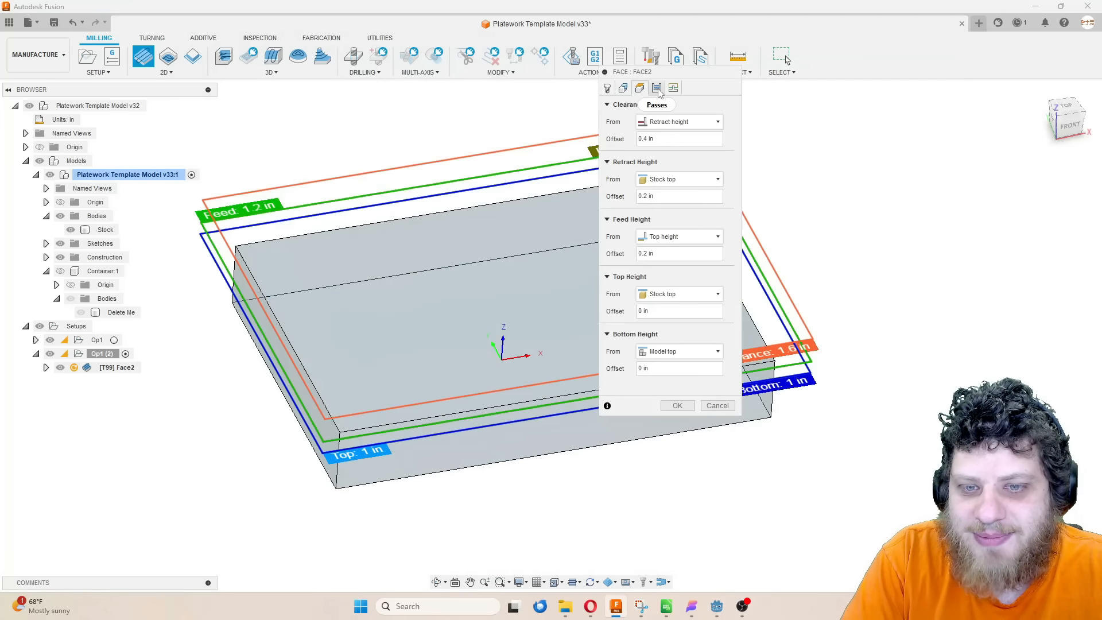
click(680, 351)
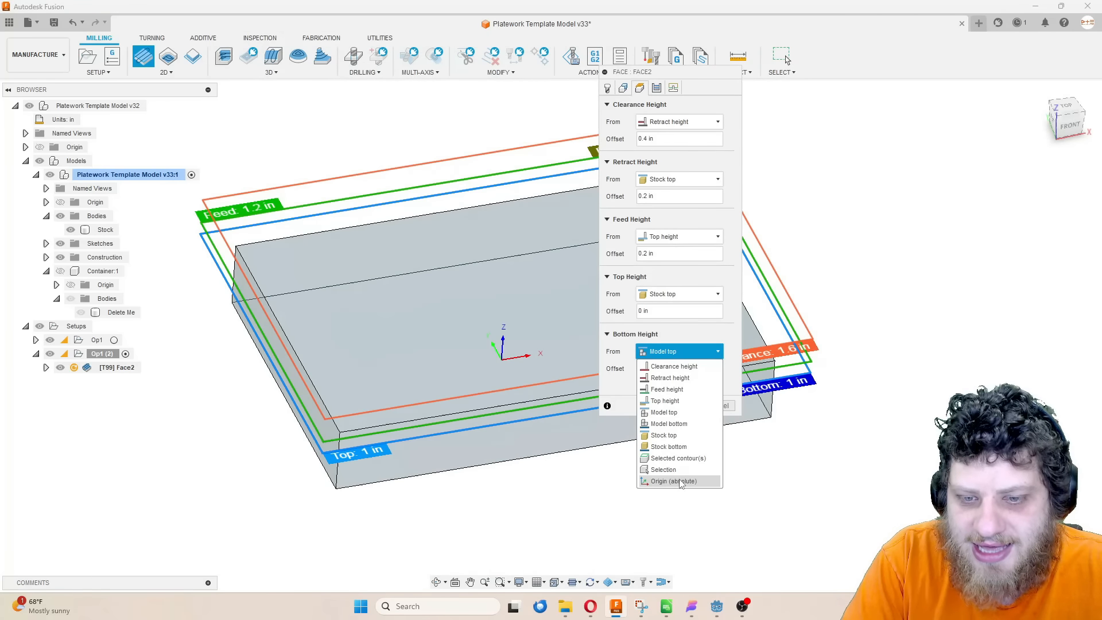
click(680, 425)
click(657, 87)
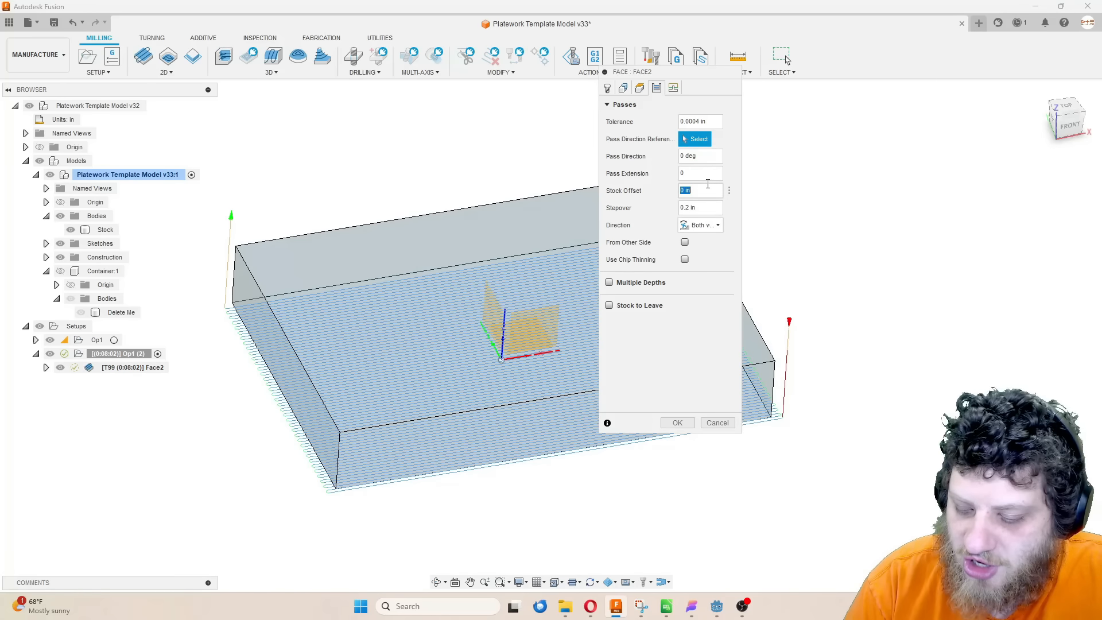
key(Return)
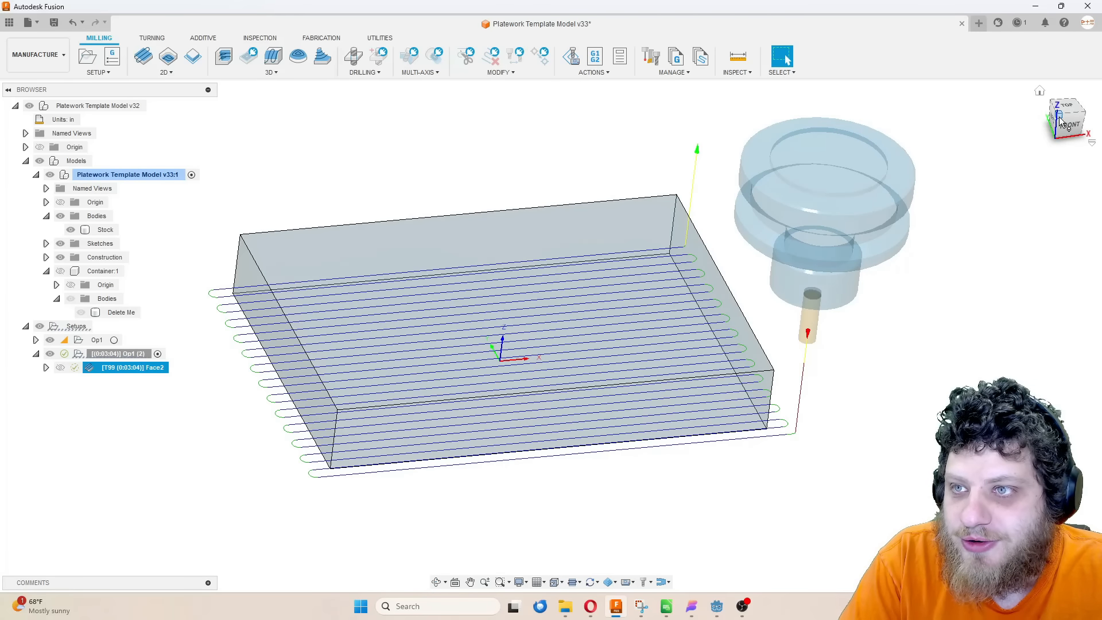
Activate Op1, show the Face toolpath with it, and examine the path's level against the part's underside and work origin
click(1059, 117)
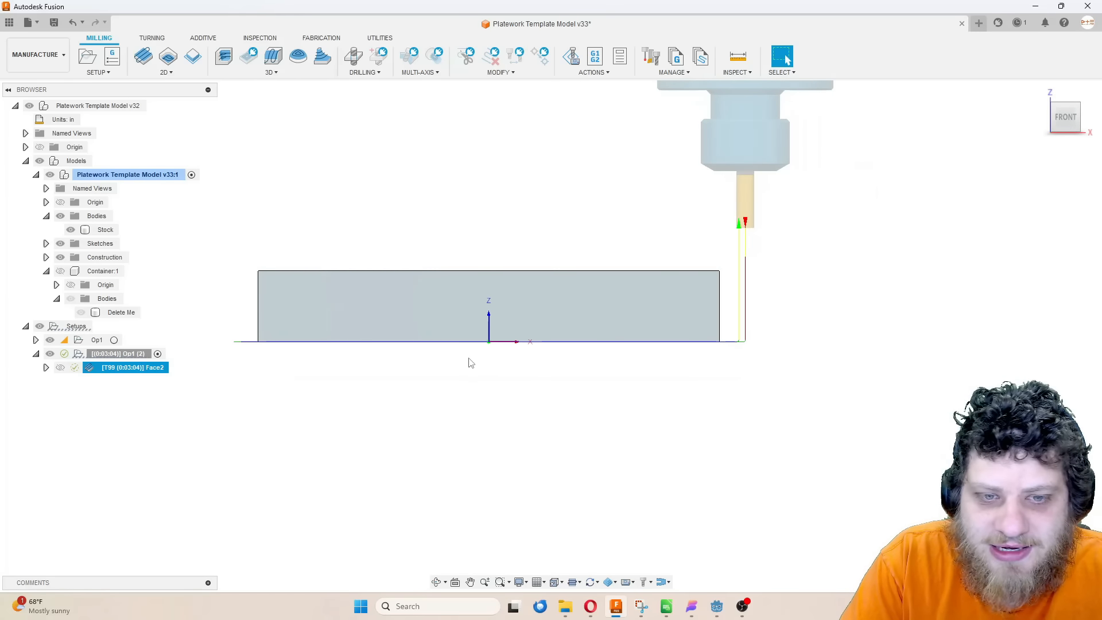
click(125, 352)
click(294, 427)
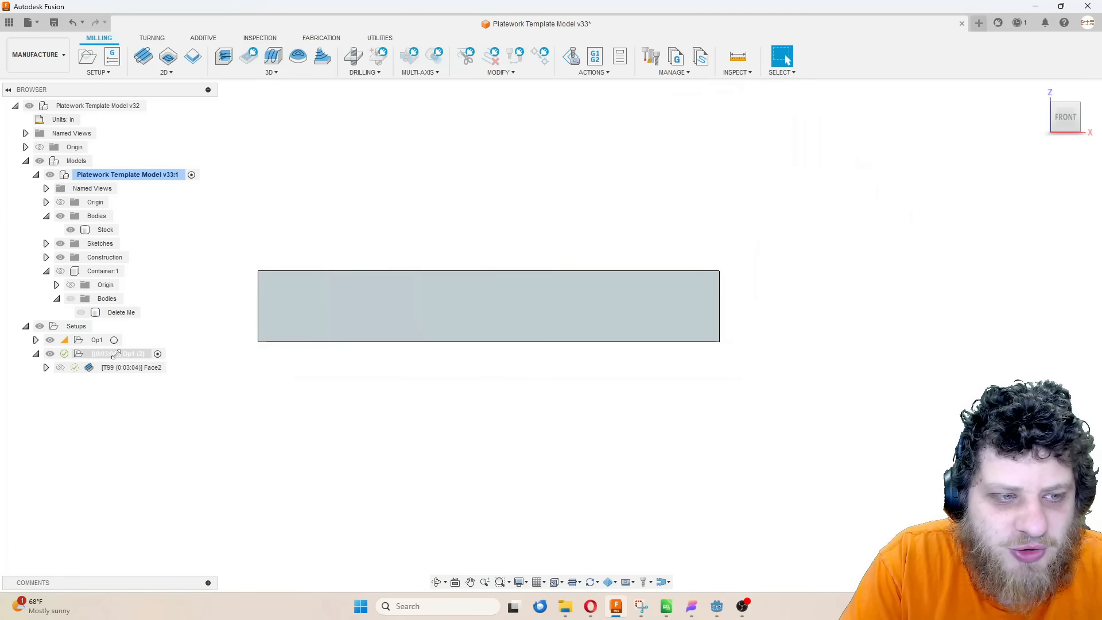
right_click(132, 363)
click(97, 340)
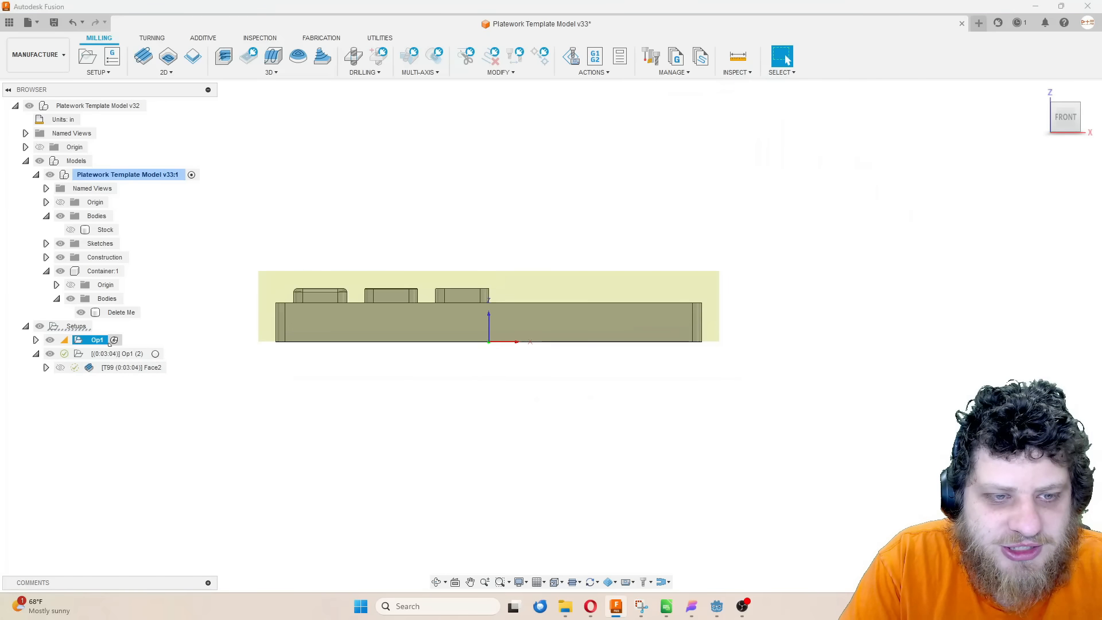
click(60, 367)
shift+middle_drag(198, 235, 220, 307)
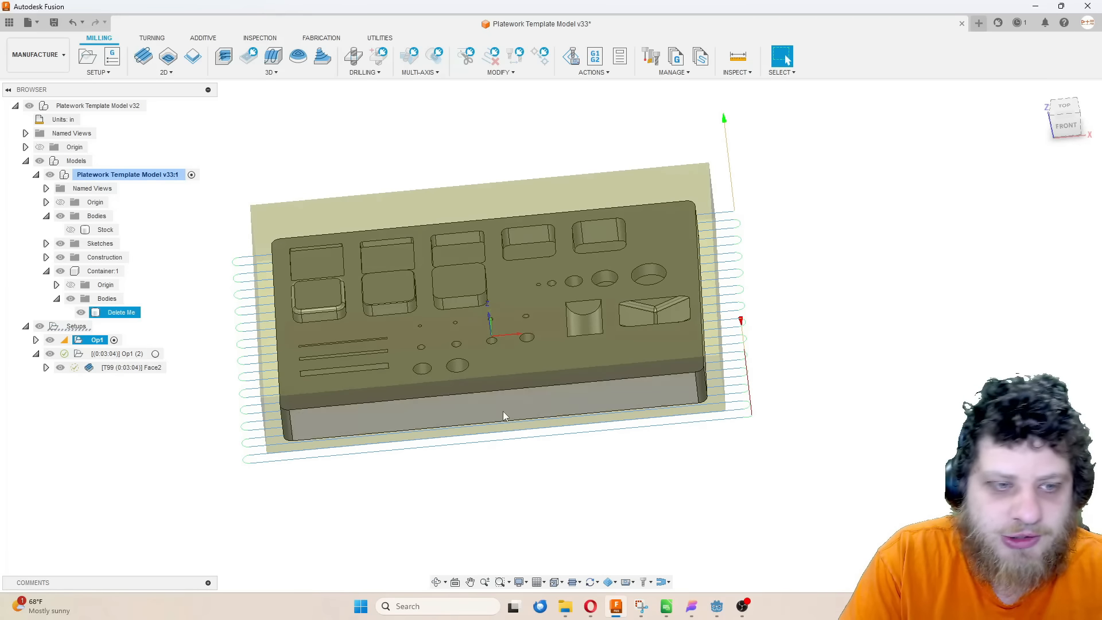
middle_drag(715, 347, 729, 332)
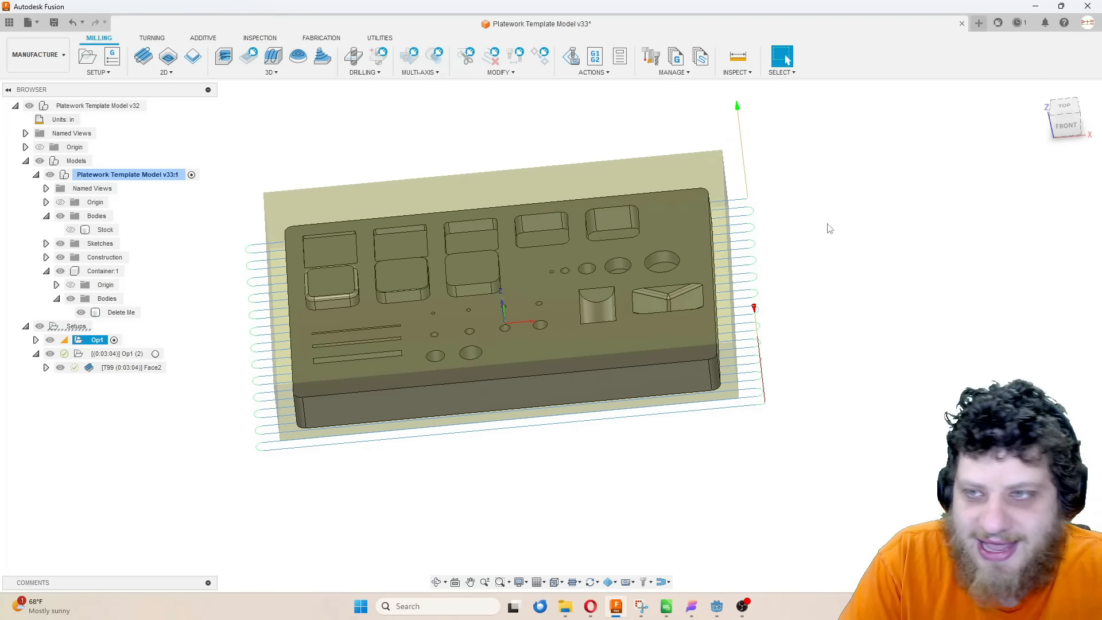
click(1069, 131)
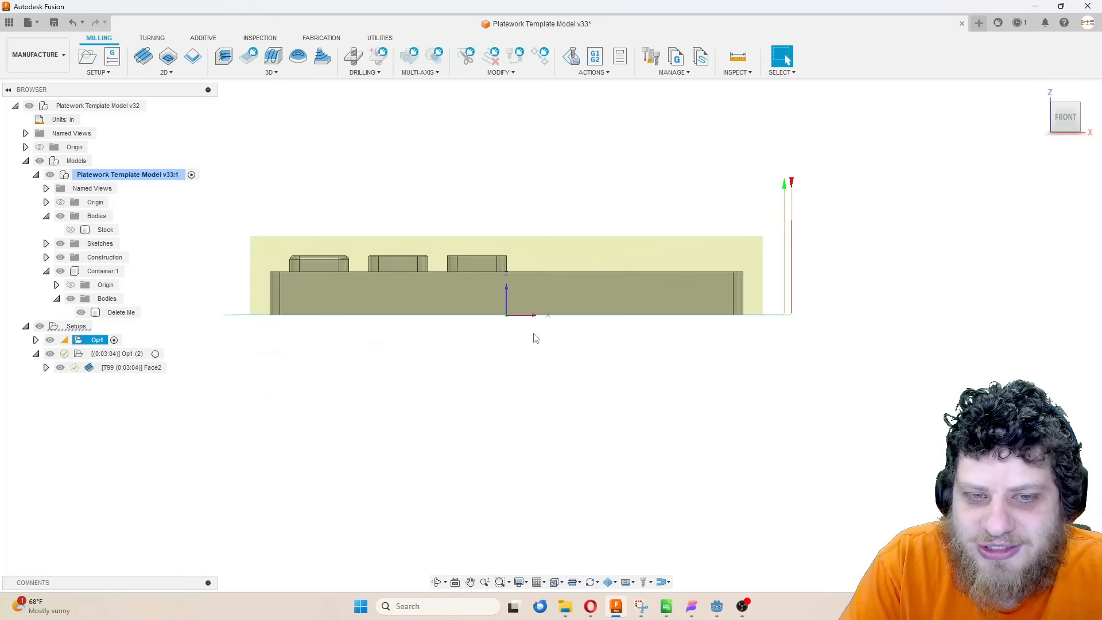
scroll(502, 313, up, 6)
scroll(500, 322, down, 6)
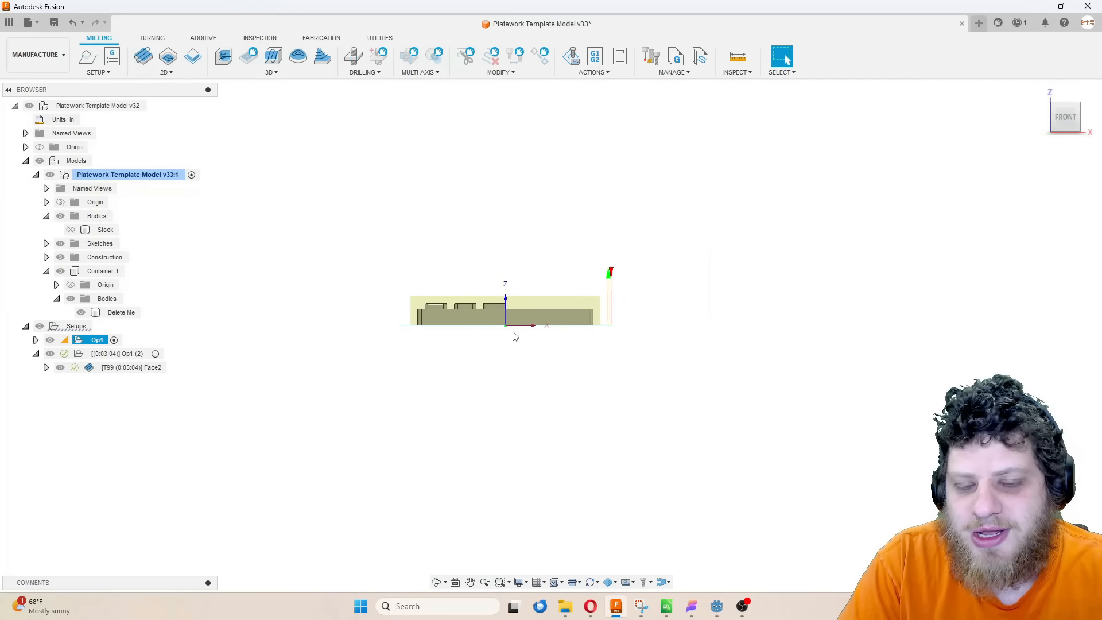
scroll(515, 335, up, 5)
scroll(524, 330, down, 5)
shift+middle_drag(543, 278, 557, 308)
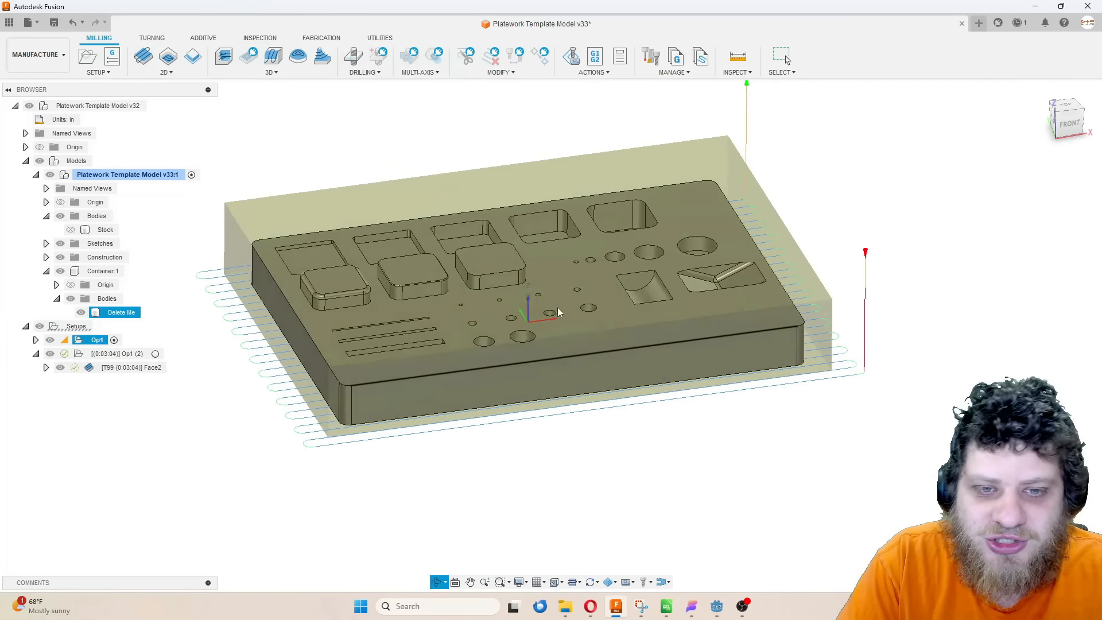
scroll(528, 315, up, 1)
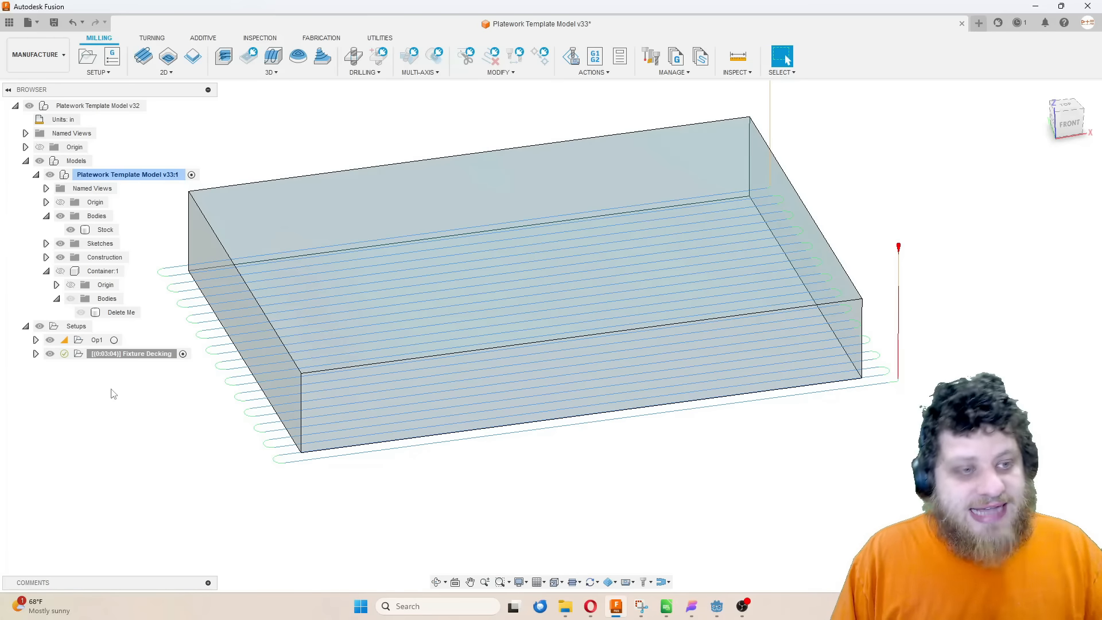
Duplicate the Fixture Decking setup and rename the copy as Op 0
click(144, 356)
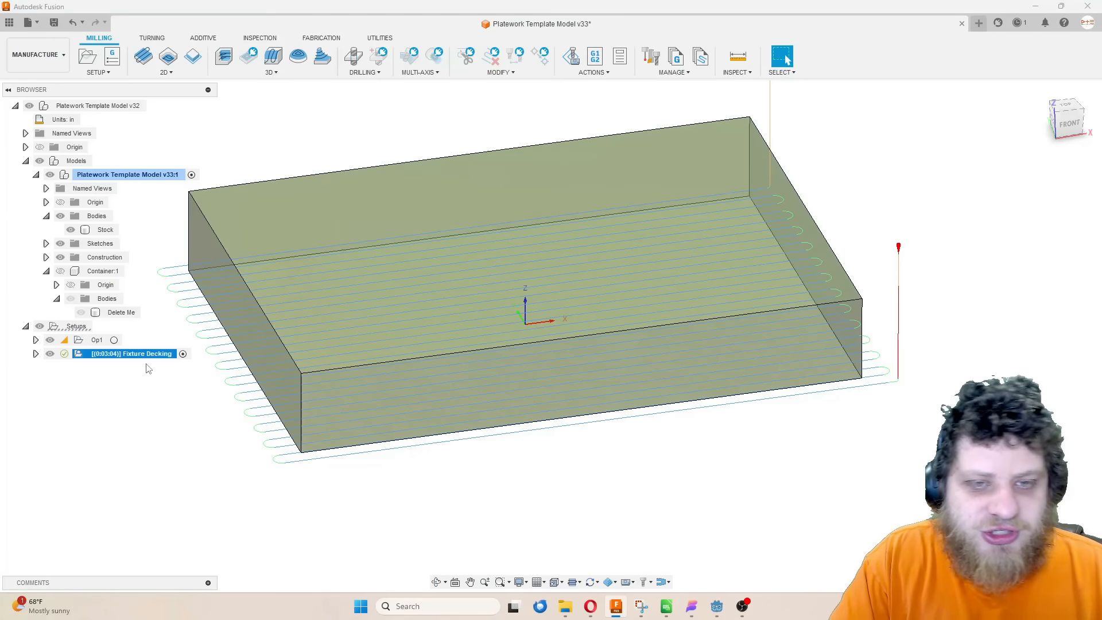
click(190, 391)
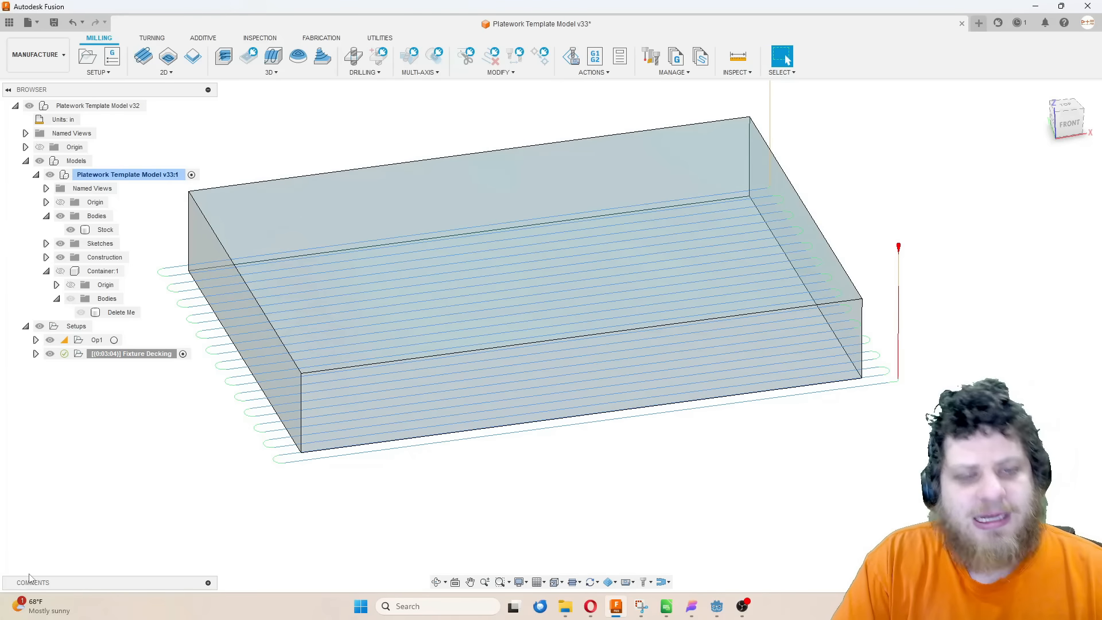
right_click(132, 354)
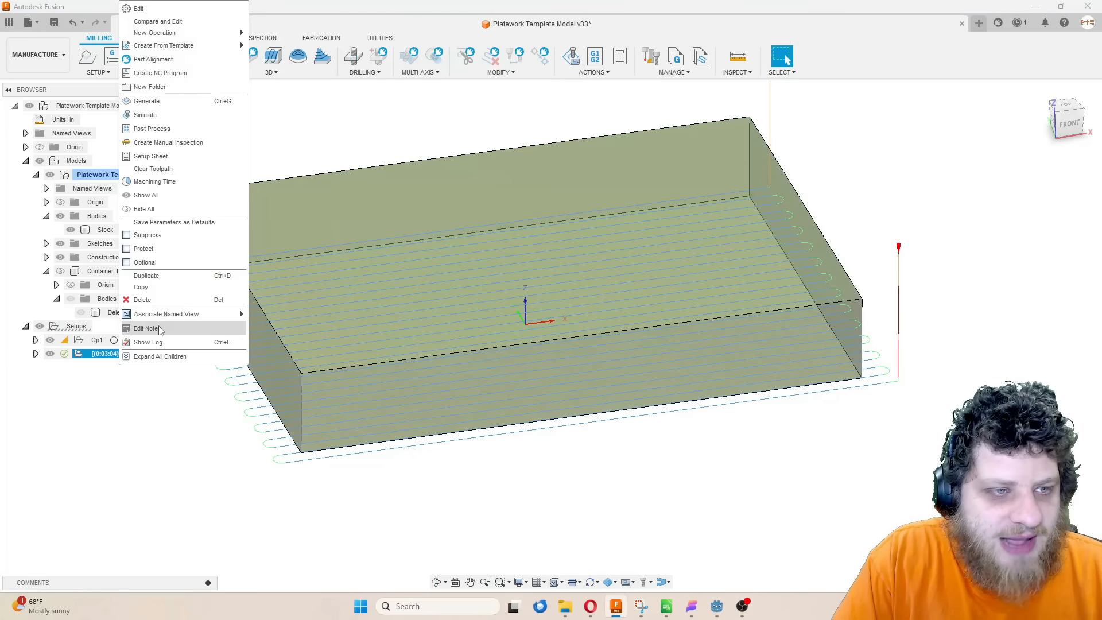
click(172, 279)
click(147, 370)
click(148, 371)
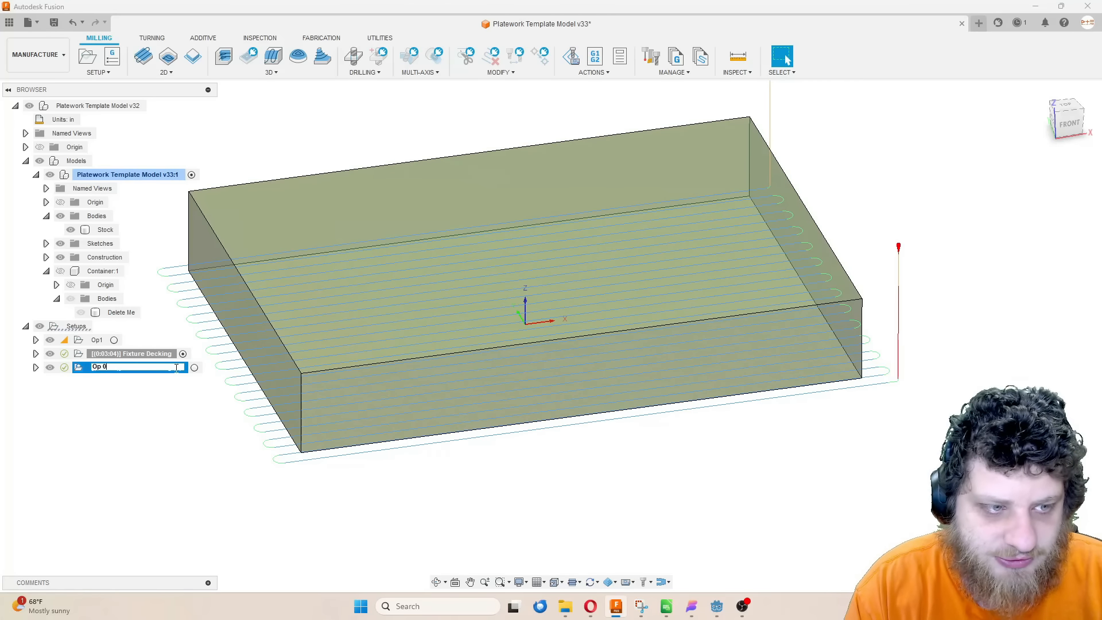
key(Return)
Move the Op 0 setup's work origin to the top centre point of the stock box and accept the setup
double_click(176, 367)
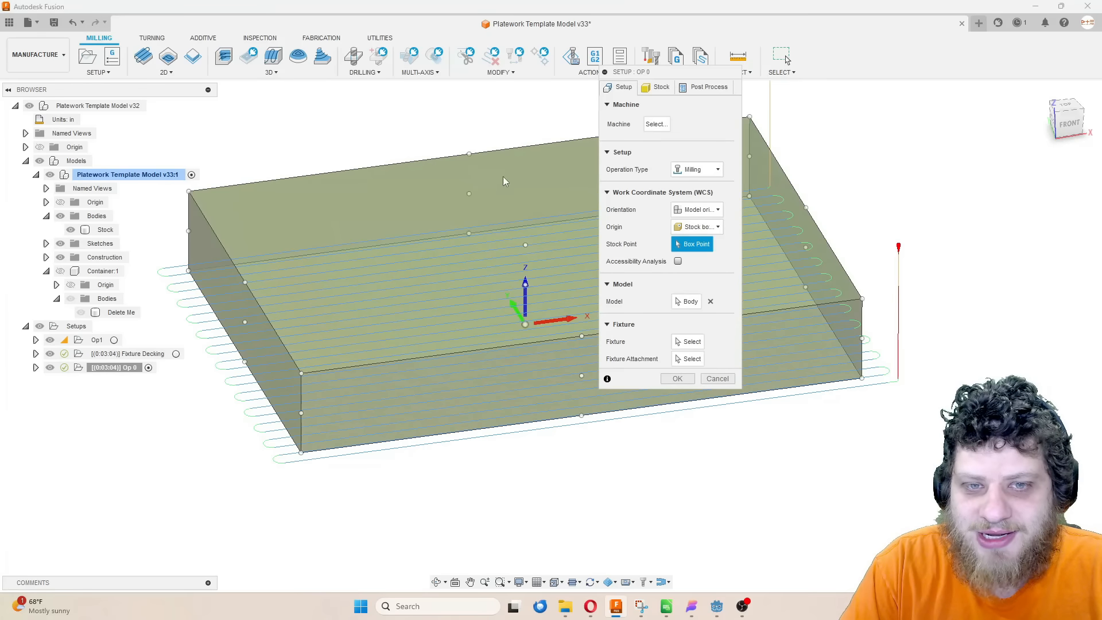
click(525, 246)
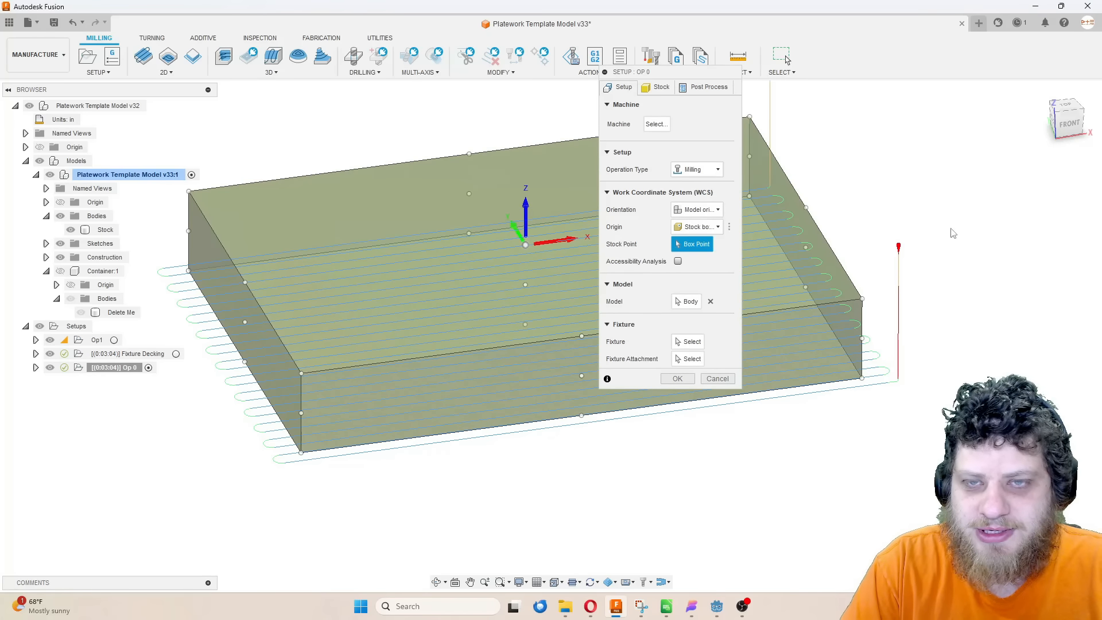
click(1069, 123)
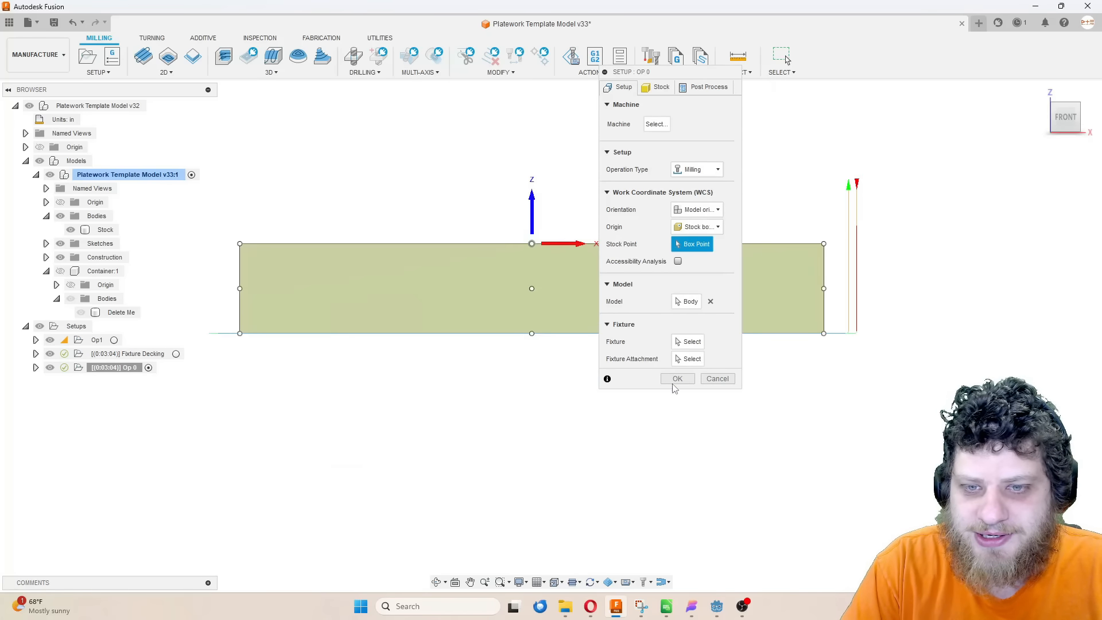
shift+middle_drag(503, 201, 540, 259)
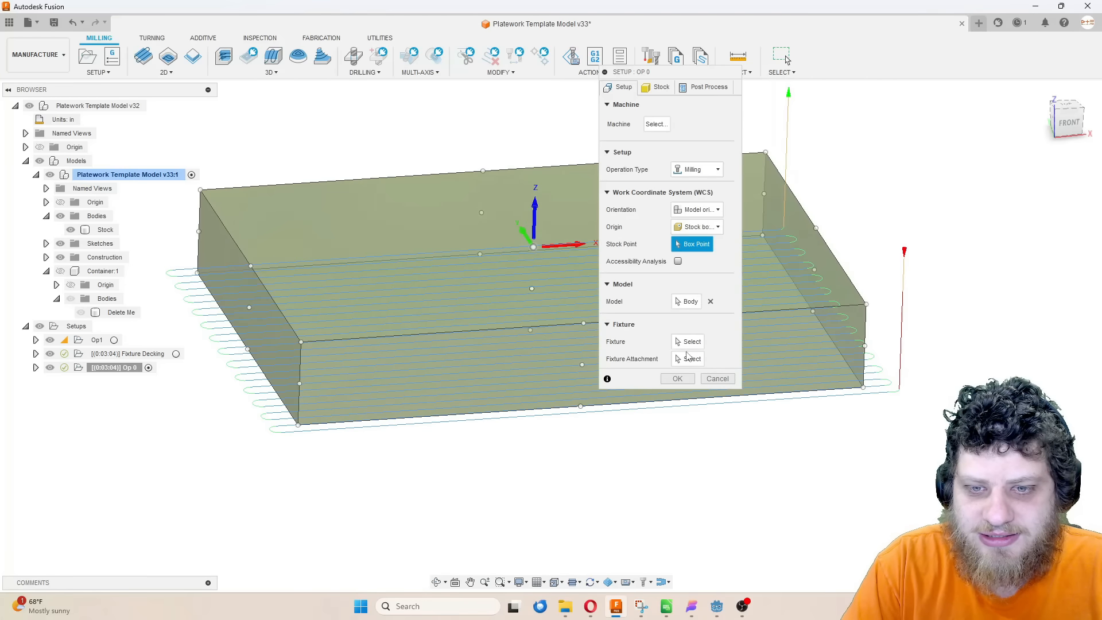
click(677, 379)
Copy the Probe WCS1 operation from Op1 into Op 0, then open the pasted copy and accept its settings
click(35, 340)
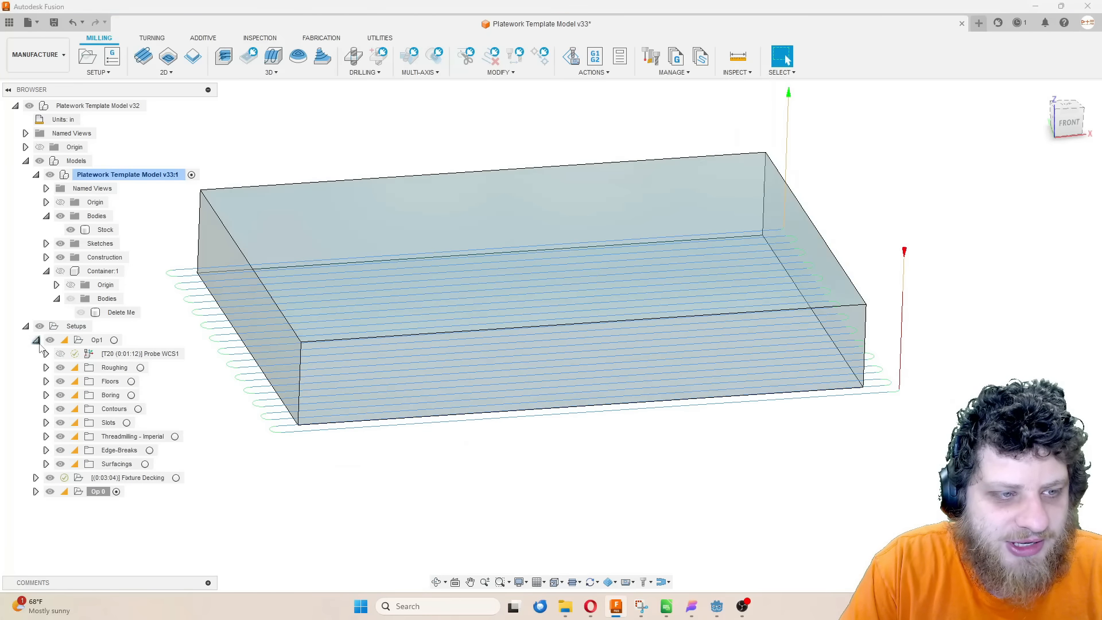
click(115, 353)
right_click(118, 353)
click(164, 261)
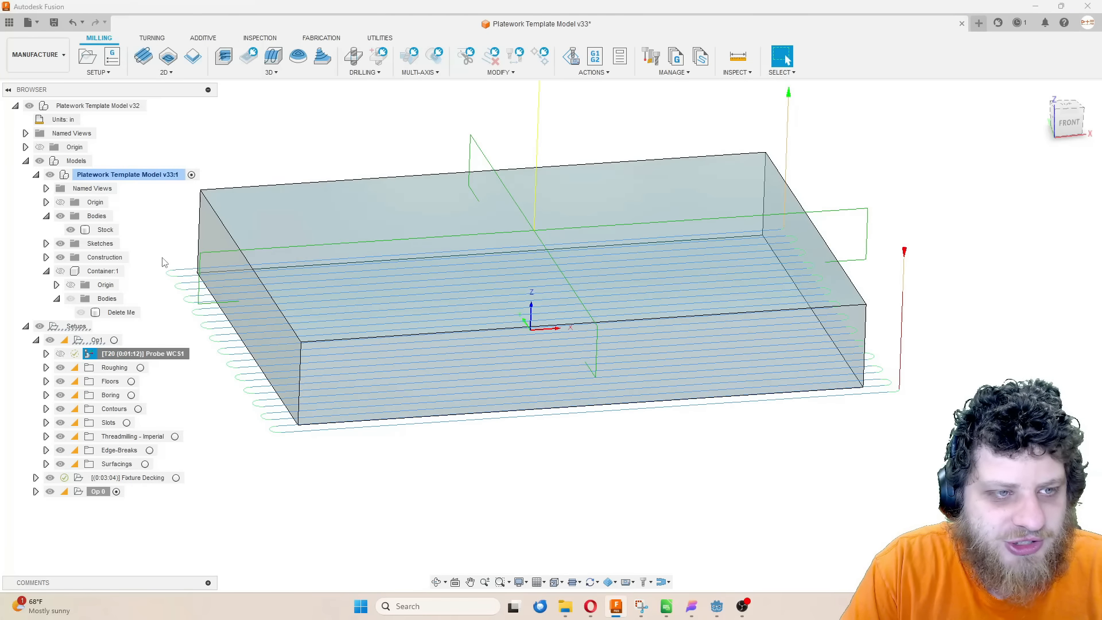
right_click(86, 493)
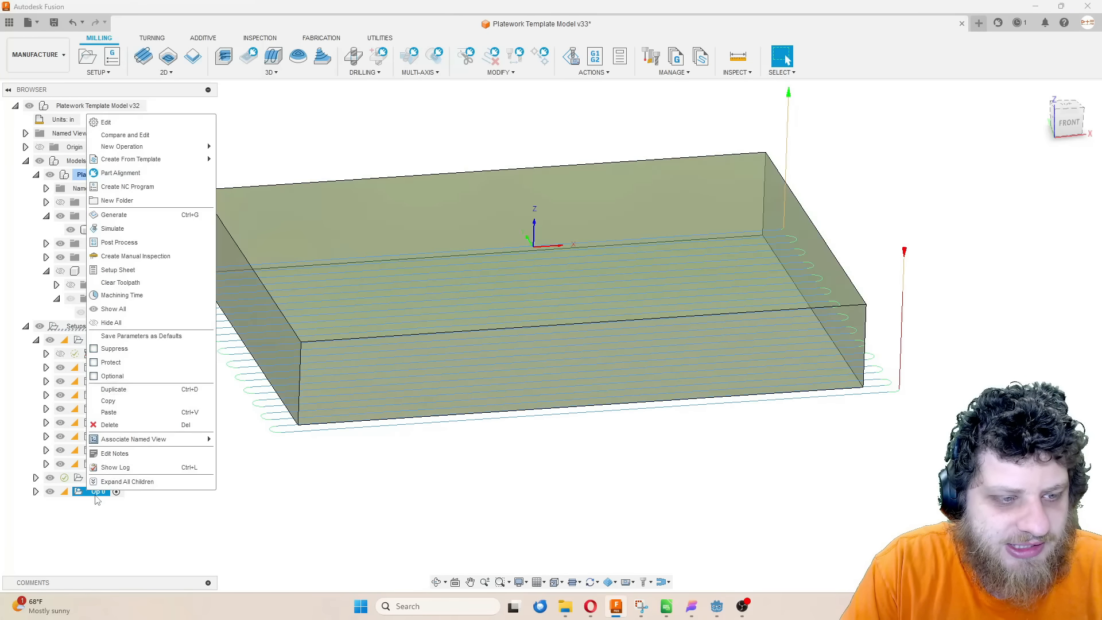
click(136, 412)
double_click(132, 505)
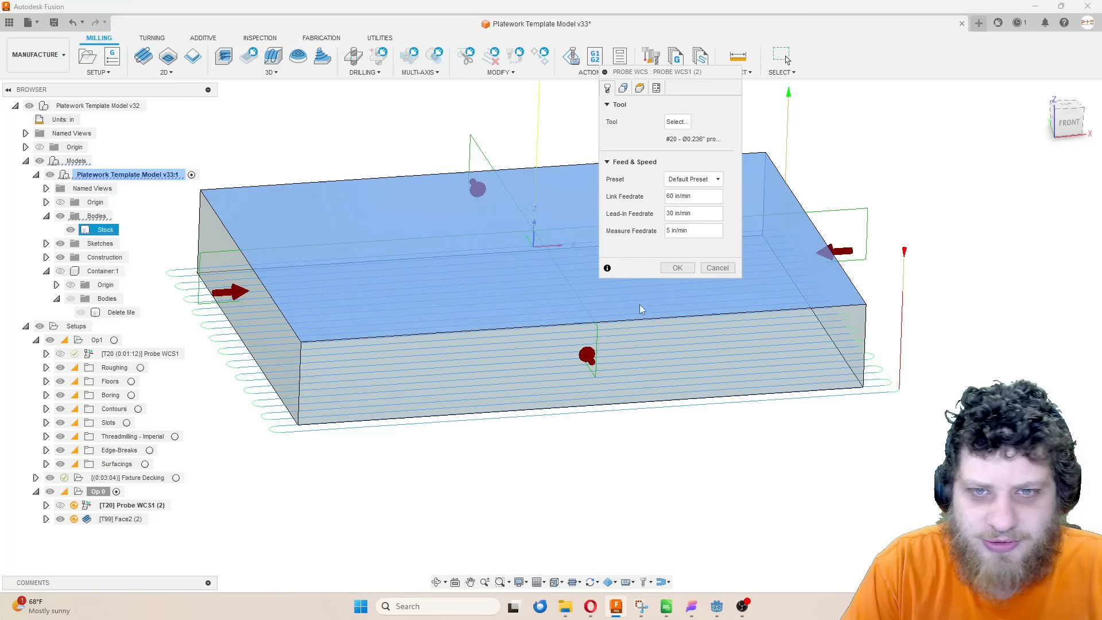
click(677, 268)
Set the bottom height of Op 0's Face operation to the model top with a -0.01 in offset
double_click(122, 519)
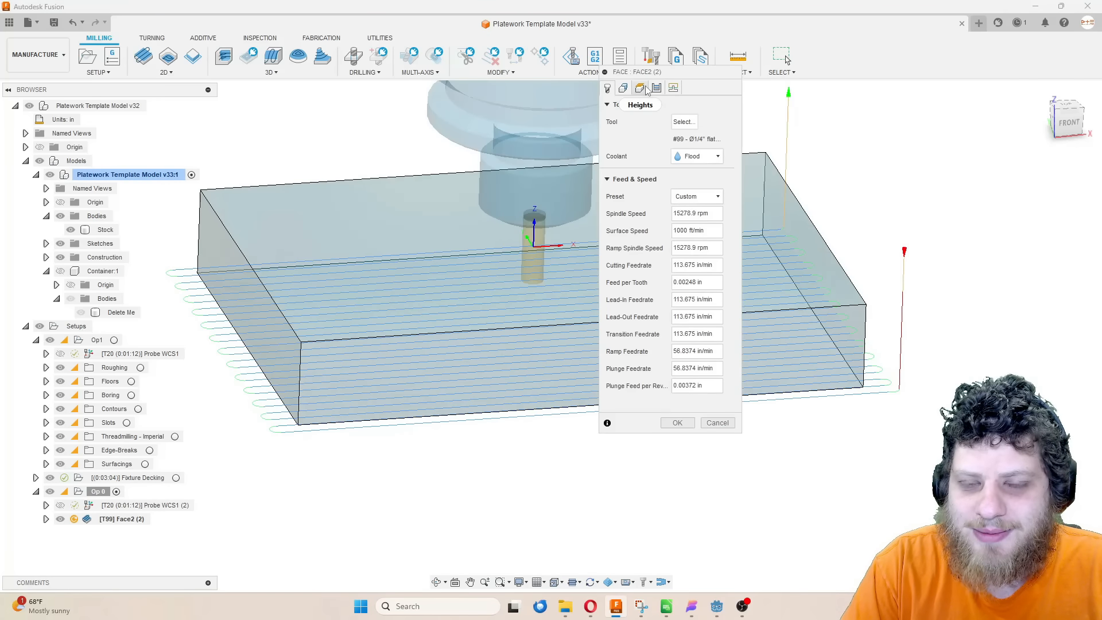
click(642, 88)
click(688, 351)
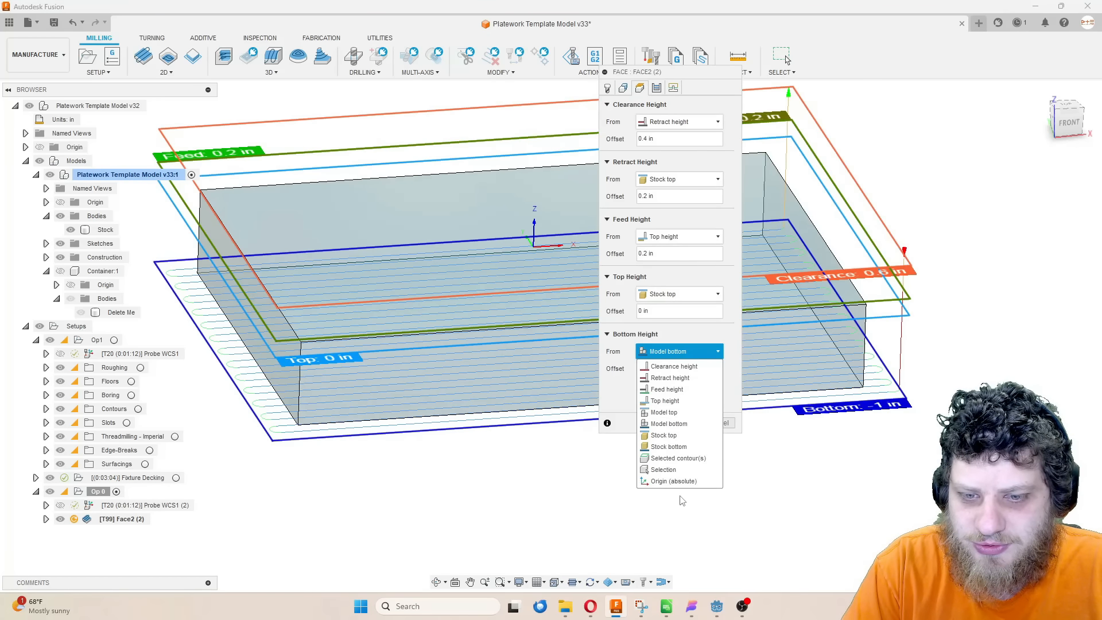
click(686, 413)
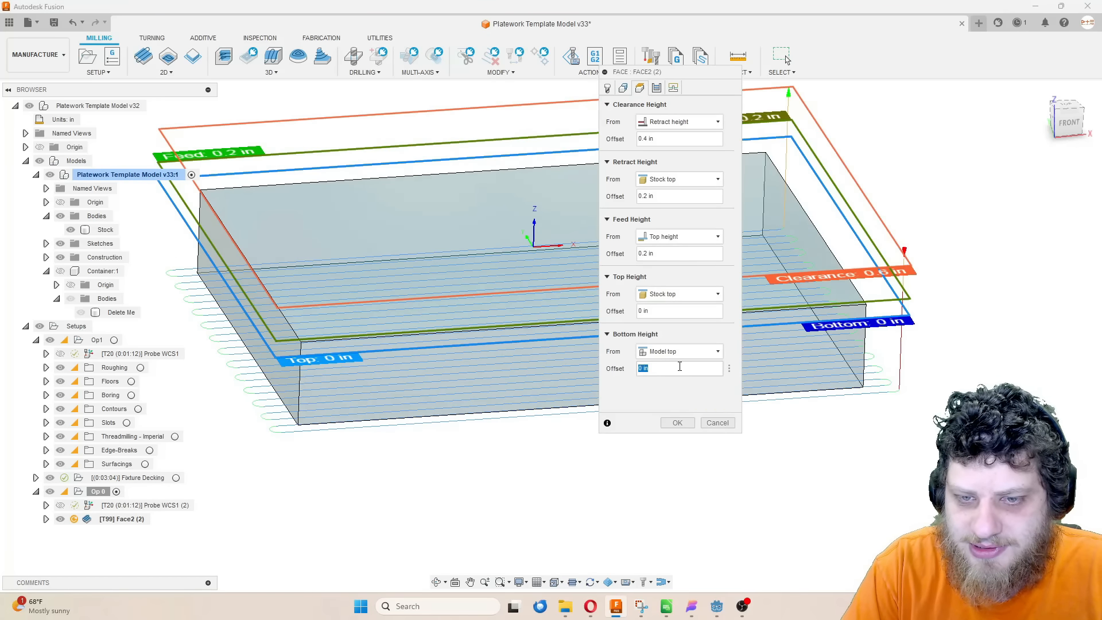
click(680, 366)
text(-.1)
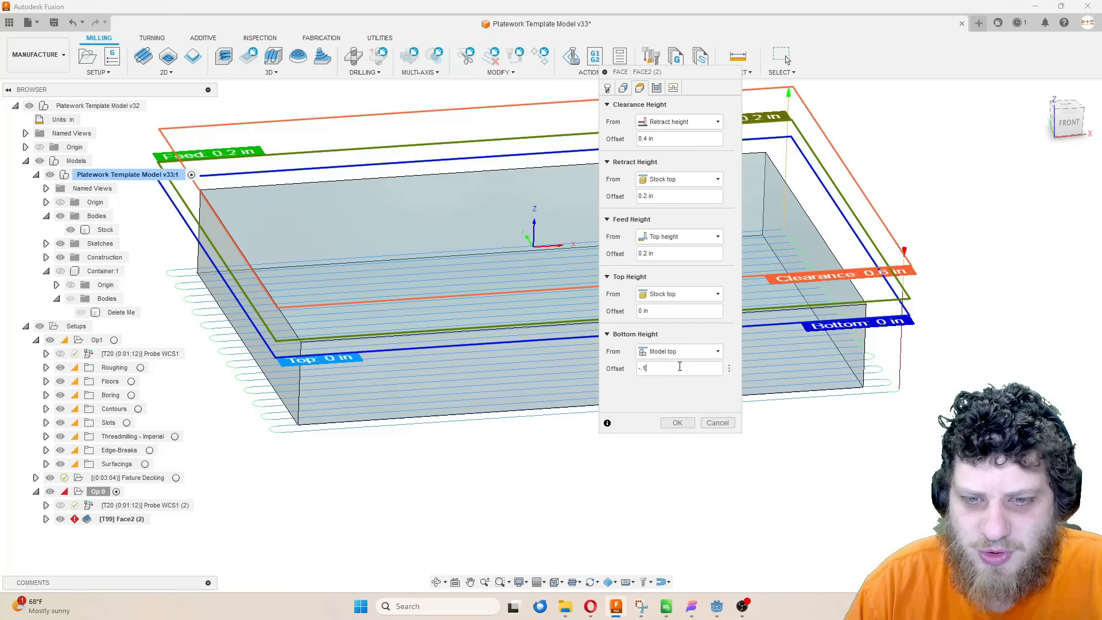
key(Return)
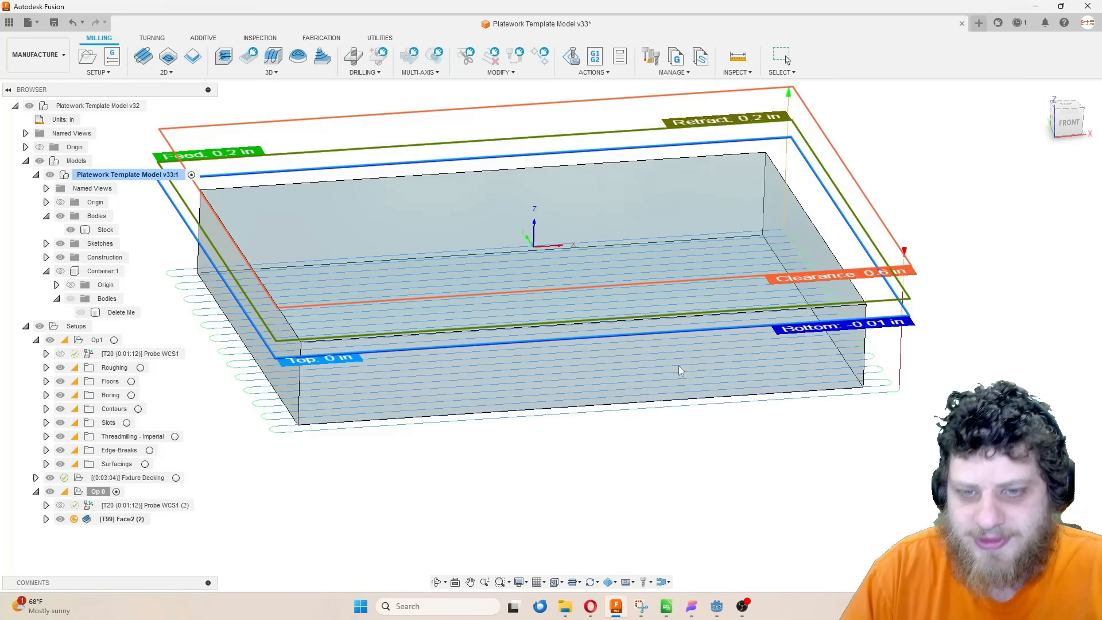
click(1072, 131)
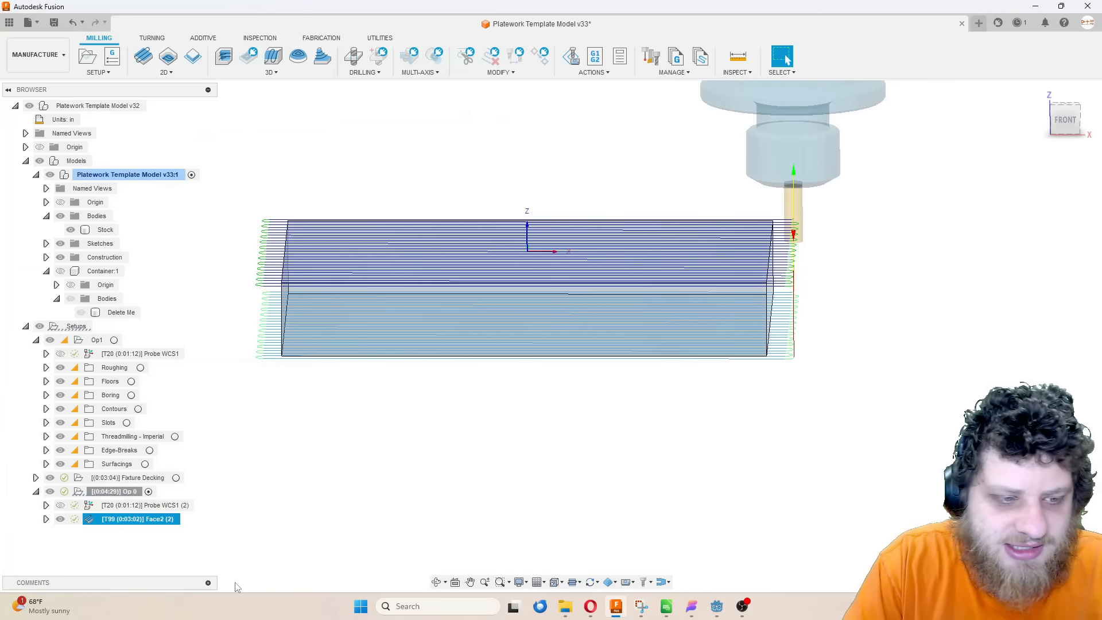
Add a Probe WCS operation to Op 0 that probes the stock's top face in Z with the 20 - 6mm Probe
click(115, 491)
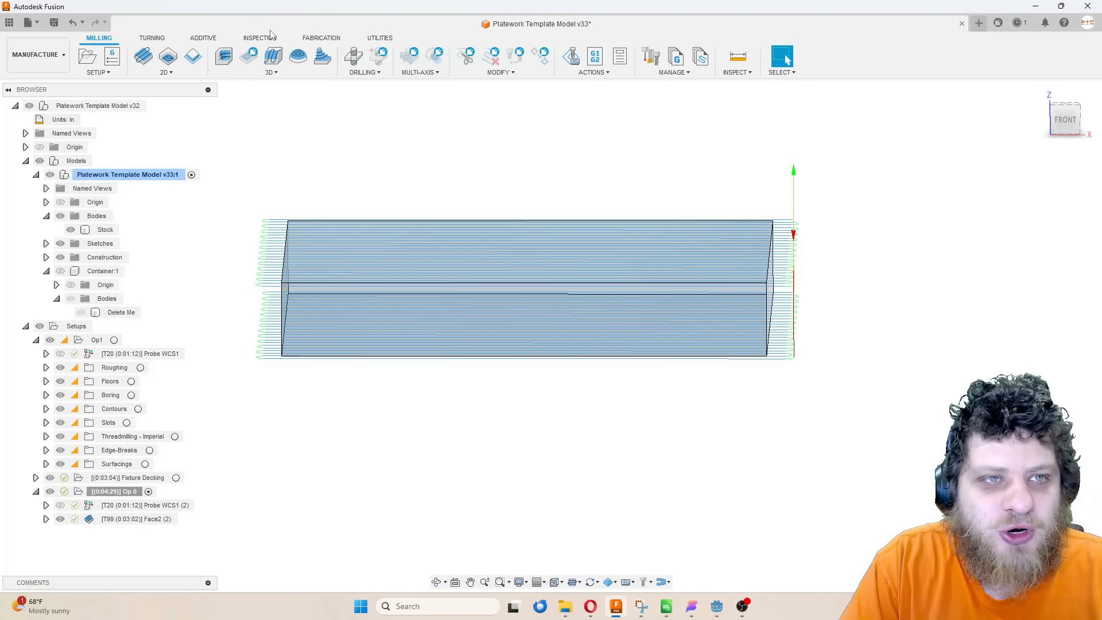
click(260, 38)
click(143, 56)
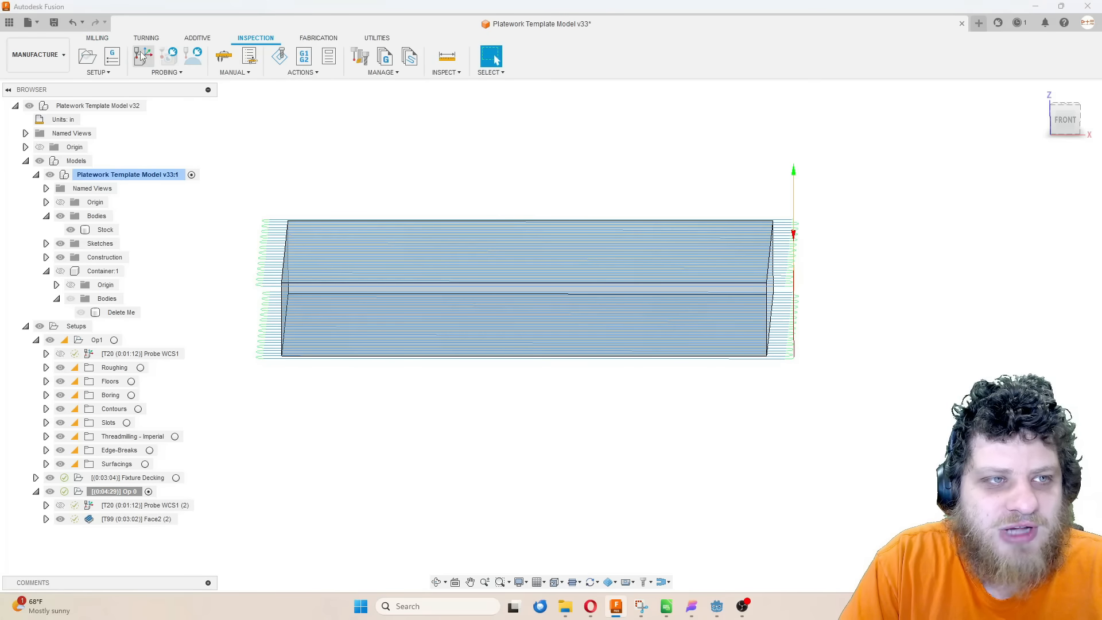
click(350, 259)
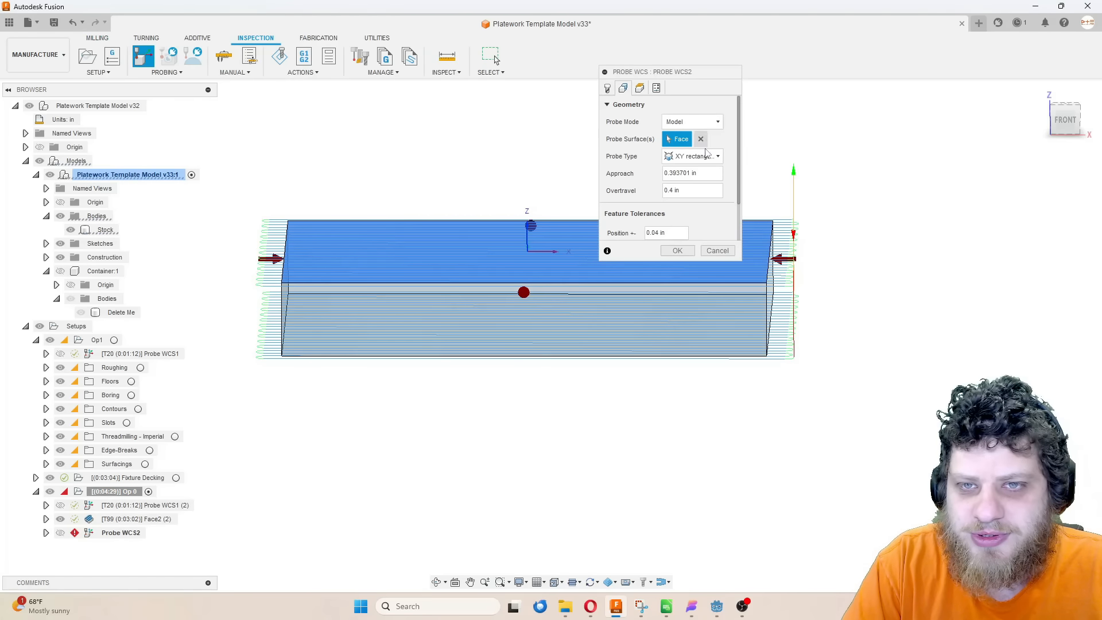
click(706, 156)
click(709, 182)
click(686, 247)
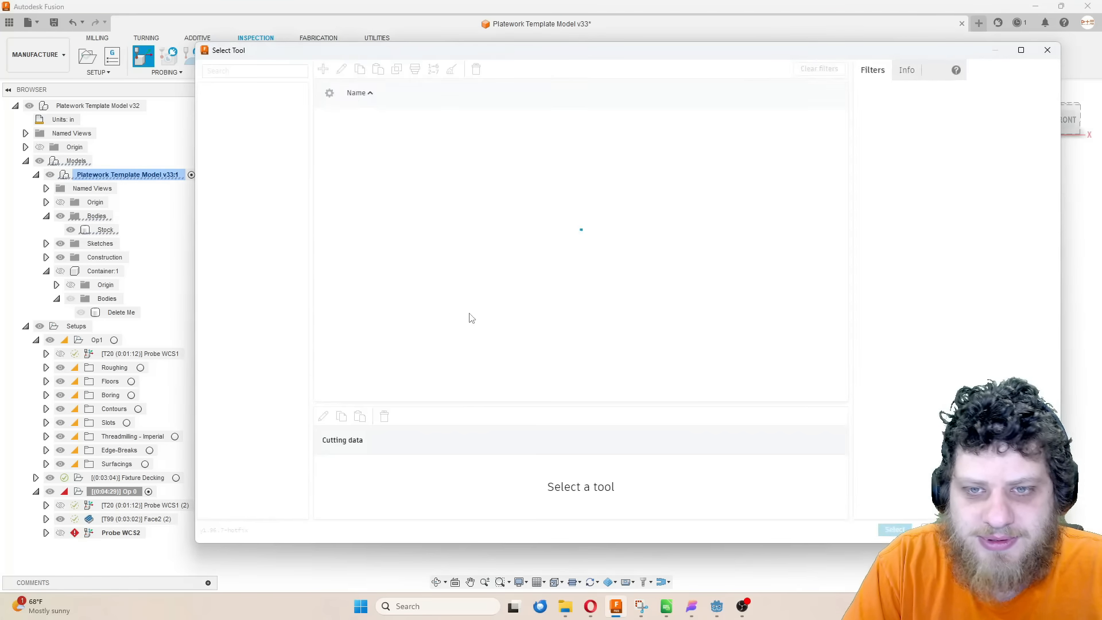
click(391, 133)
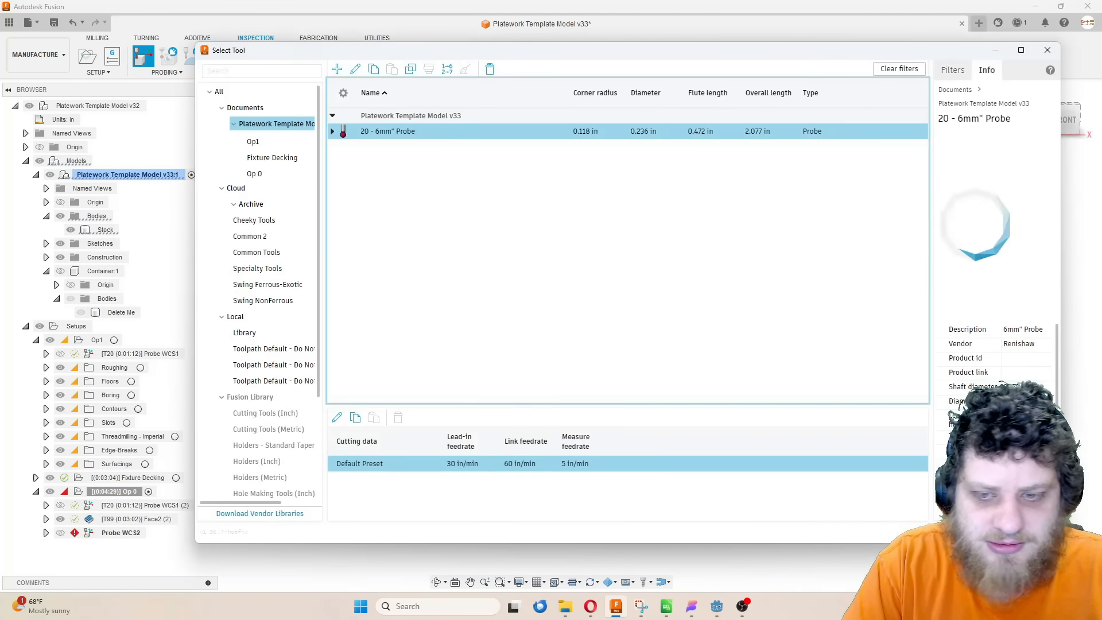
click(988, 531)
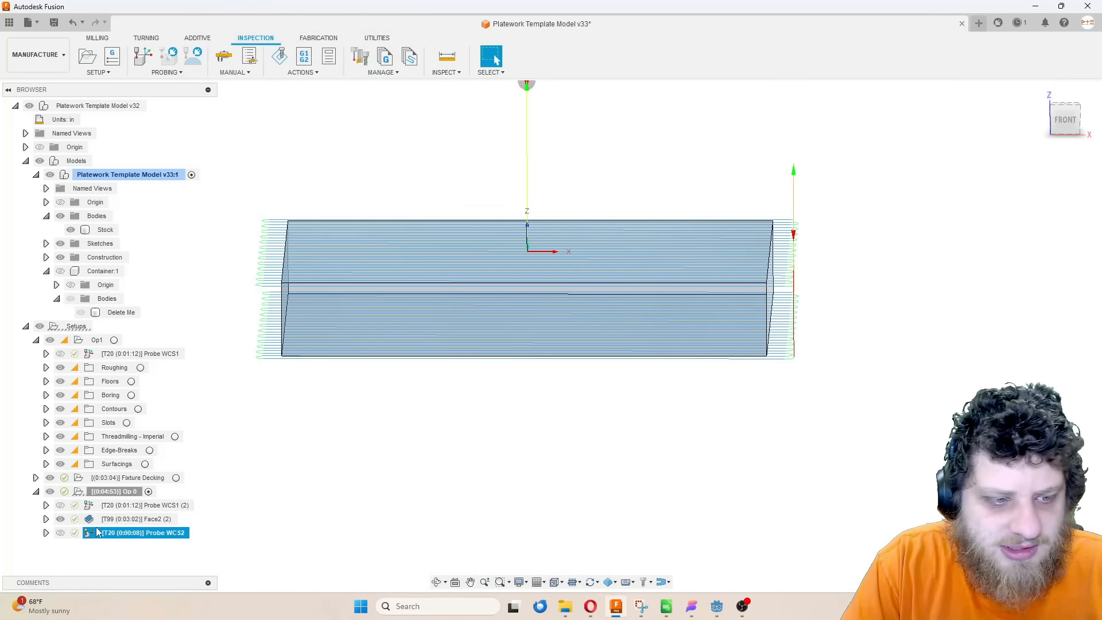
Move the Z probing operation ahead of the copied Probe WCS1 in Op 0 and check both probing paths
drag(97, 532, 112, 503)
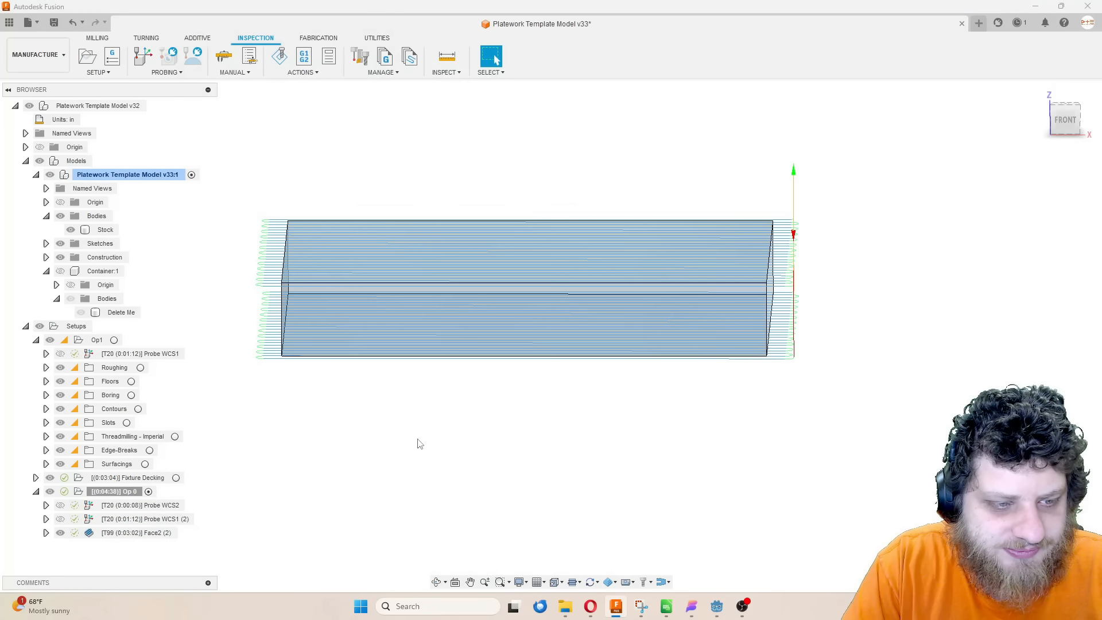
click(146, 506)
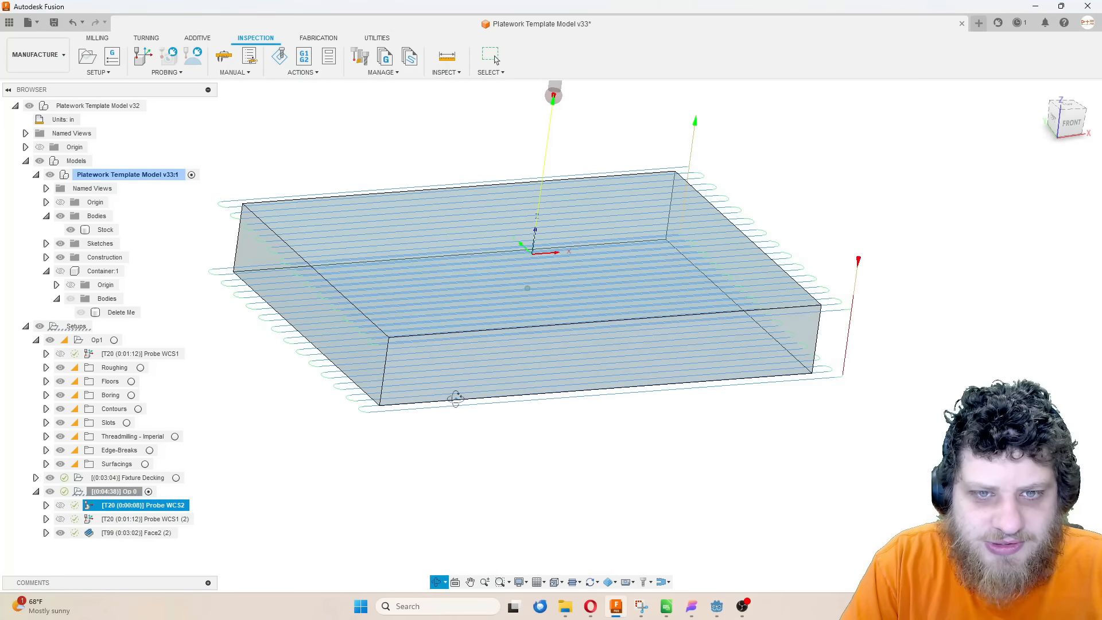
click(163, 520)
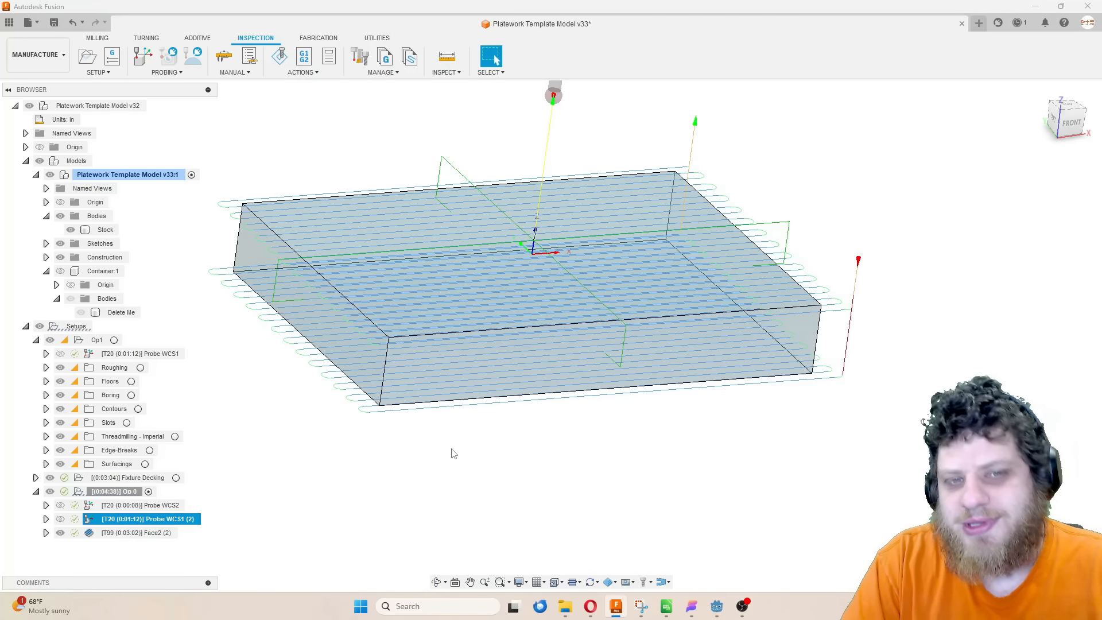